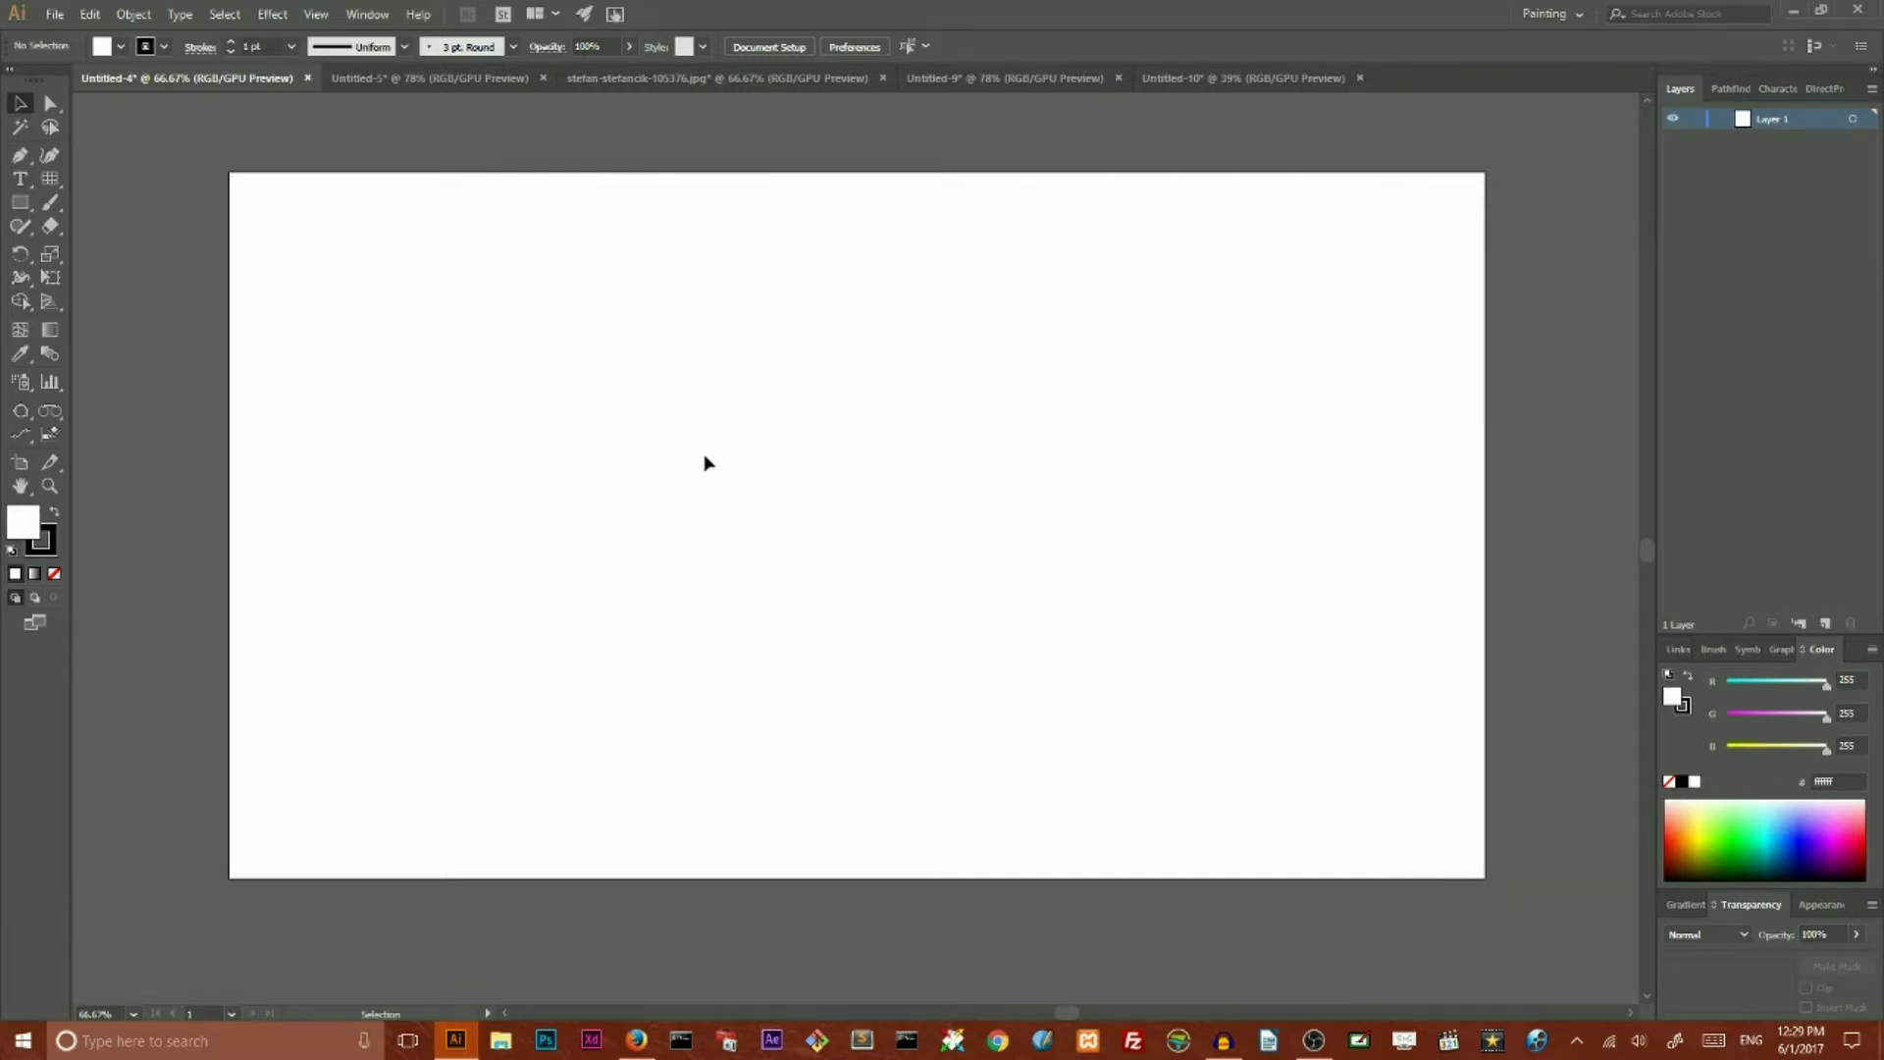
Step: Show the grid with Ctrl+", then hide it and show it again from the View menu
key("a")
key("ctrl+apostrophe")
key("v")
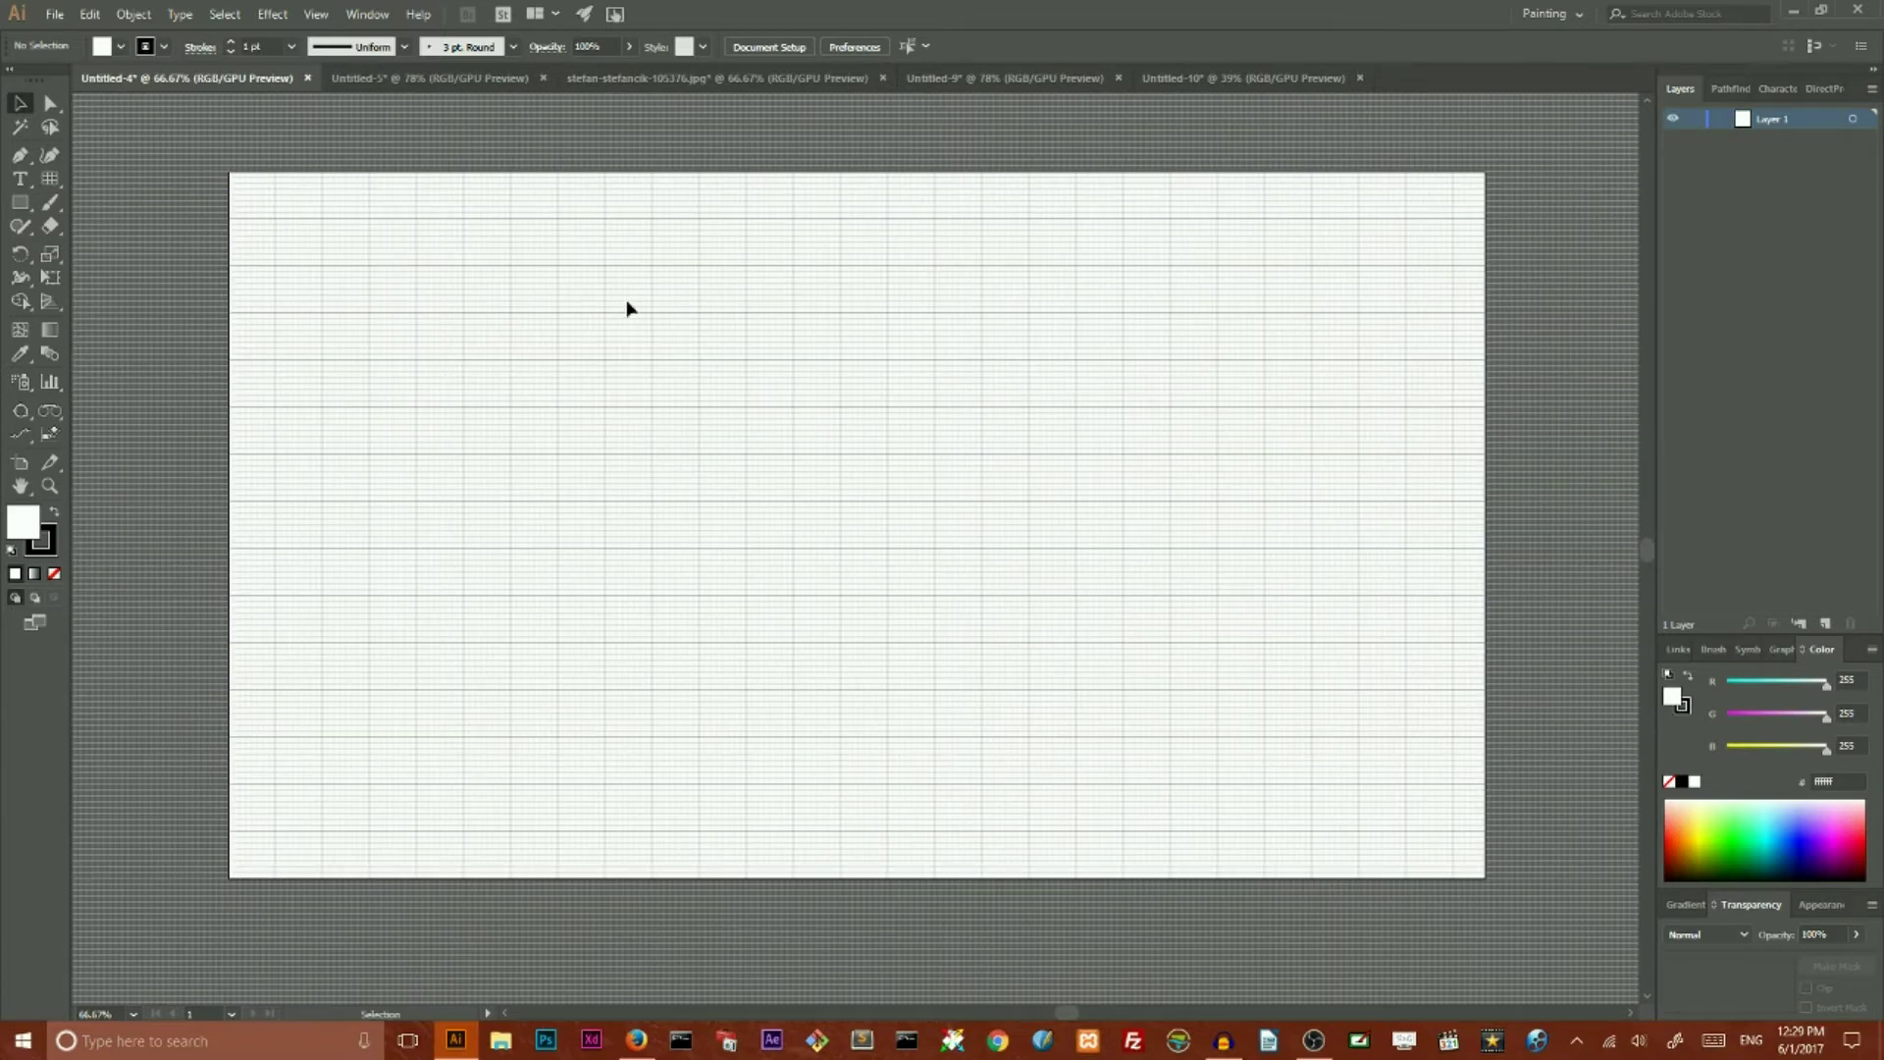
left_click(315, 14)
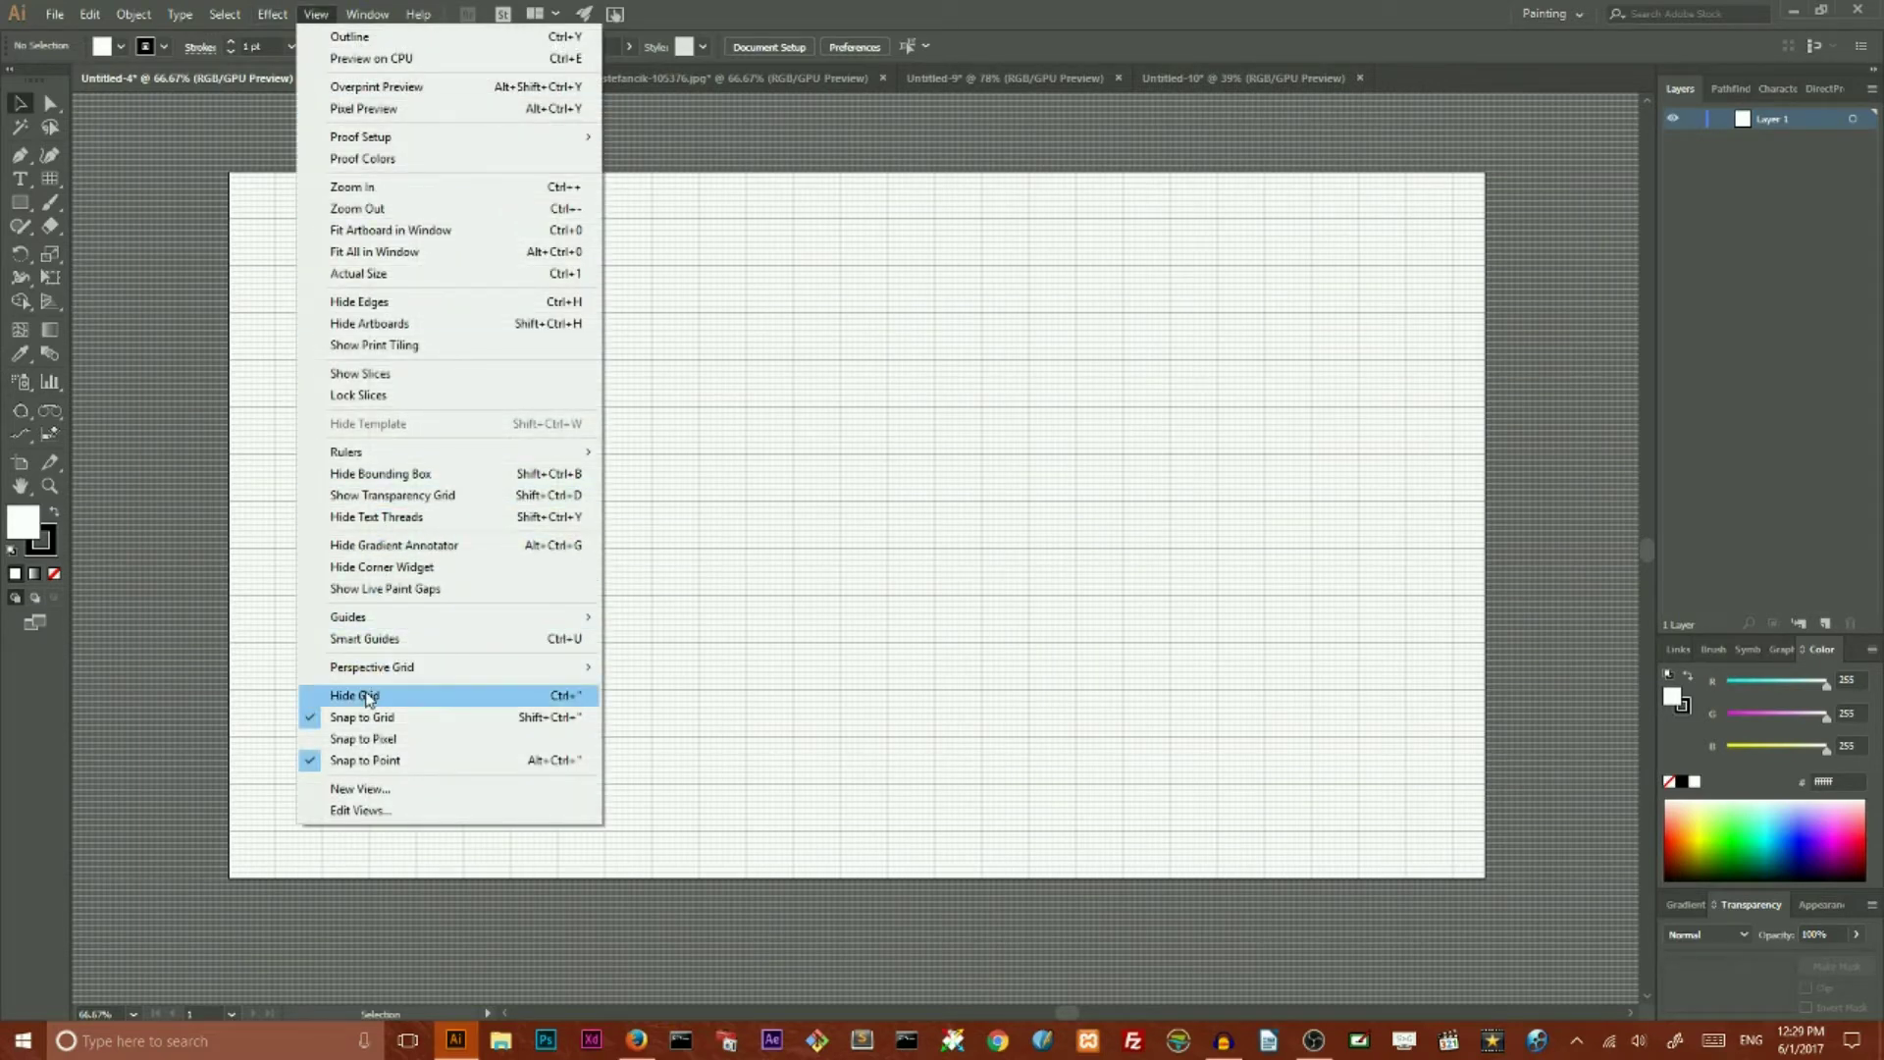
left_click(363, 696)
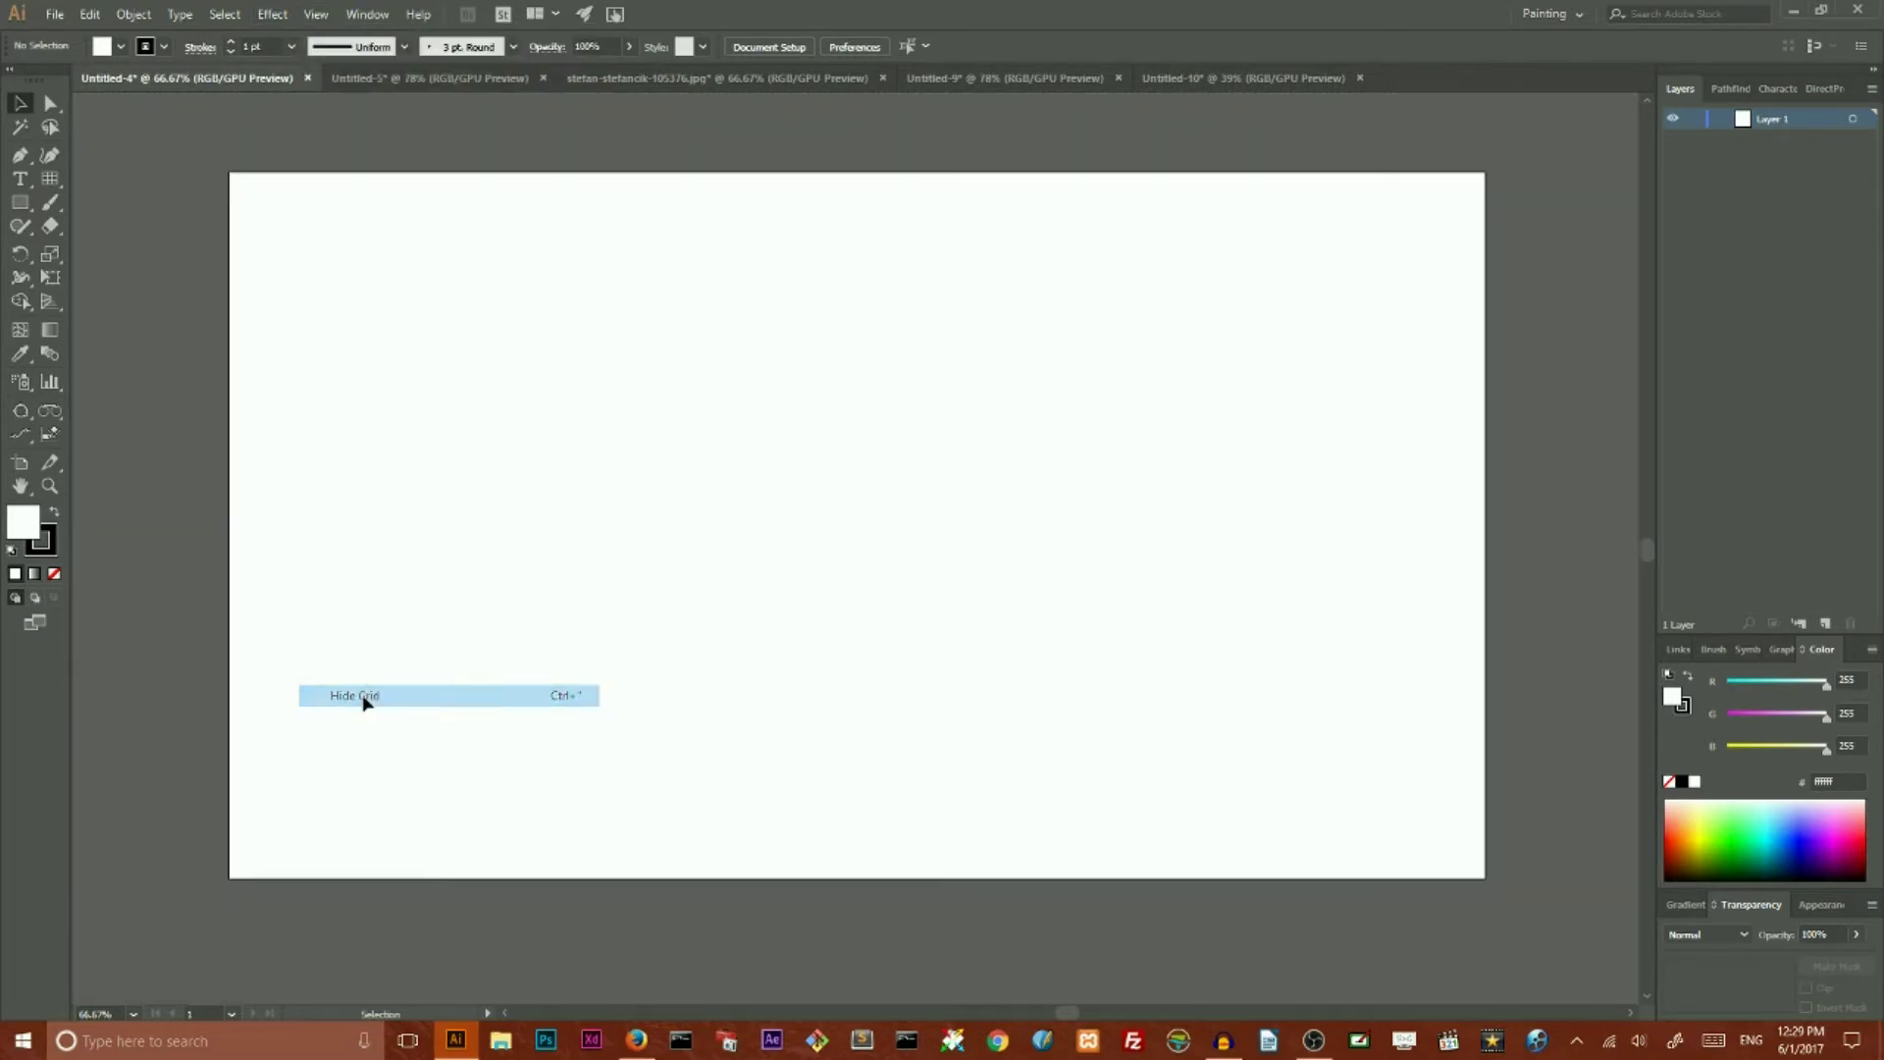
left_click(315, 13)
left_click(339, 696)
Step: Turn off Snap to Grid in the View menu
left_click(315, 14)
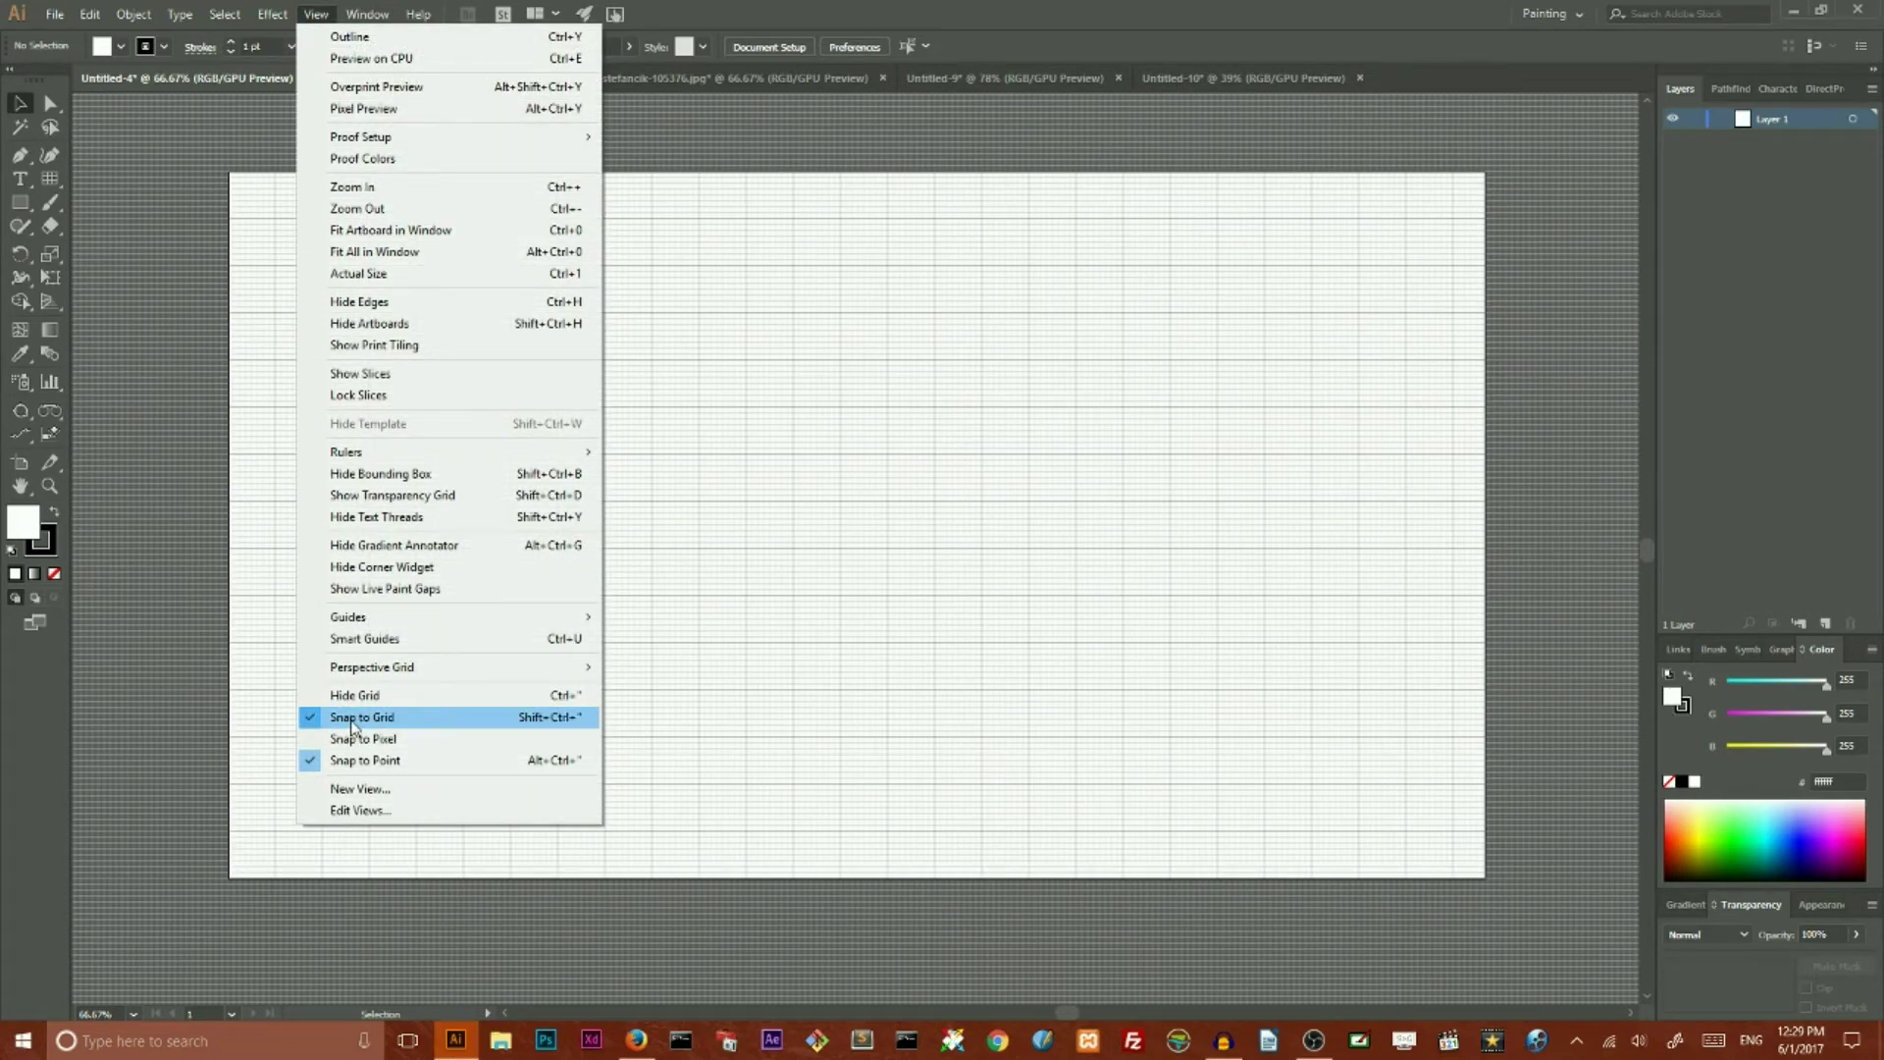
left_click(354, 727)
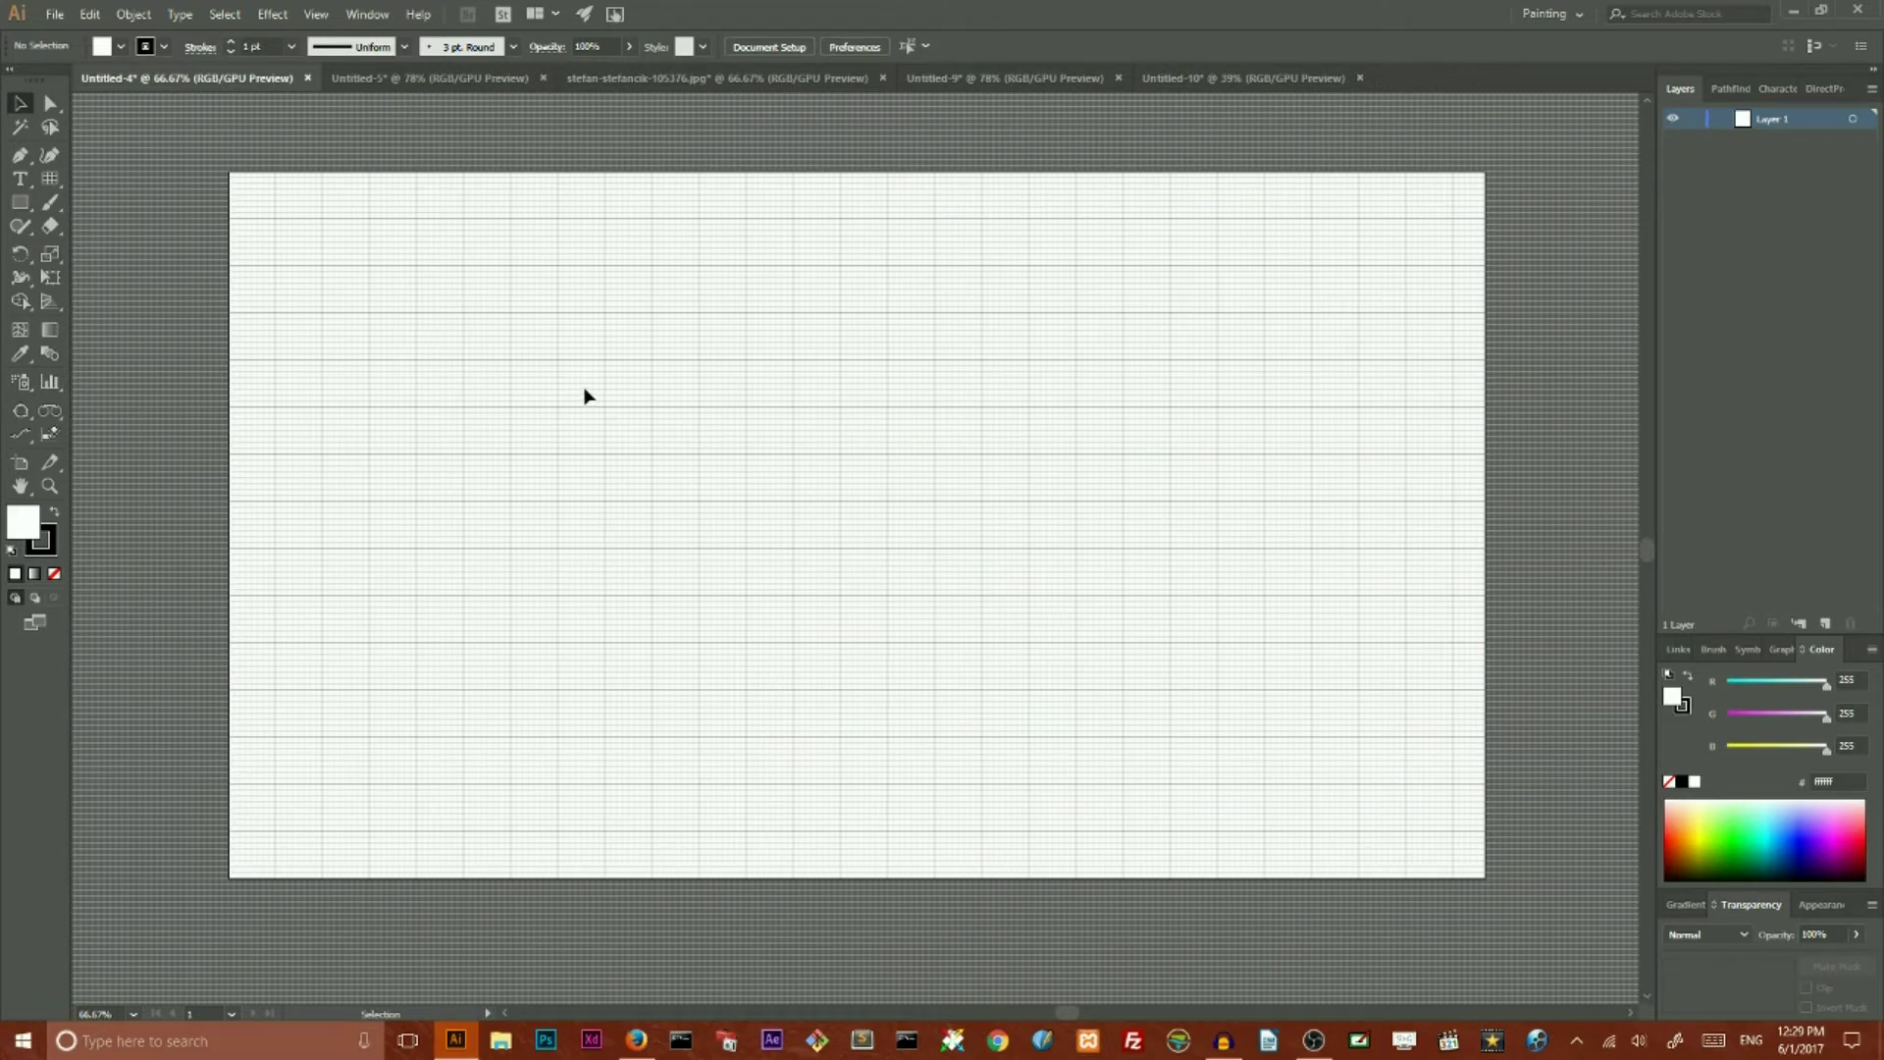
left_click(133, 14)
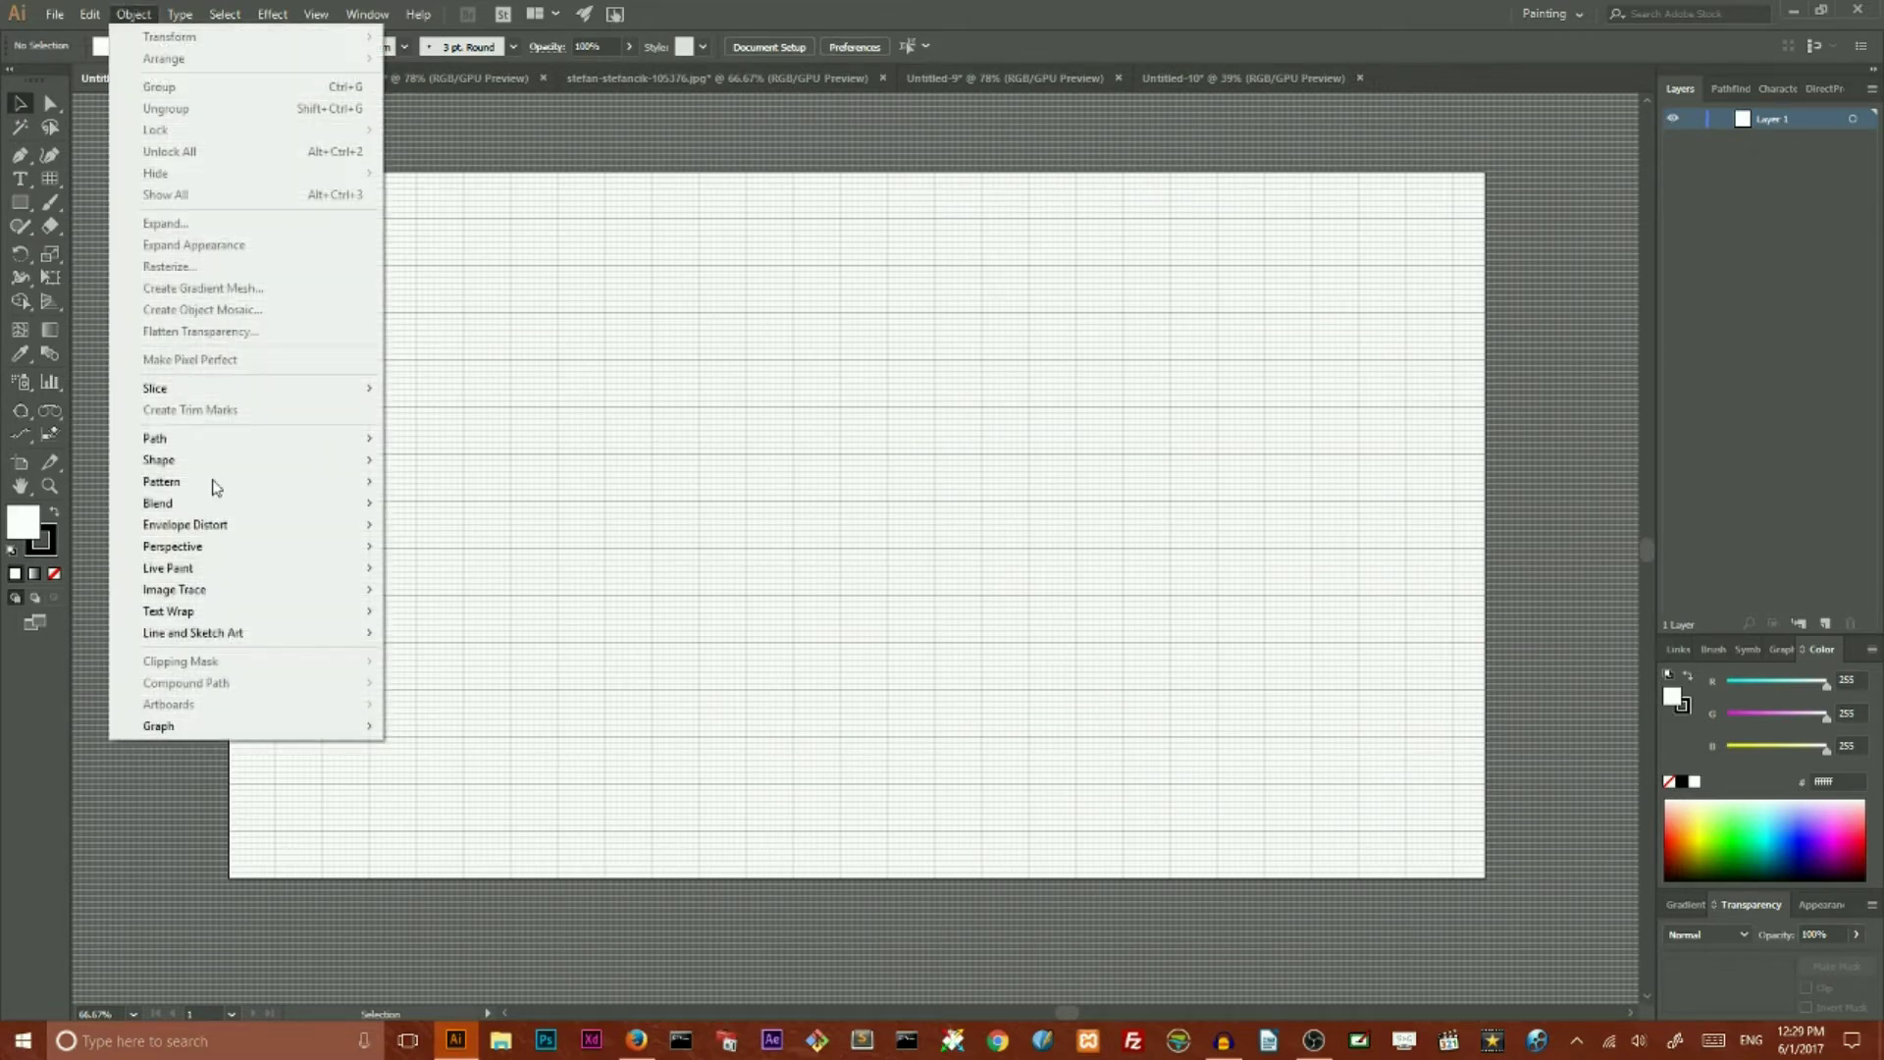
Step: Open the Guides & Grid preferences and set the grid colour to Green
mouse_move(89, 14)
mouse_move(192, 634)
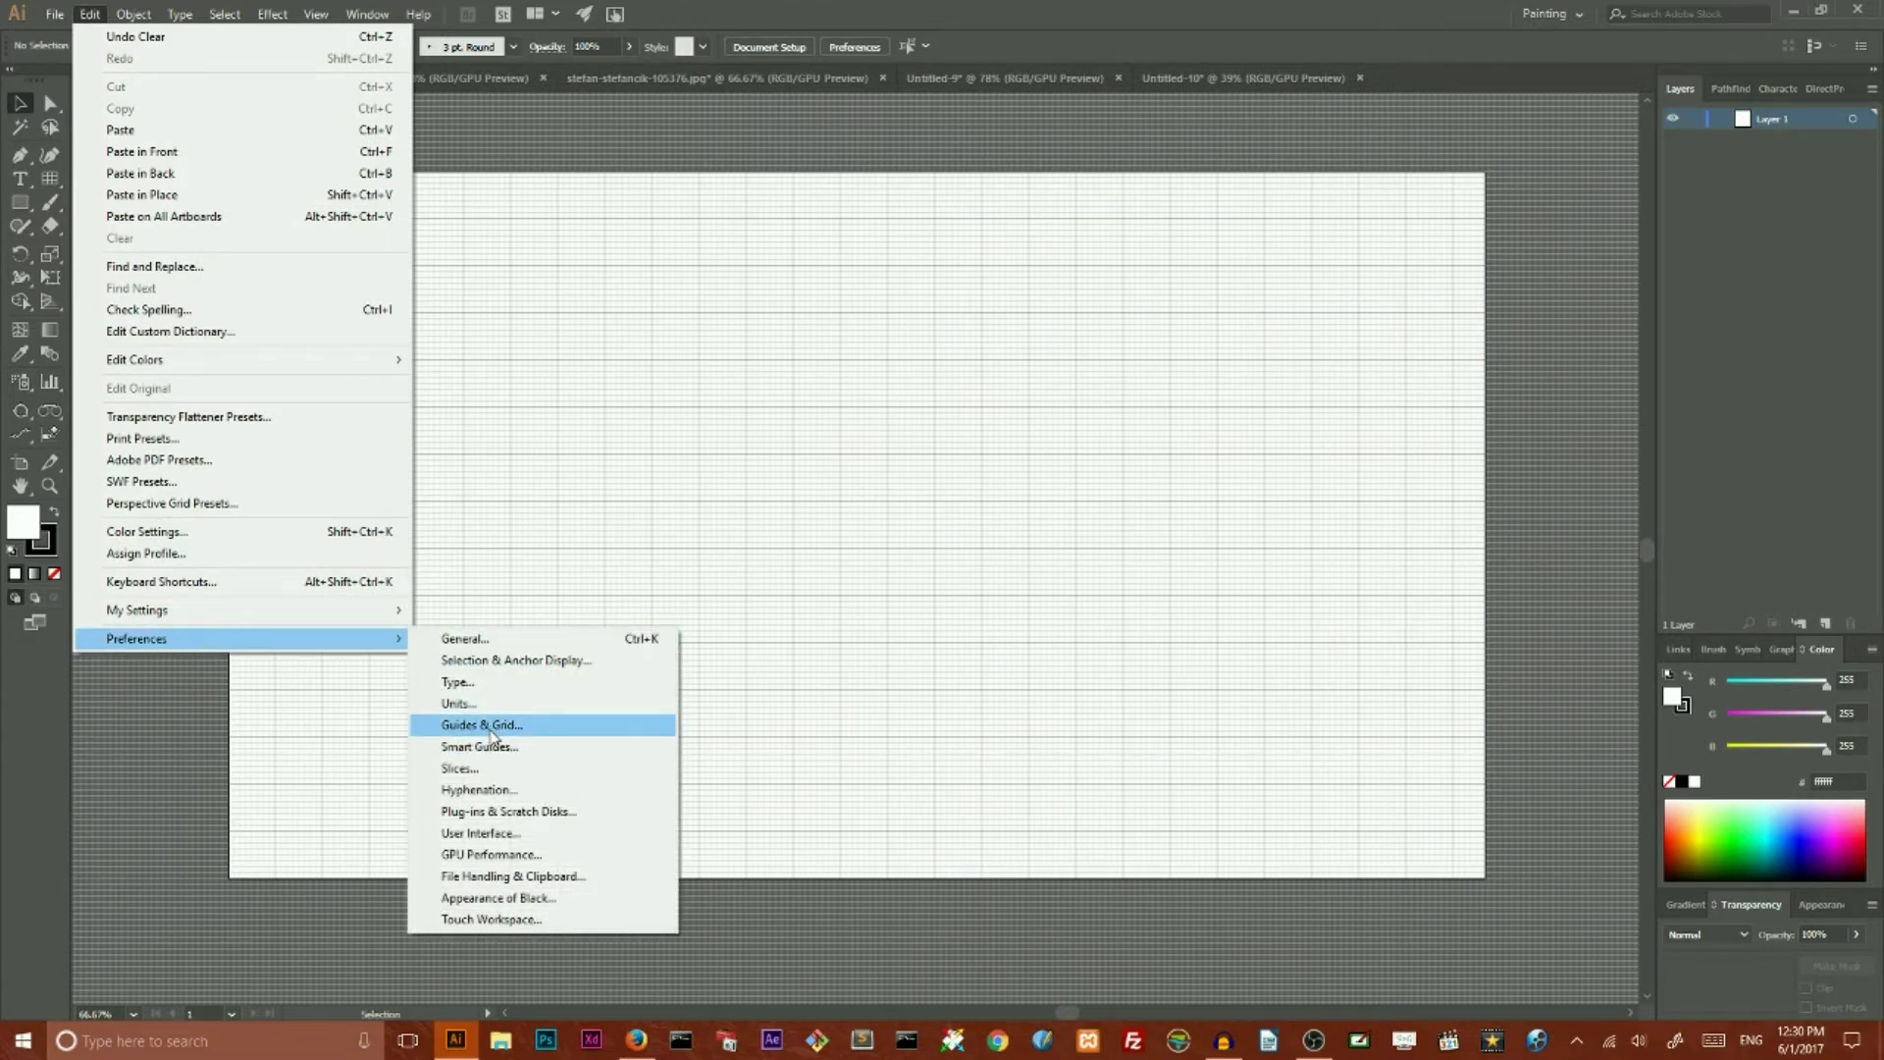
left_click(491, 734)
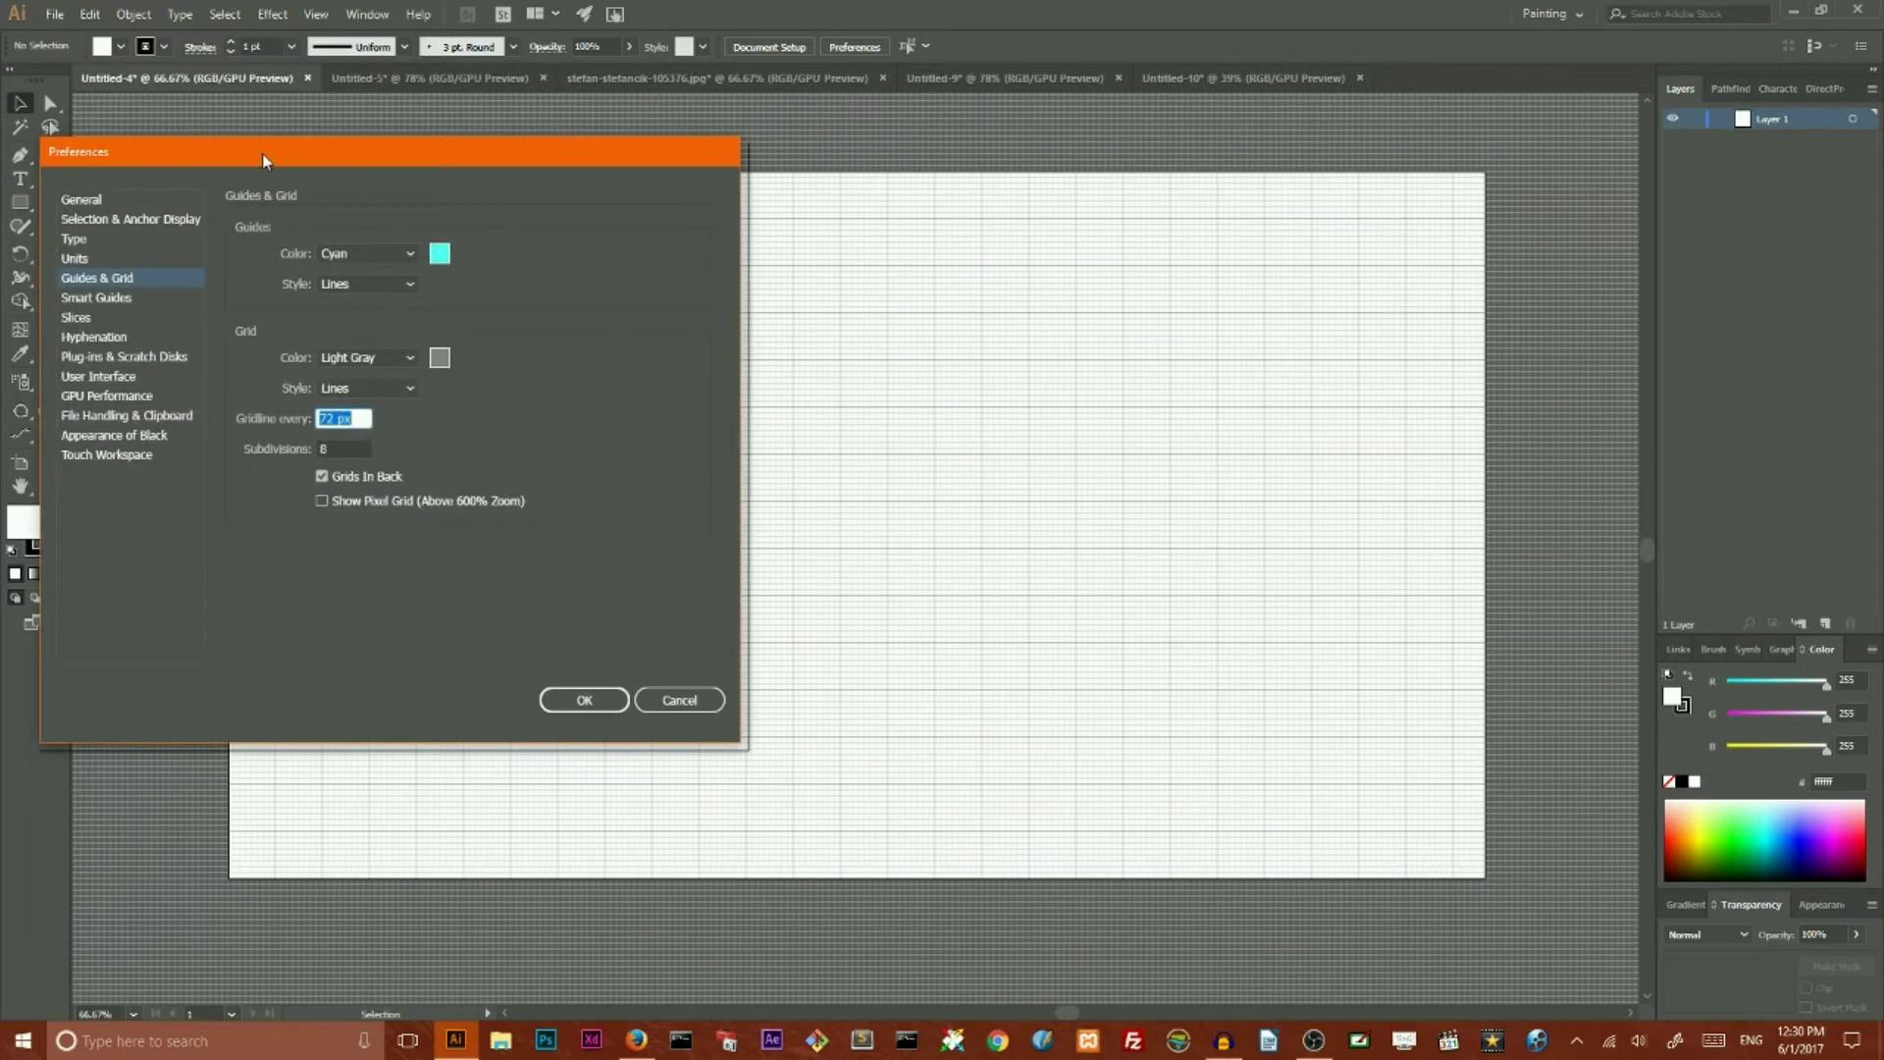
left_click_drag(264, 160, 418, 124)
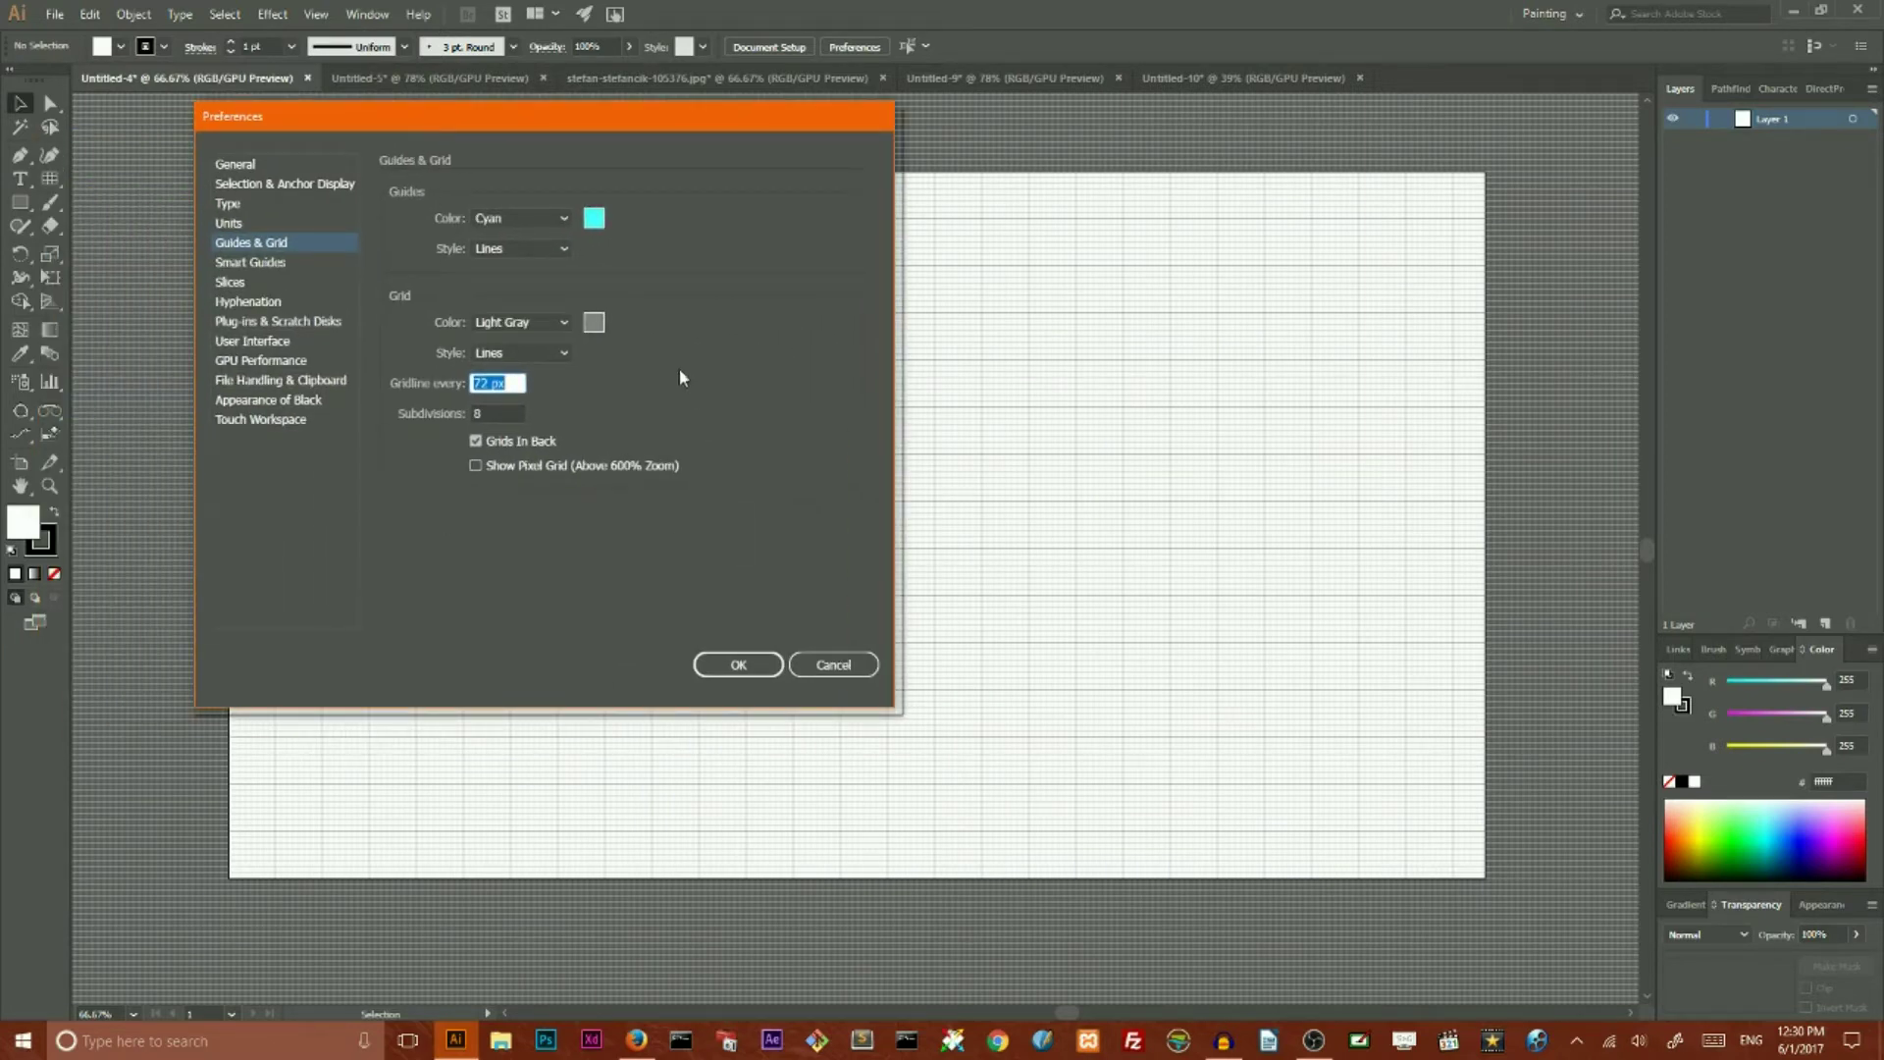
left_click(538, 324)
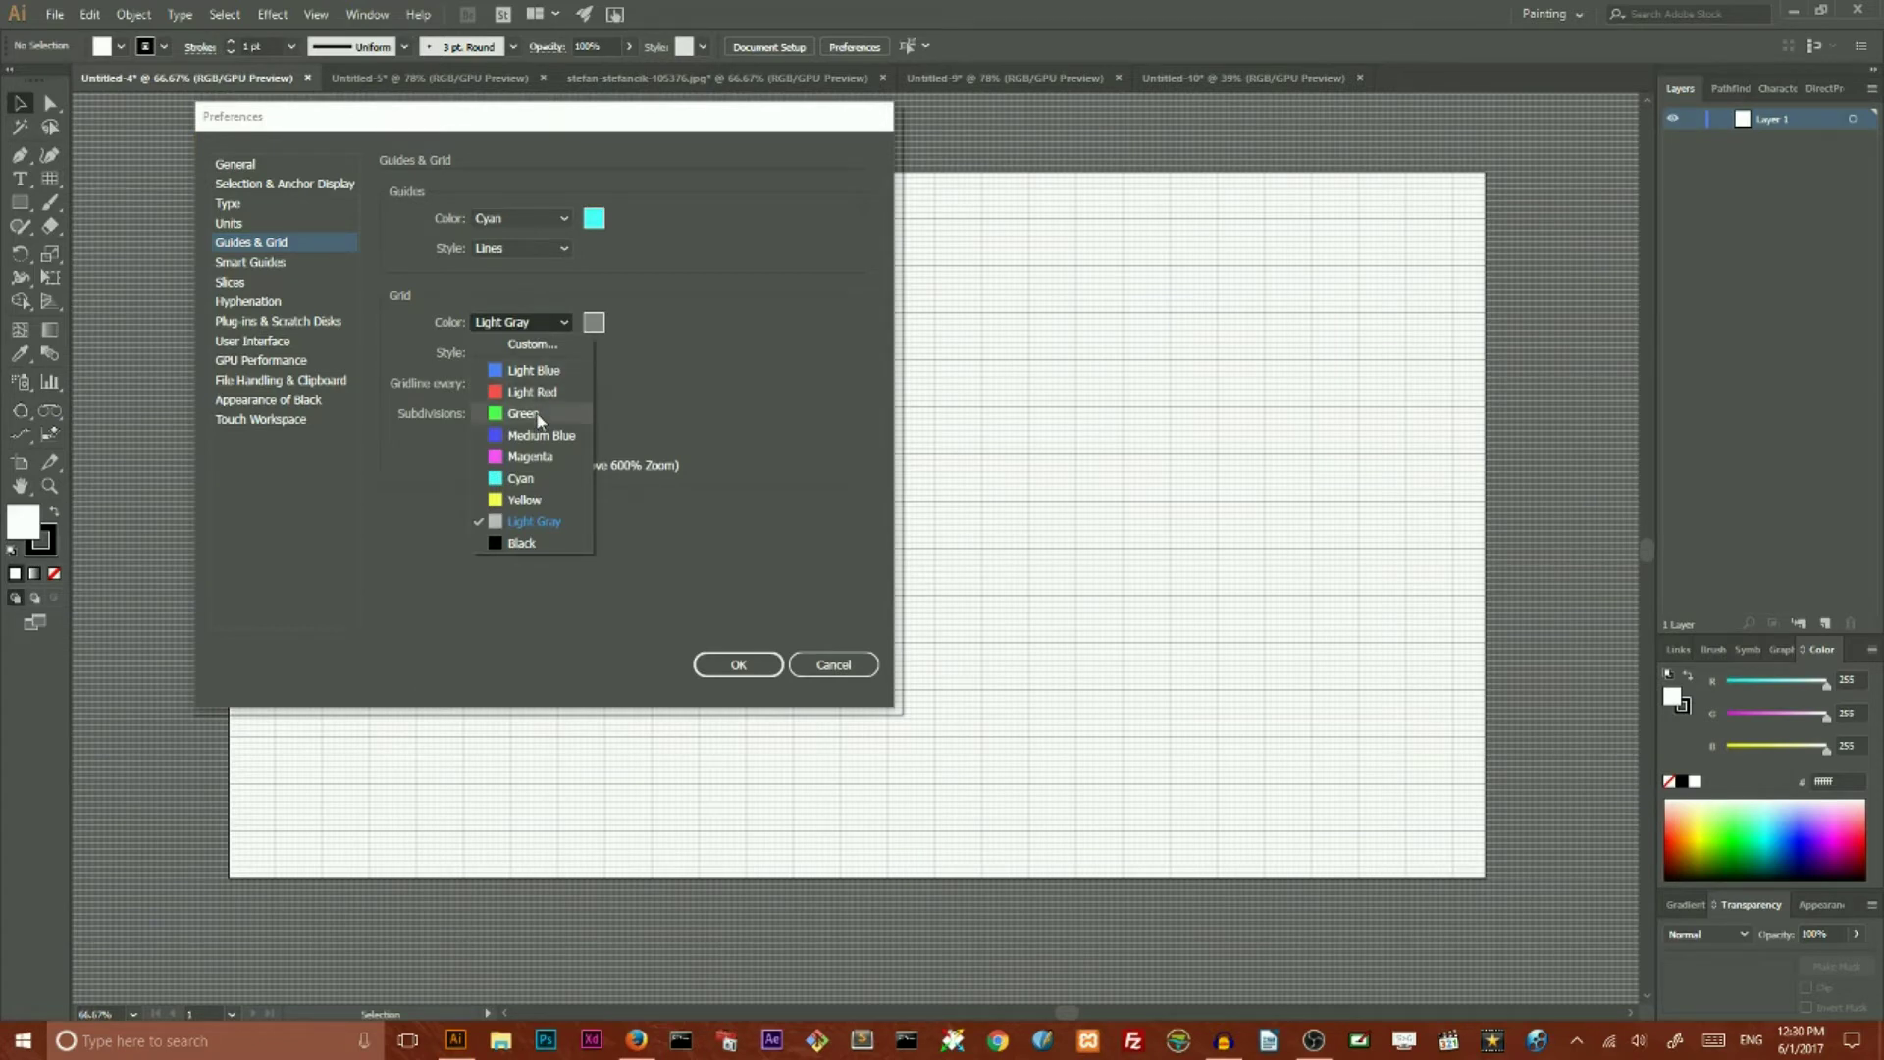
left_click(541, 414)
Step: Keep the grid style as Lines, set gridlines every 360 px with 6 subdivisions, and apply
left_click(521, 355)
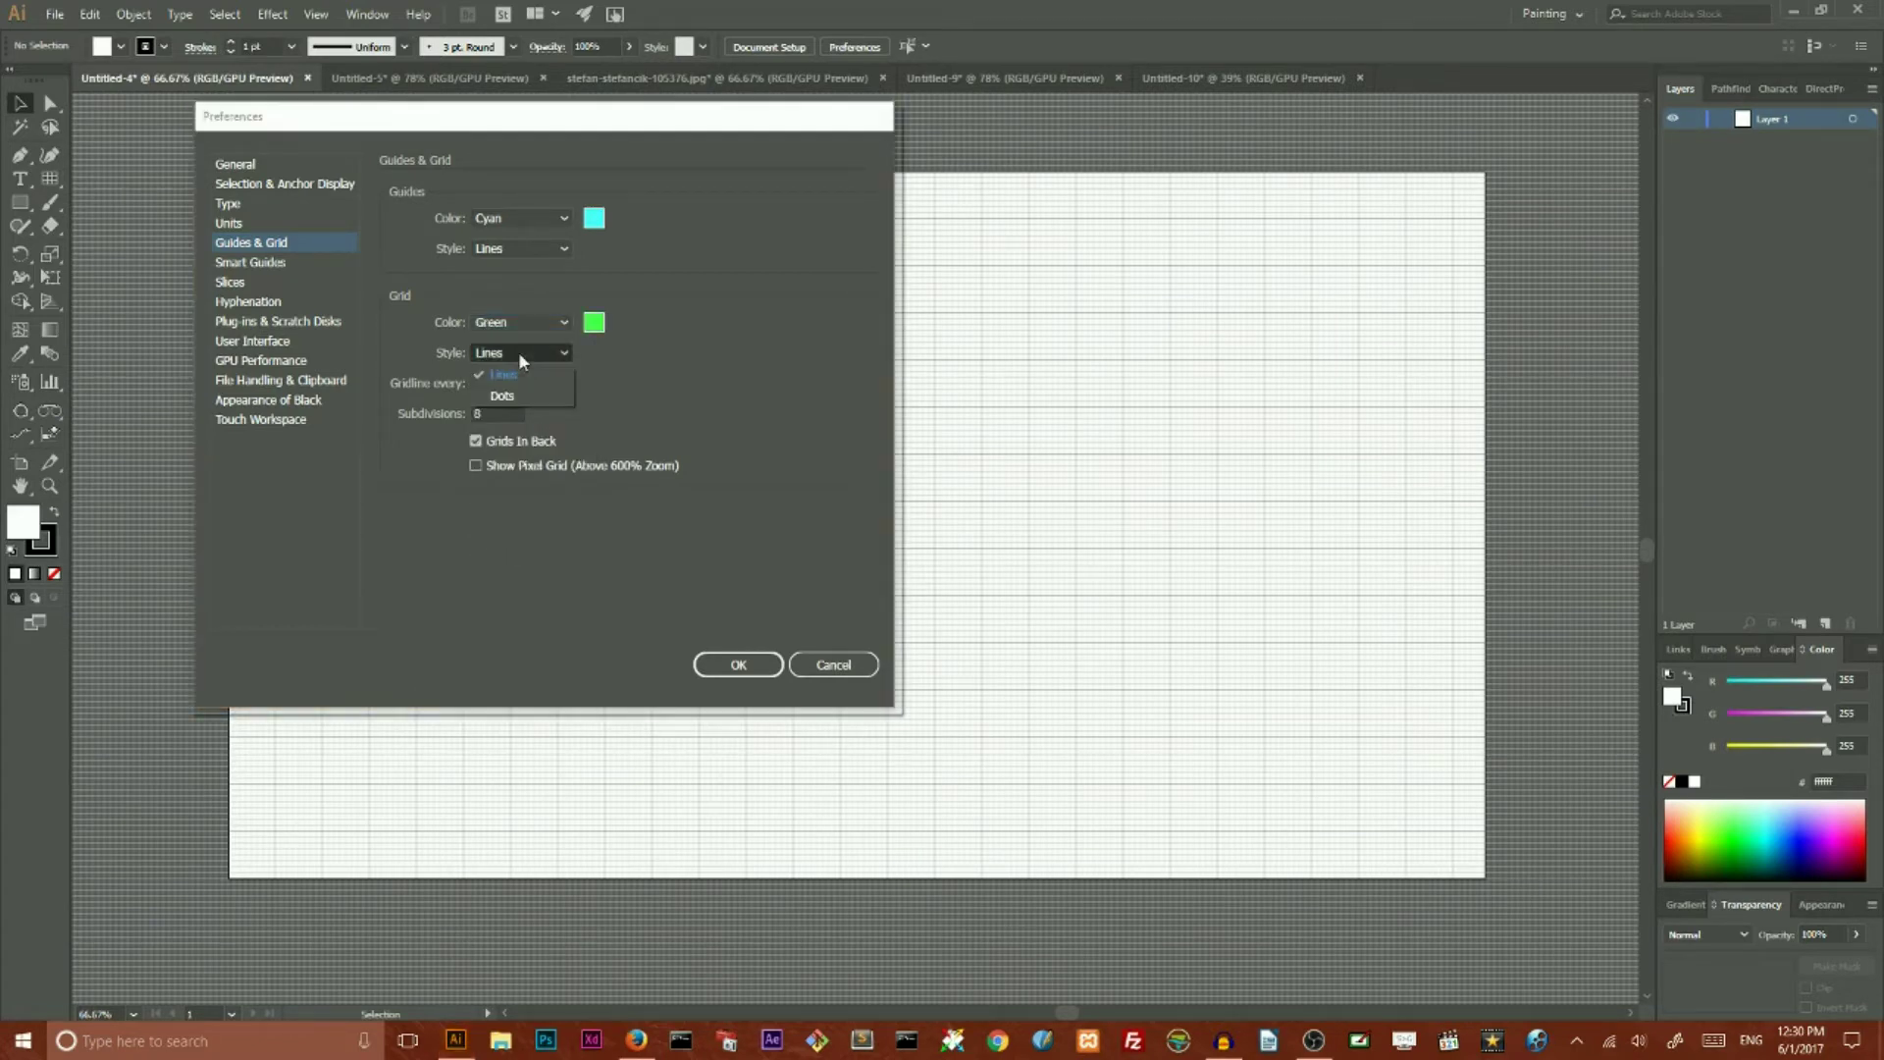
left_click(520, 378)
double_click(482, 383)
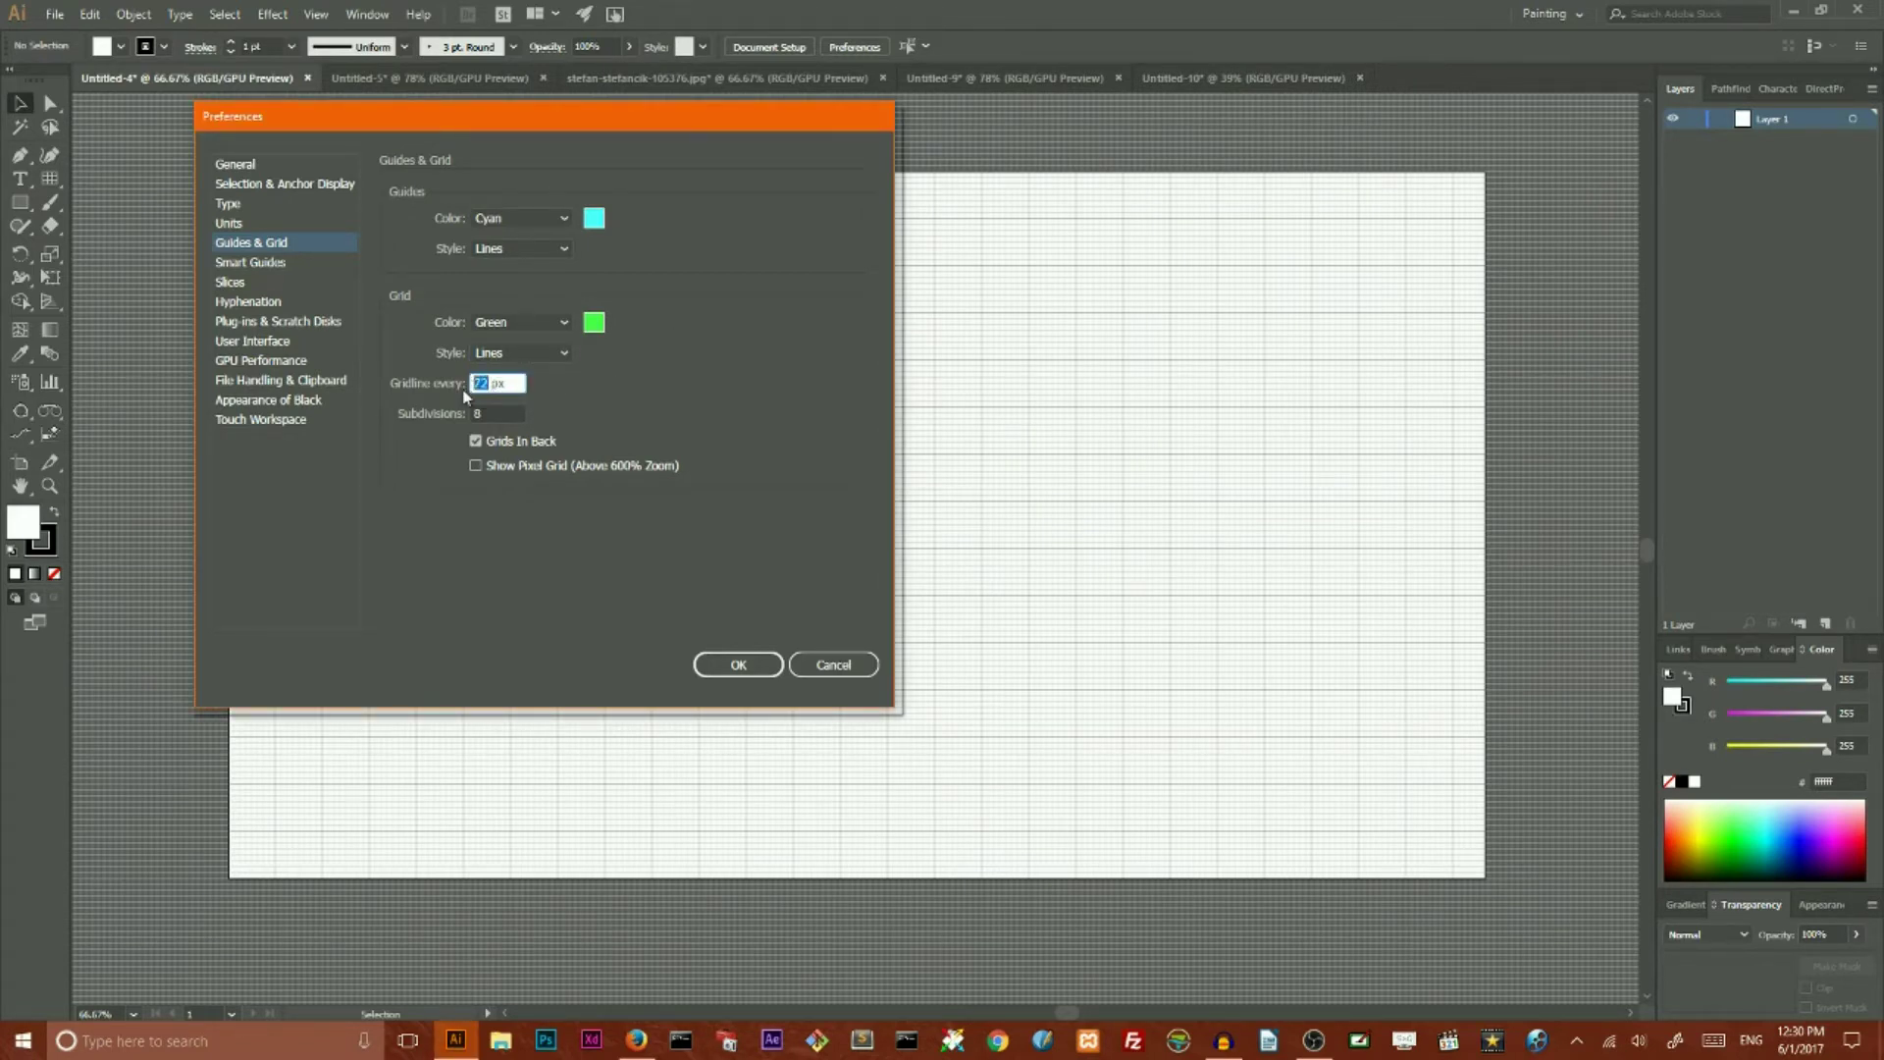
key("BackSpace")
type("360")
left_click(497, 412)
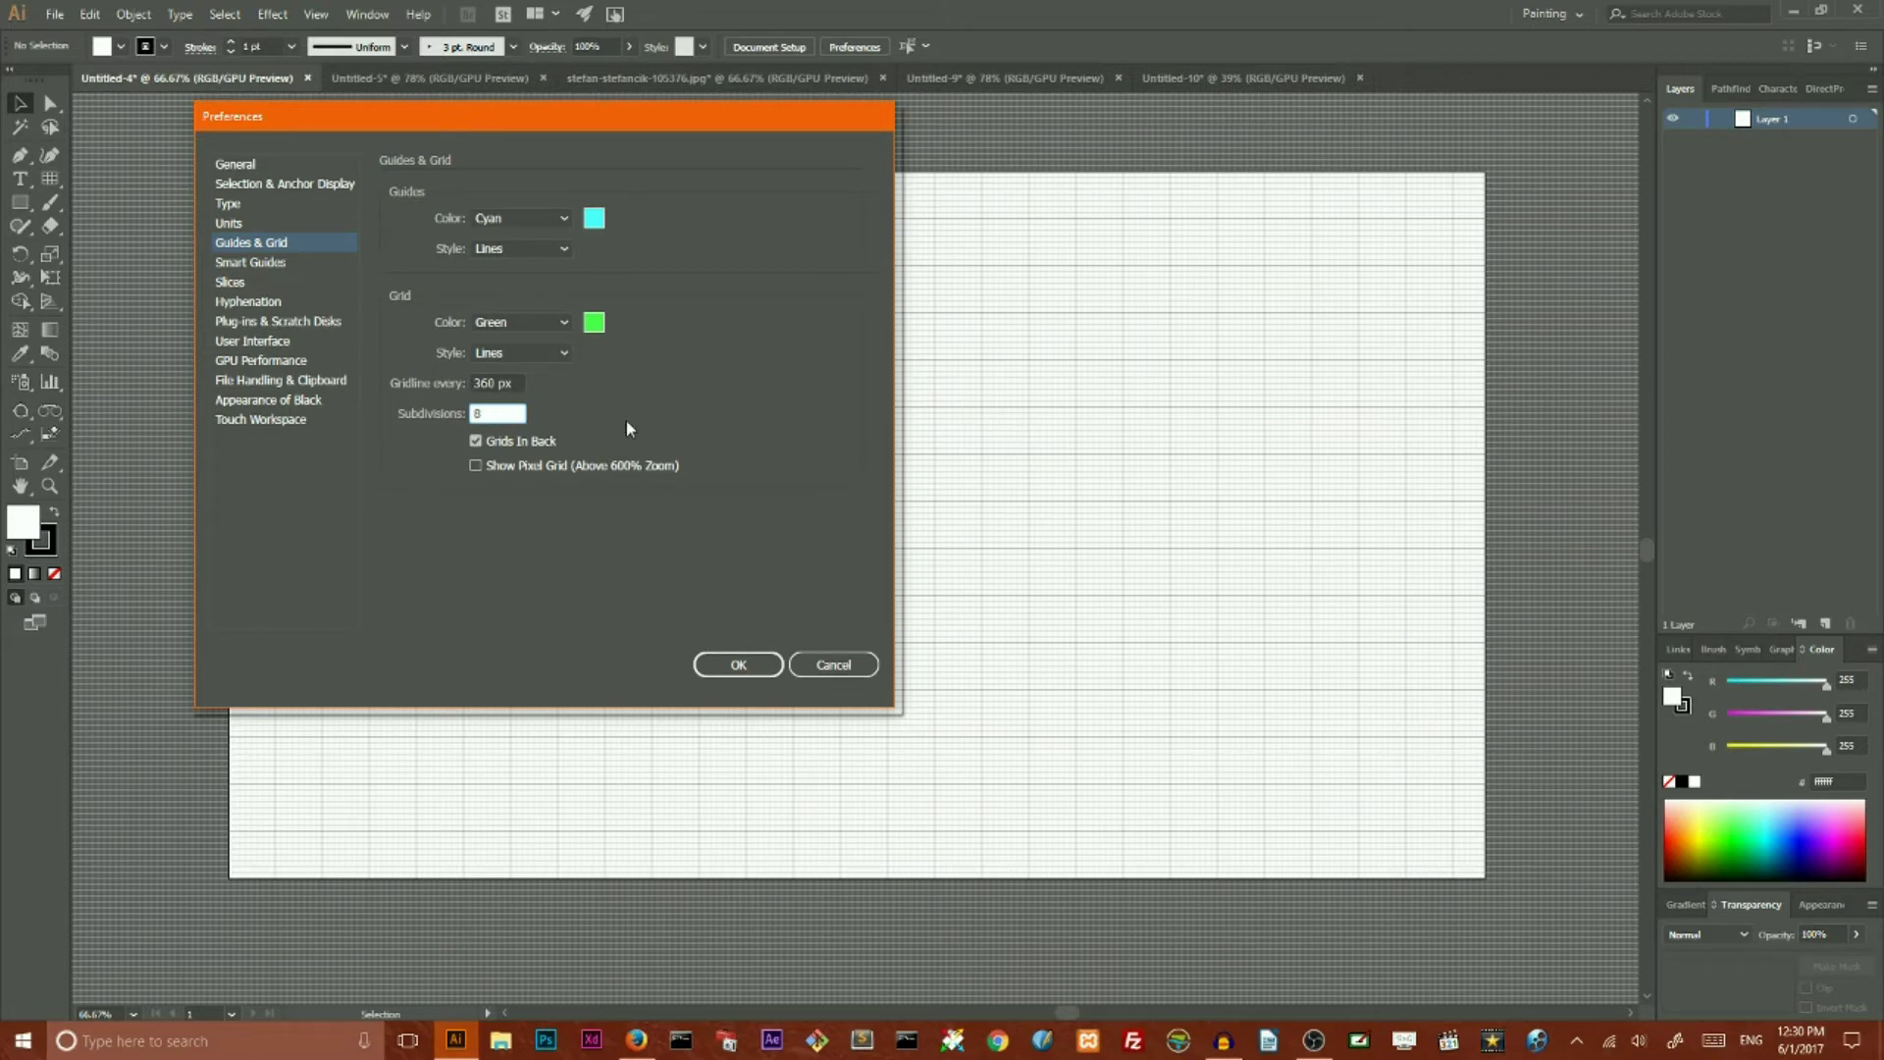
key("ctrl+a")
left_click(744, 666)
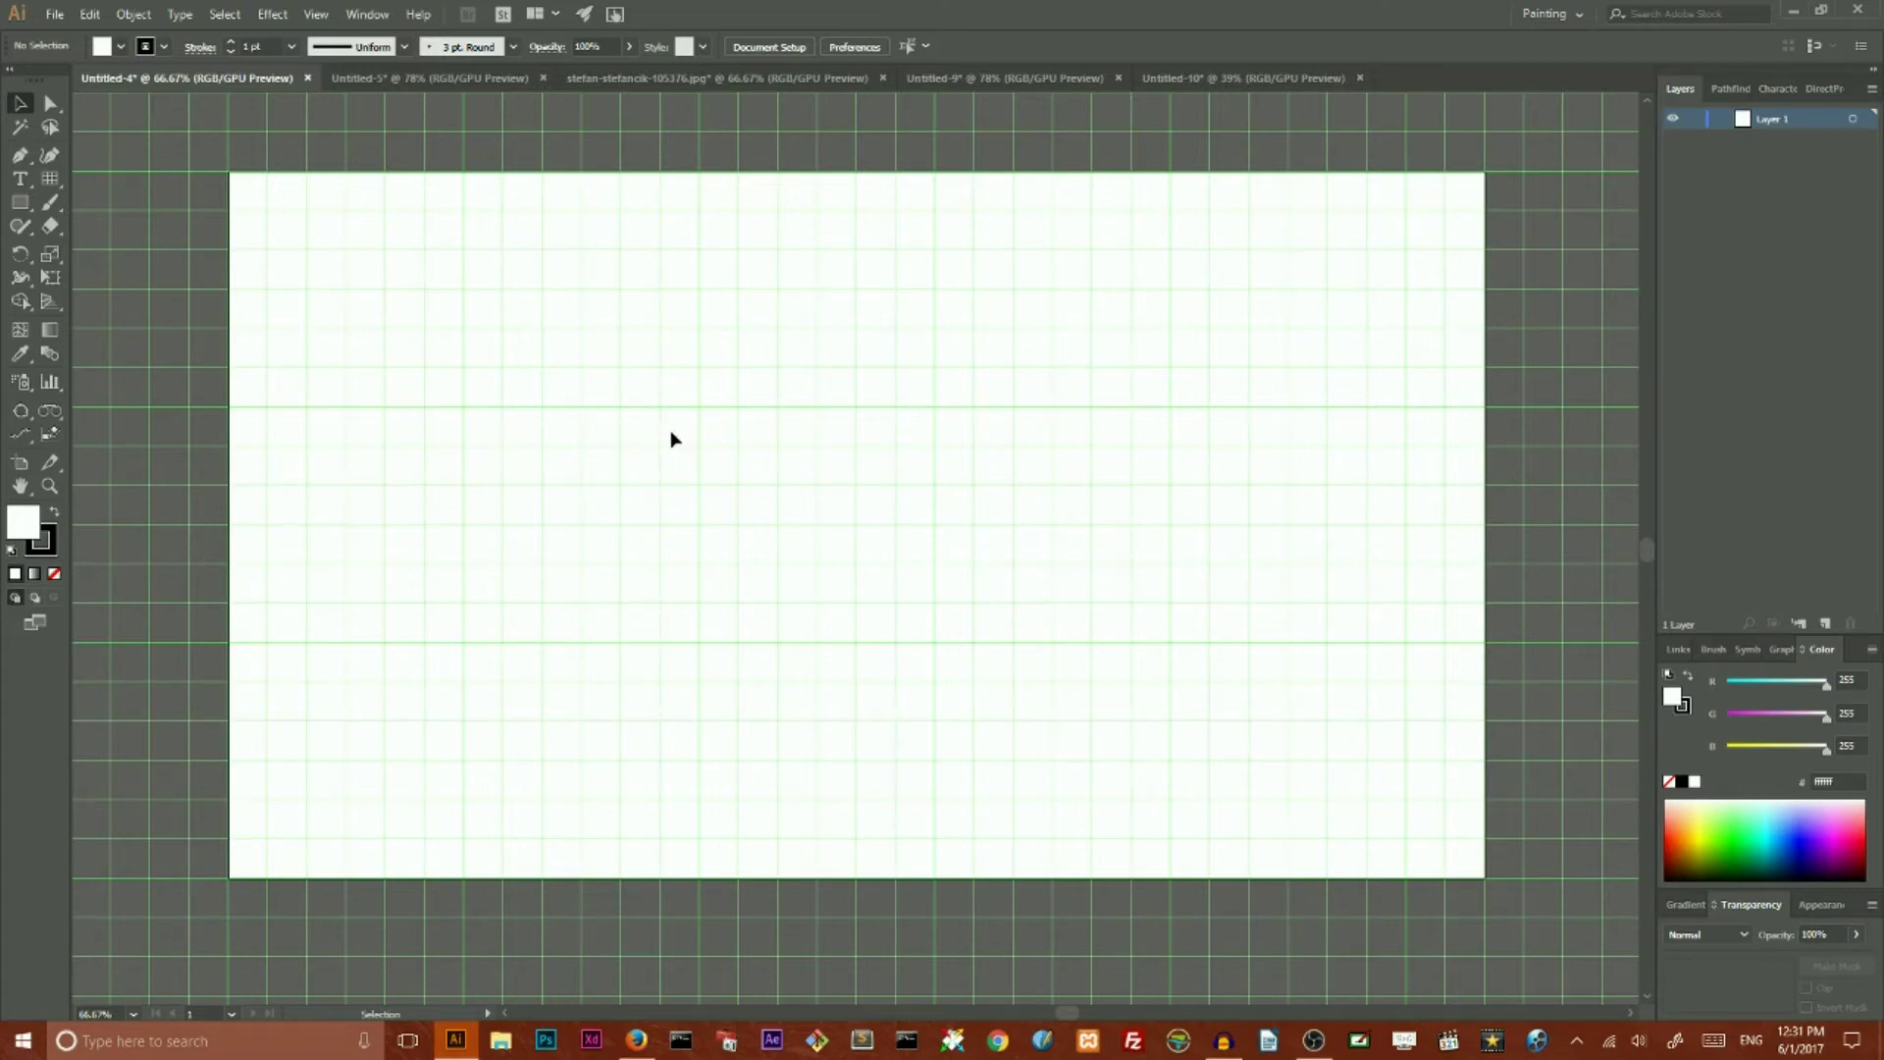
Step: Enable Snap to Grid and place the triangle's first anchor on a grid point with the Pen tool
left_click(272, 14)
mouse_move(314, 13)
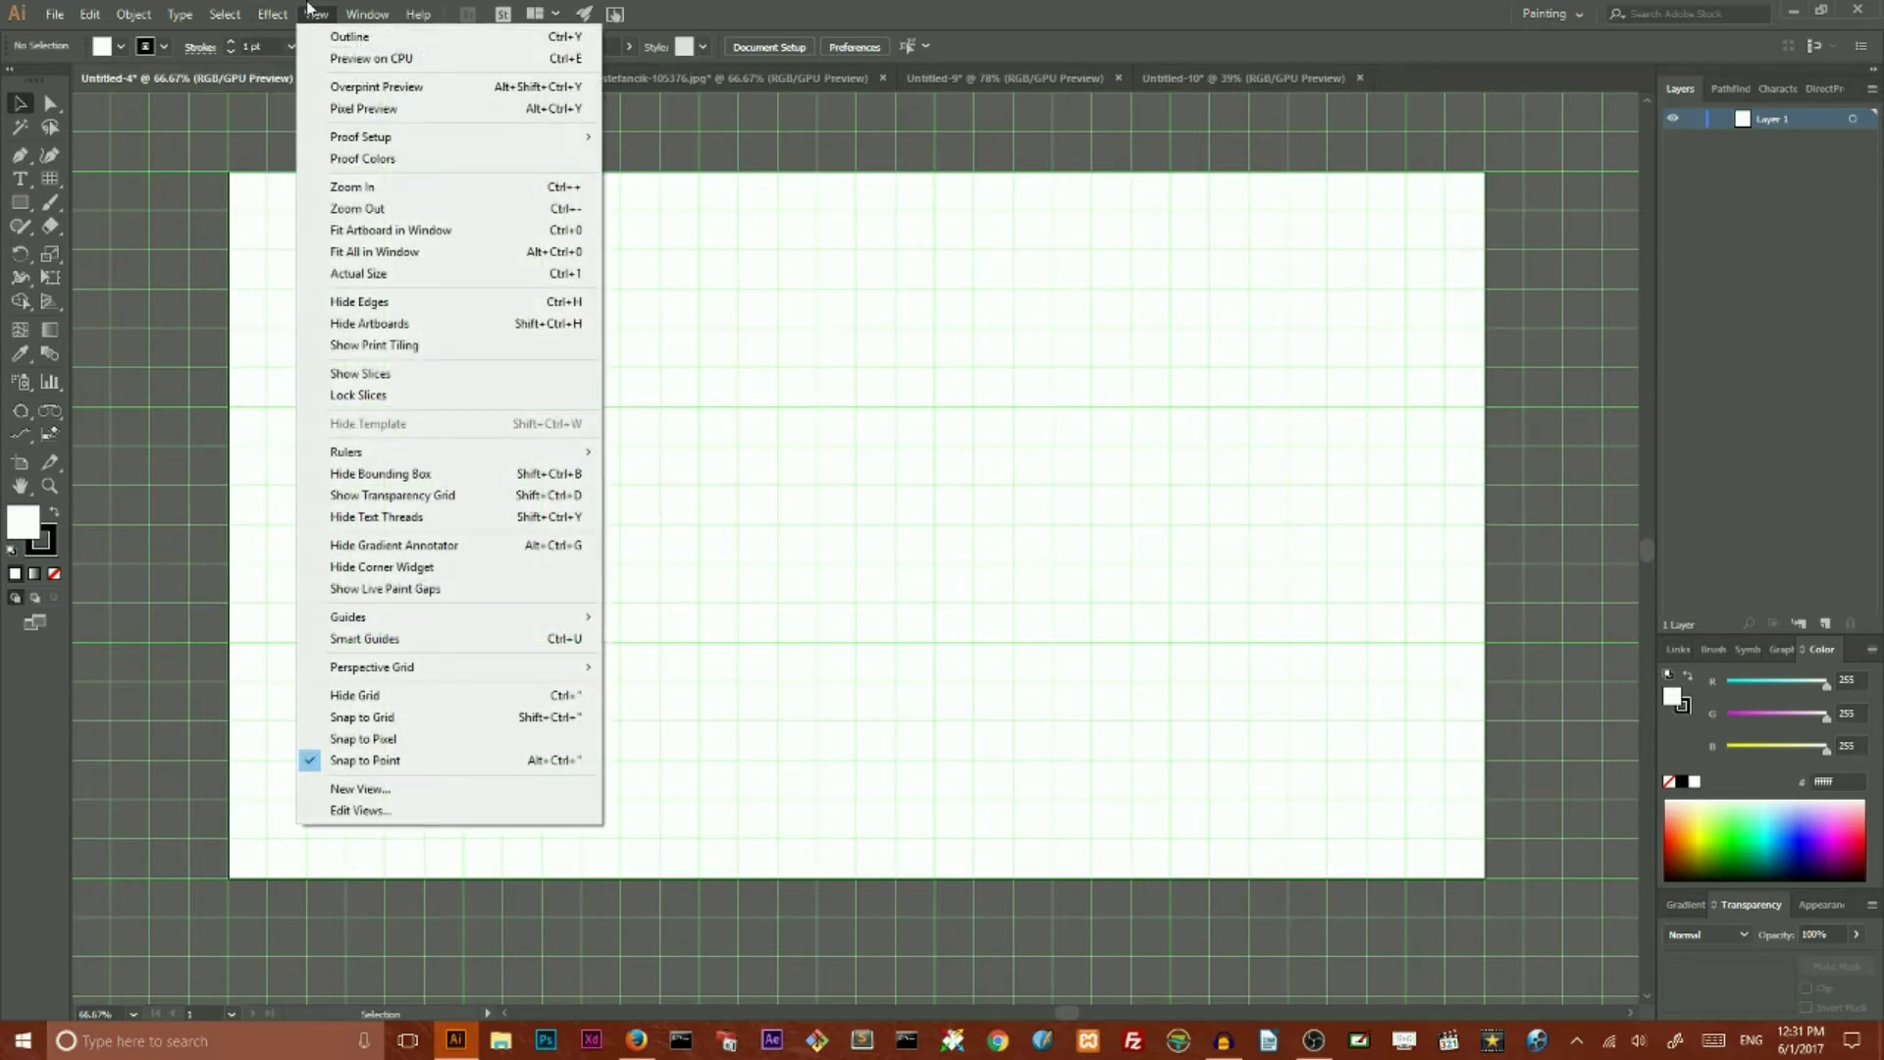
left_click(363, 716)
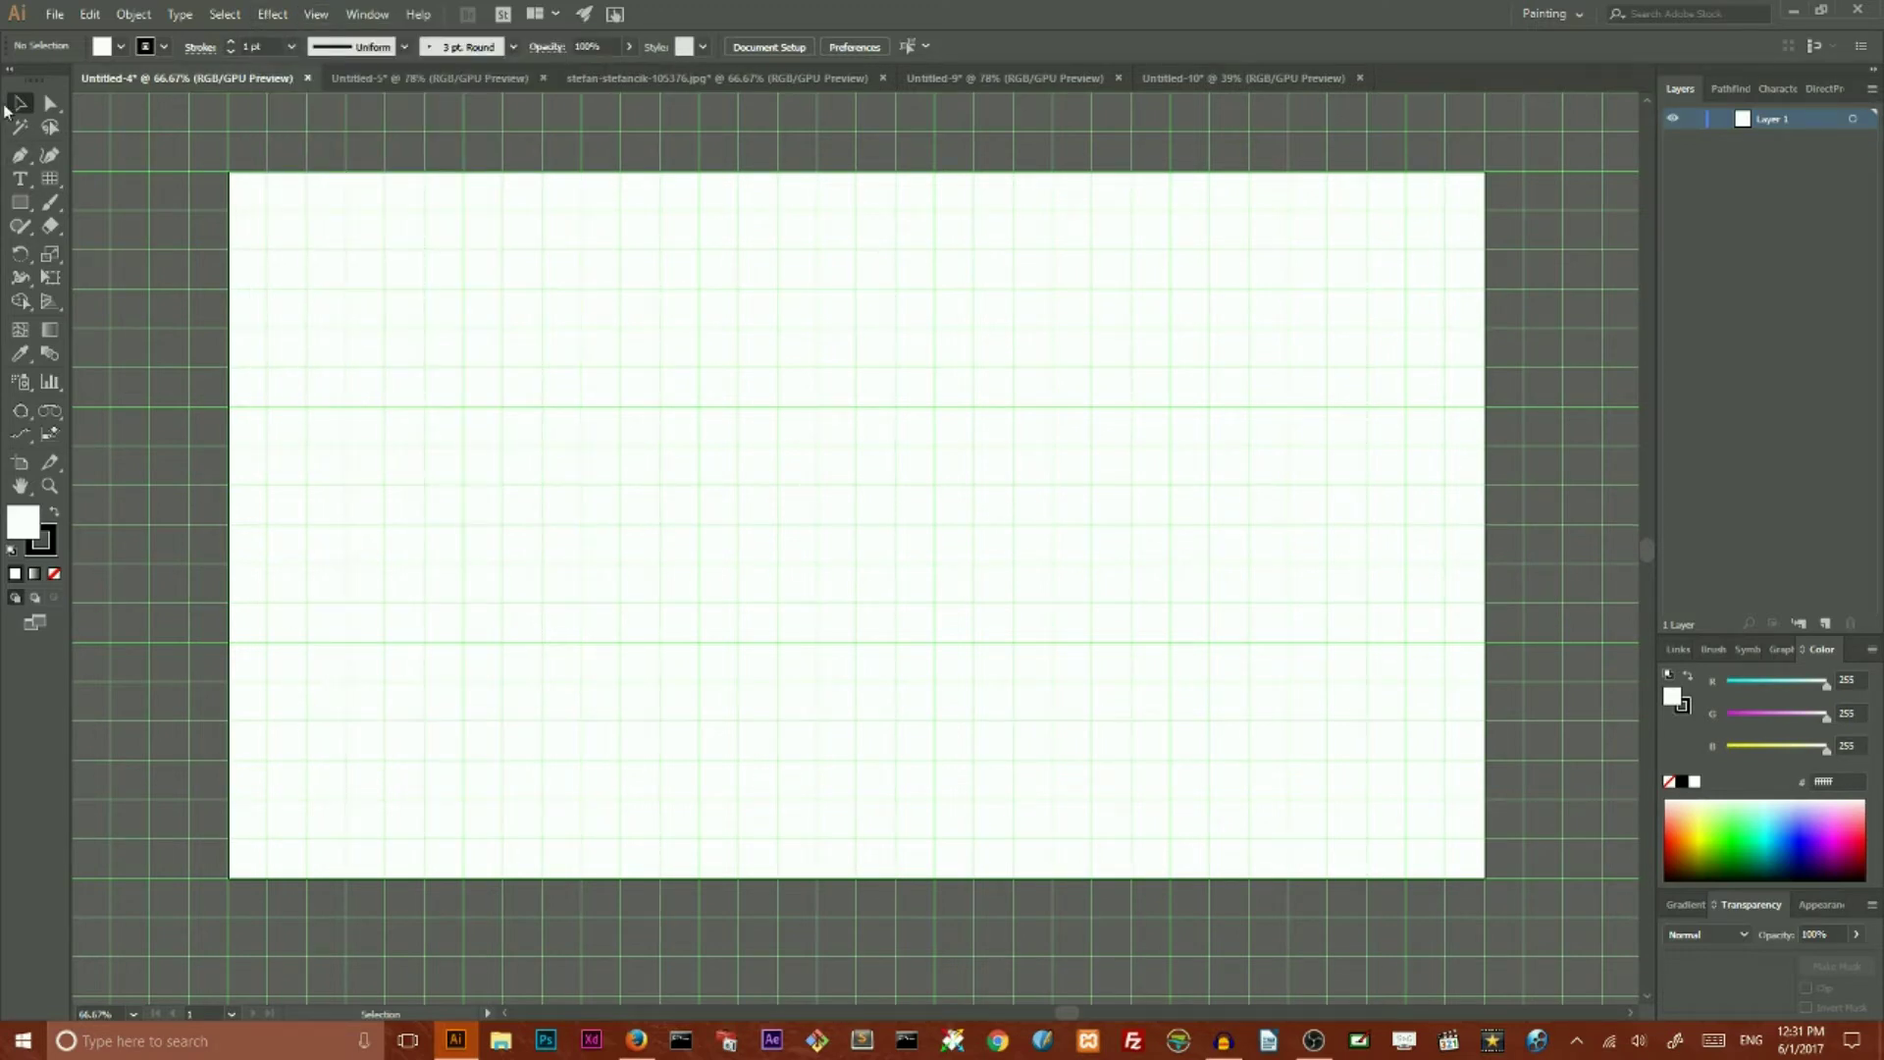
left_click(20, 154)
left_click_drag(463, 328, 504, 447)
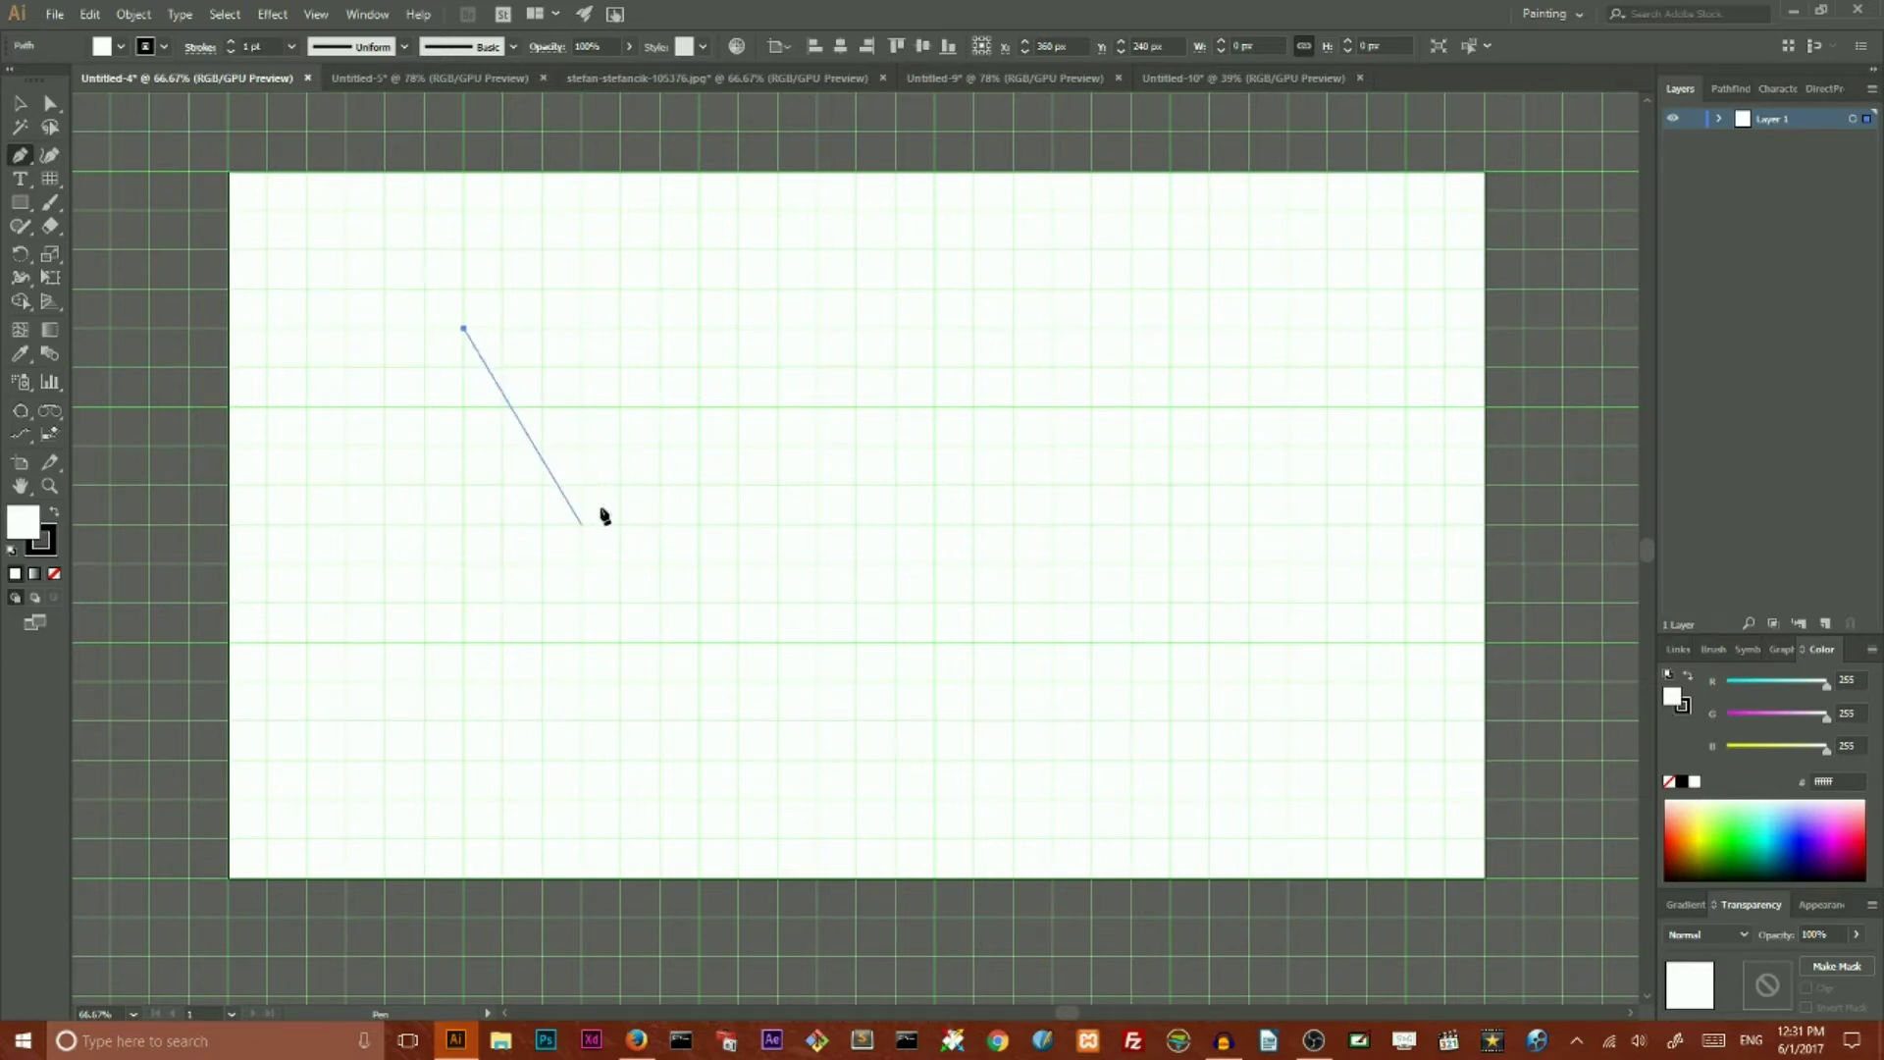
Step: Zoom in, add two more grid-point corners, and close the triangle on its starting point
key("ctrl+equal")
key("ctrl+equal")
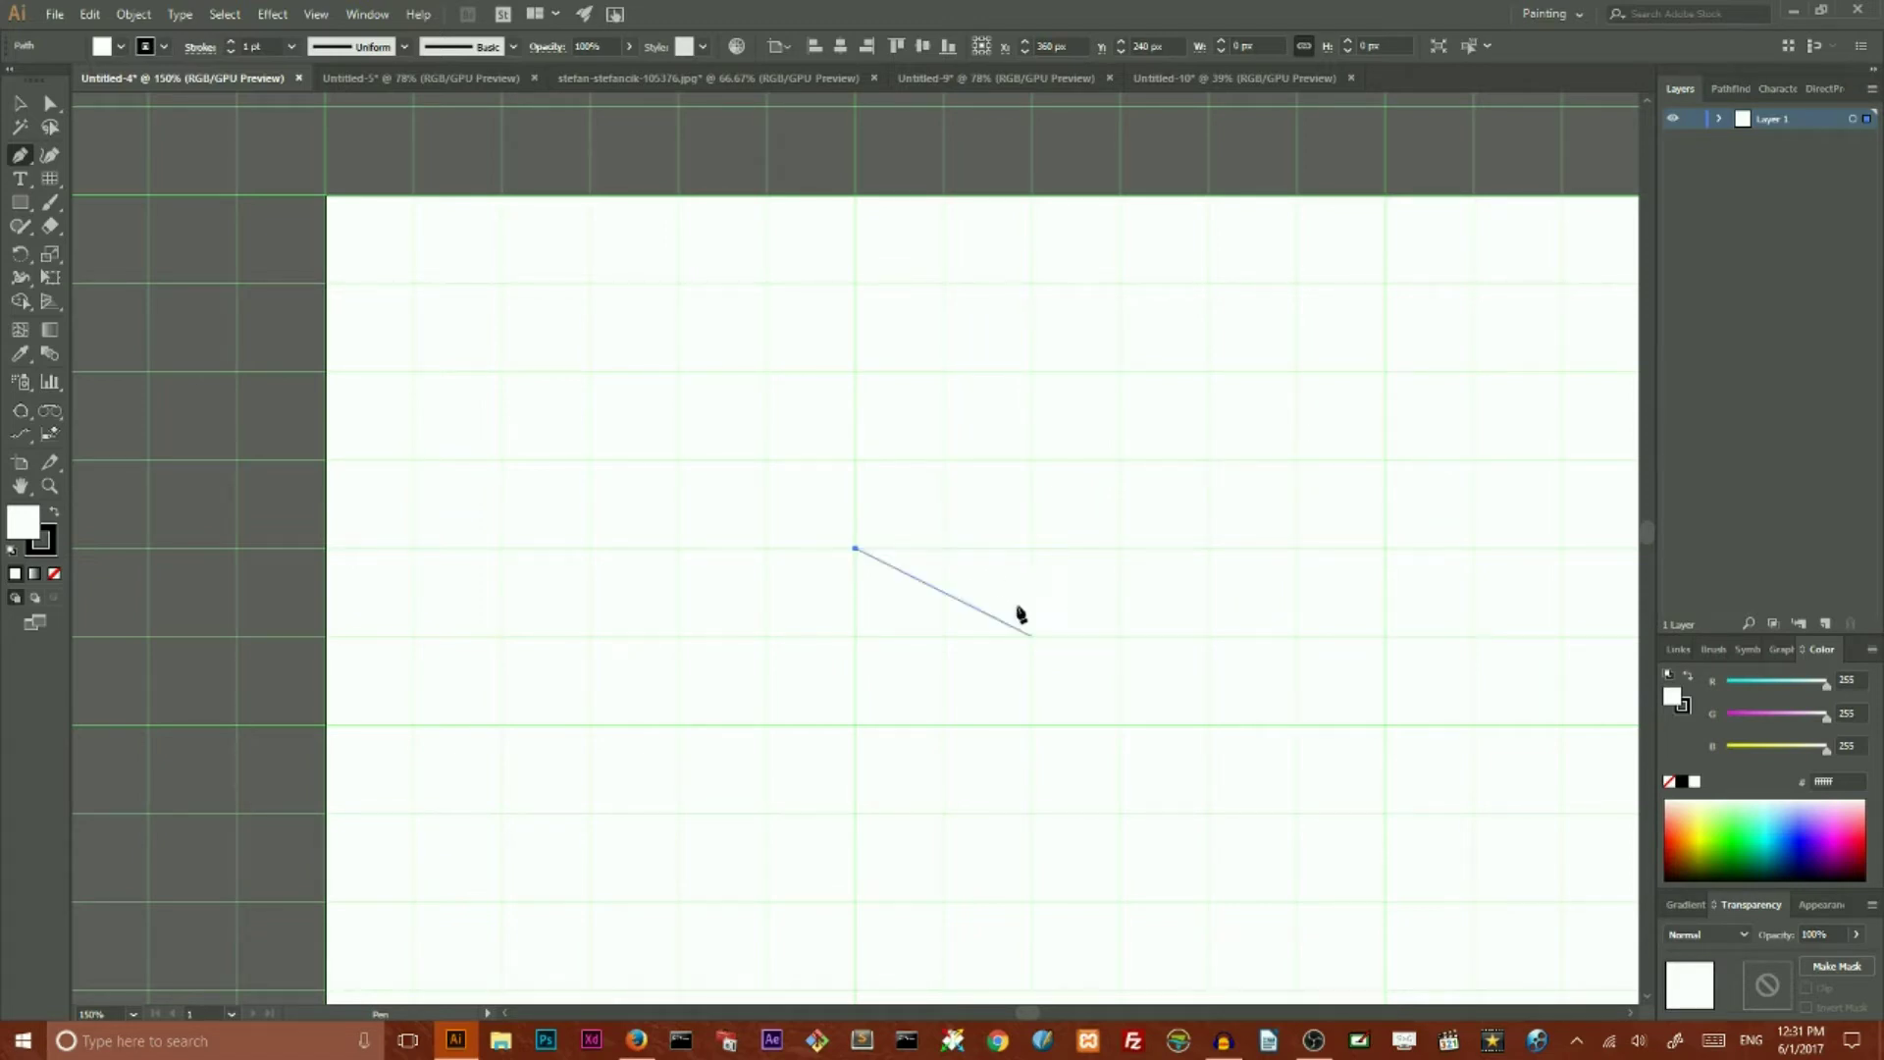
left_click(1031, 724)
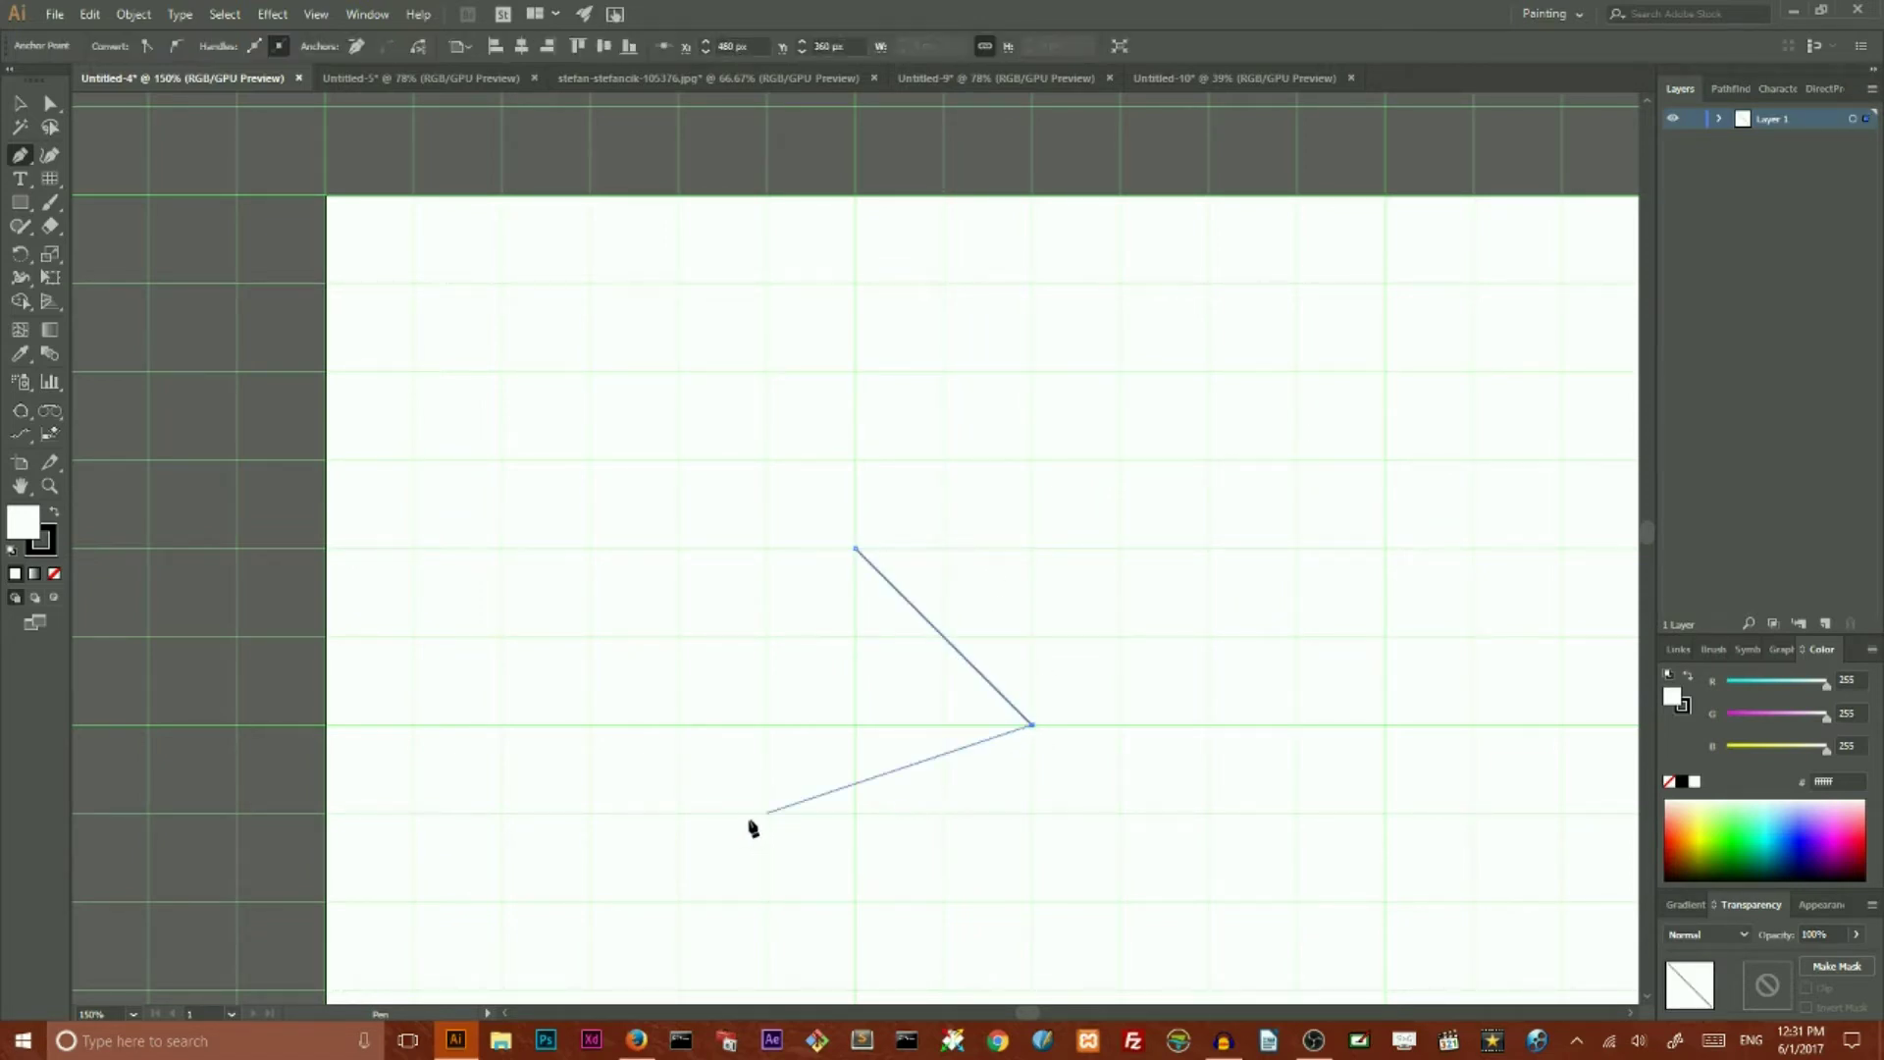
left_click(766, 813)
left_click(855, 548)
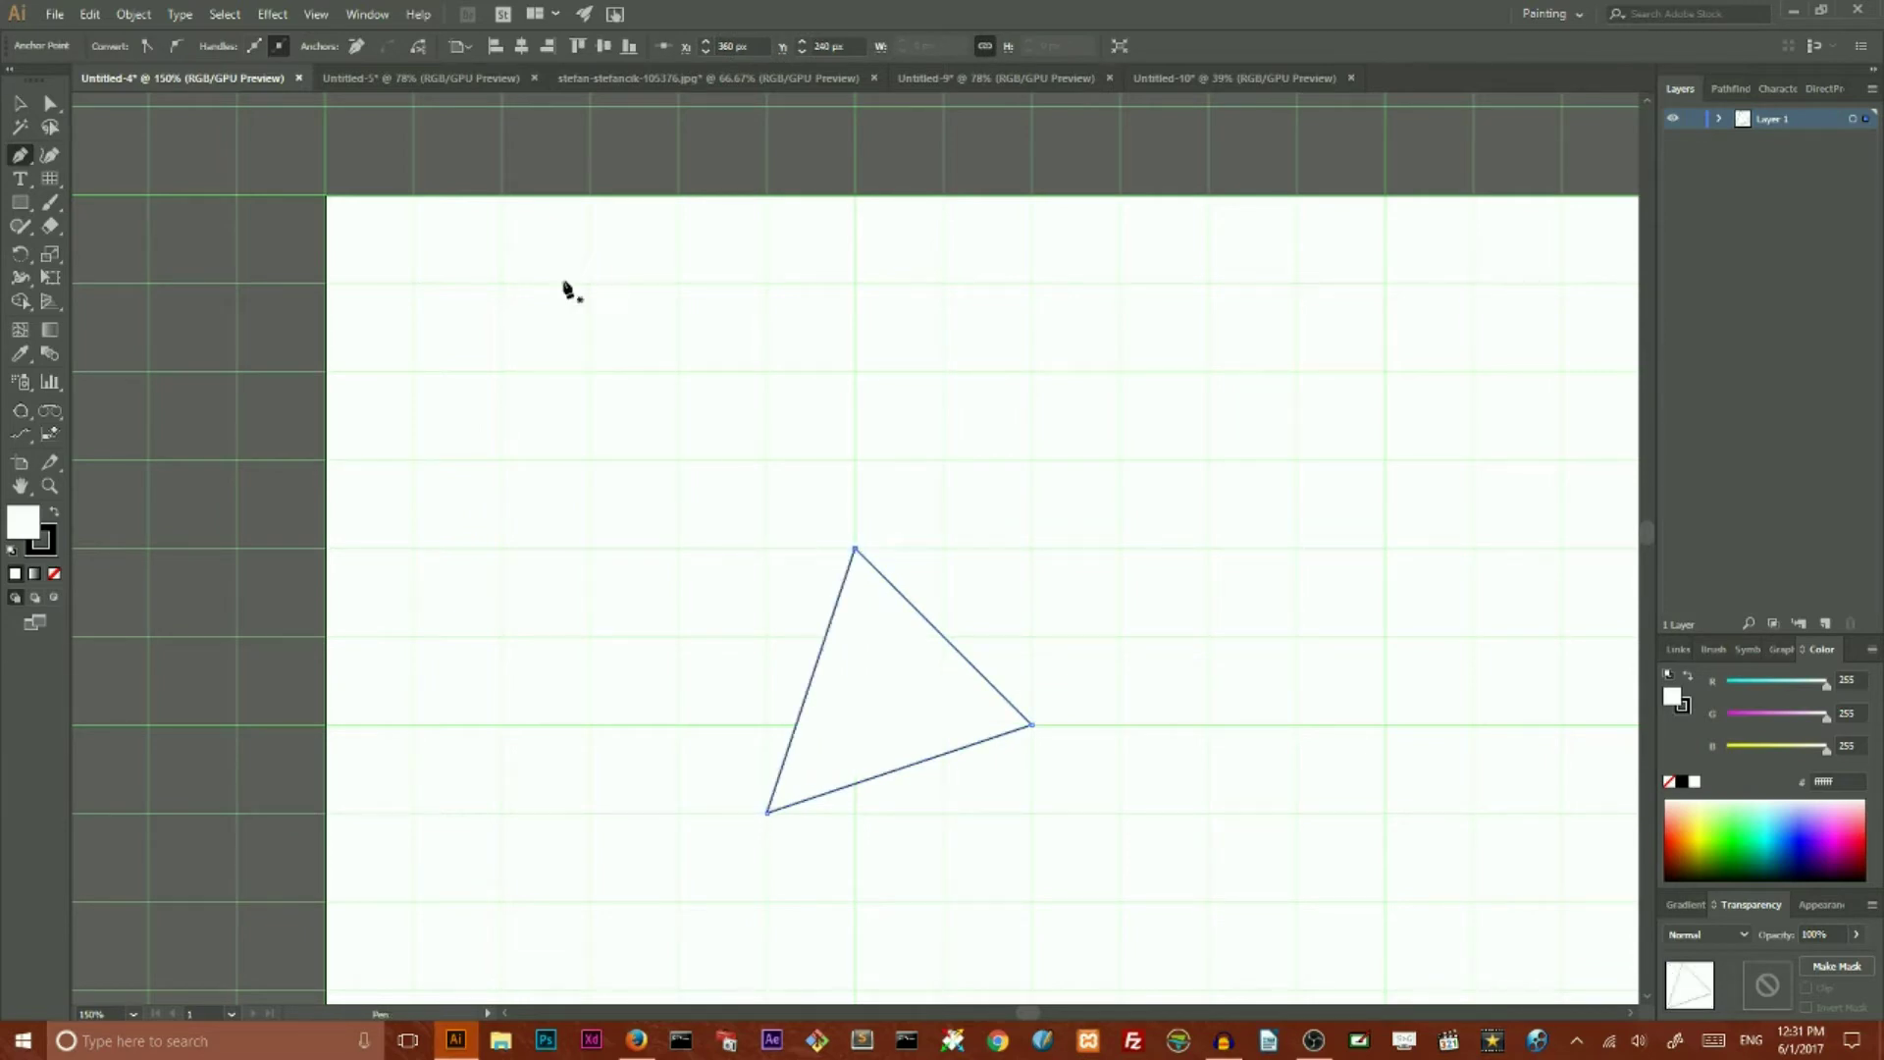
left_click(18, 102)
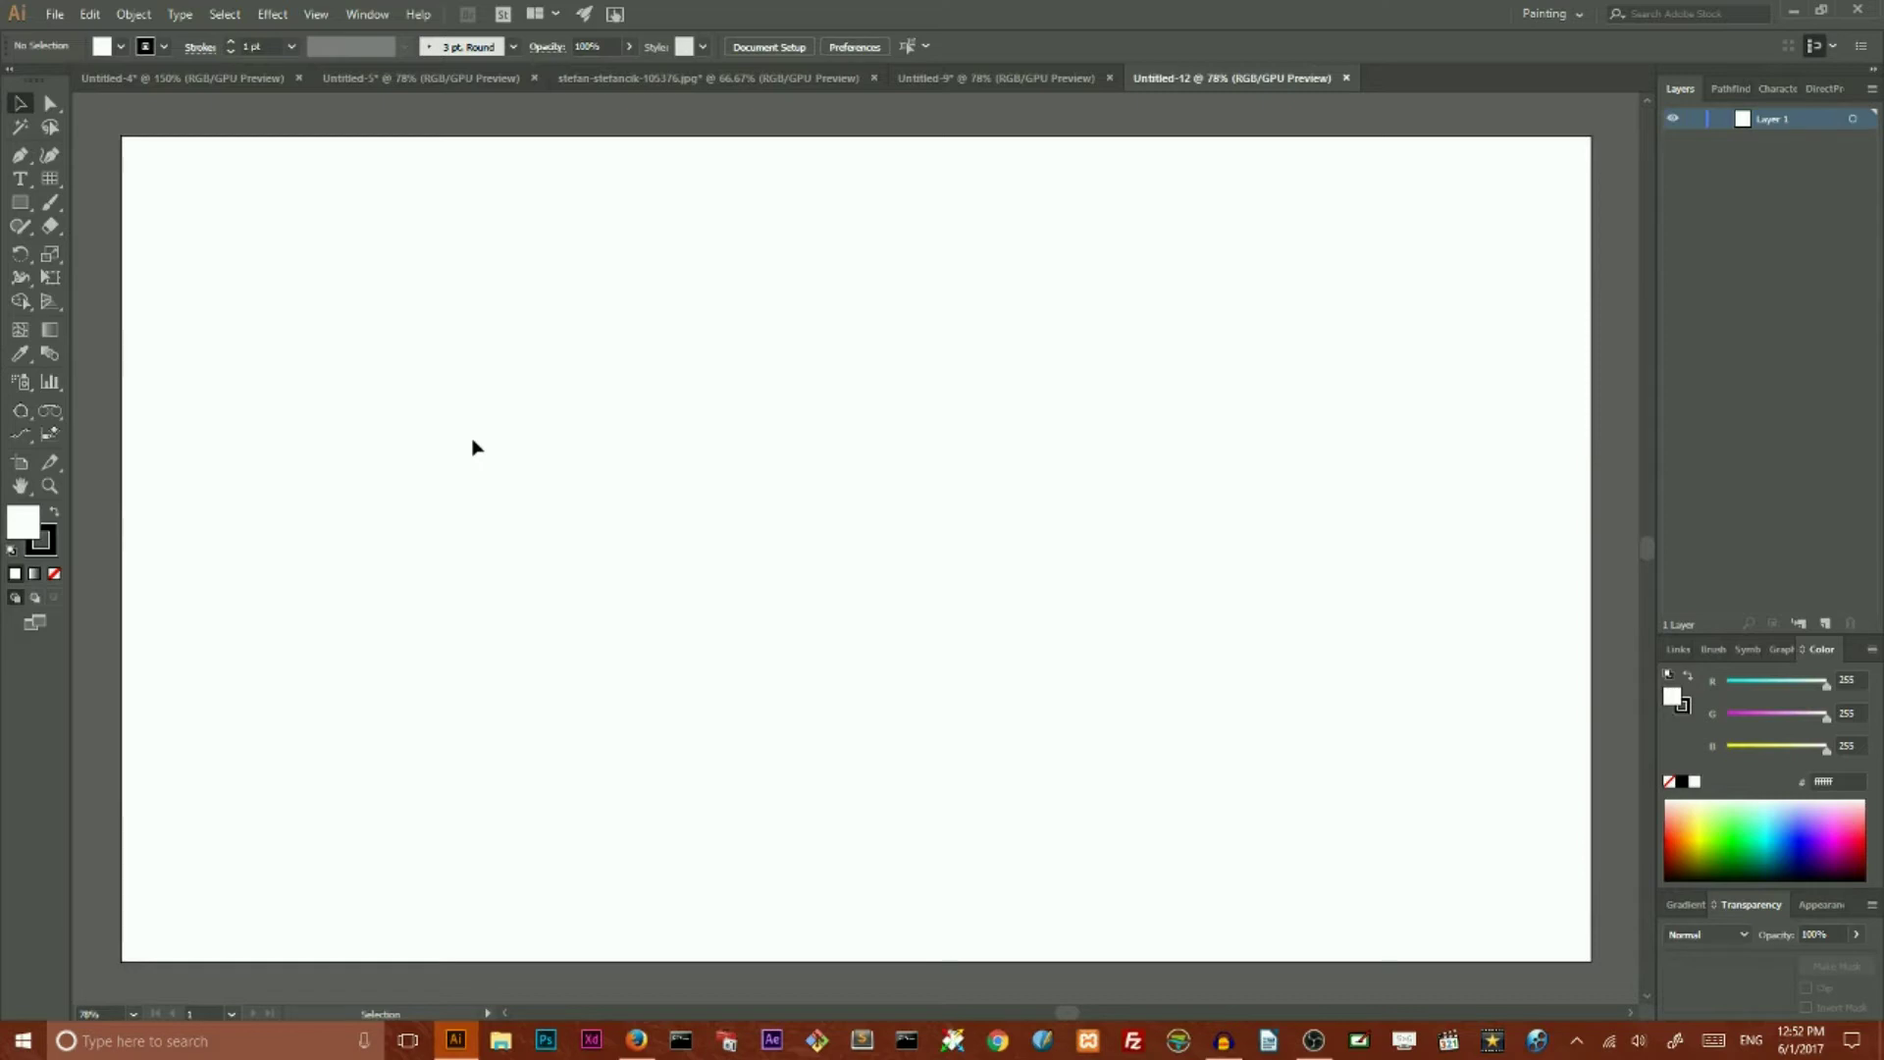
Step: Show rulers with Ctrl+R and look at the View > Rulers options without changing them
key("a")
key("ctrl+r")
key("v")
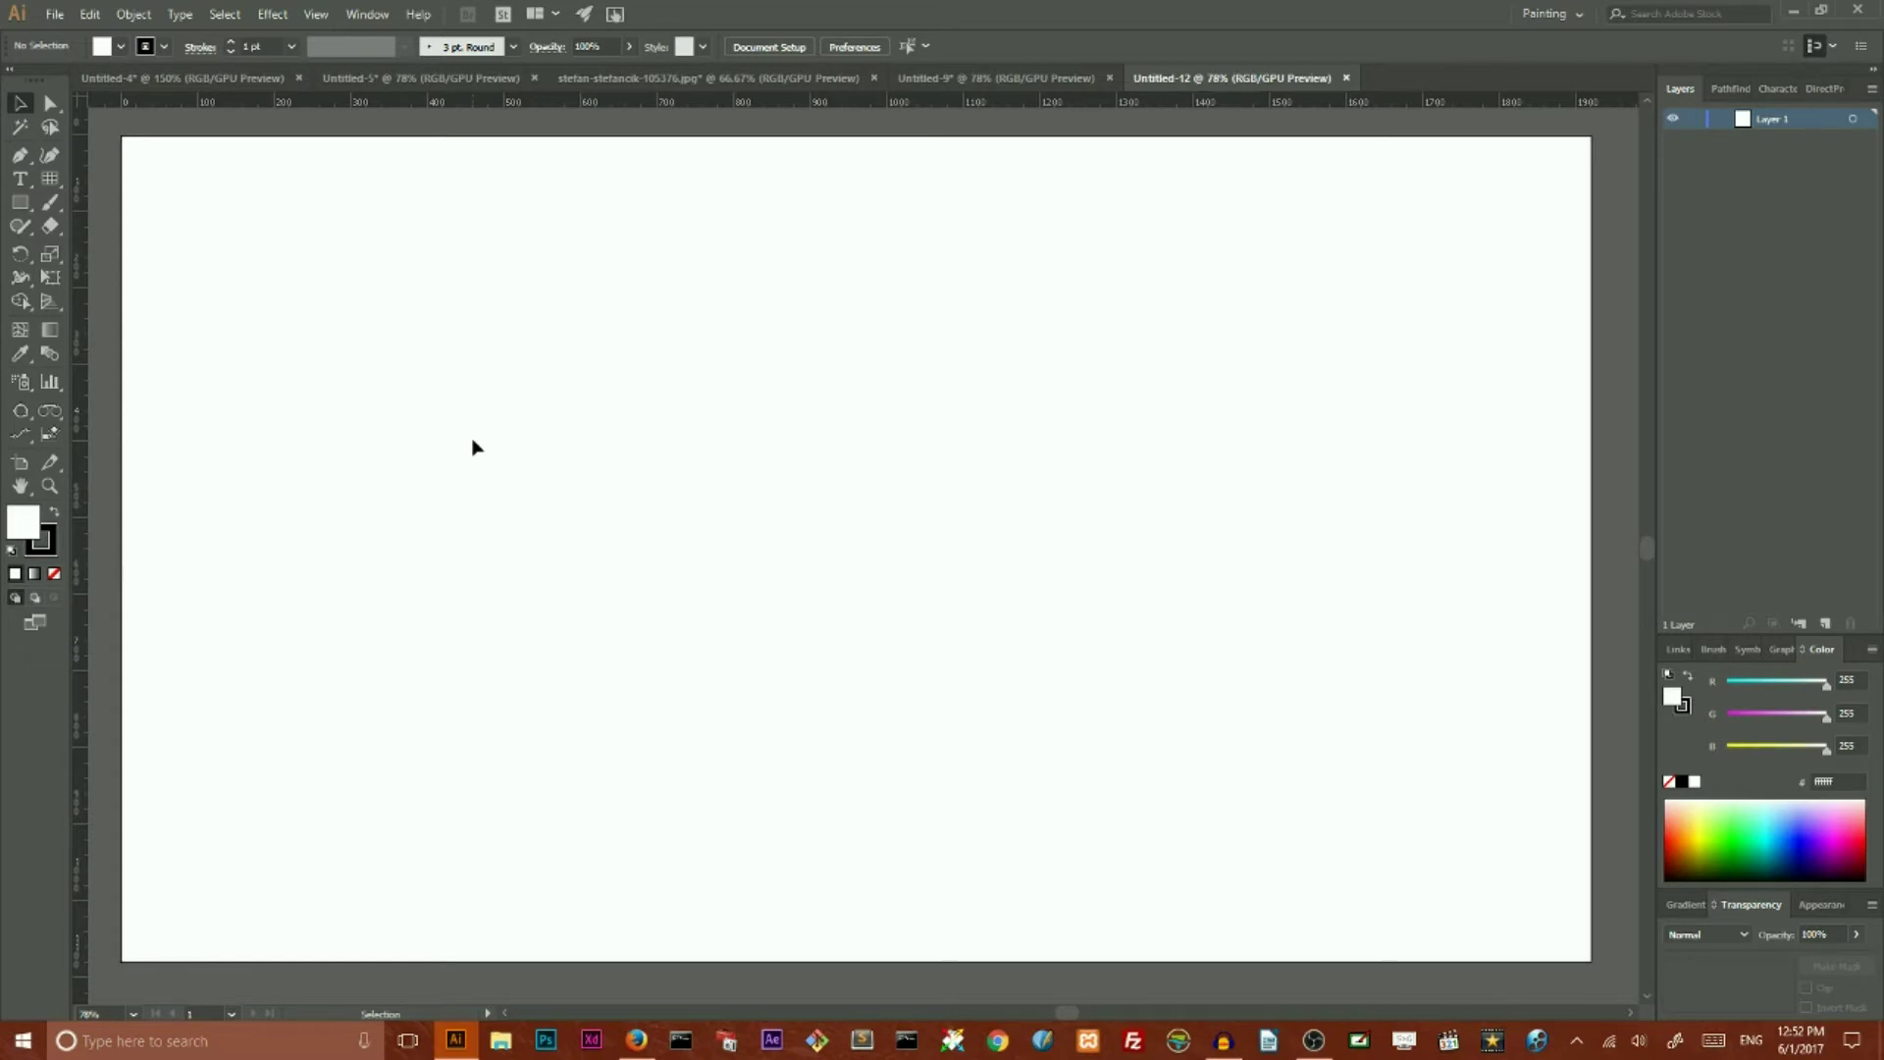
left_click(316, 13)
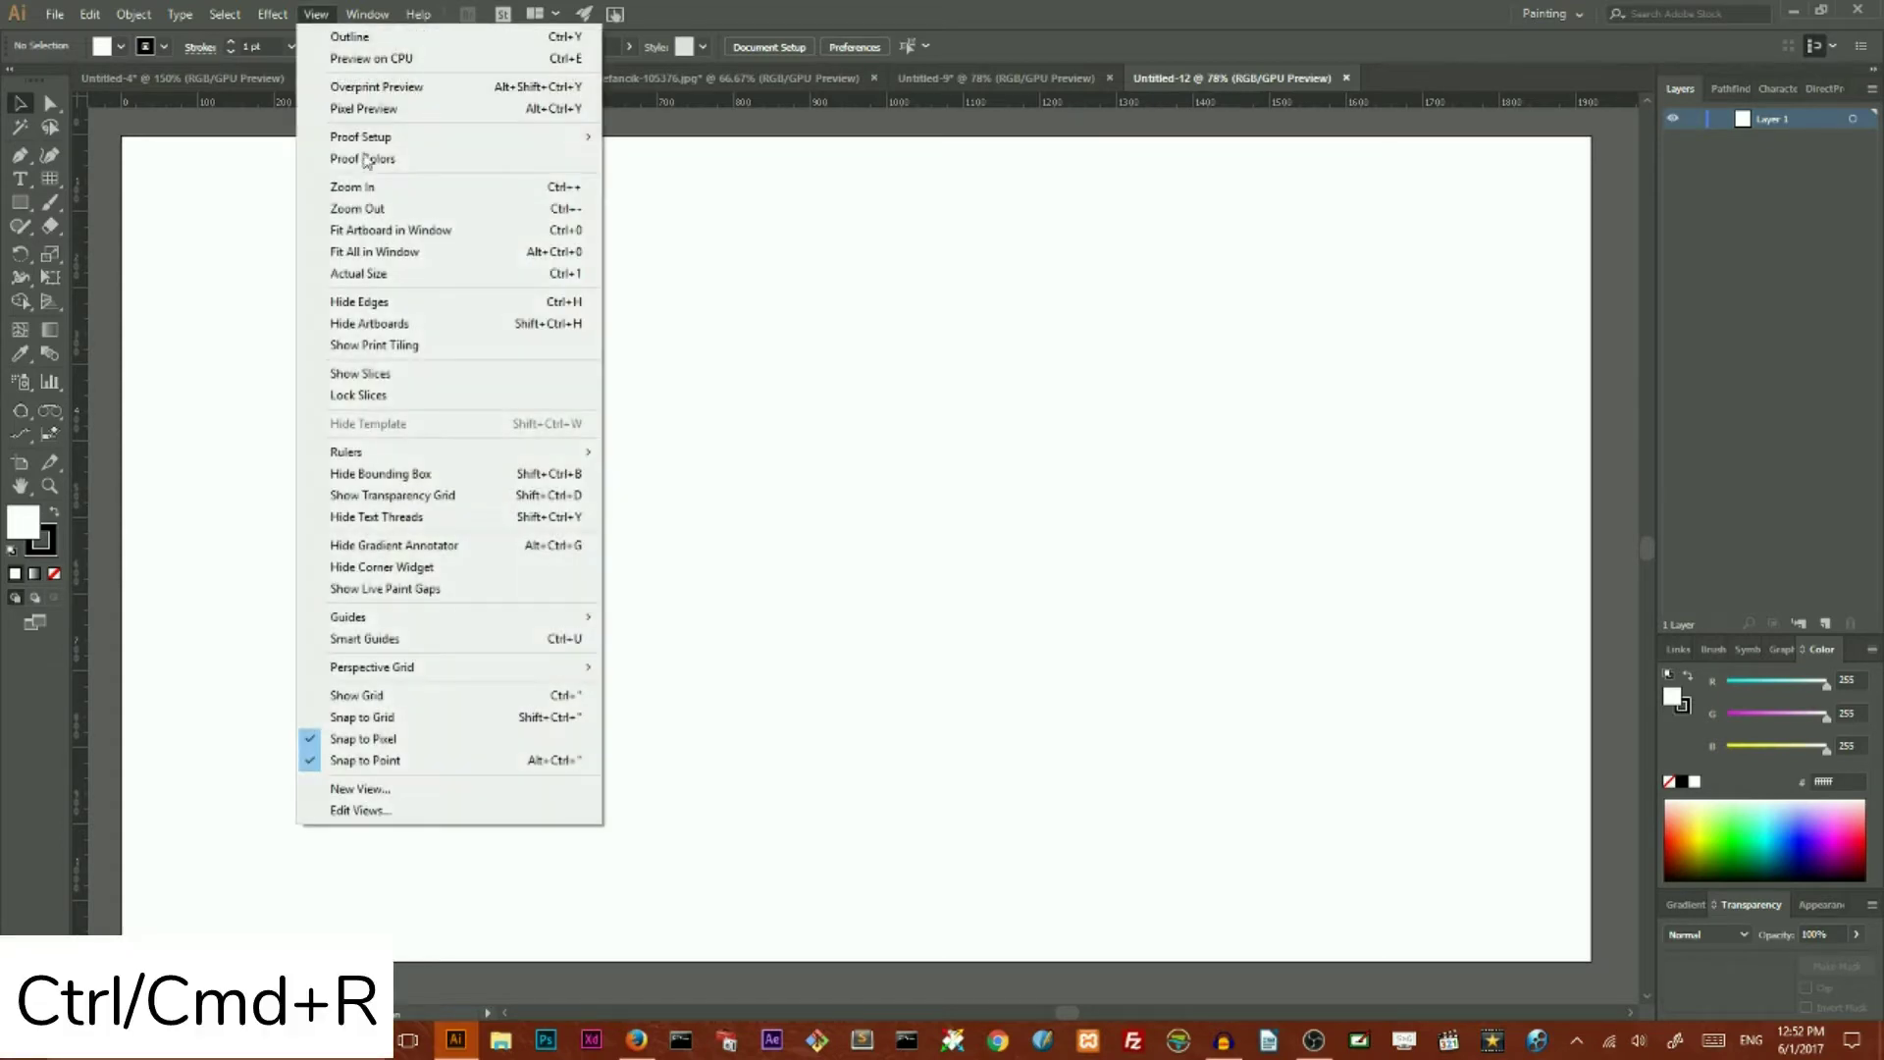
mouse_move(422, 454)
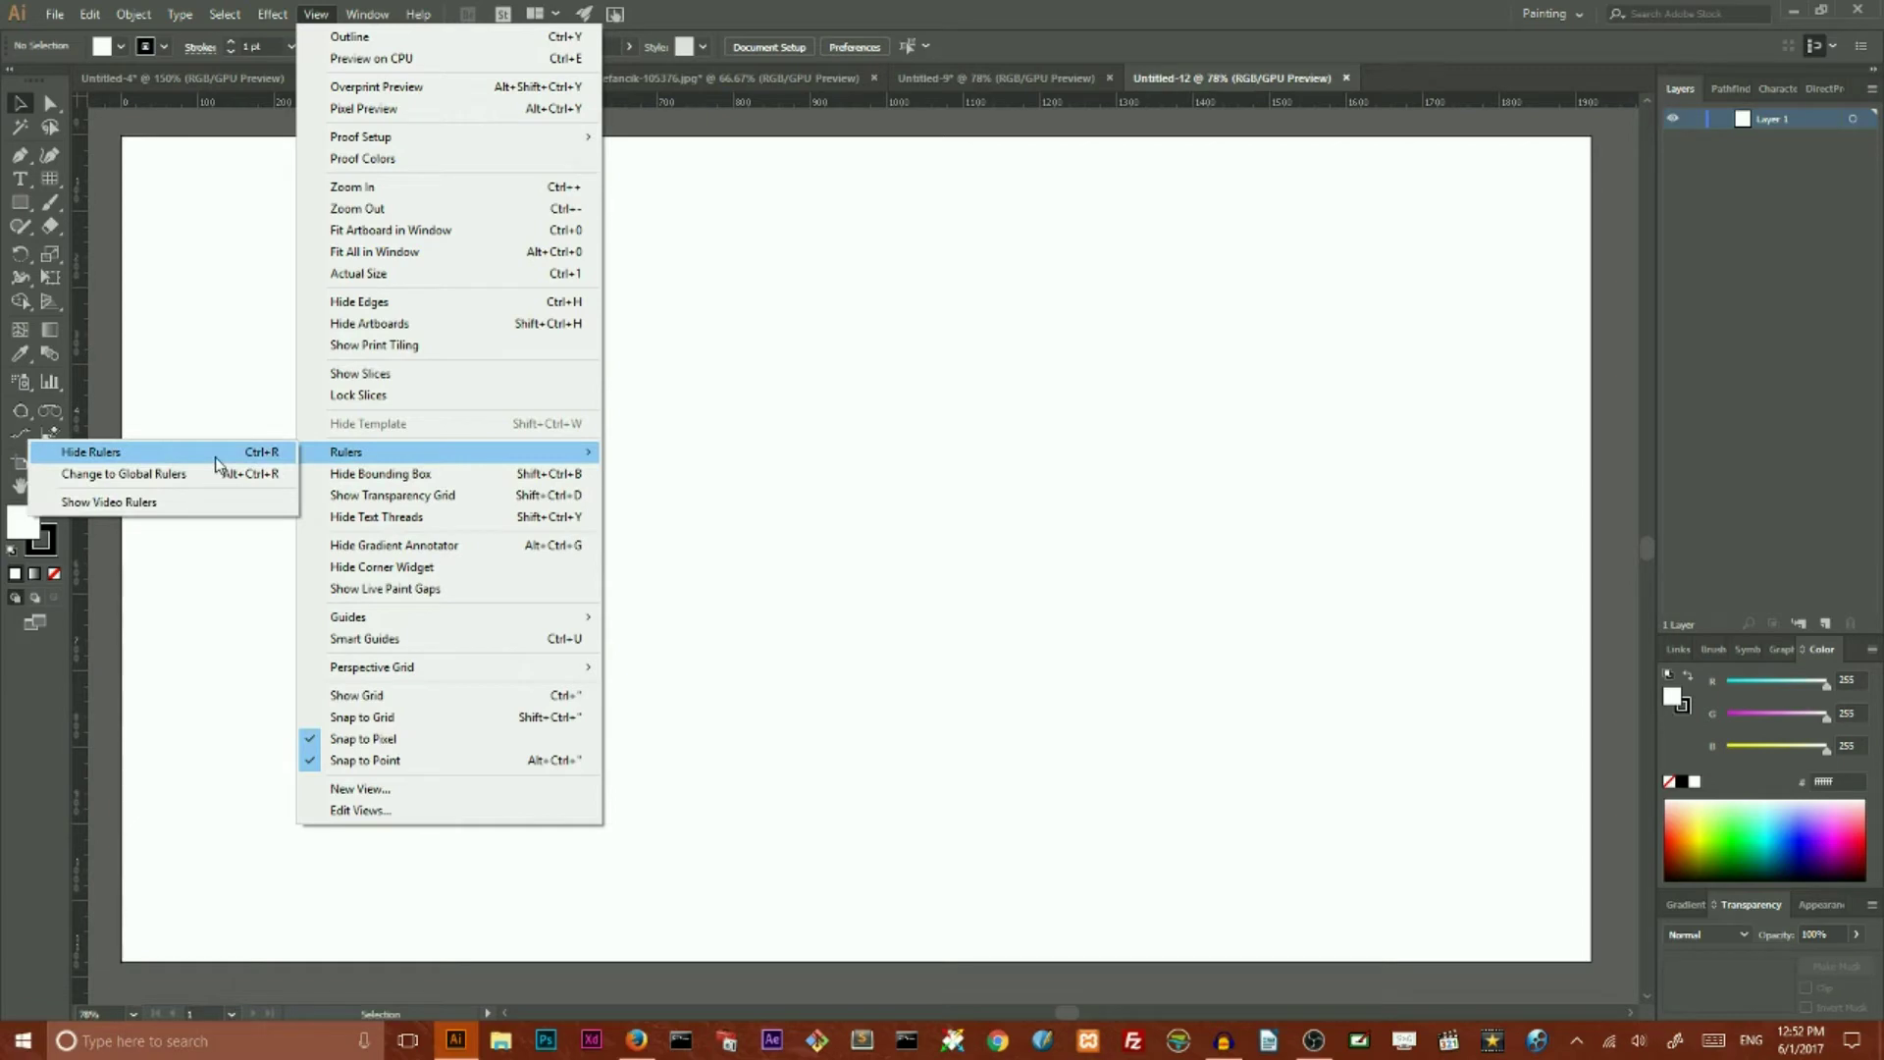
left_click(774, 248)
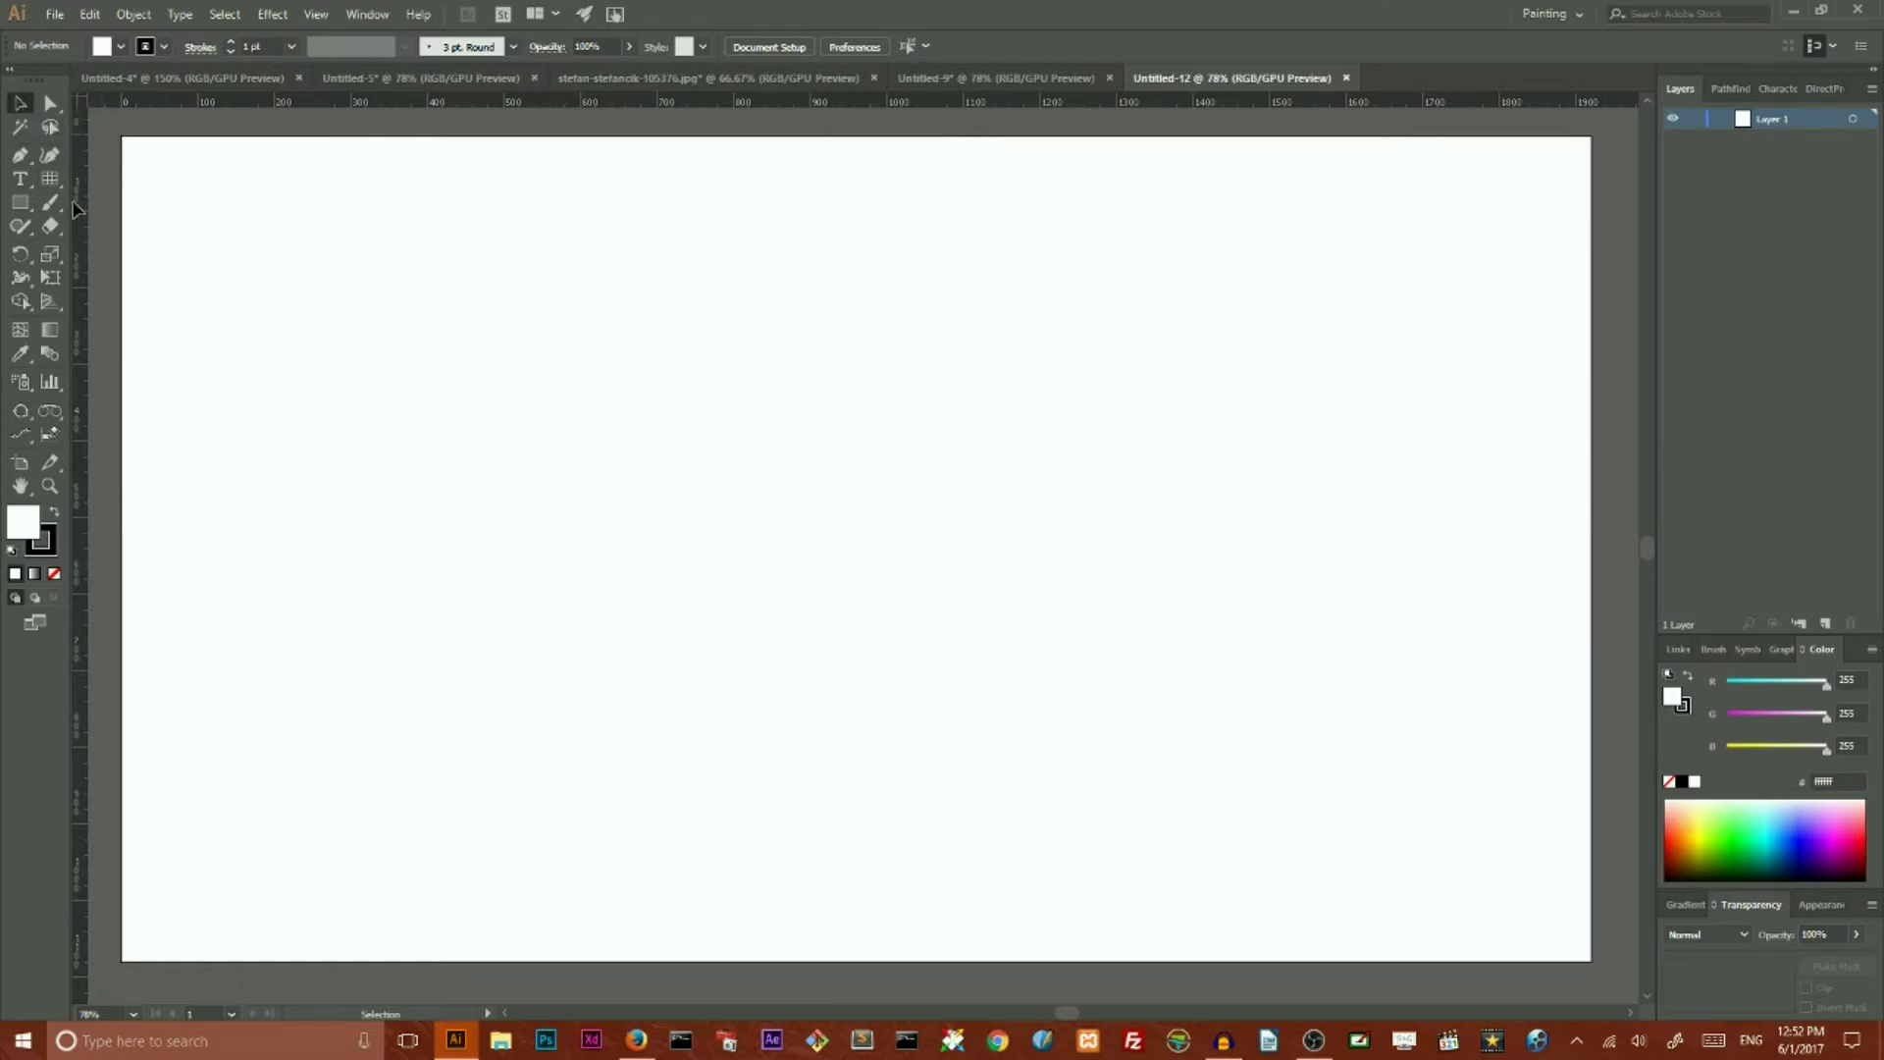
Step: Drag out a vertical guide, unlock guides, and snap it to the artboard's left edge
left_click_drag(84, 199, 466, 241)
left_click(316, 14)
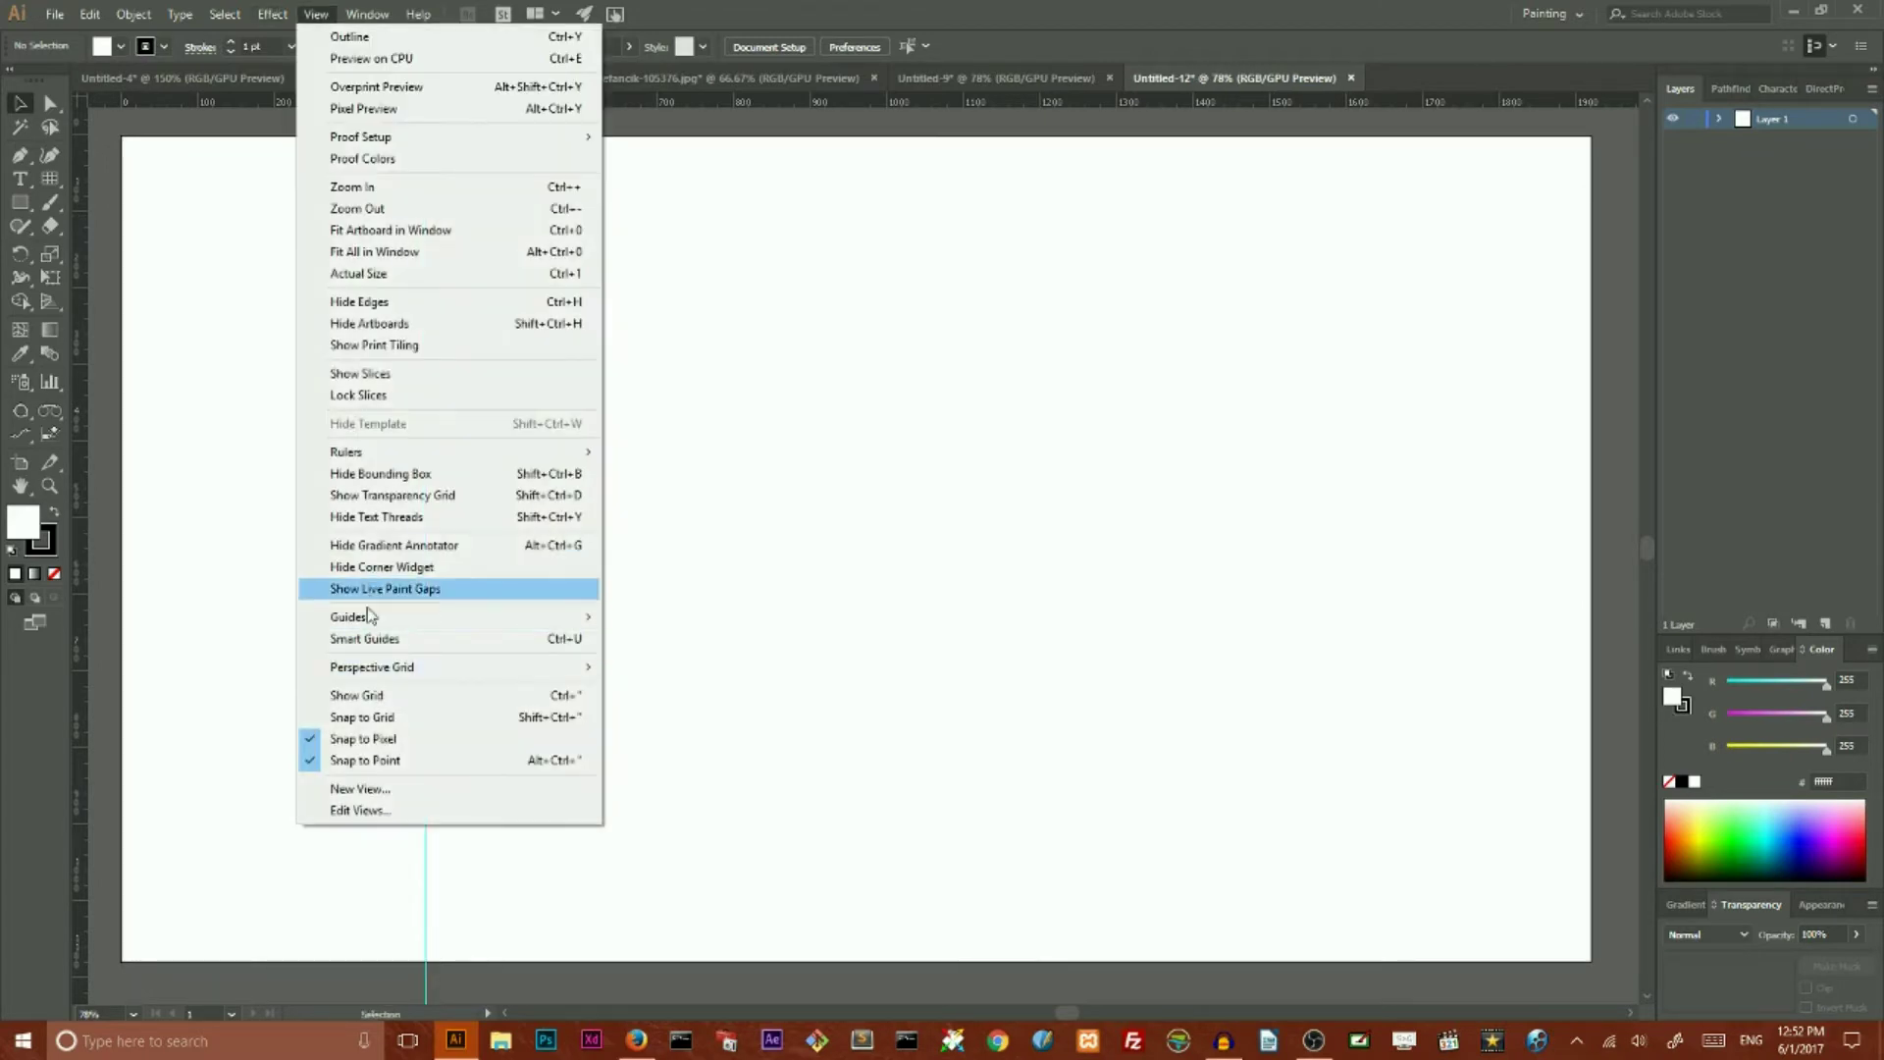
mouse_move(365, 616)
left_click(233, 639)
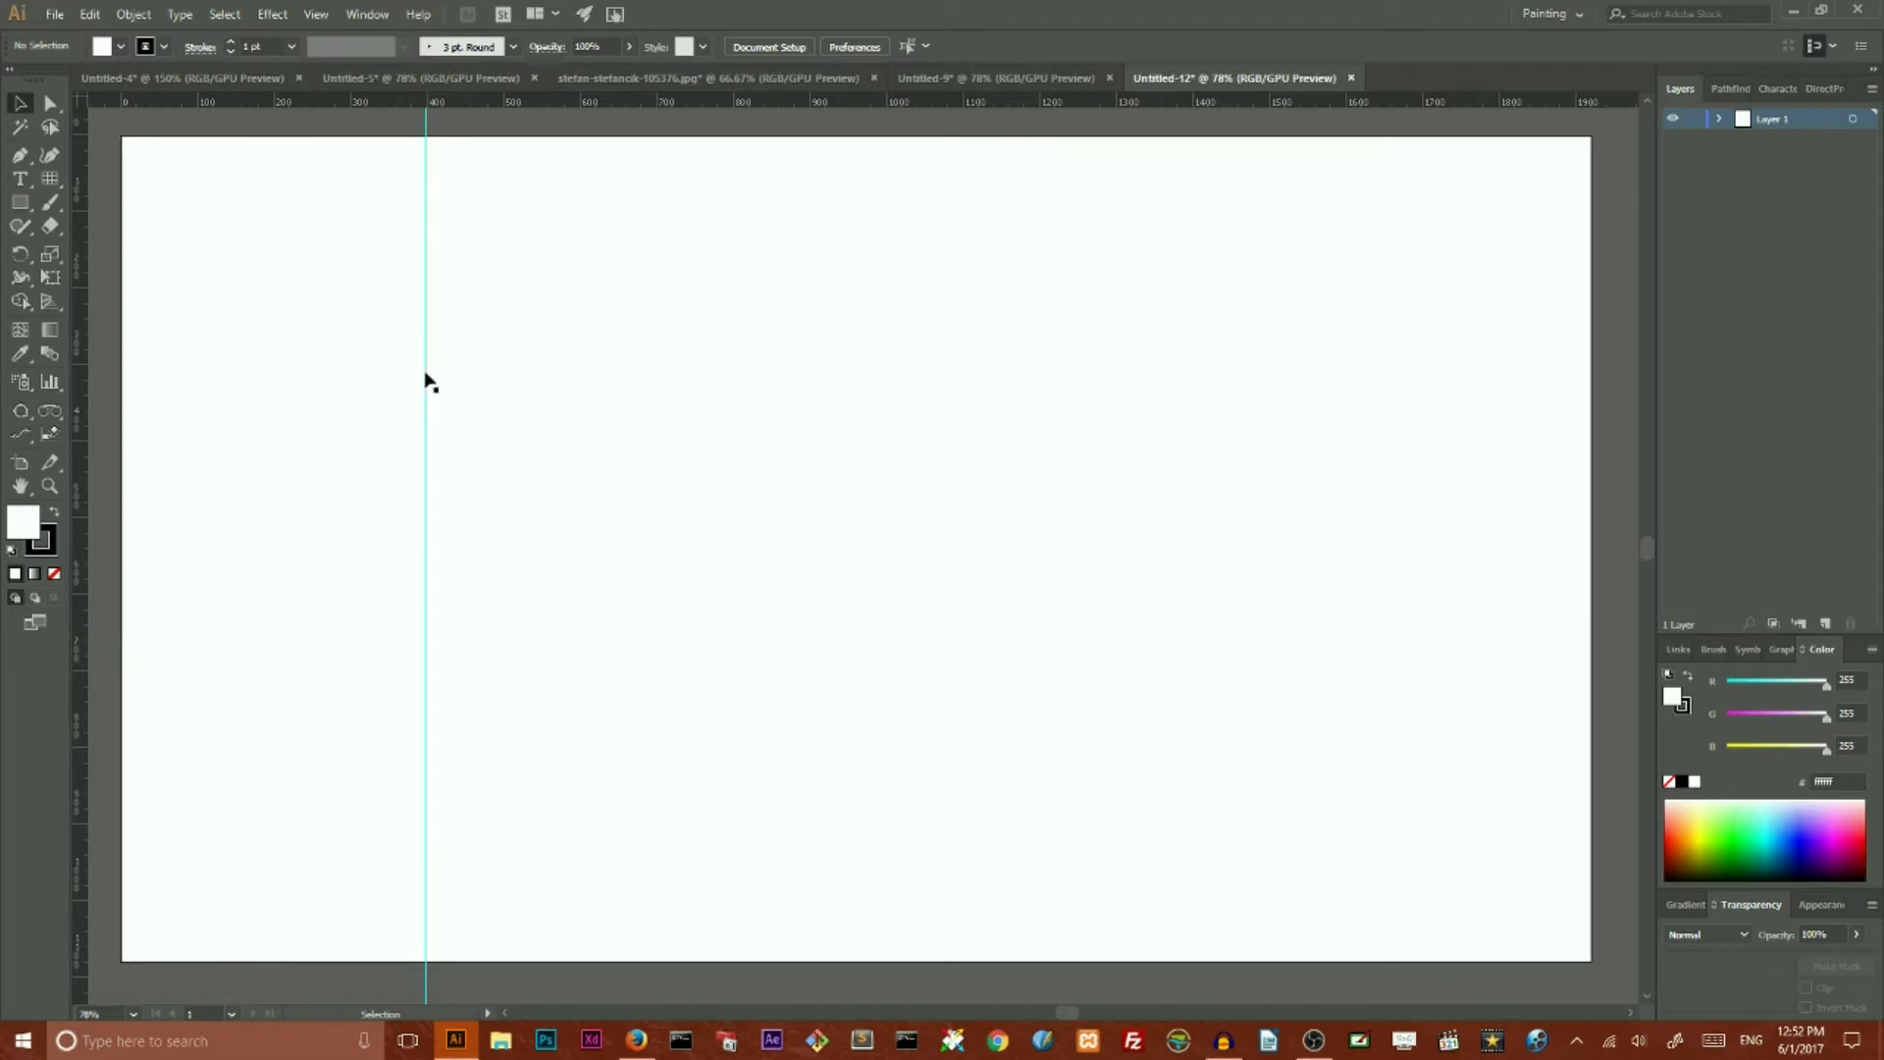
left_click_drag(425, 378, 228, 399)
left_click(801, 52)
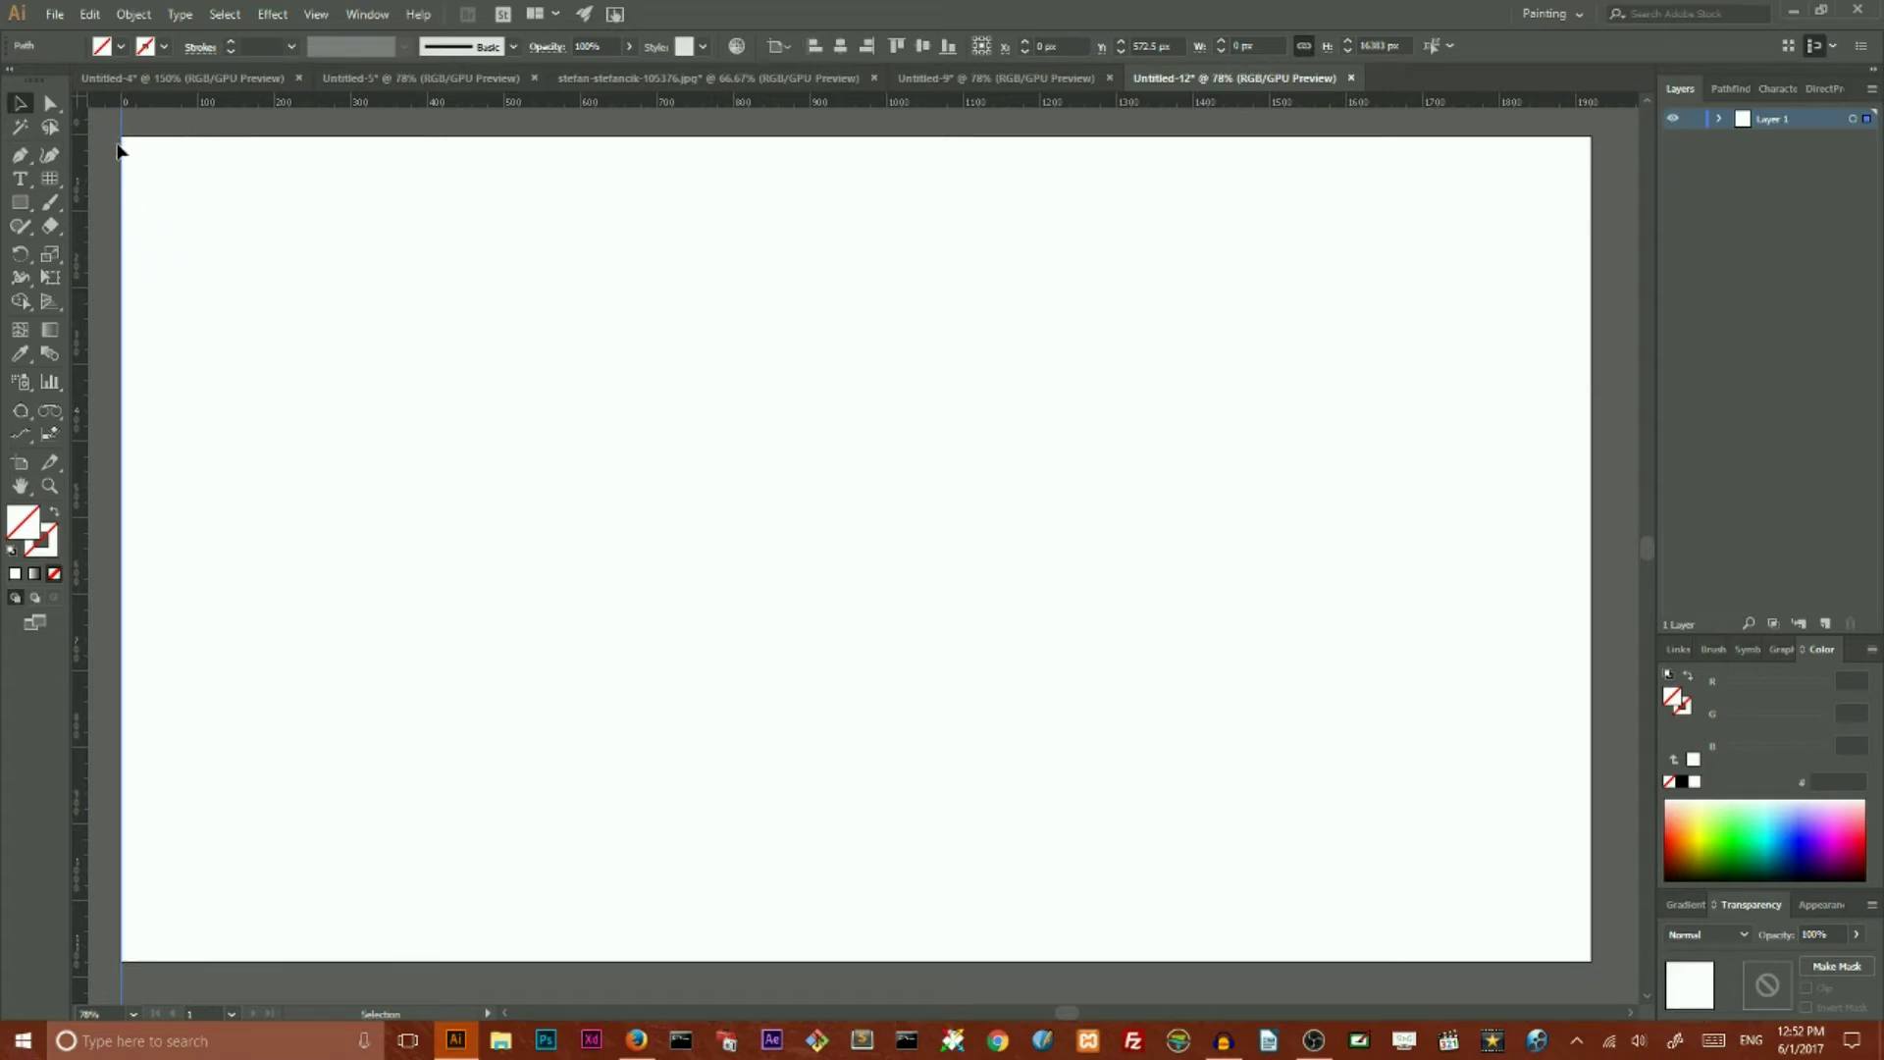
Step: Copy the guide 160 px right (Horizontal 160, Vertical 0), then repeat with Ctrl+D
double_click(17, 106)
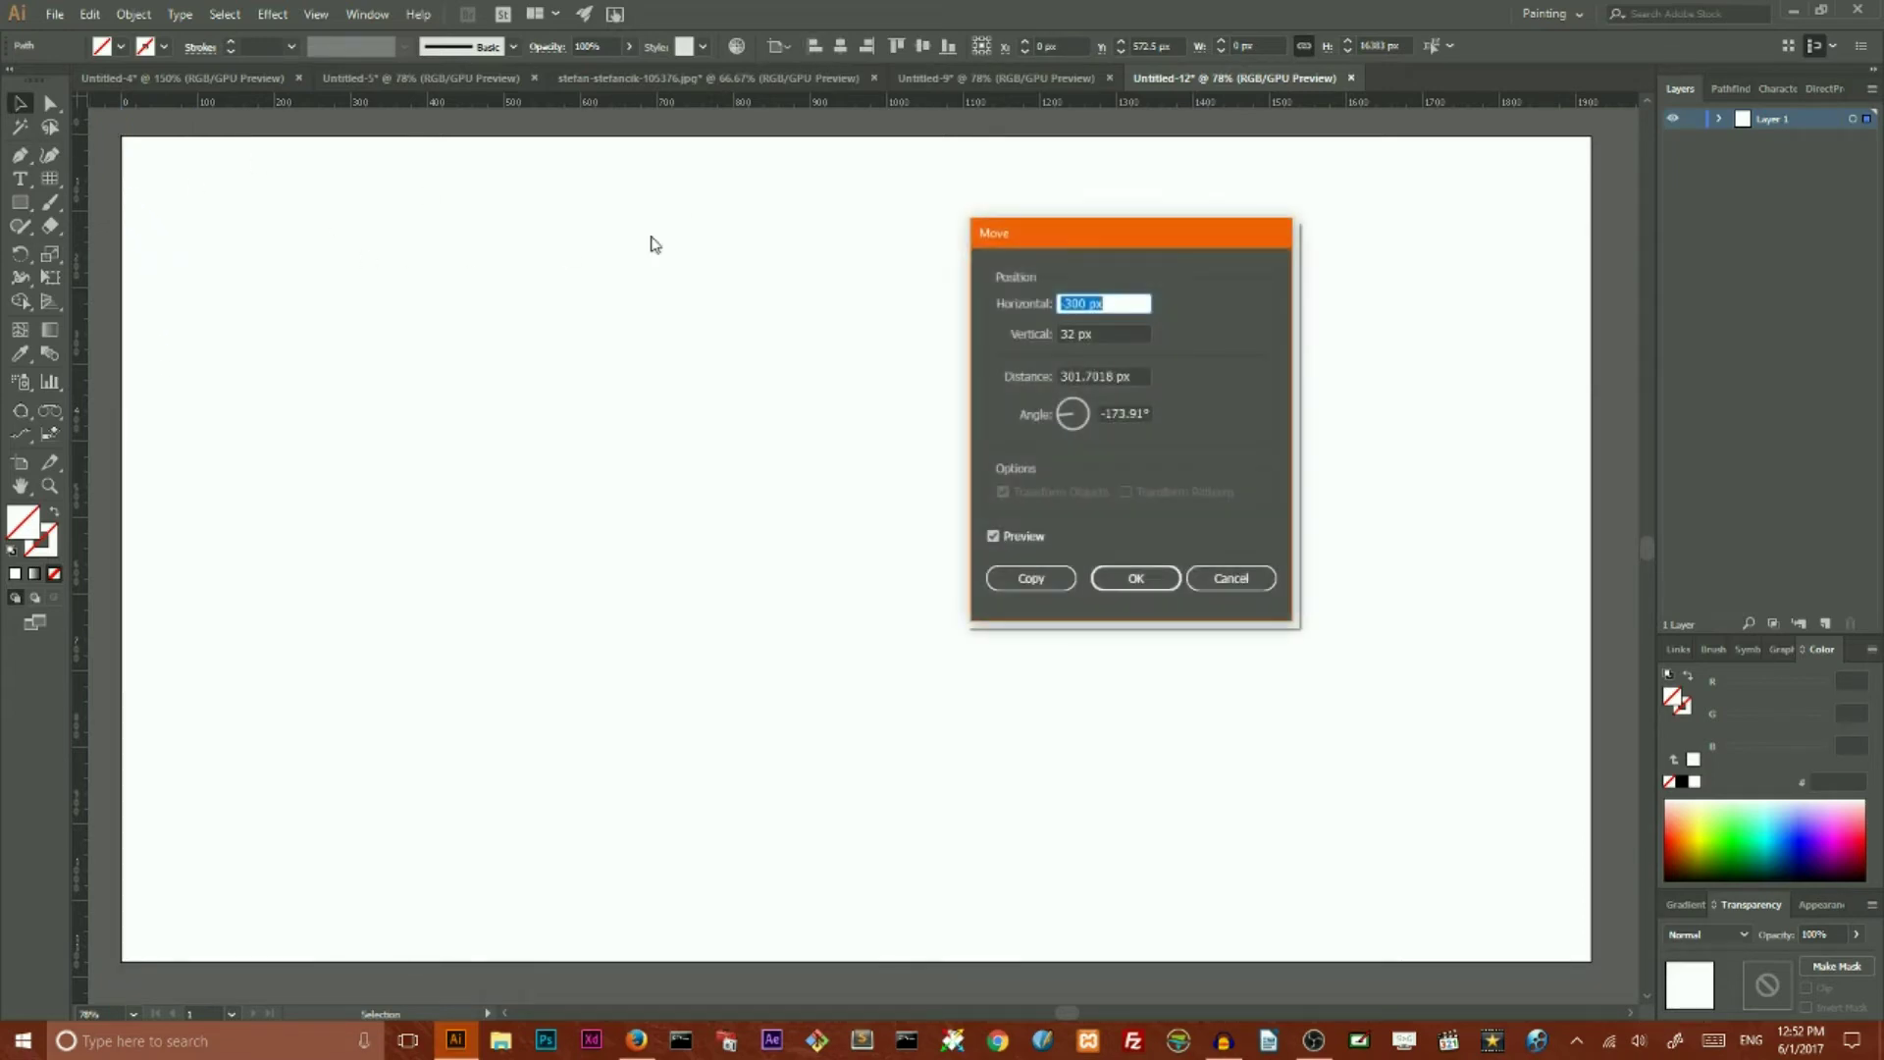
left_click(1086, 302)
key("BackSpace")
key("BackSpace")
key("BackSpace")
key("BackSpace")
type("160")
double_click(1067, 333)
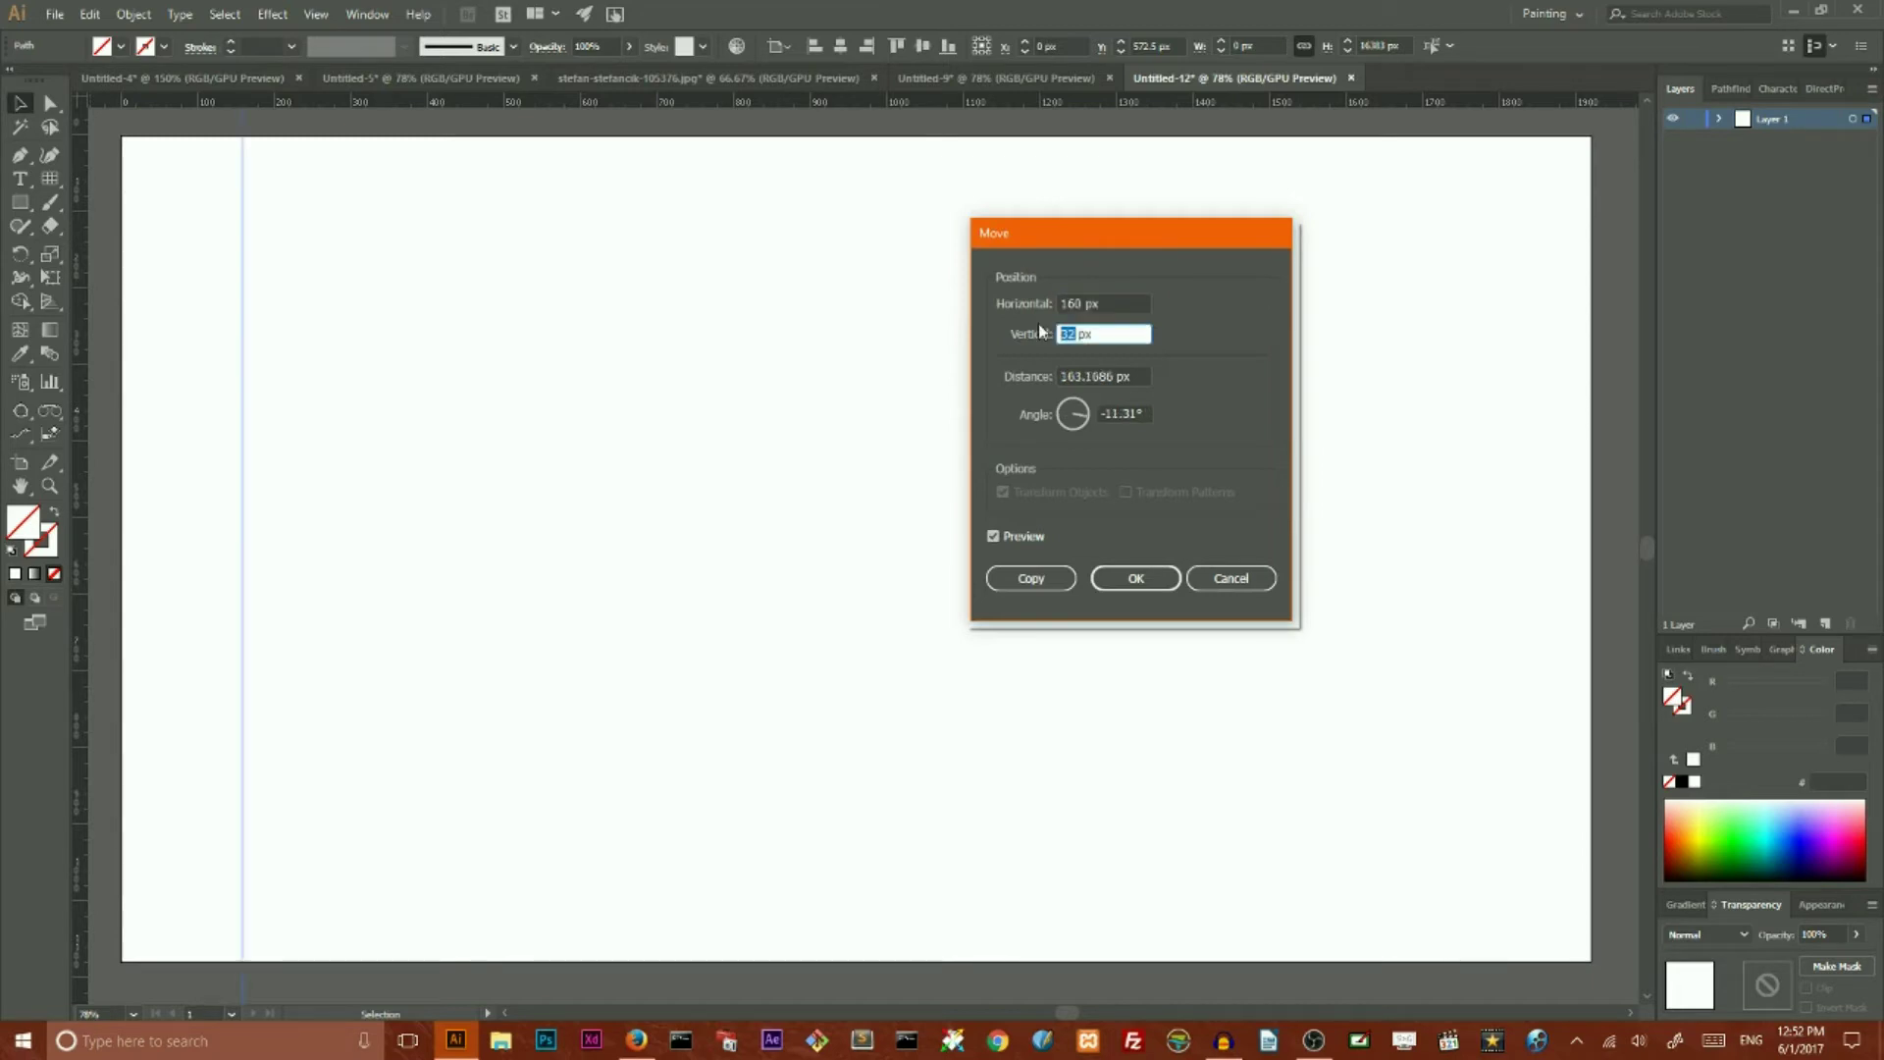
type("0")
left_click(1030, 577)
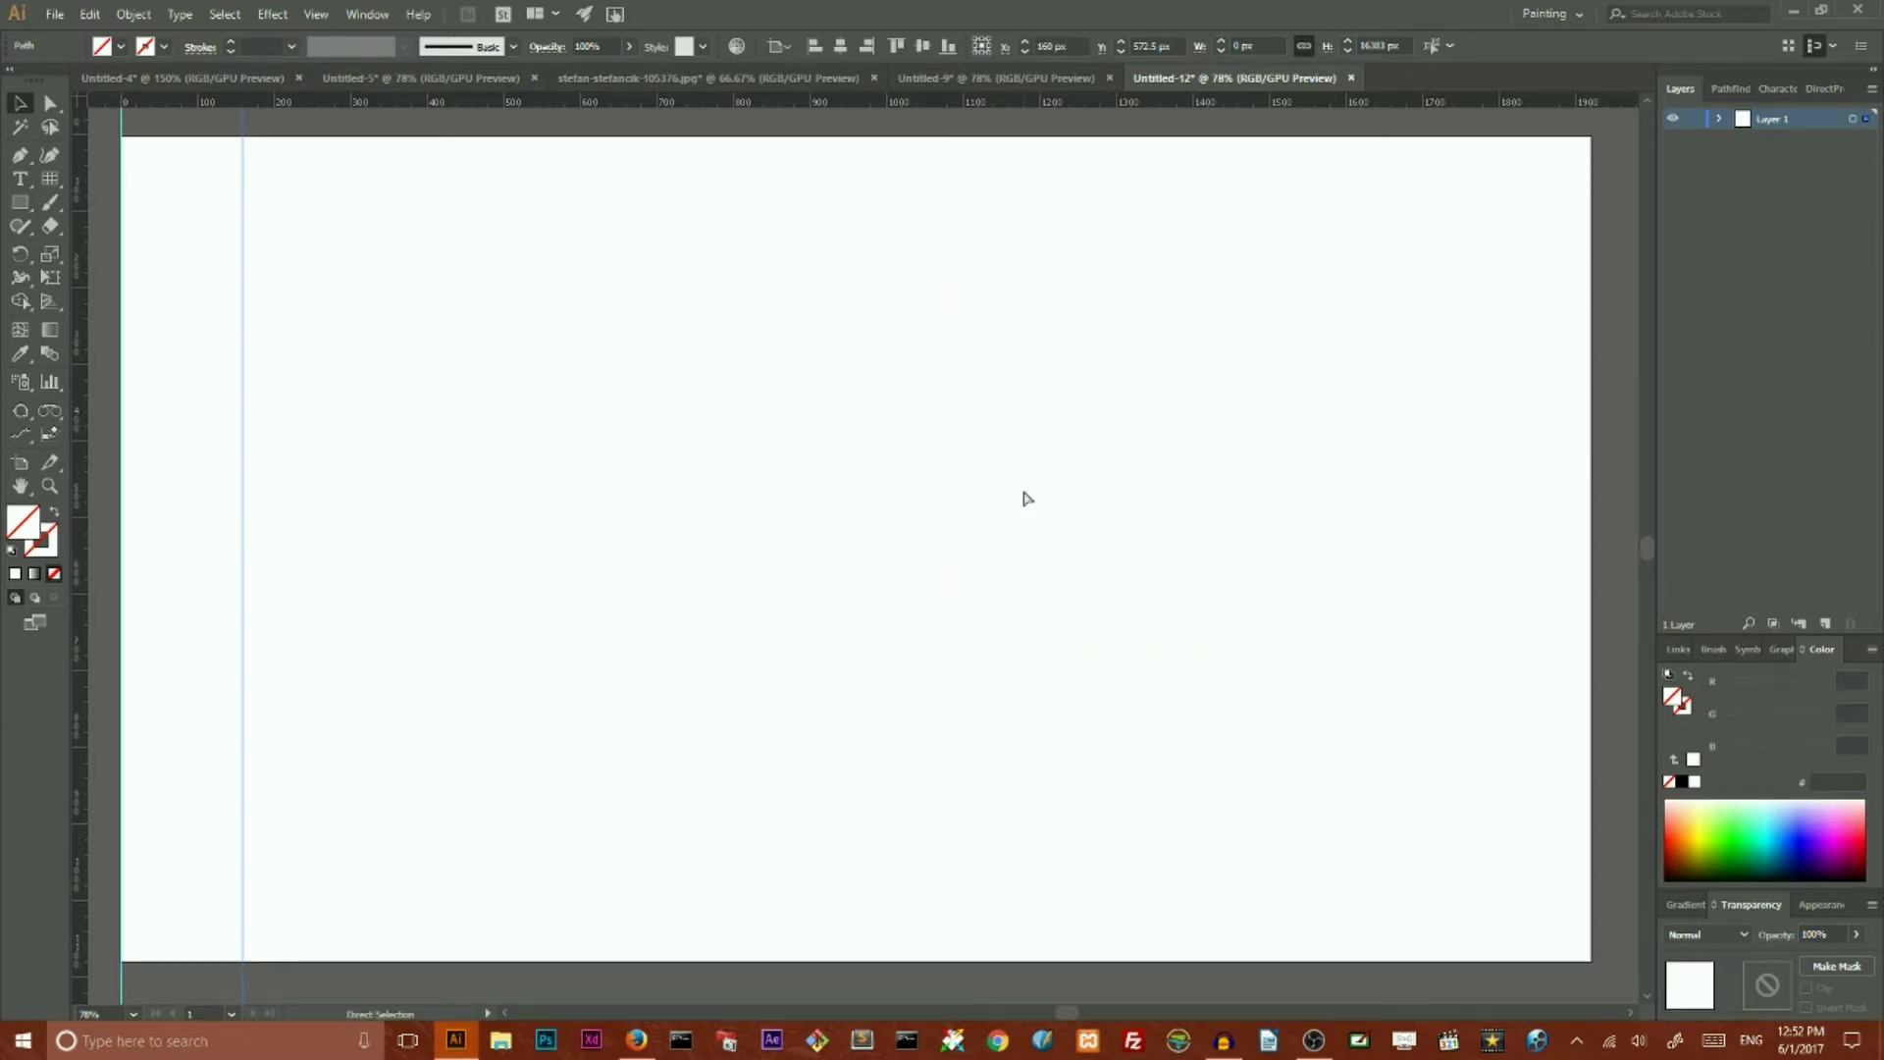
key("ctrl+d")
key("ctrl+d")
key("ctrl+d")
Step: Repeat the 160 px copies across the artboard, then copy all guides 20 px to the right
key("ctrl+d")
key("ctrl+d")
key("ctrl+d")
key("ctrl+d")
key("ctrl+d")
key("ctrl+d")
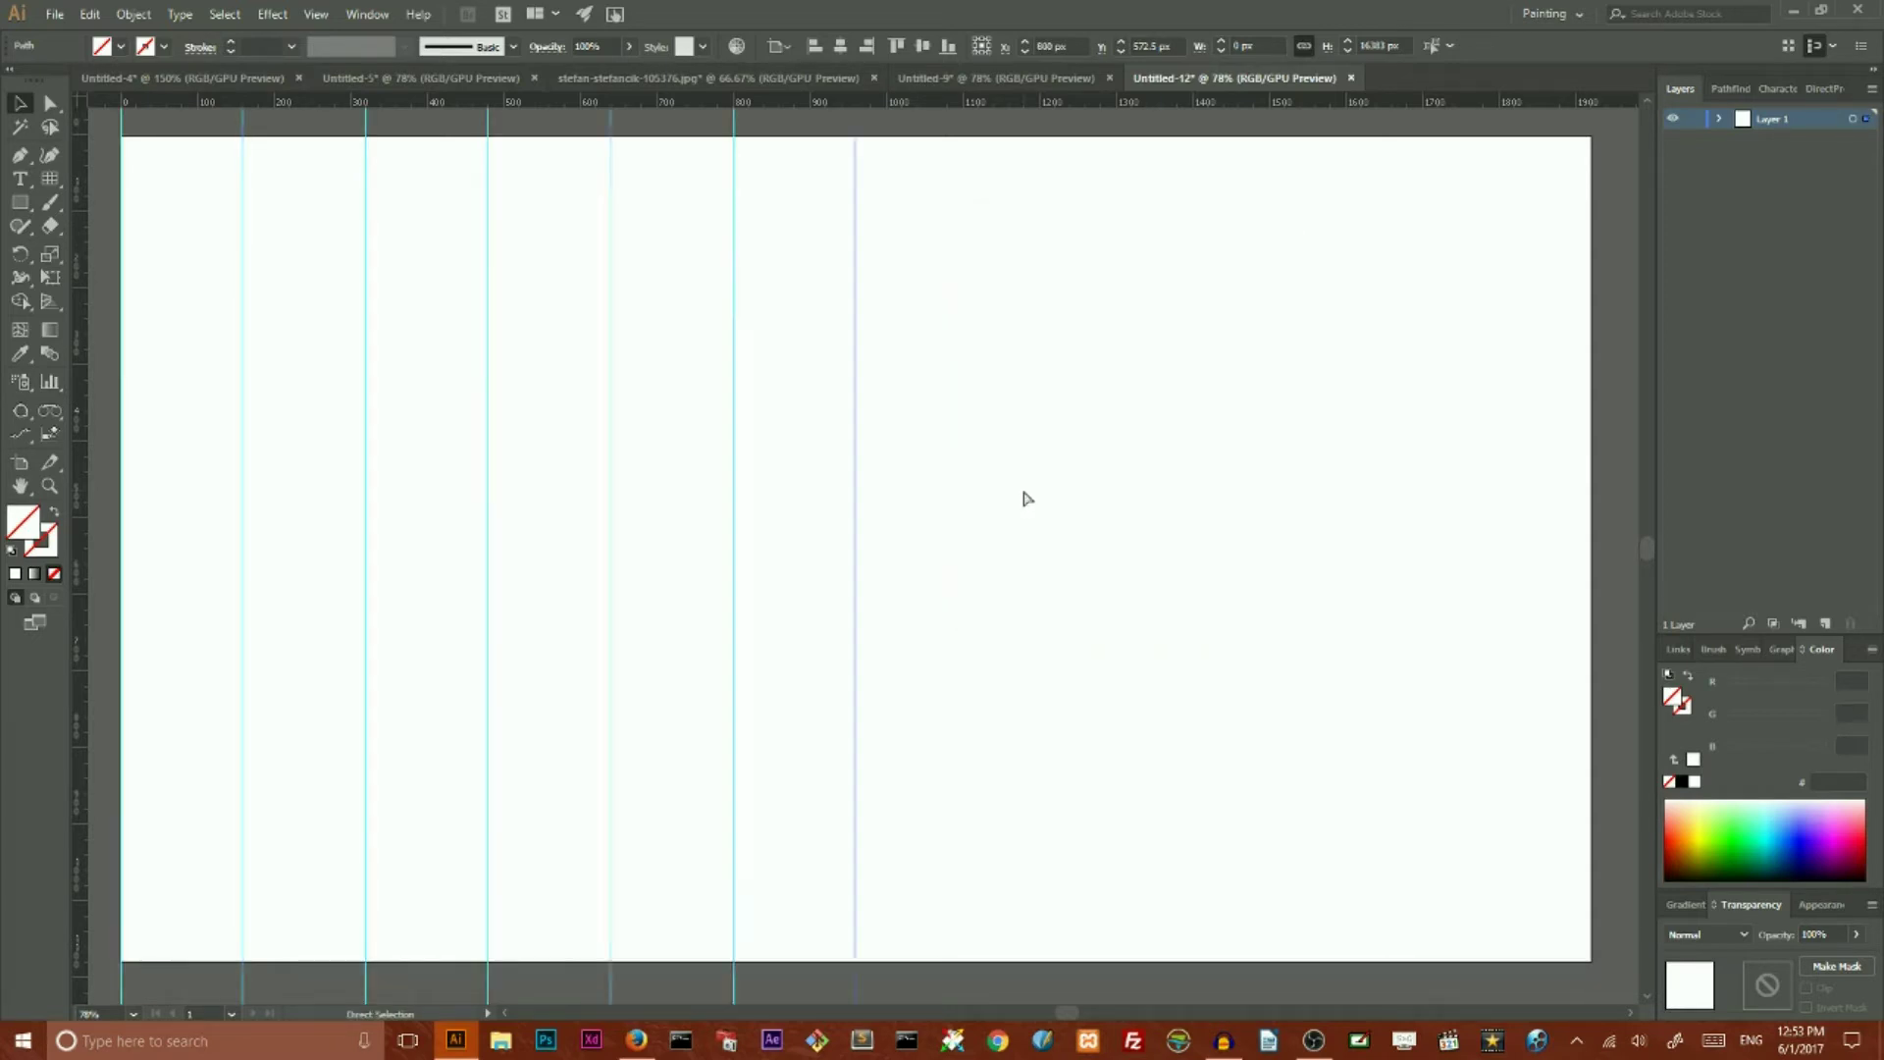
key("ctrl+d")
key("ctrl+d")
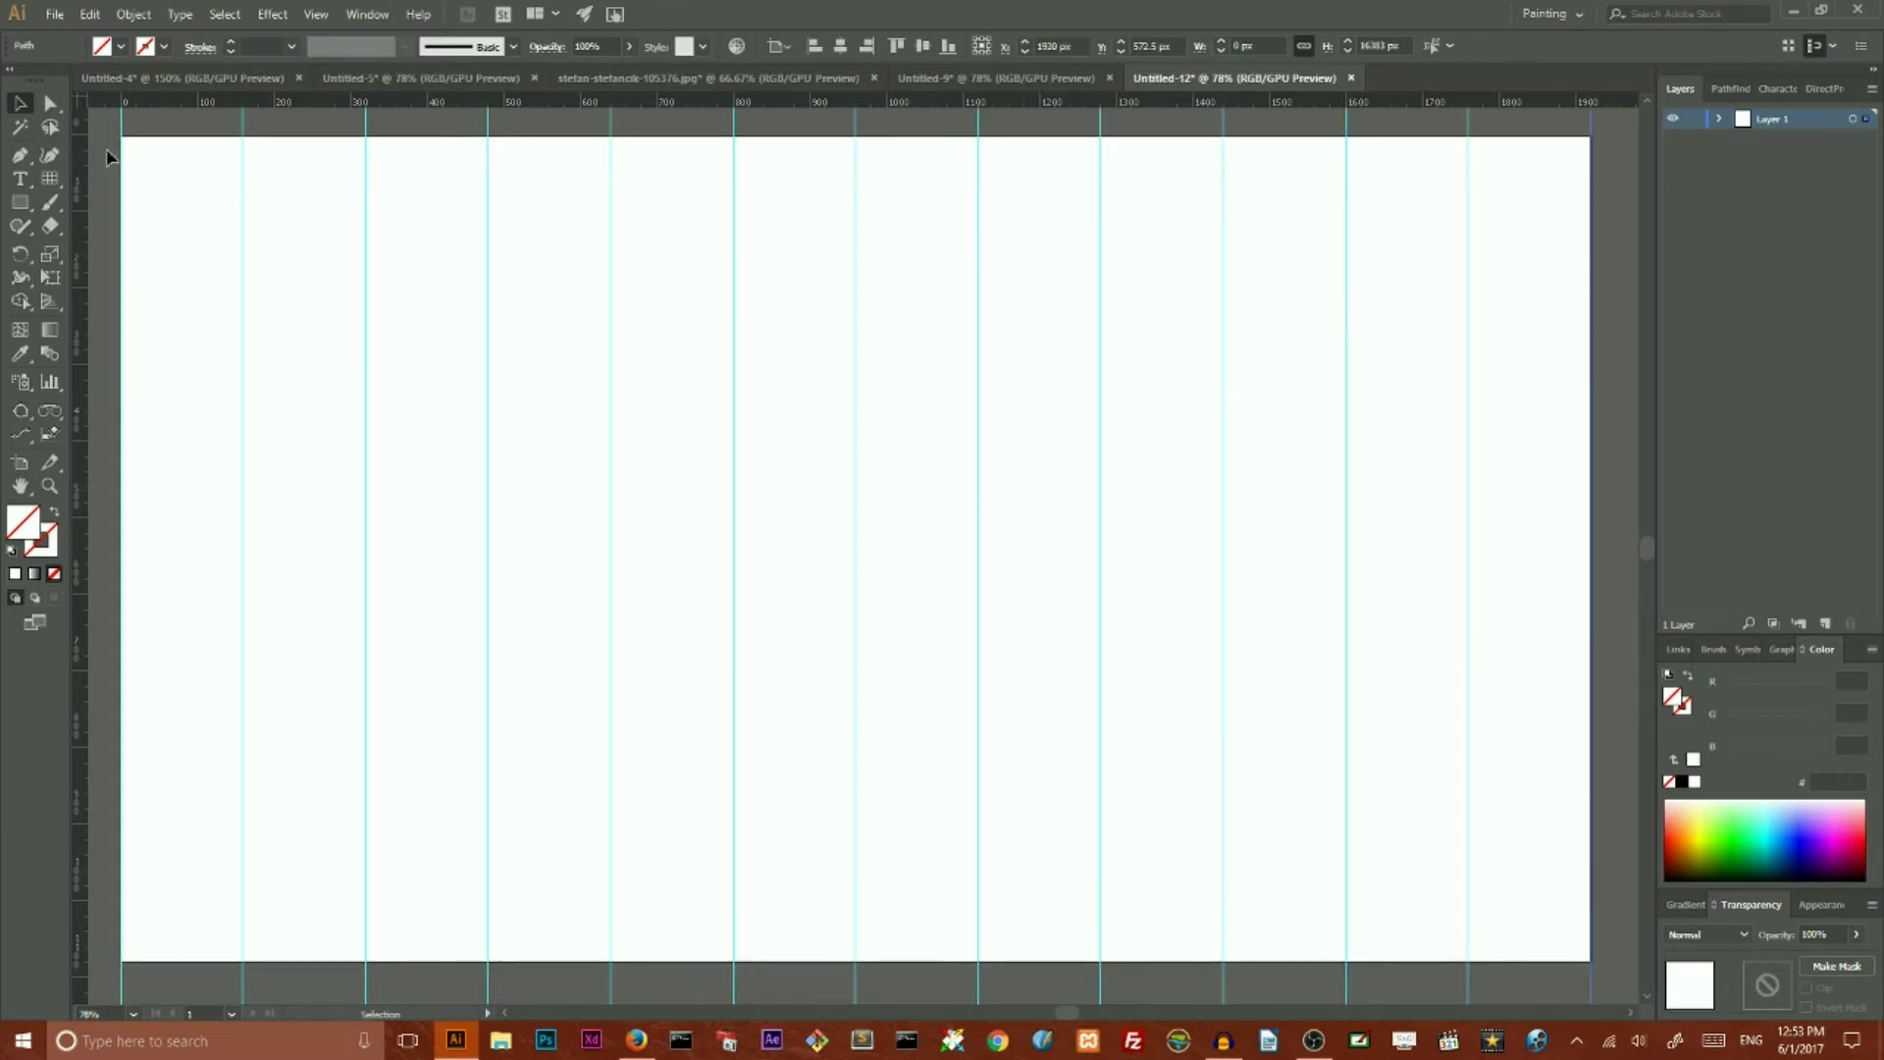
left_click_drag(113, 102, 1614, 259)
key("ctrl+a")
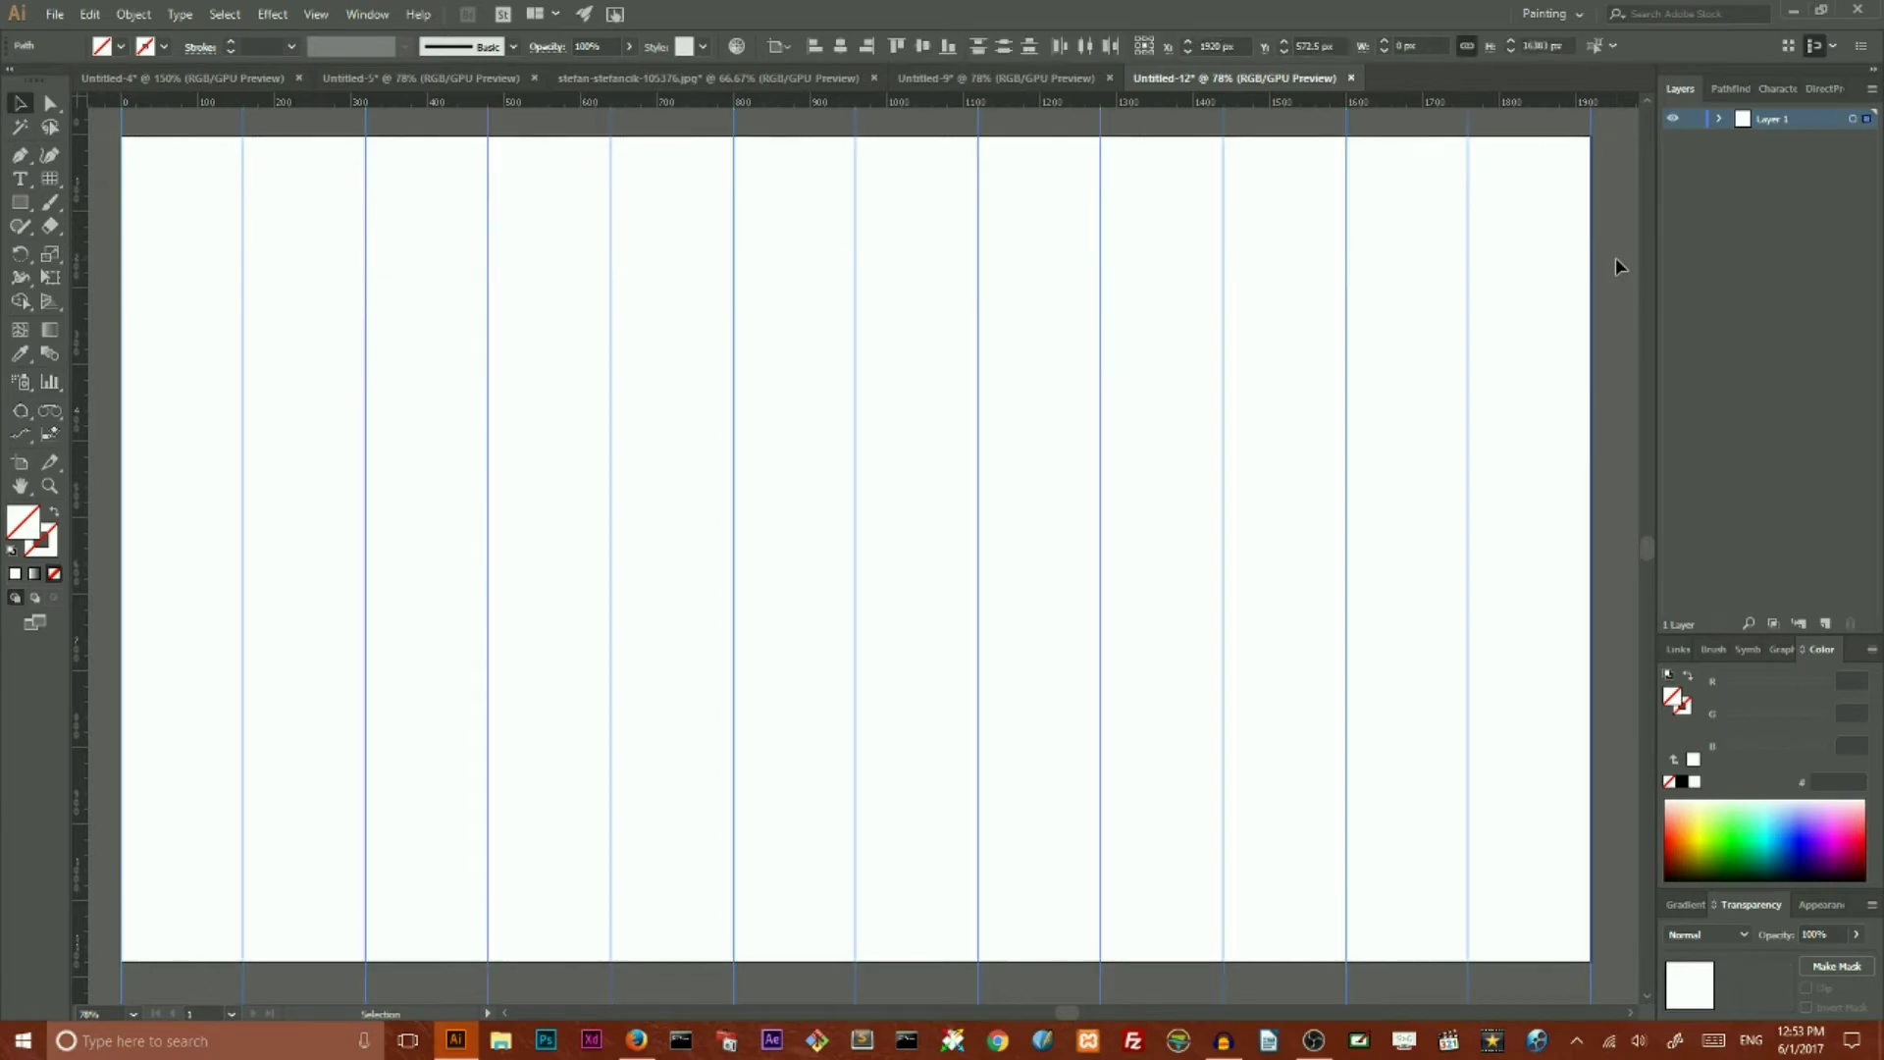
double_click(20, 102)
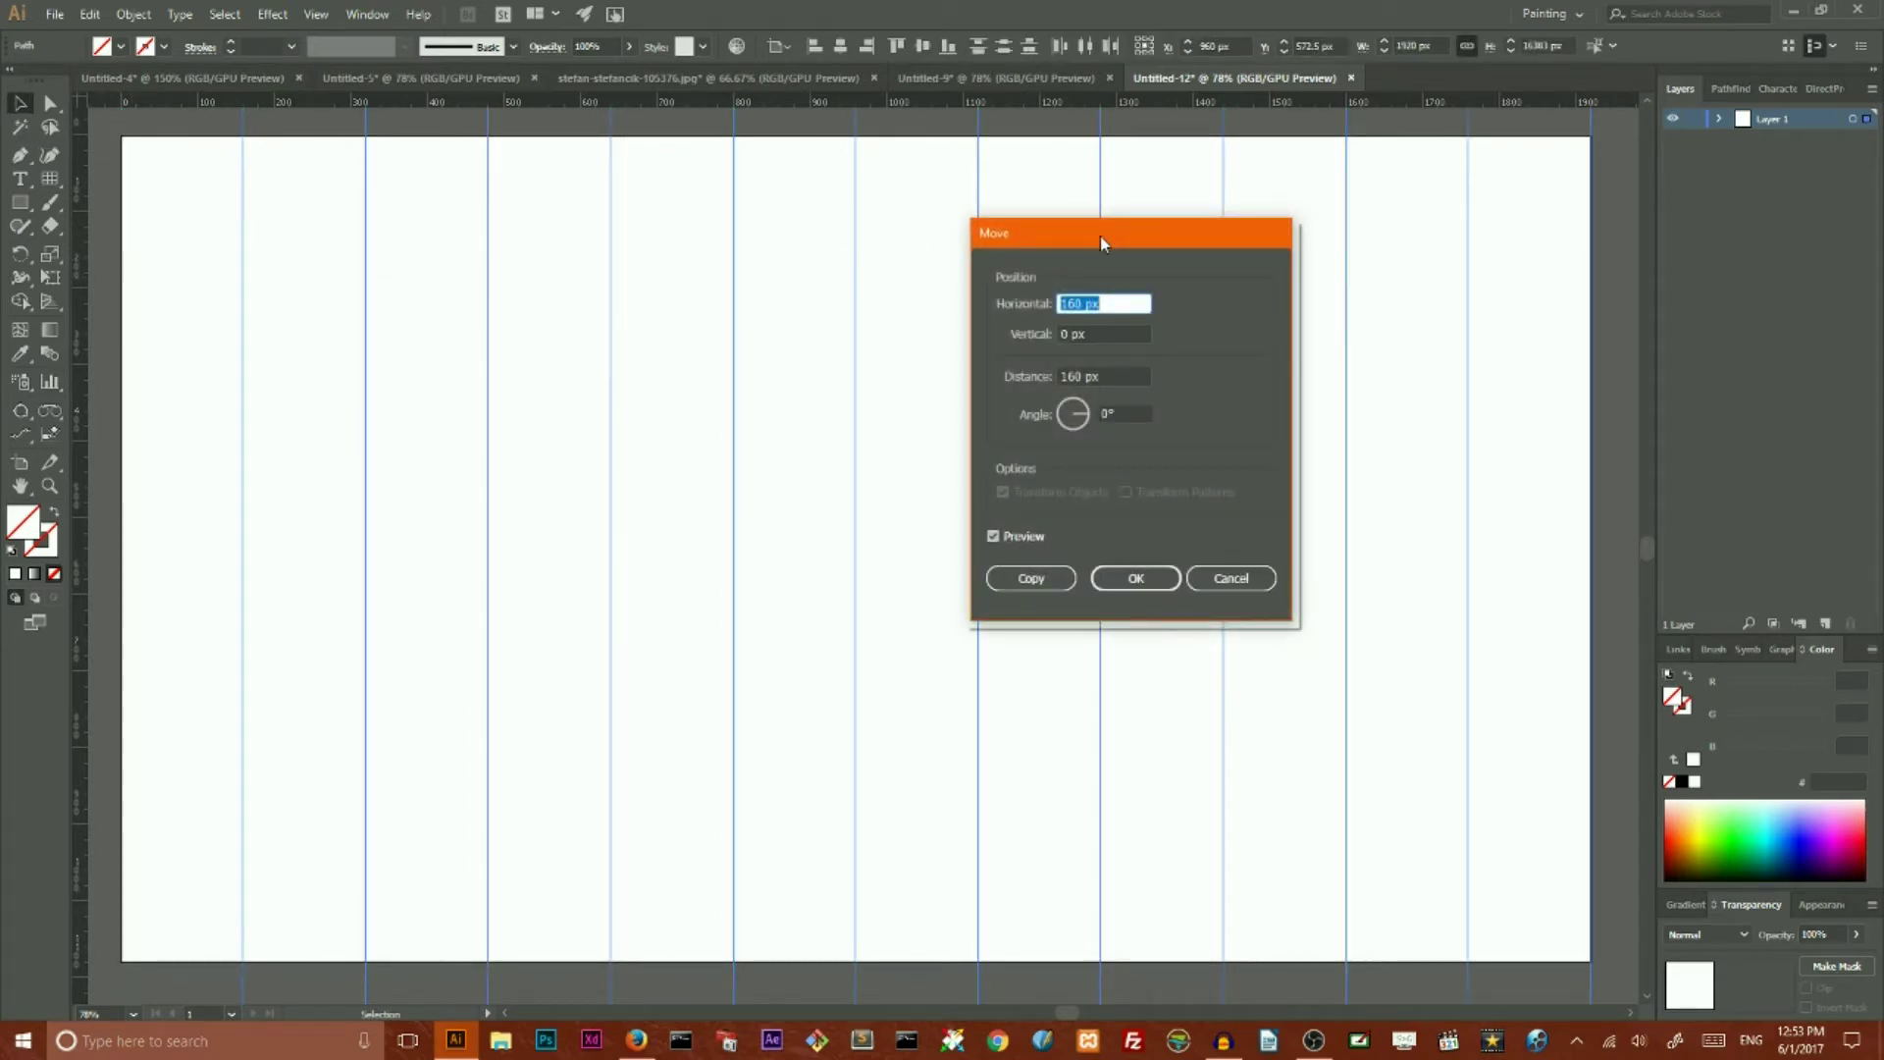
left_click_drag(1101, 240, 775, 158)
left_click(753, 222)
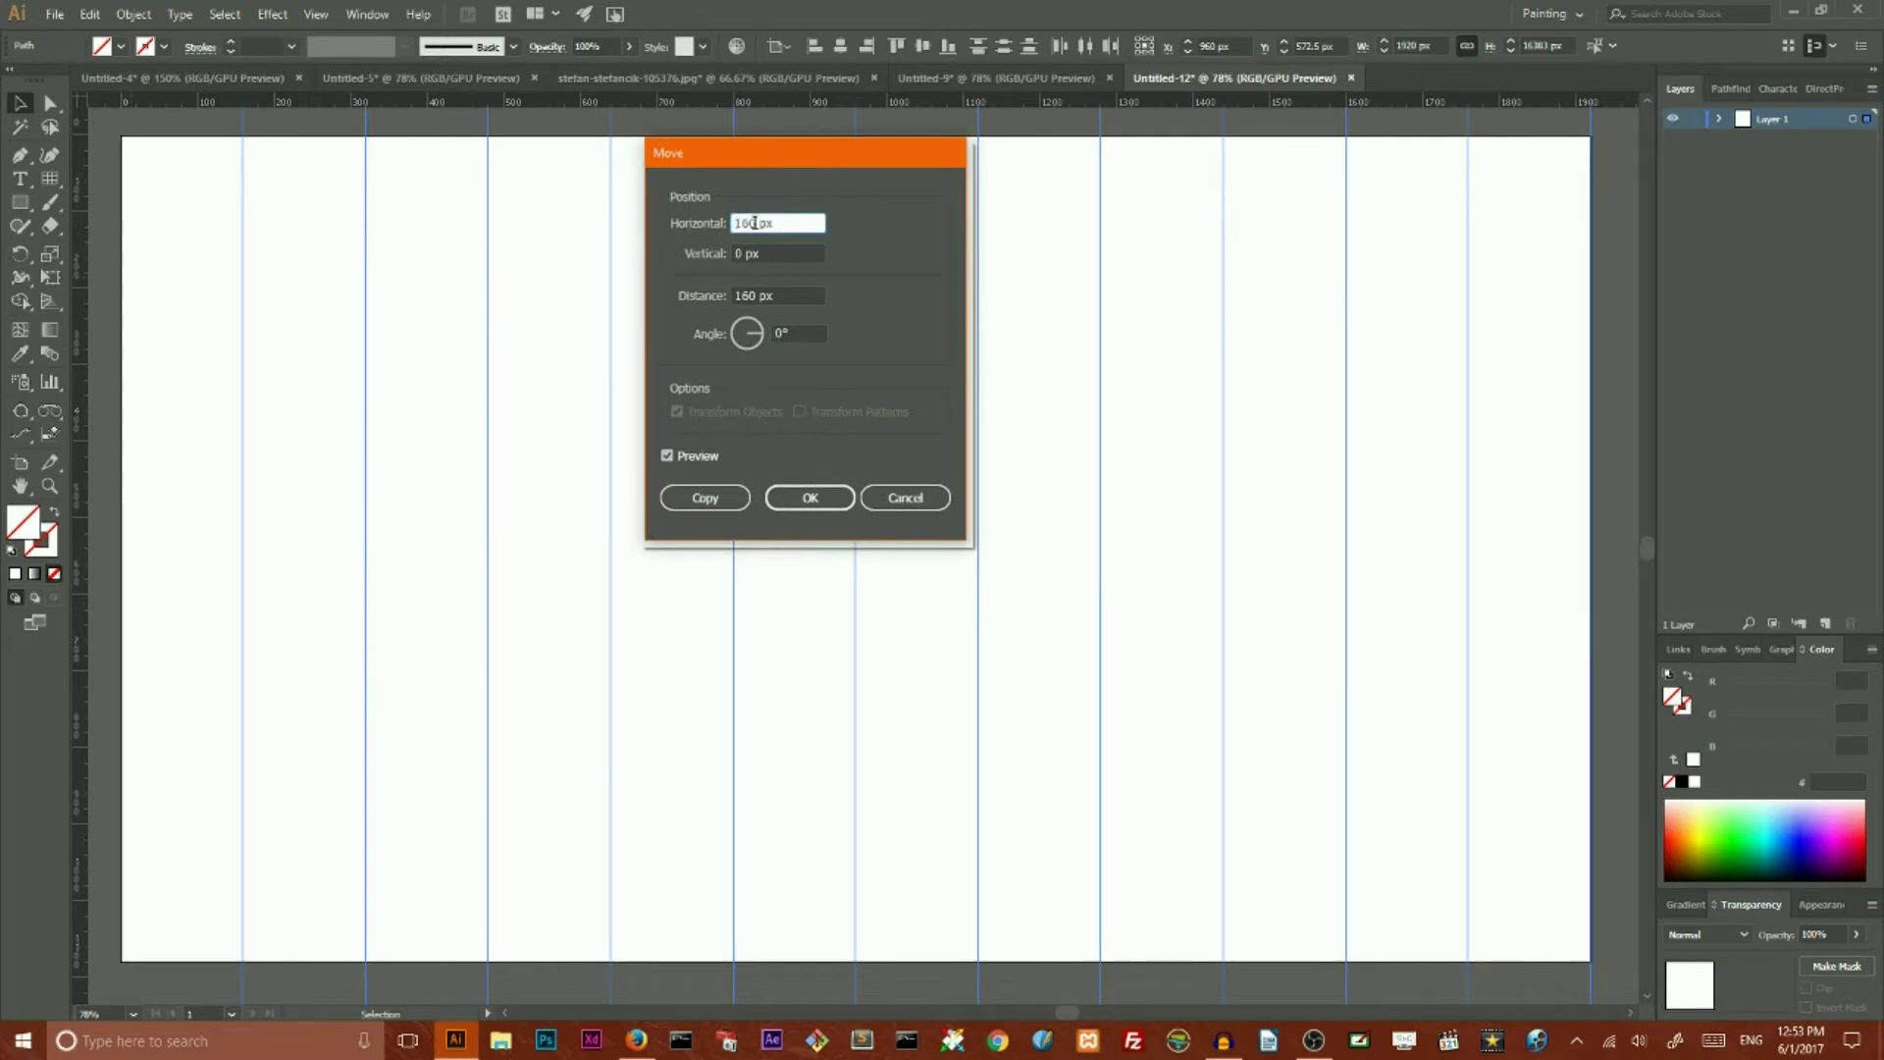
double_click(753, 223)
type("20")
left_click(694, 510)
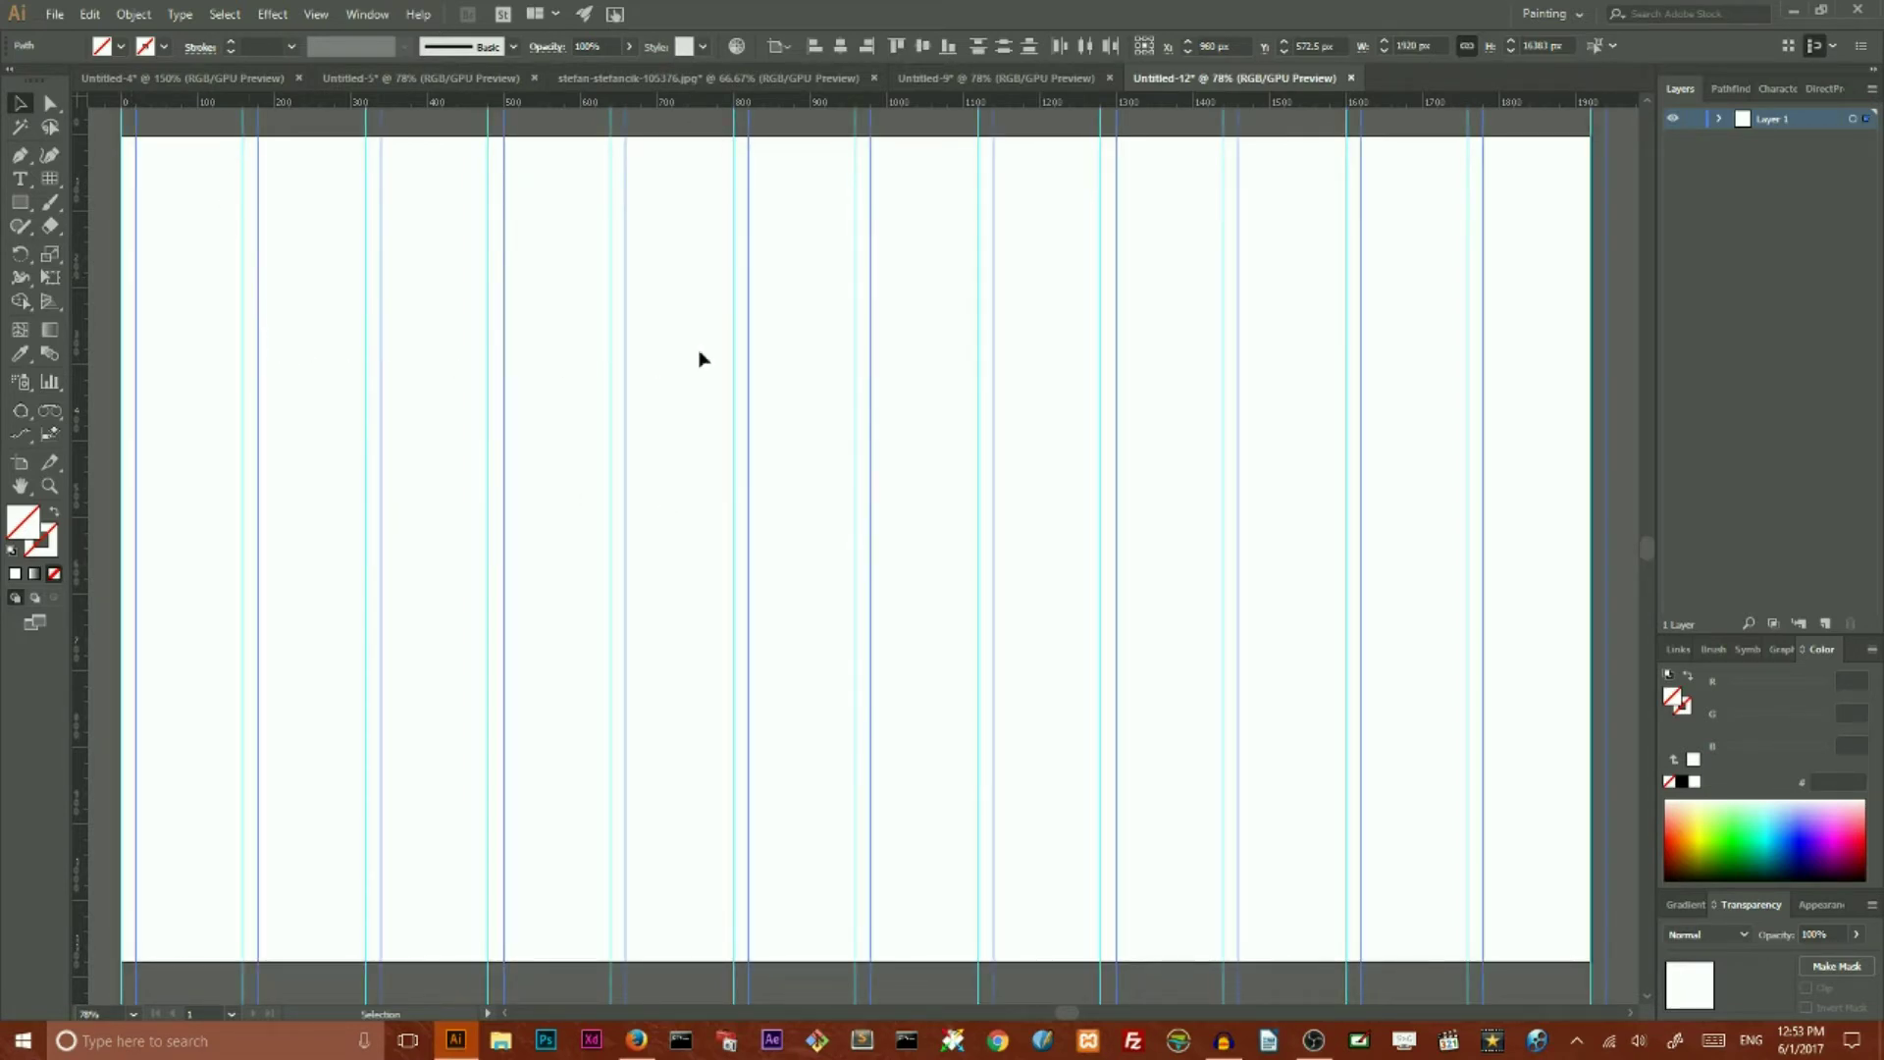
Step: Deselect the guides, then test-drag one guide and undo the move
left_click(603, 273)
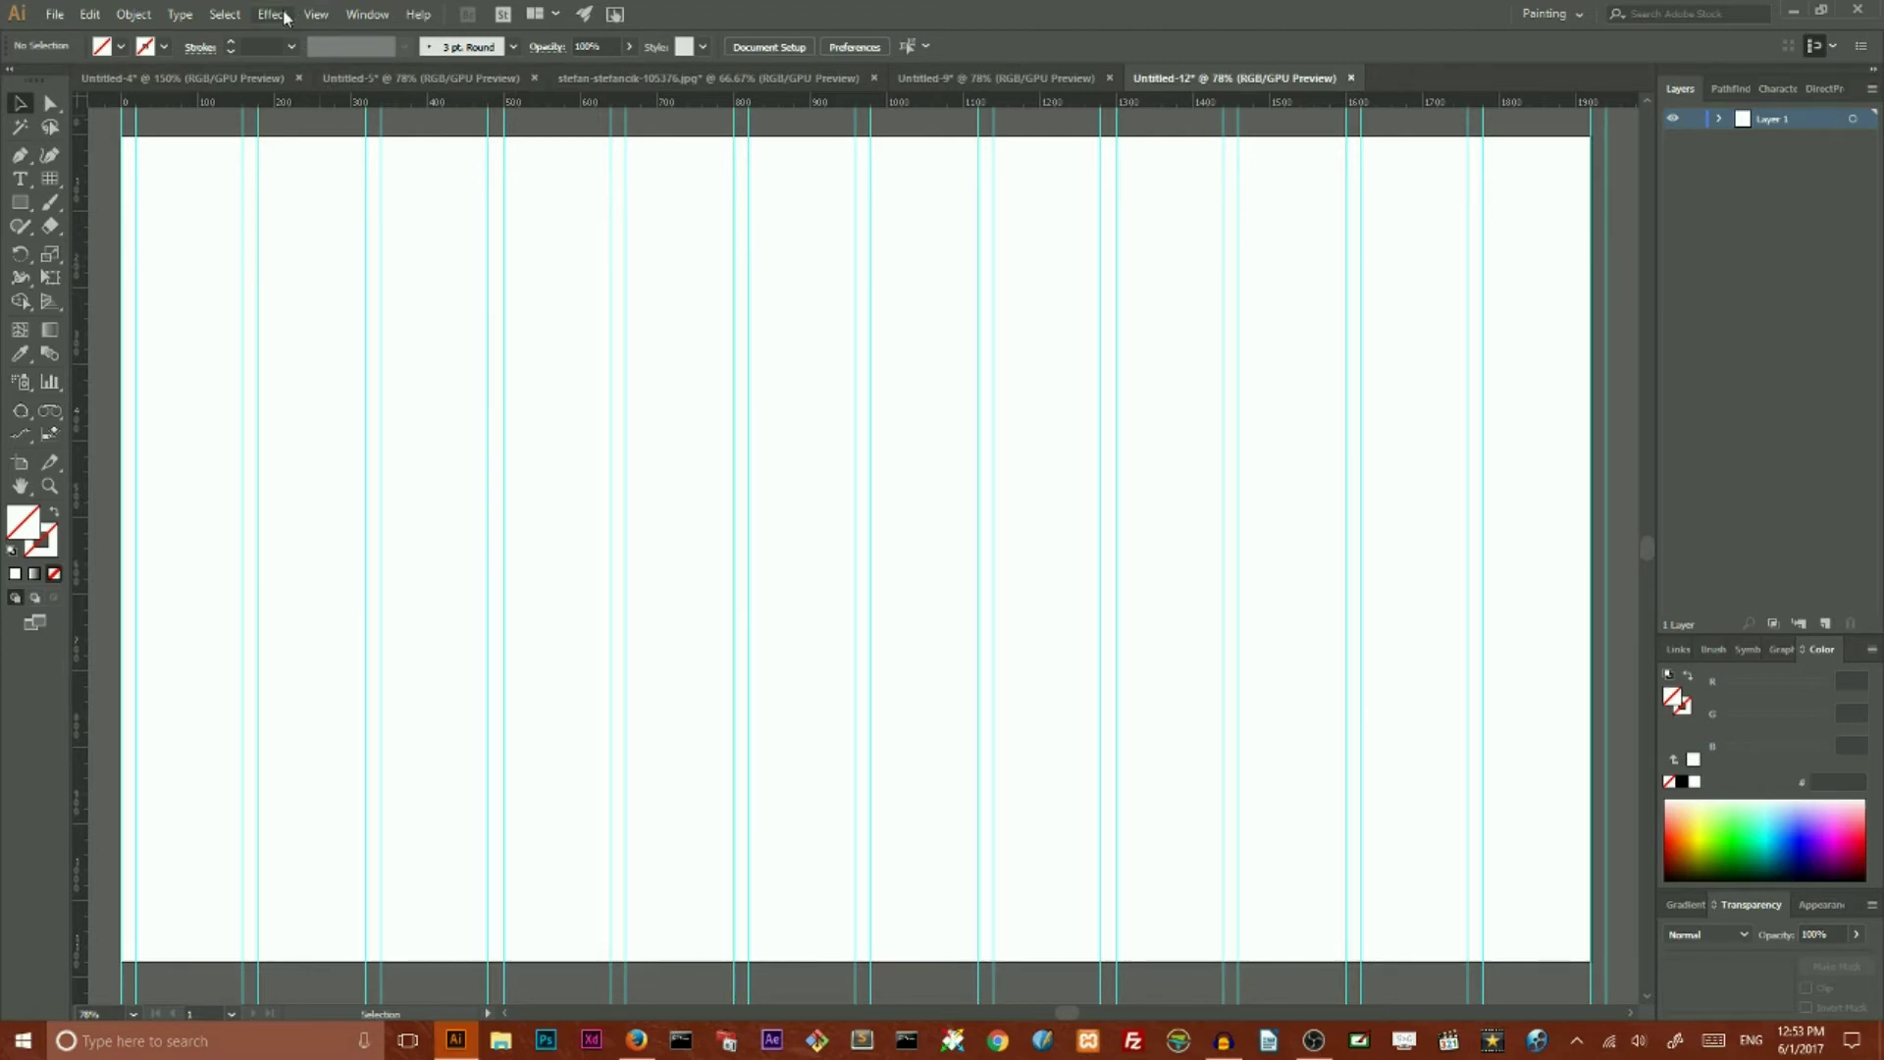
left_click_drag(136, 130, 147, 132)
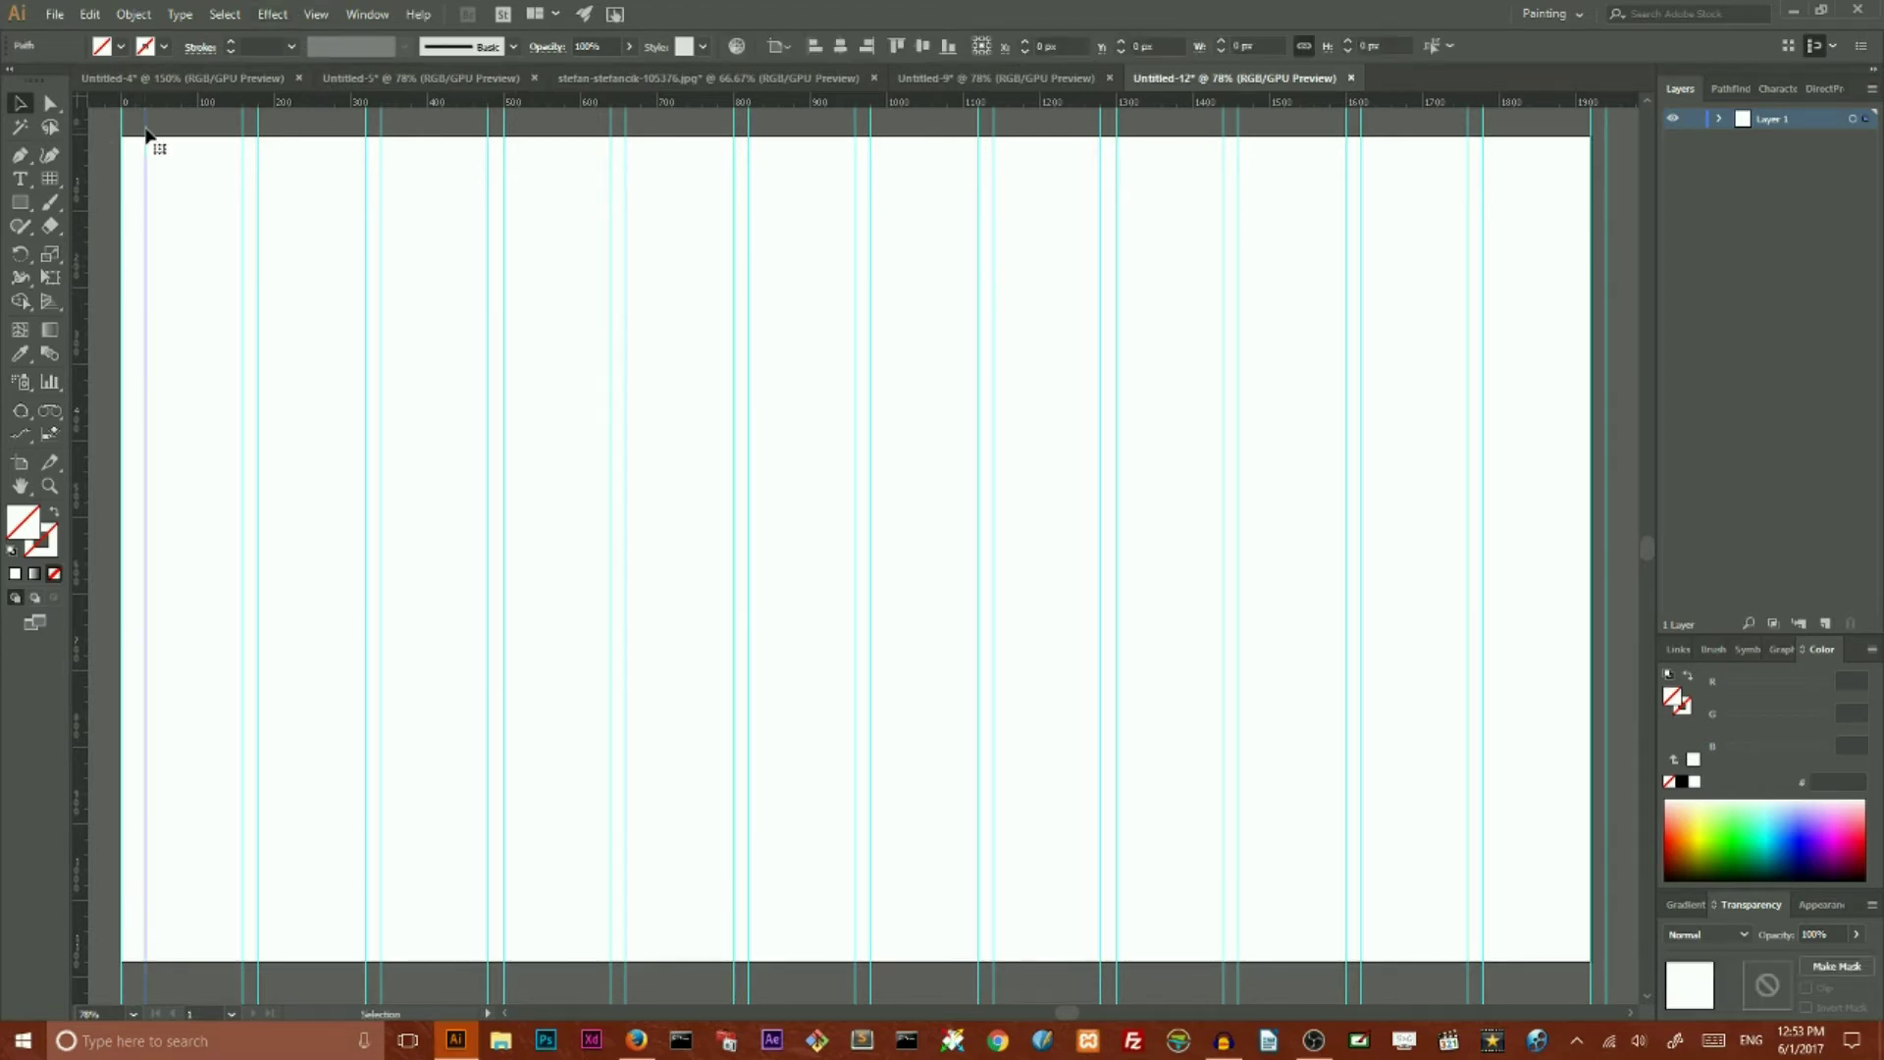
key("ctrl+z")
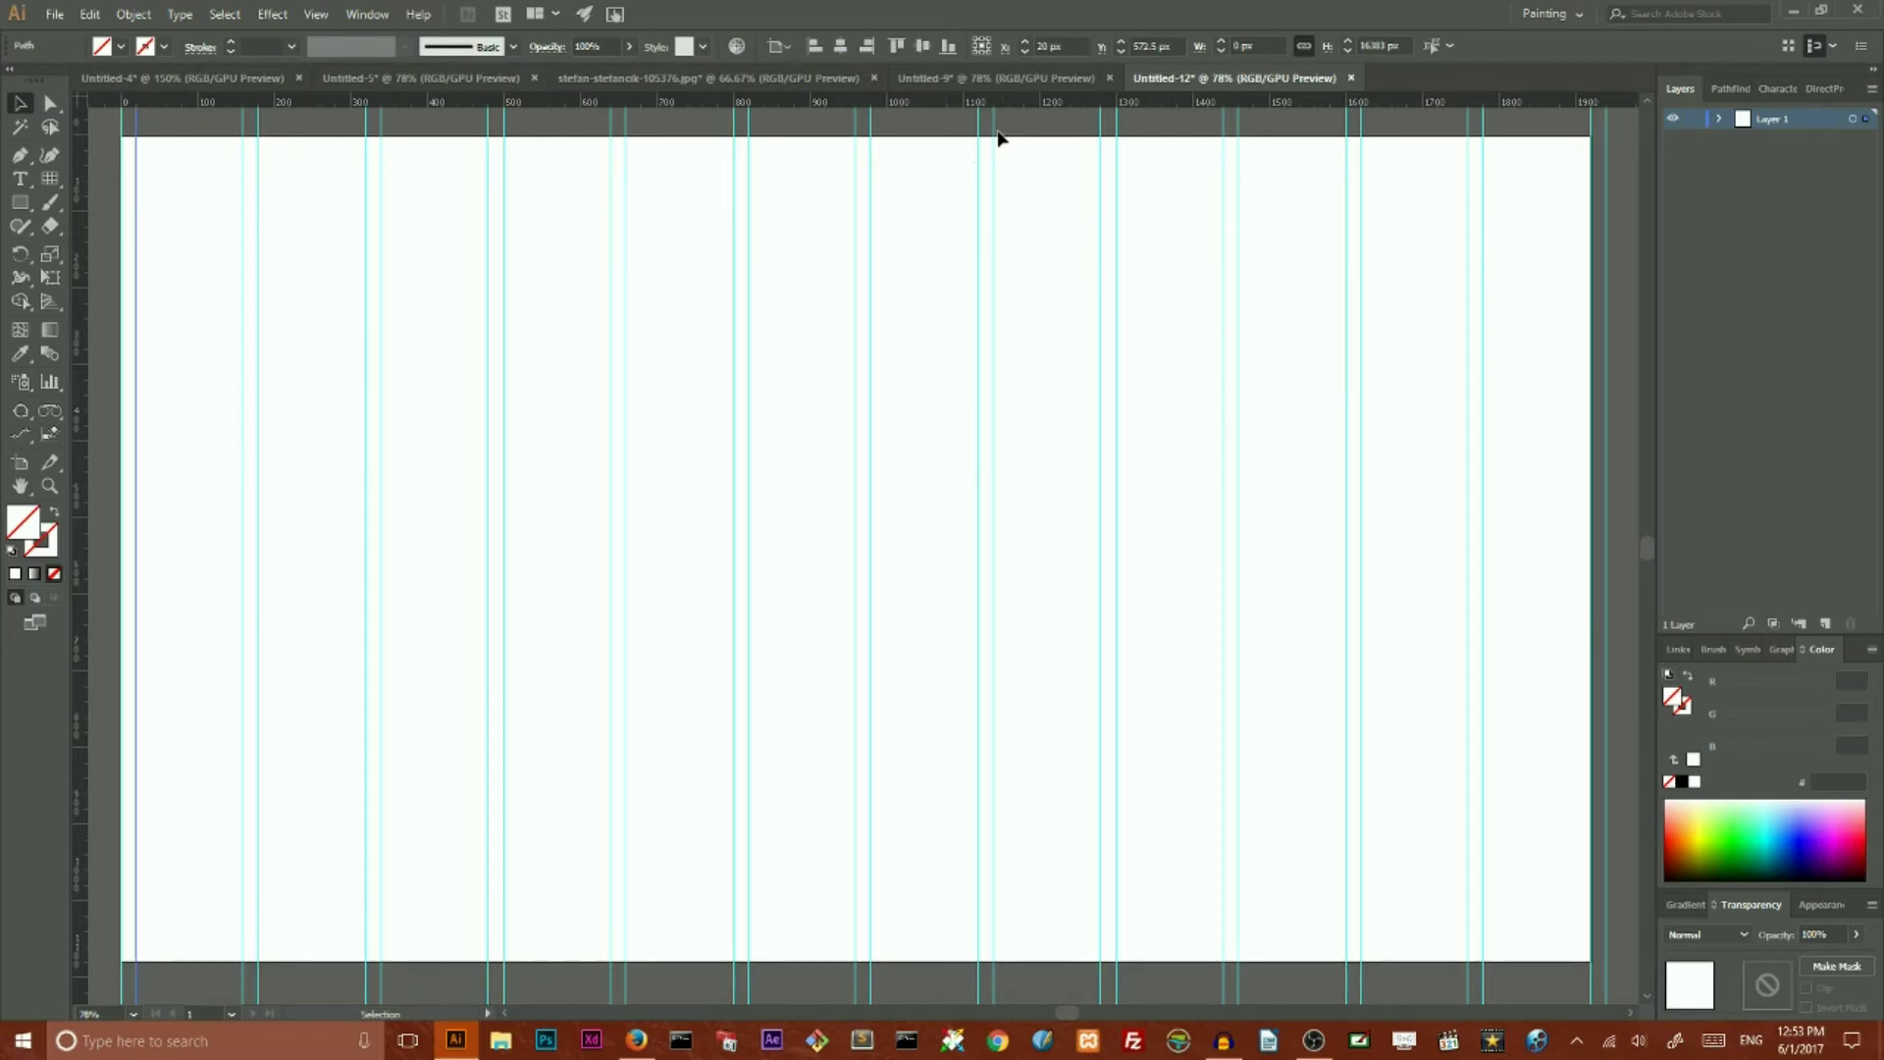
Step: Undo a test guide move, lock all guides, and confirm a marquee no longer selects them
left_click_drag(997, 138, 1022, 143)
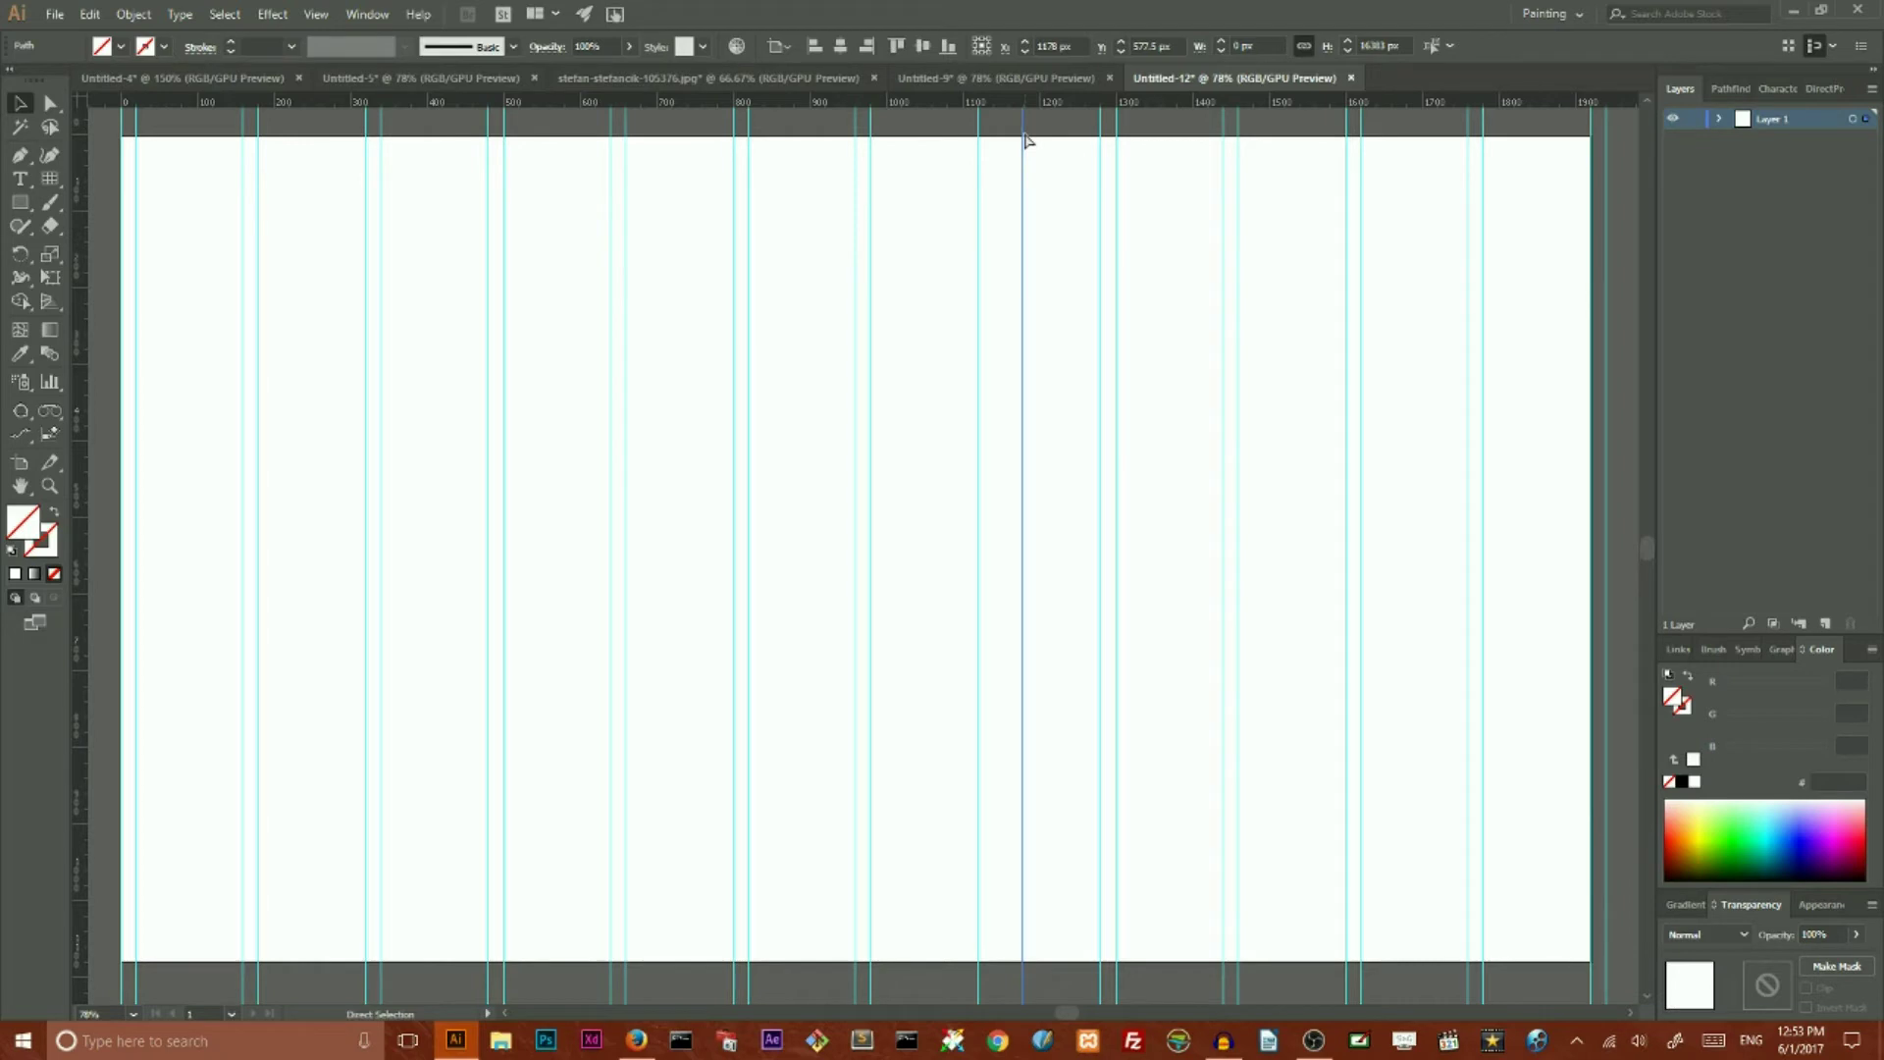
key("ctrl+z")
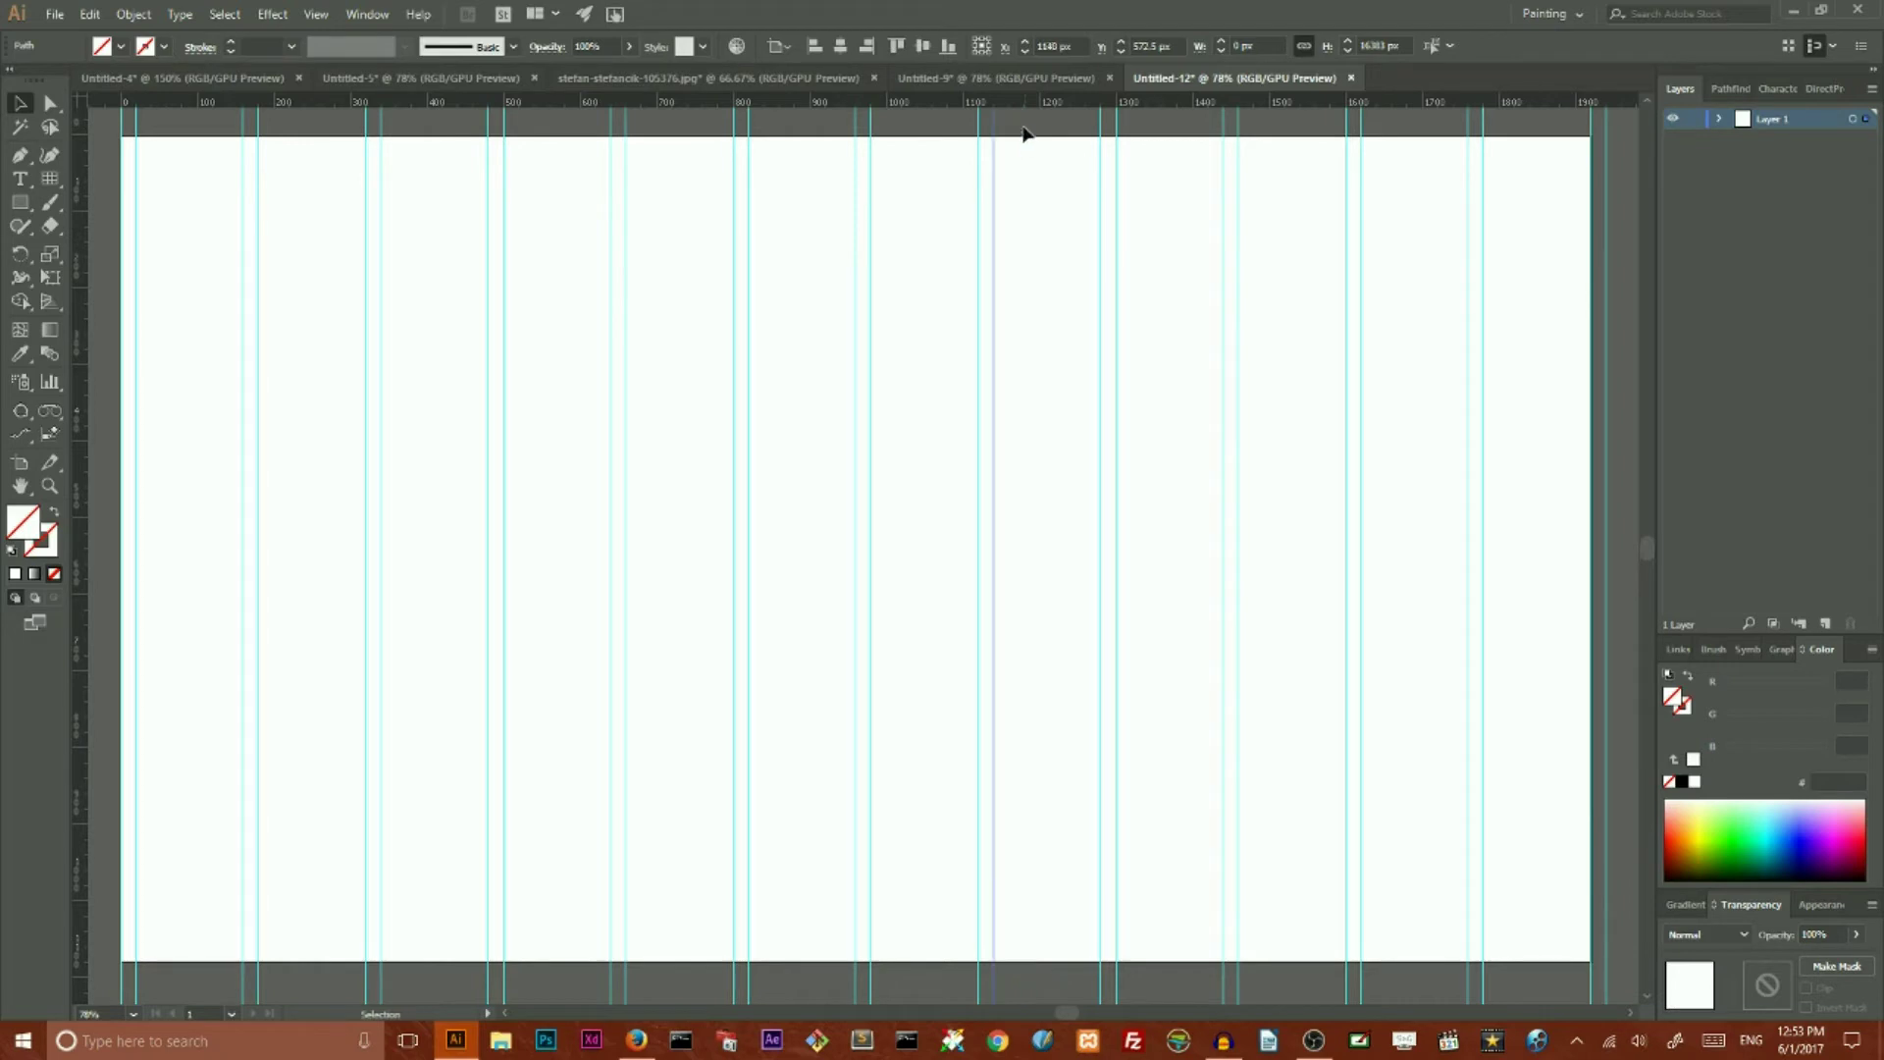
left_click(277, 18)
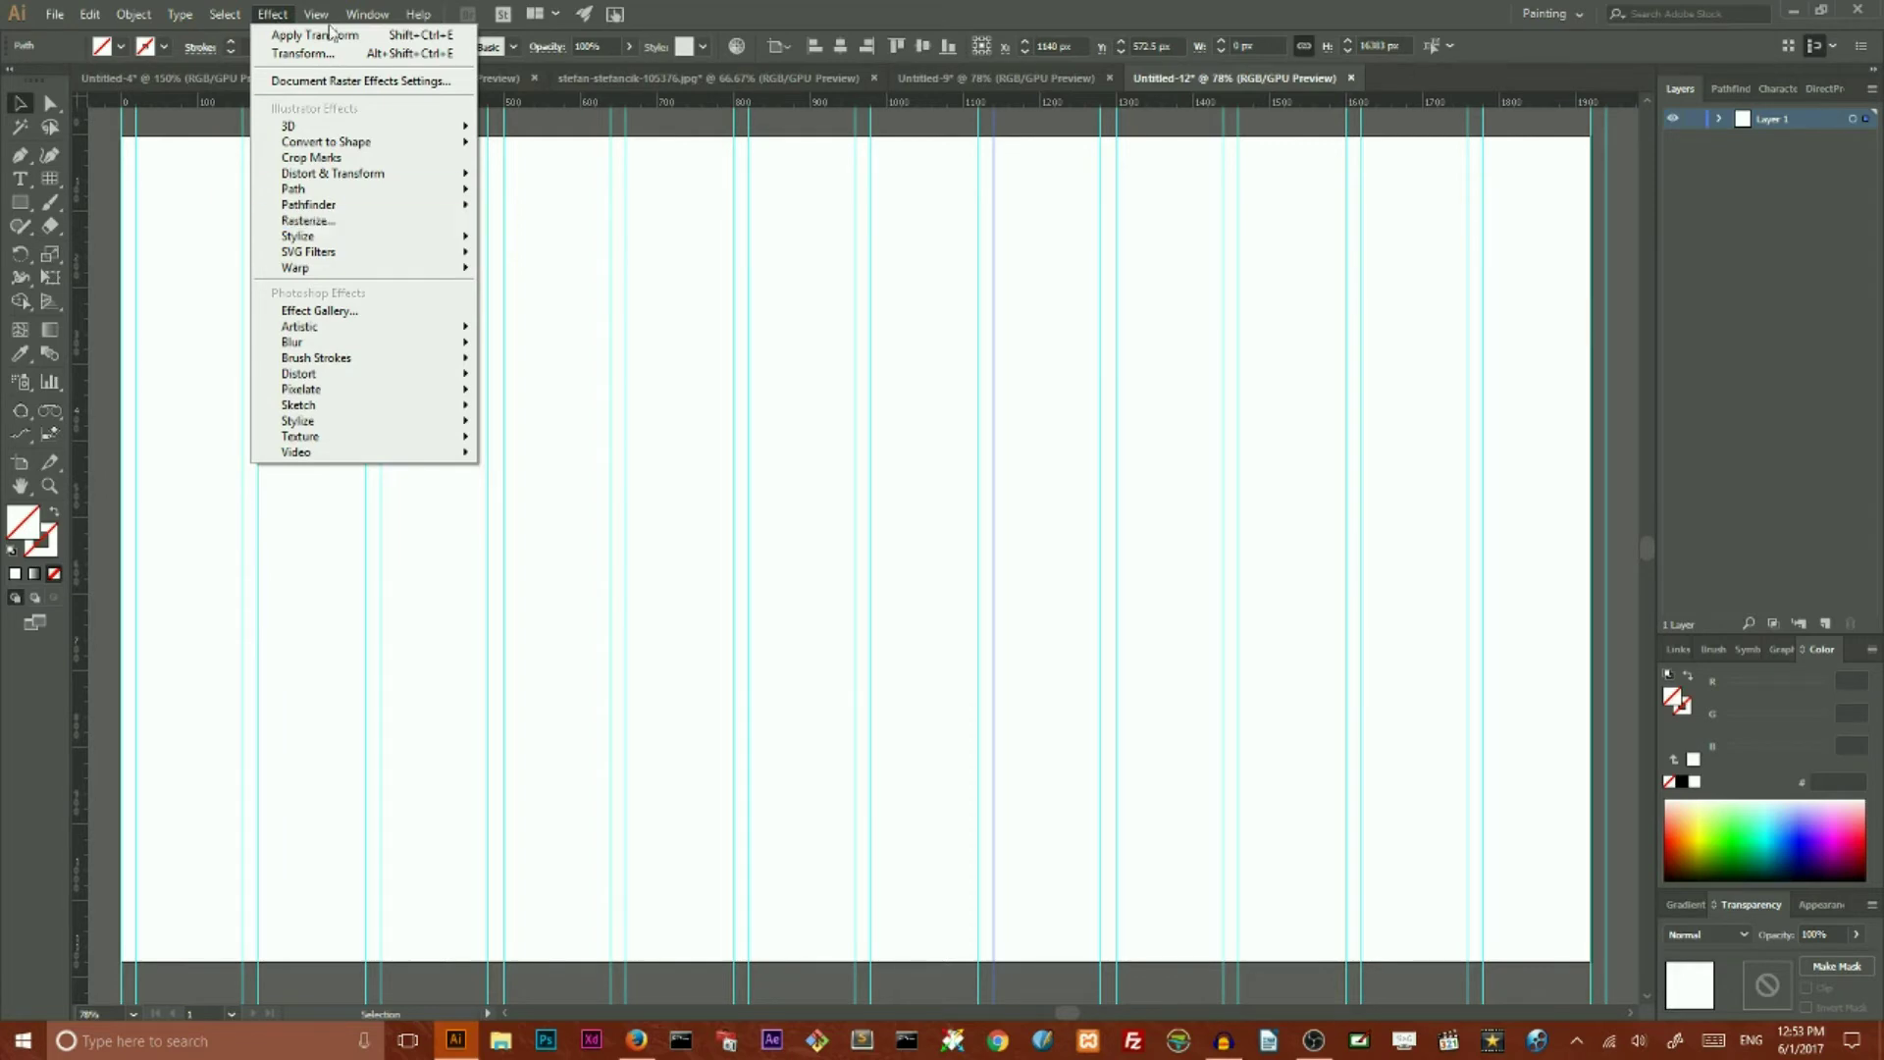
mouse_move(316, 10)
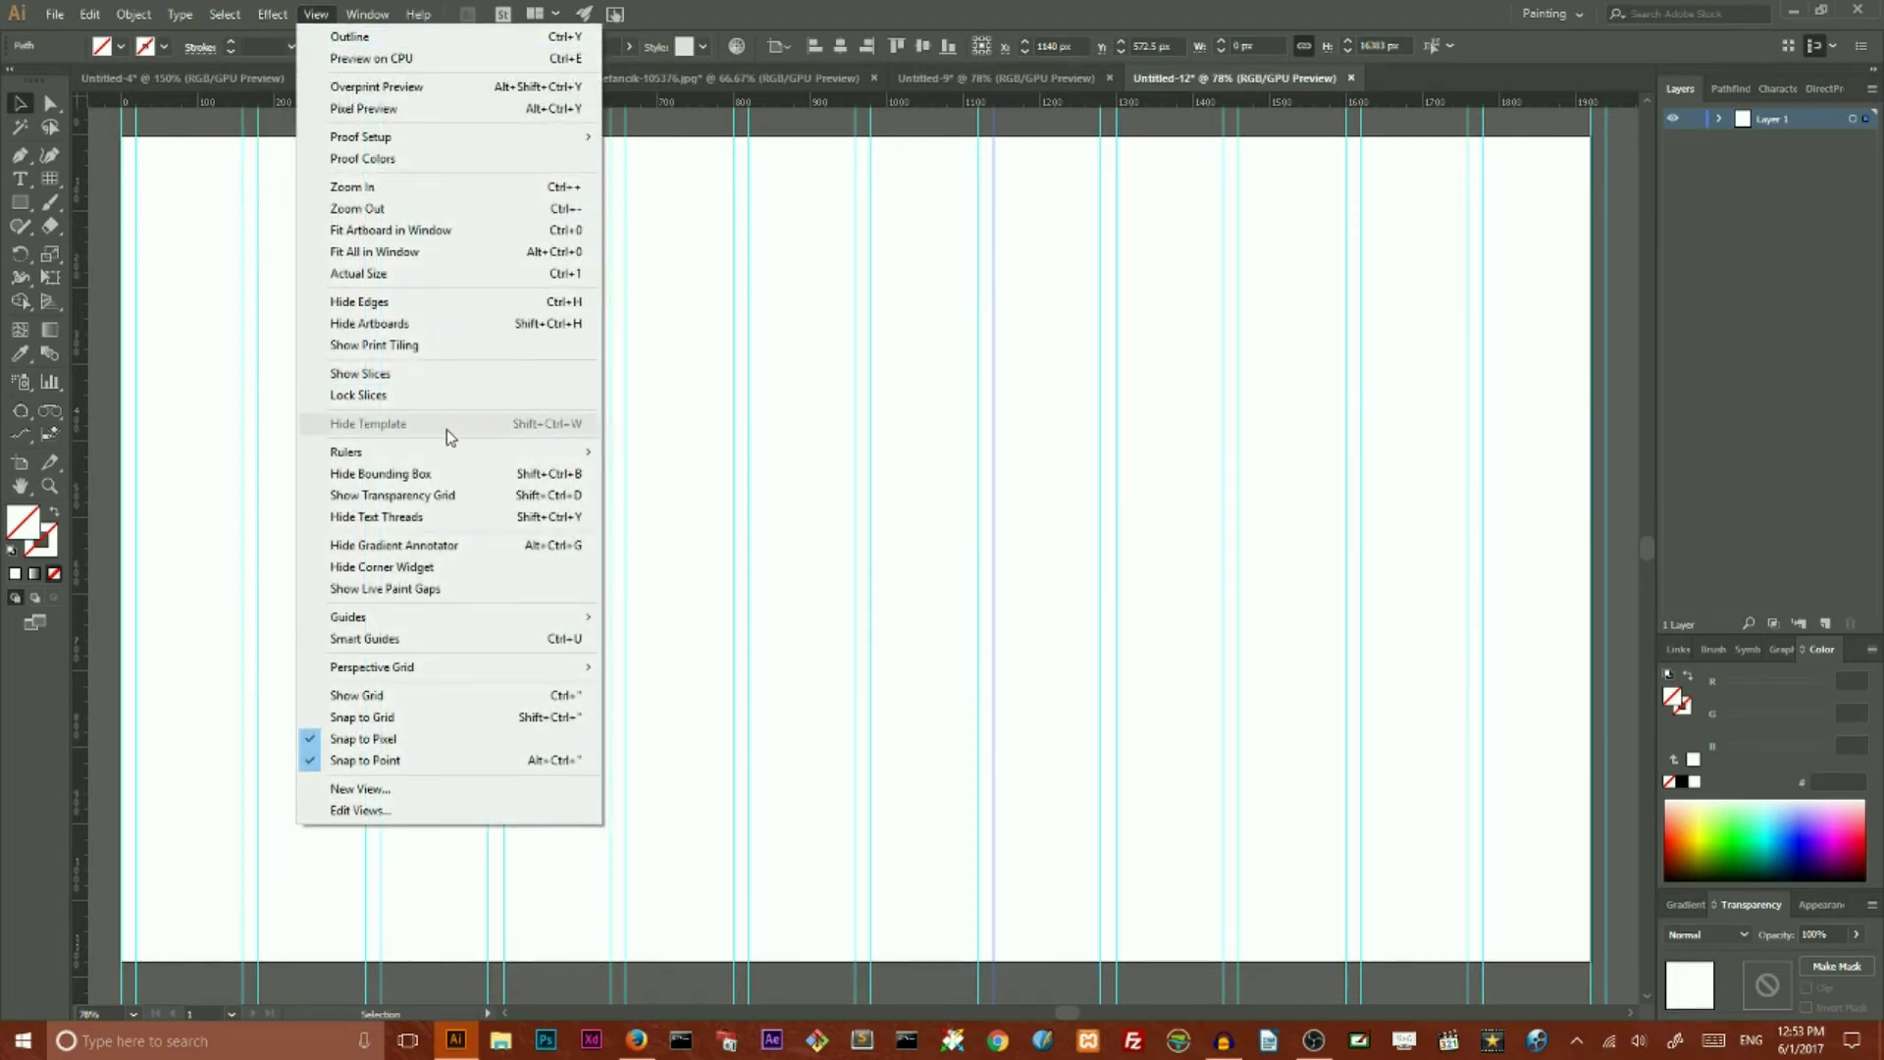
mouse_move(374, 620)
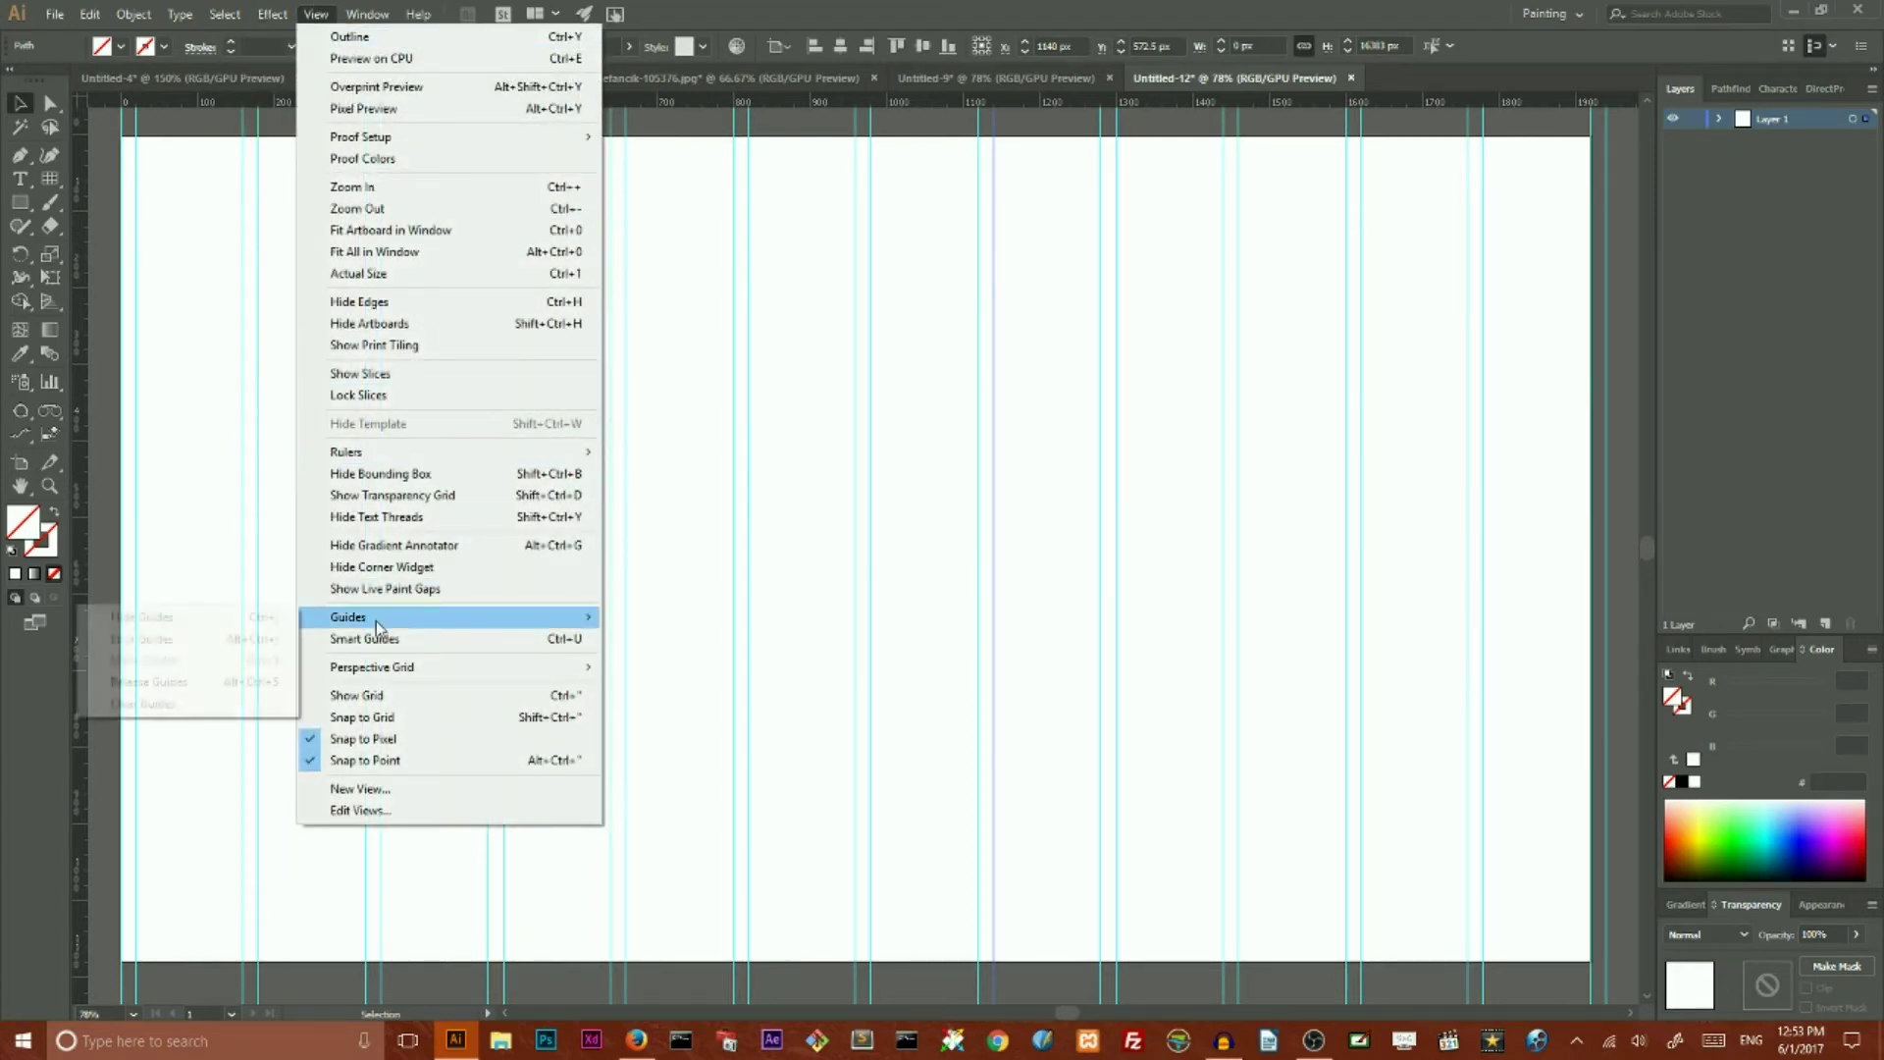
left_click(186, 640)
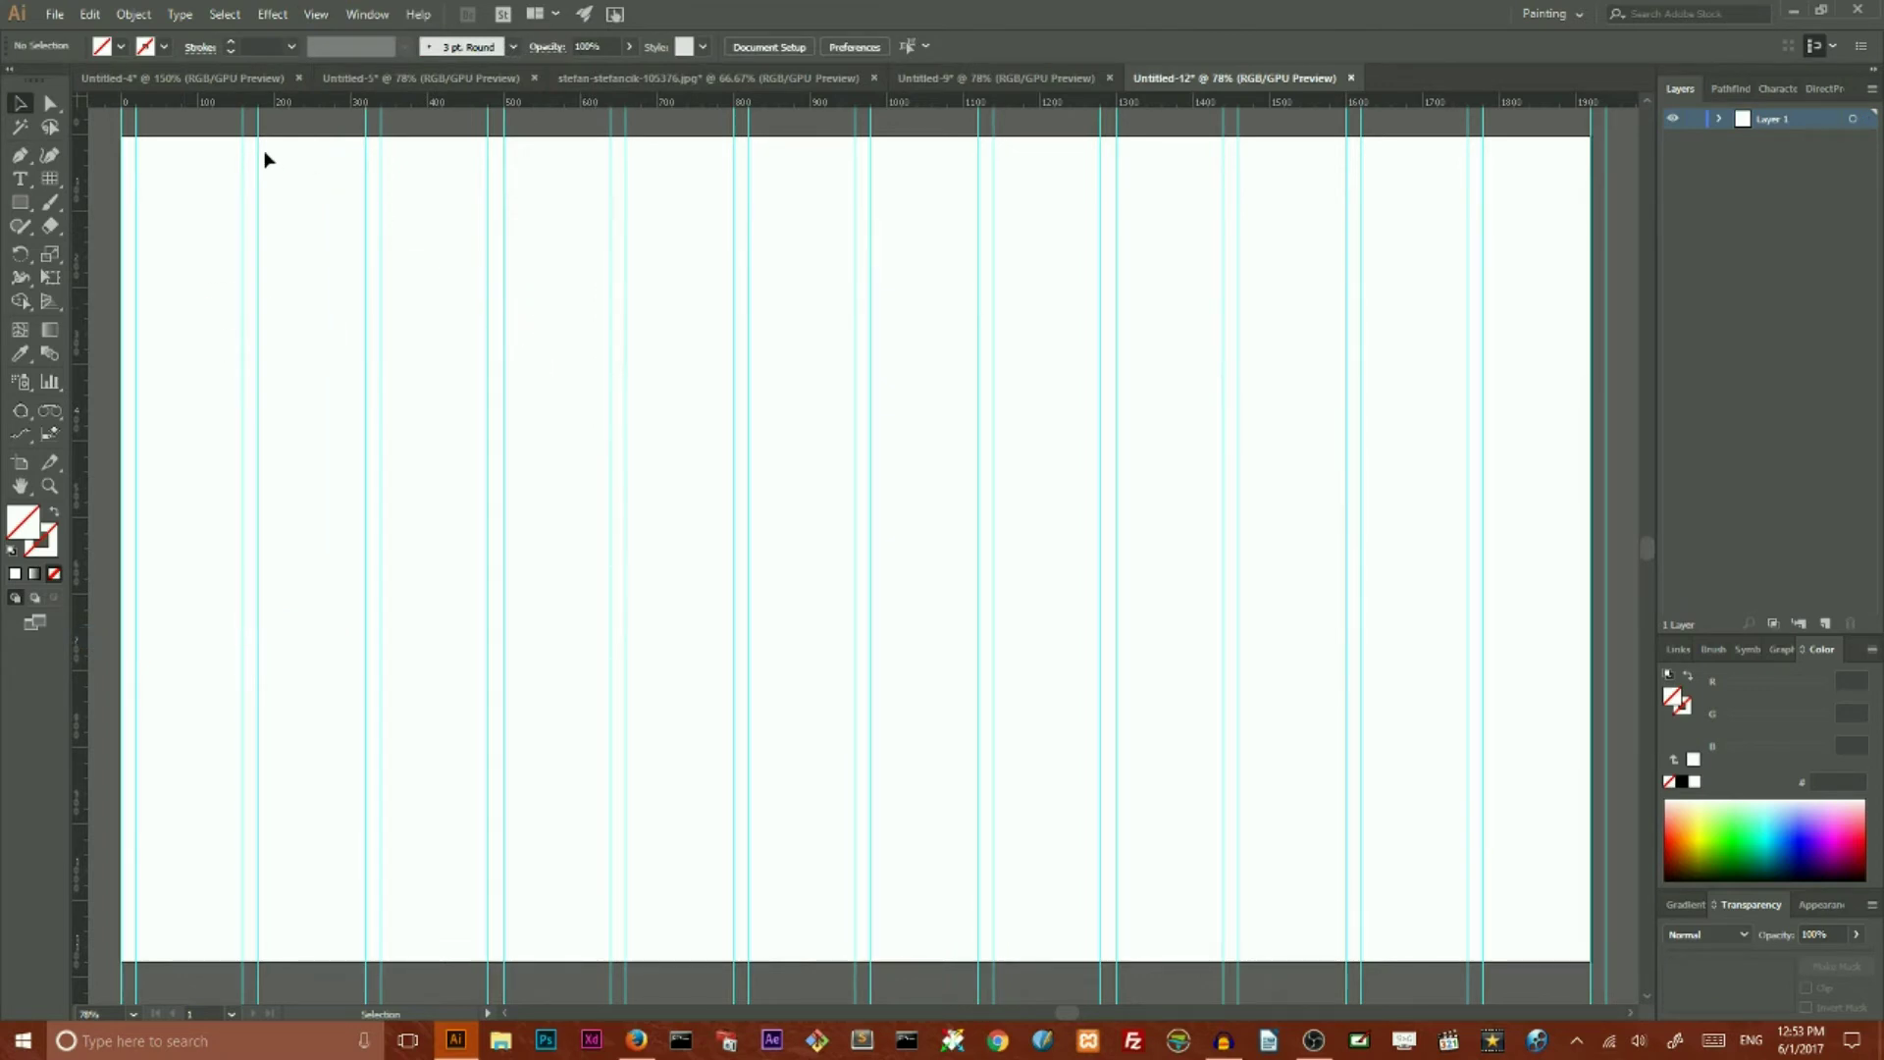
left_click_drag(125, 143, 1472, 304)
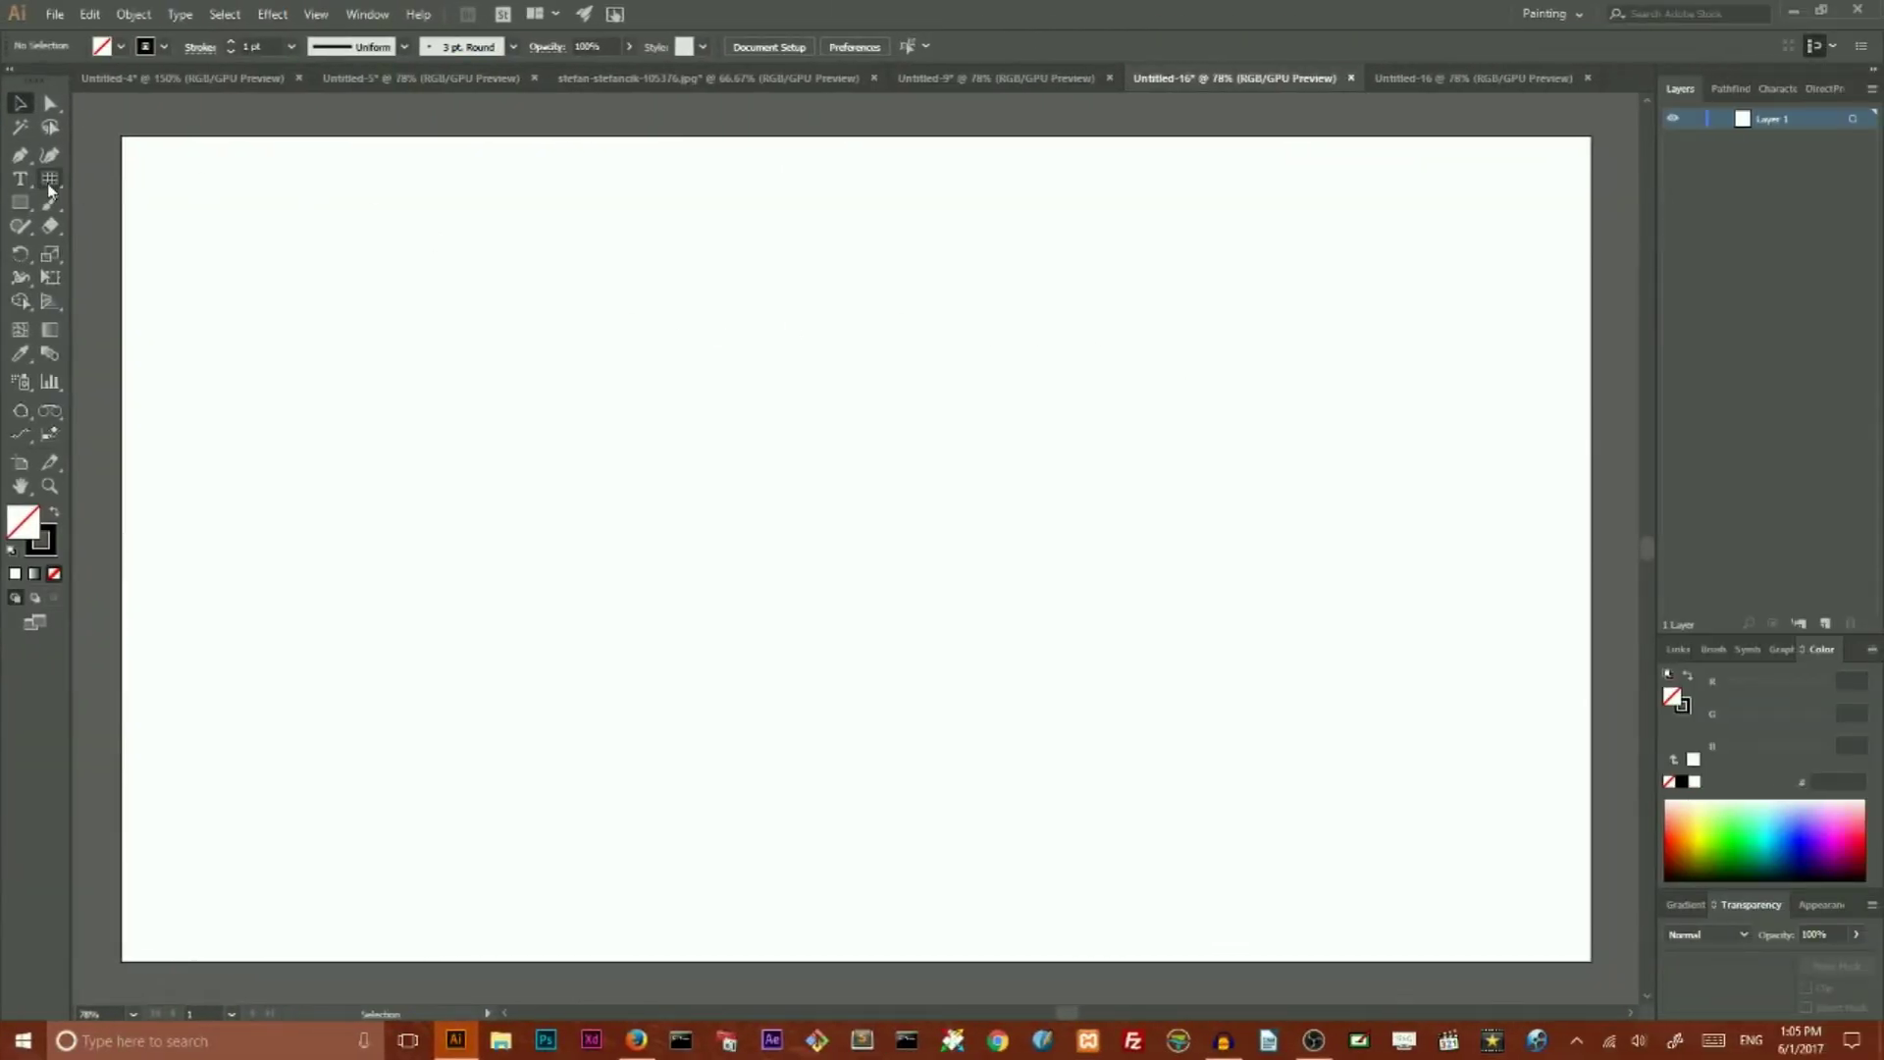
Step: Drag a rectangular grid across the whole artboard, using arrow keys to get 10 columns and 6 rows
left_click(47, 183)
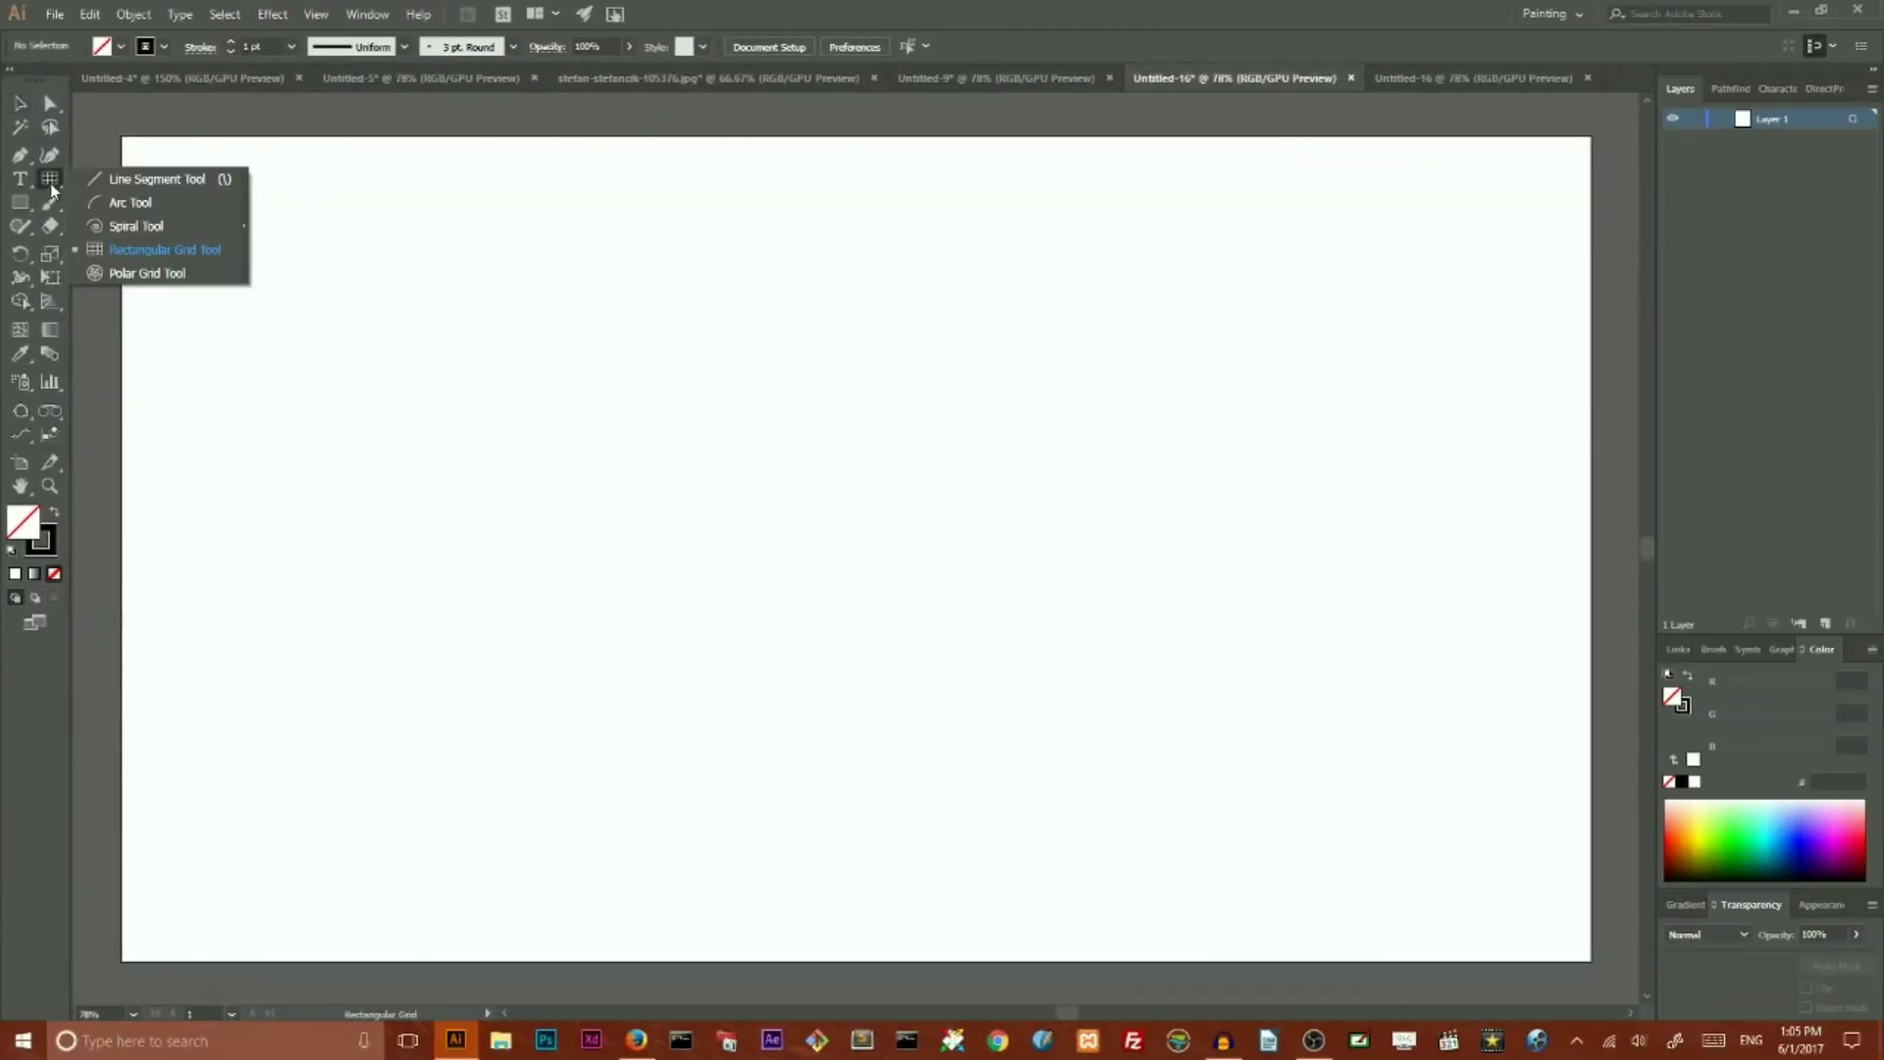
left_click(120, 251)
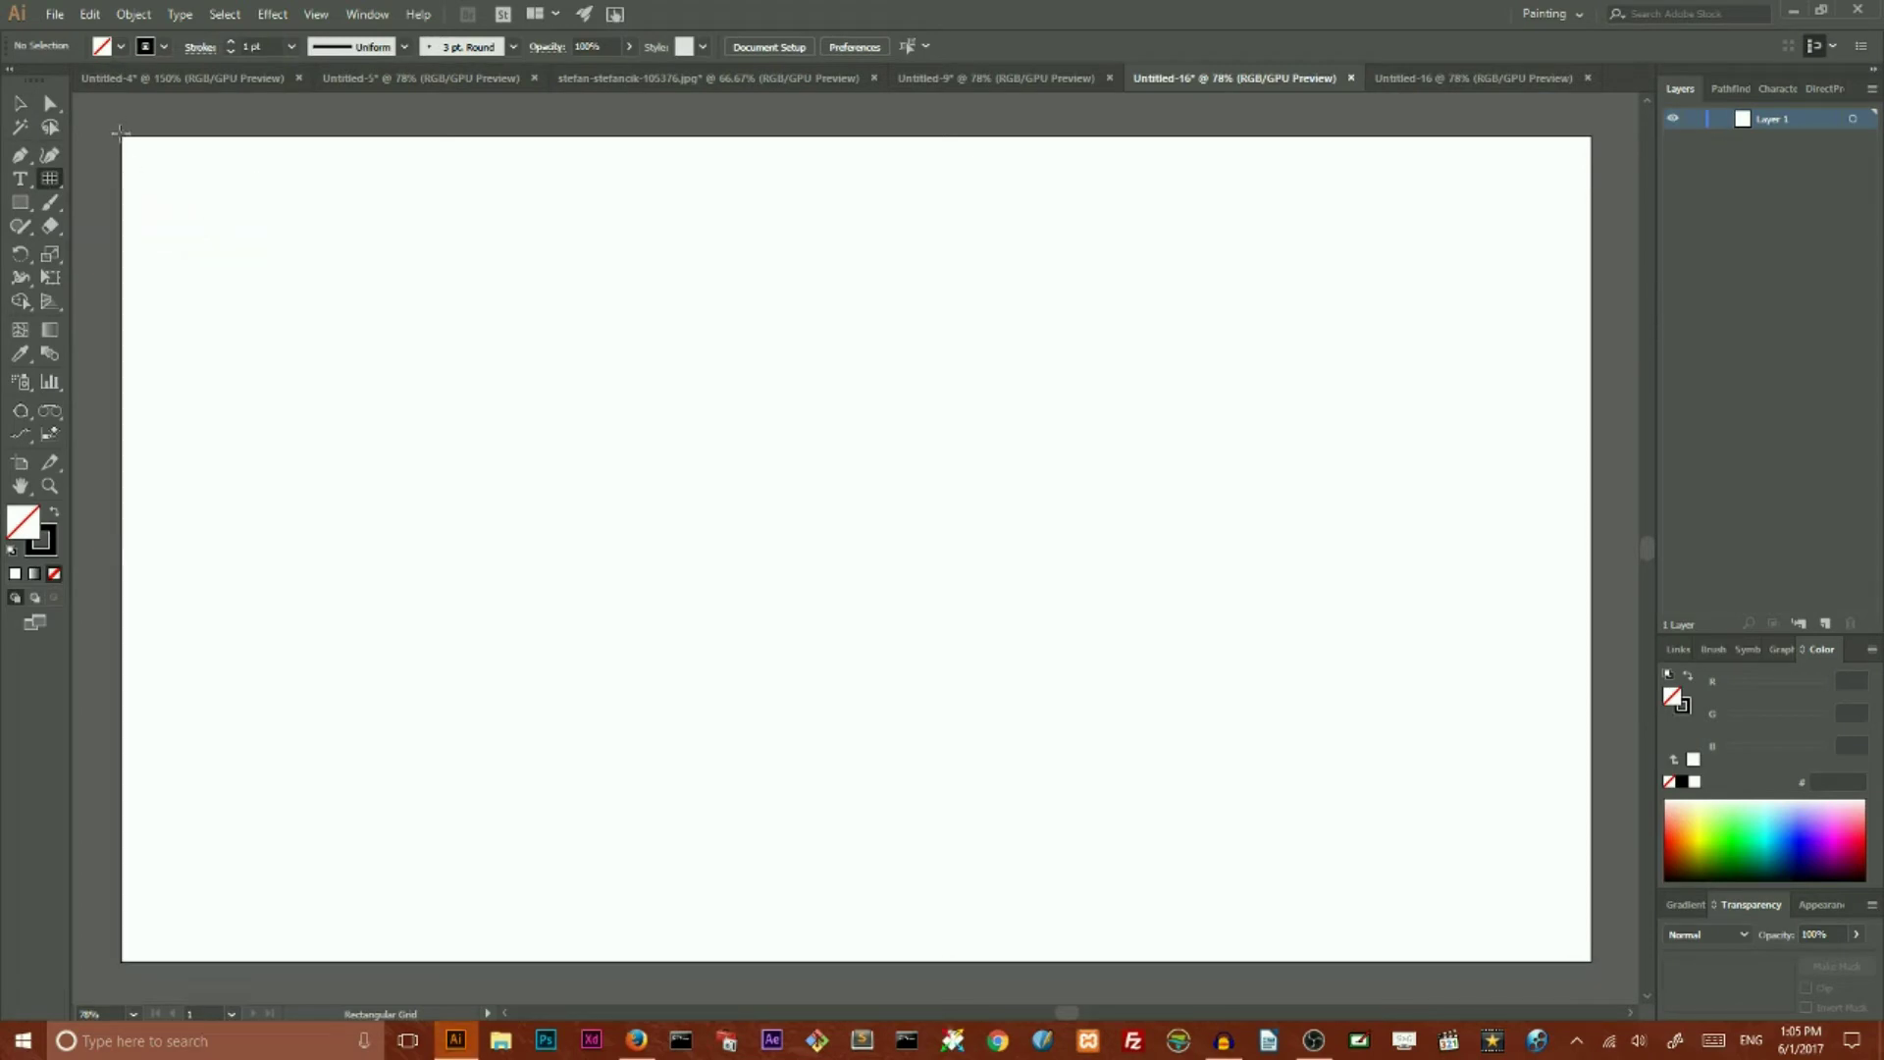
left_click_drag(120, 131, 1590, 962)
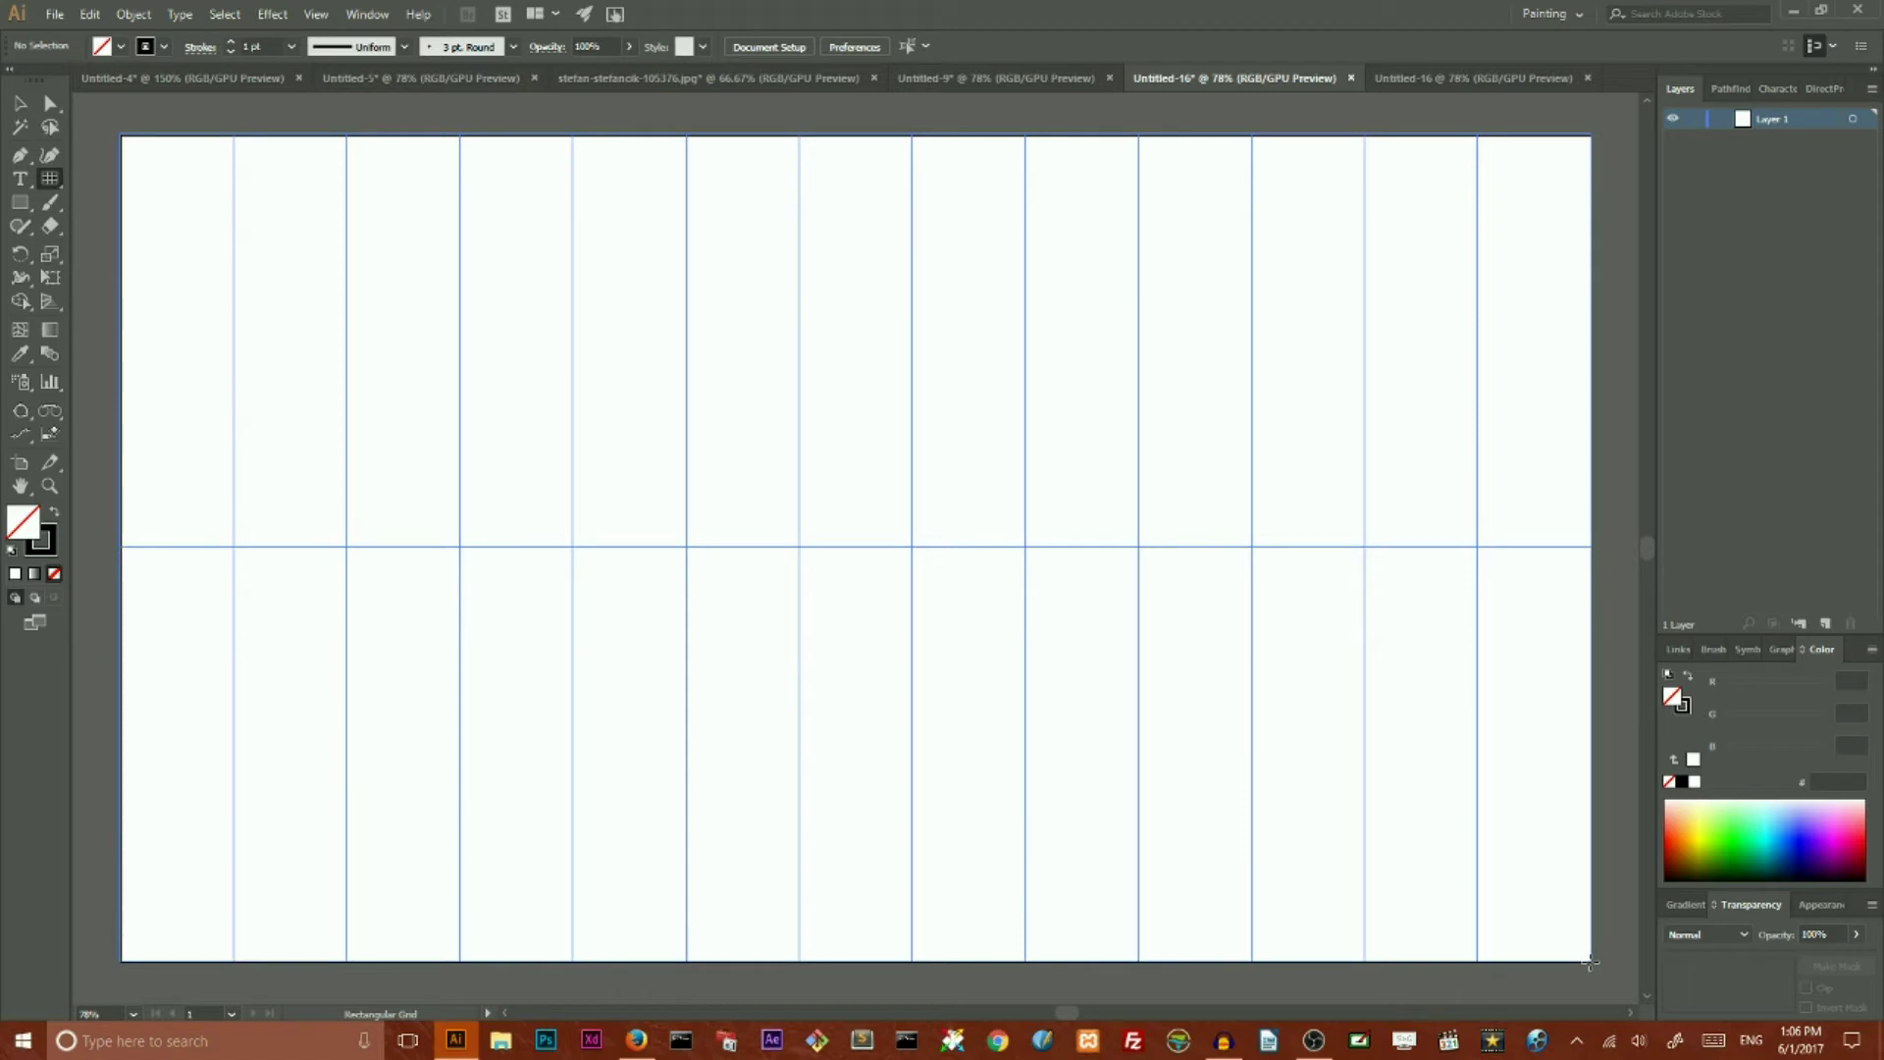
key("Down")
left_click_drag(1590, 962, 1591, 962)
key("Up")
key("Up")
key("Up")
key("Up")
key("Up")
key("Left")
key("Right")
key("Right")
key("Right")
key("Left")
key("Left")
key("Left")
key("Left")
key("Left")
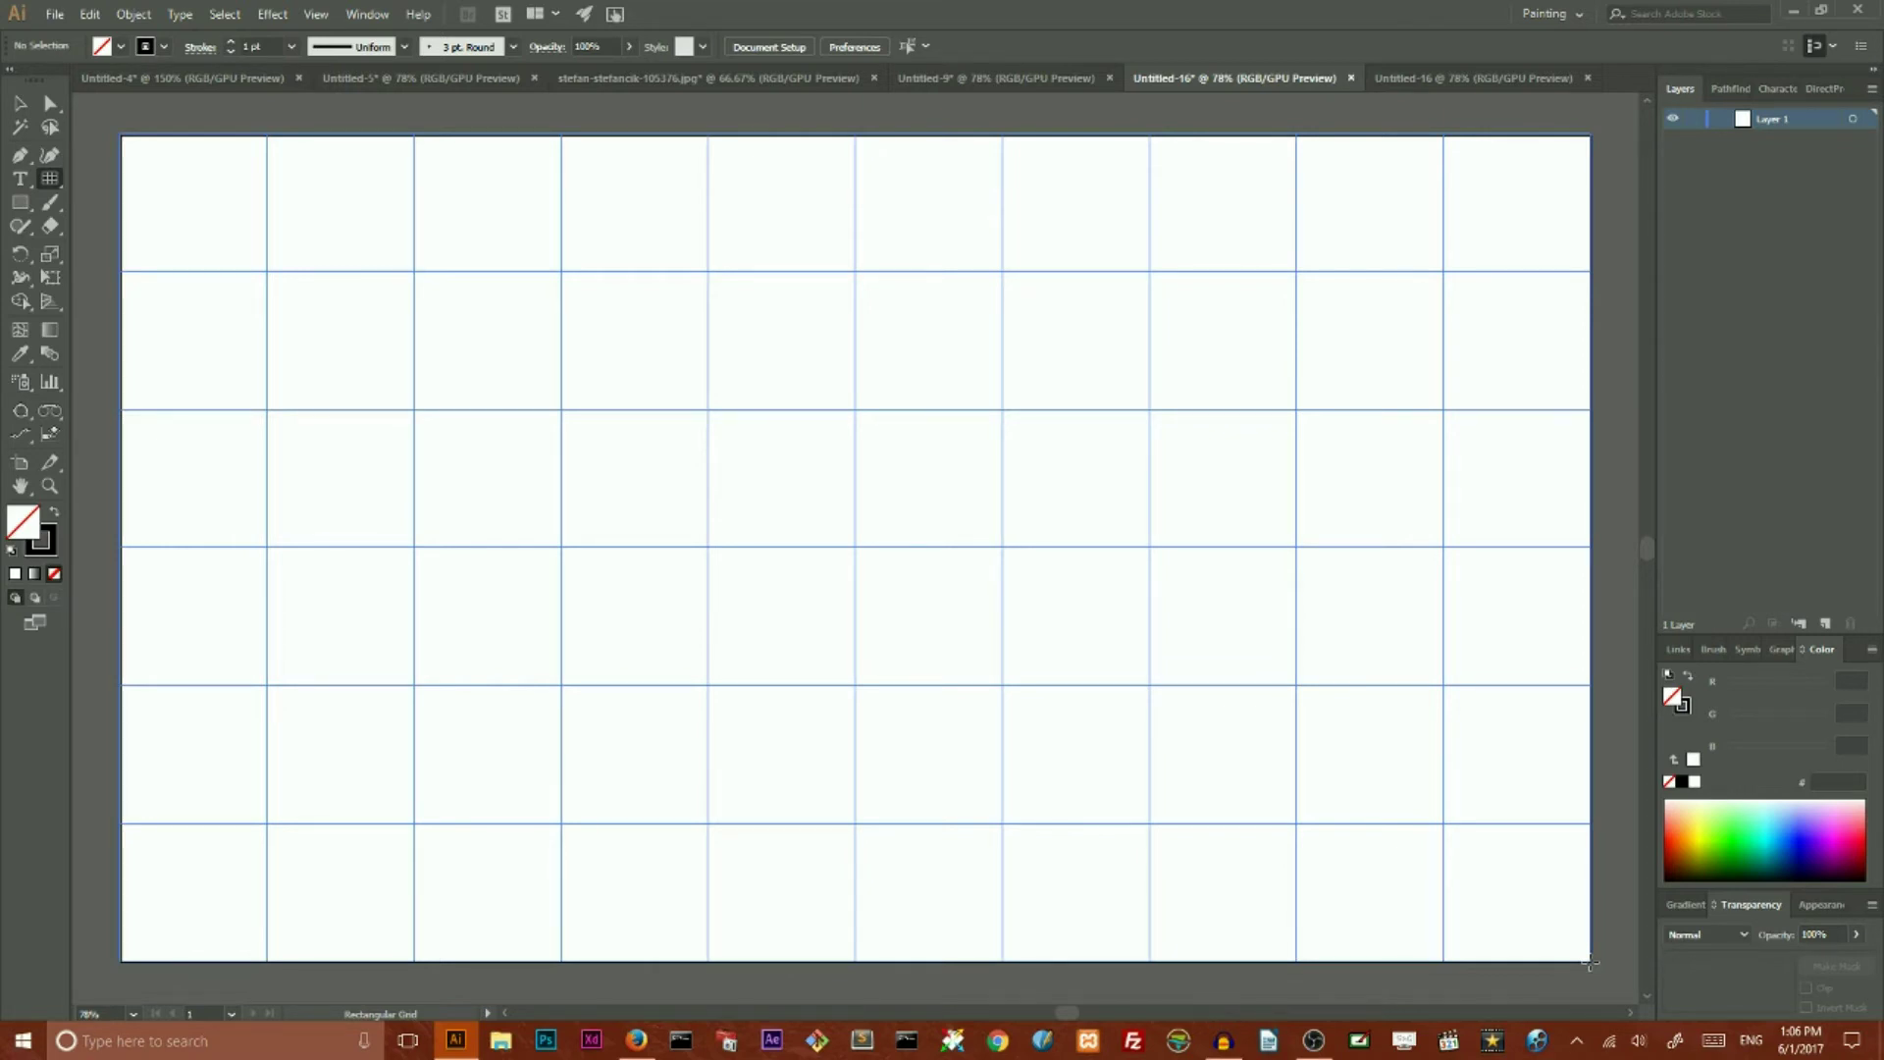
left_click_drag(1590, 962, 1590, 962)
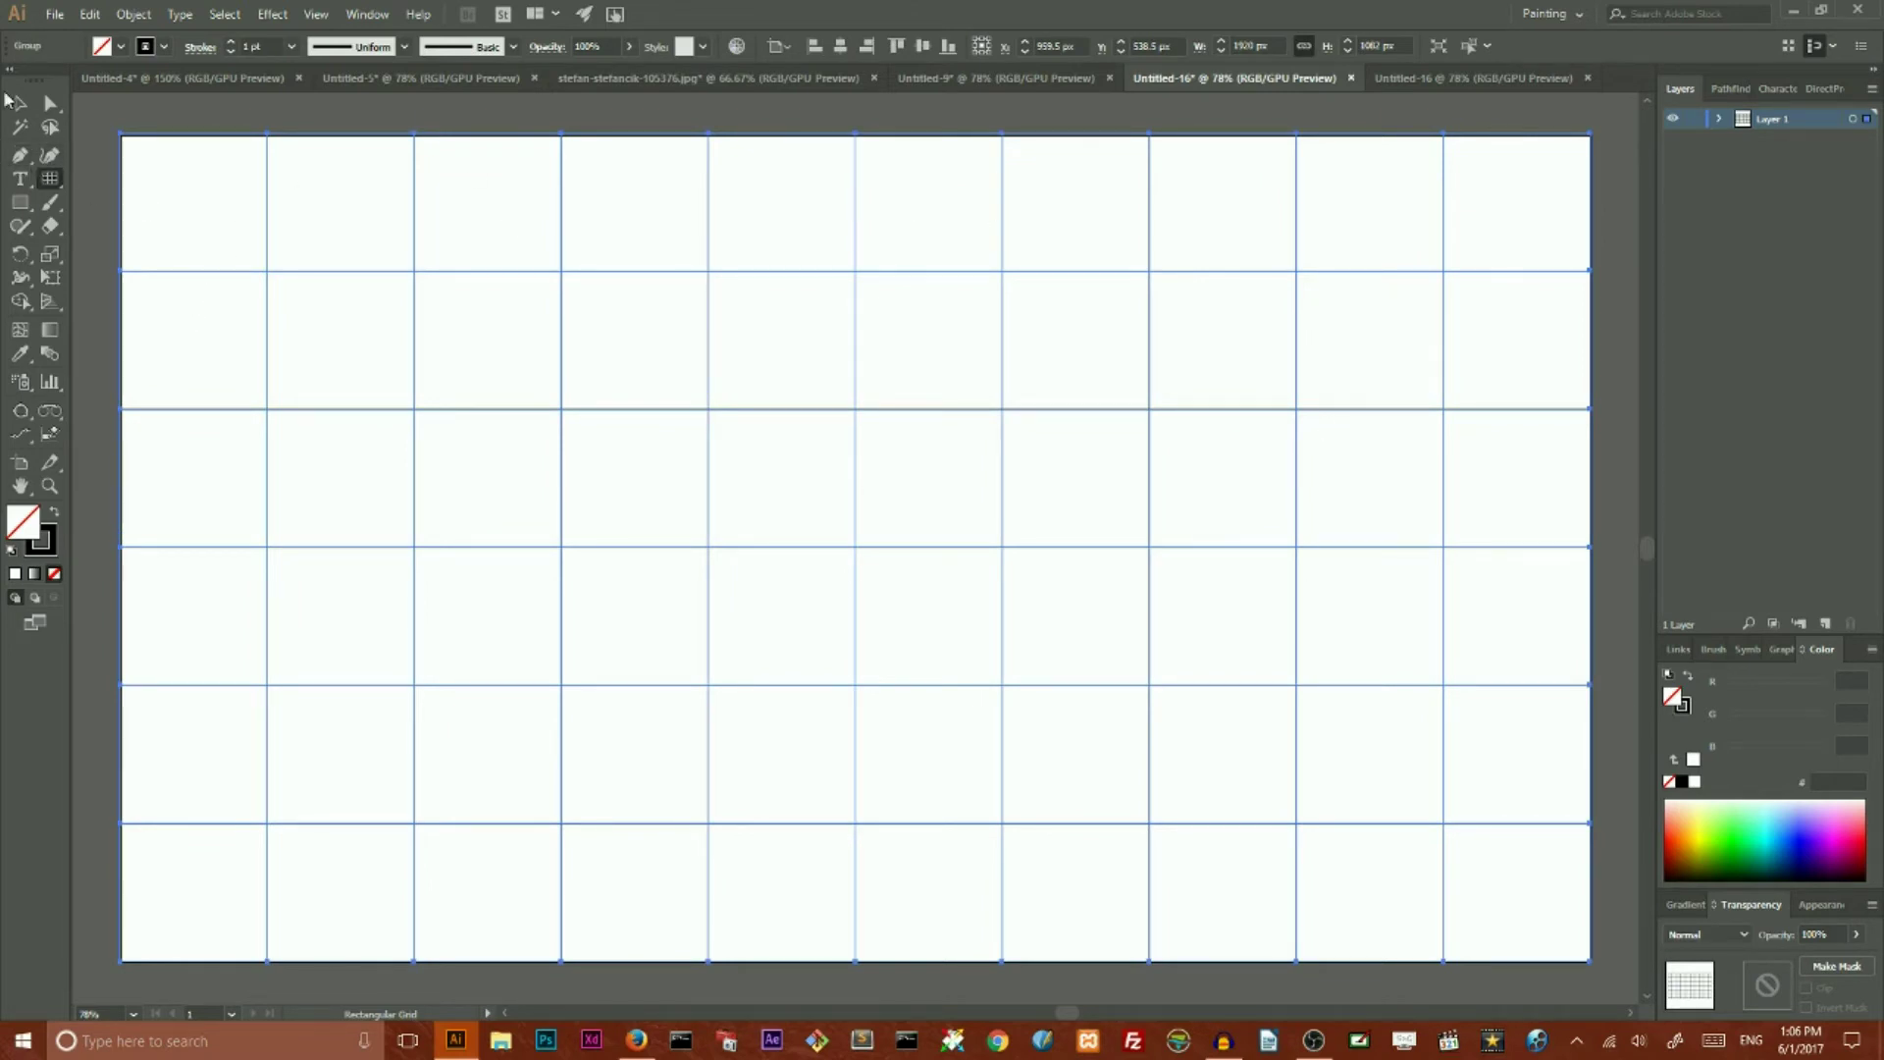
left_click(20, 103)
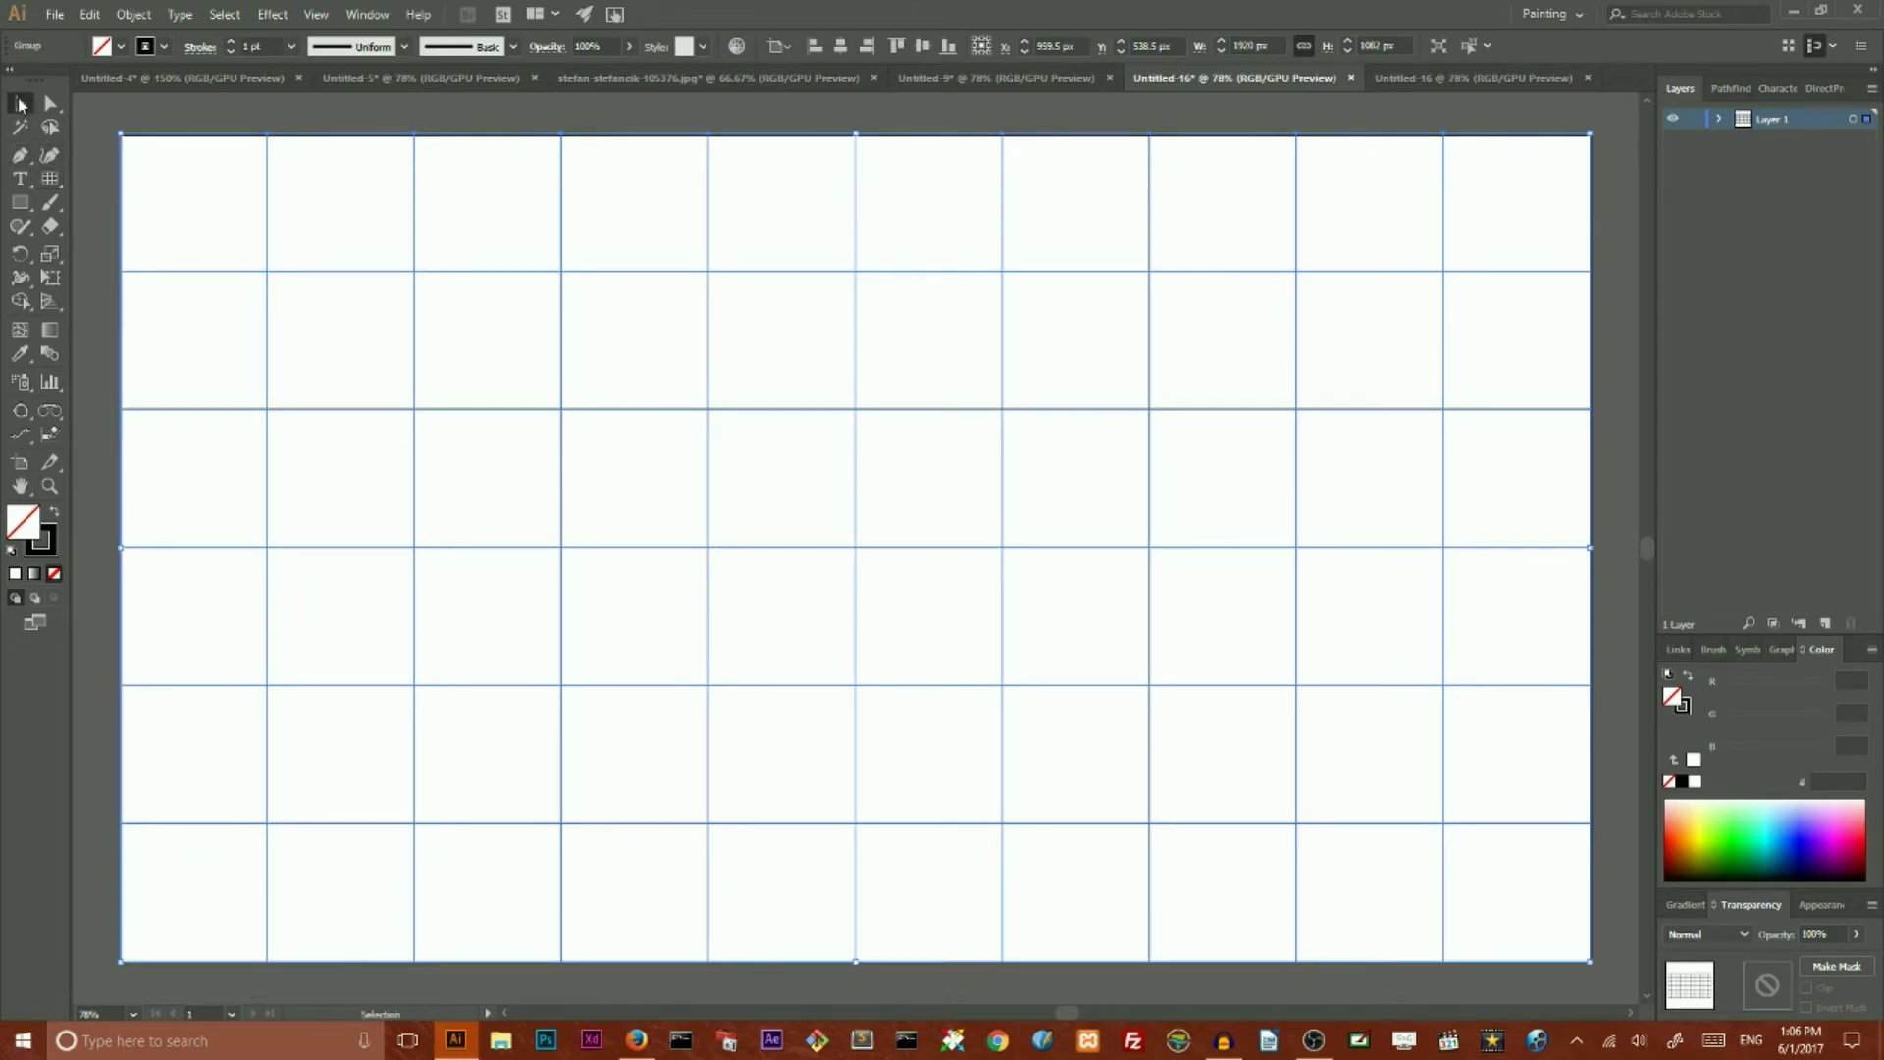
Step: Delete the grid and set Rectangular Grid options: height, horizontal dividers, and 10 vertical dividers
key("Delete")
left_click(50, 178)
left_click(139, 172)
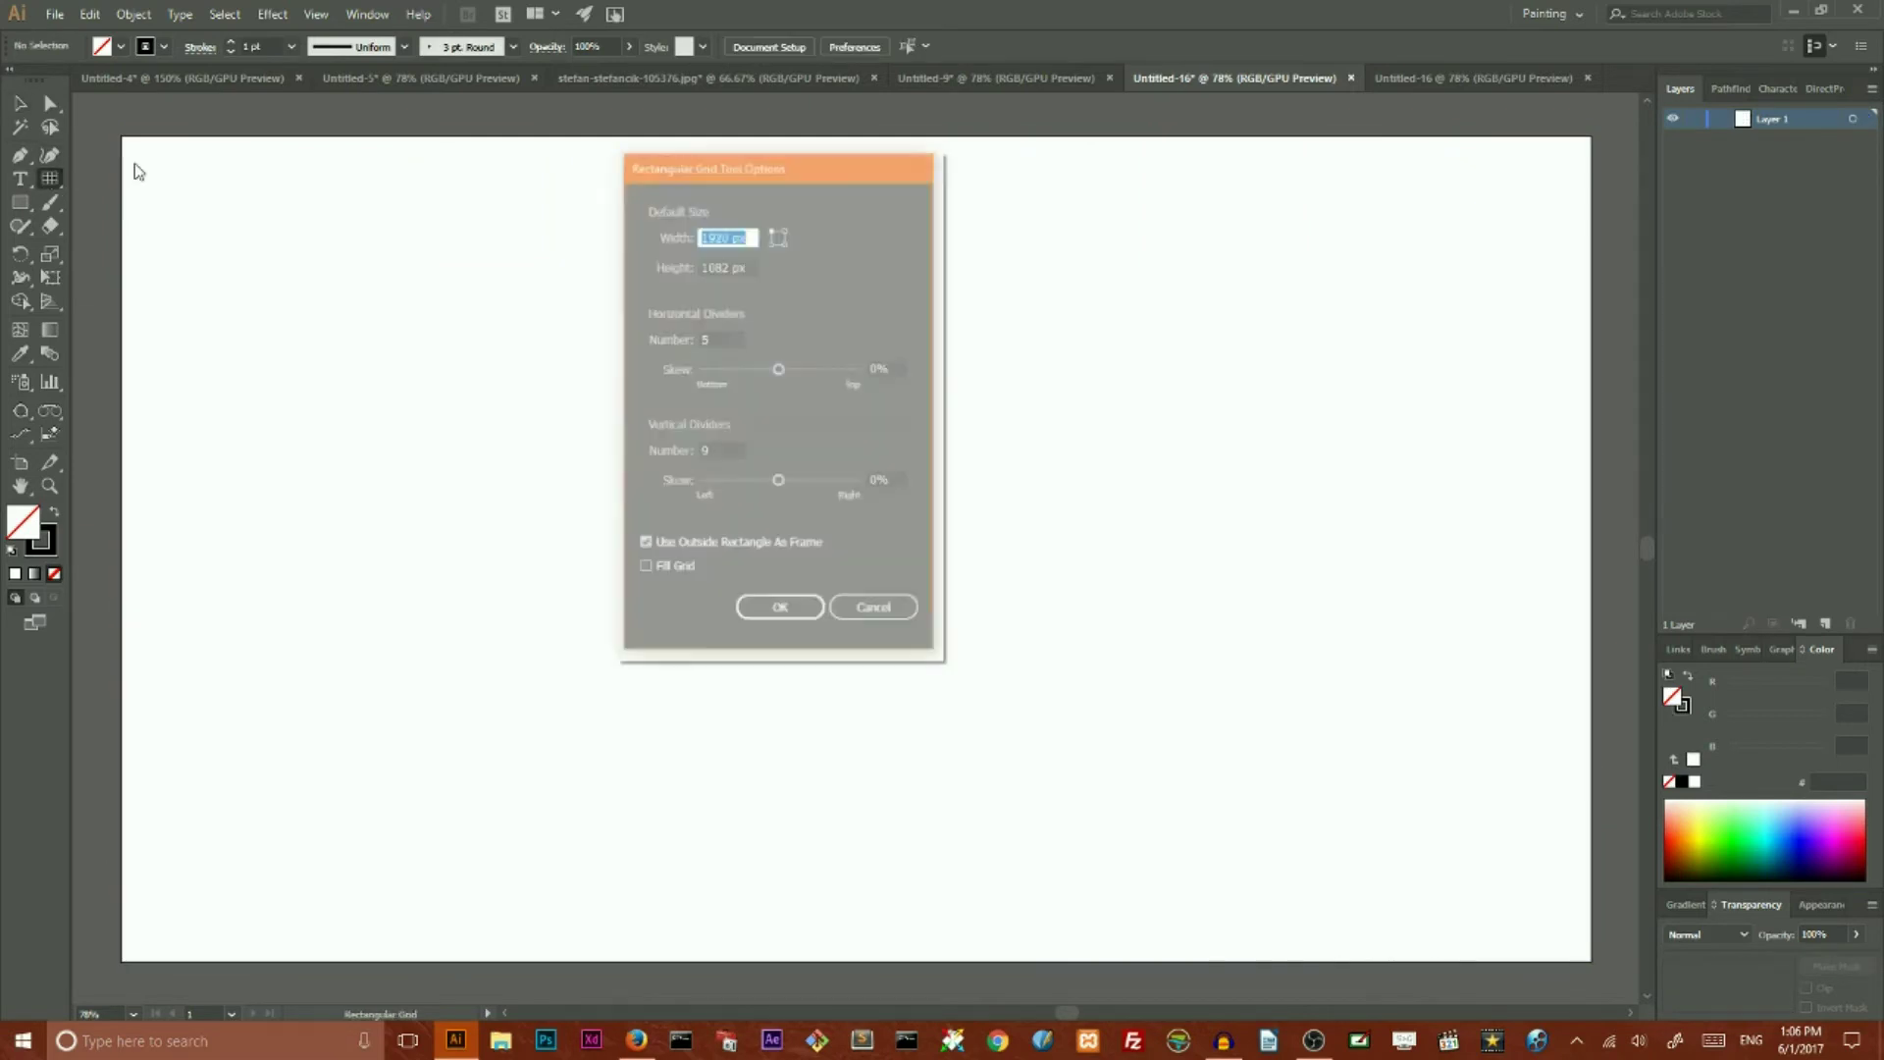
left_click(722, 265)
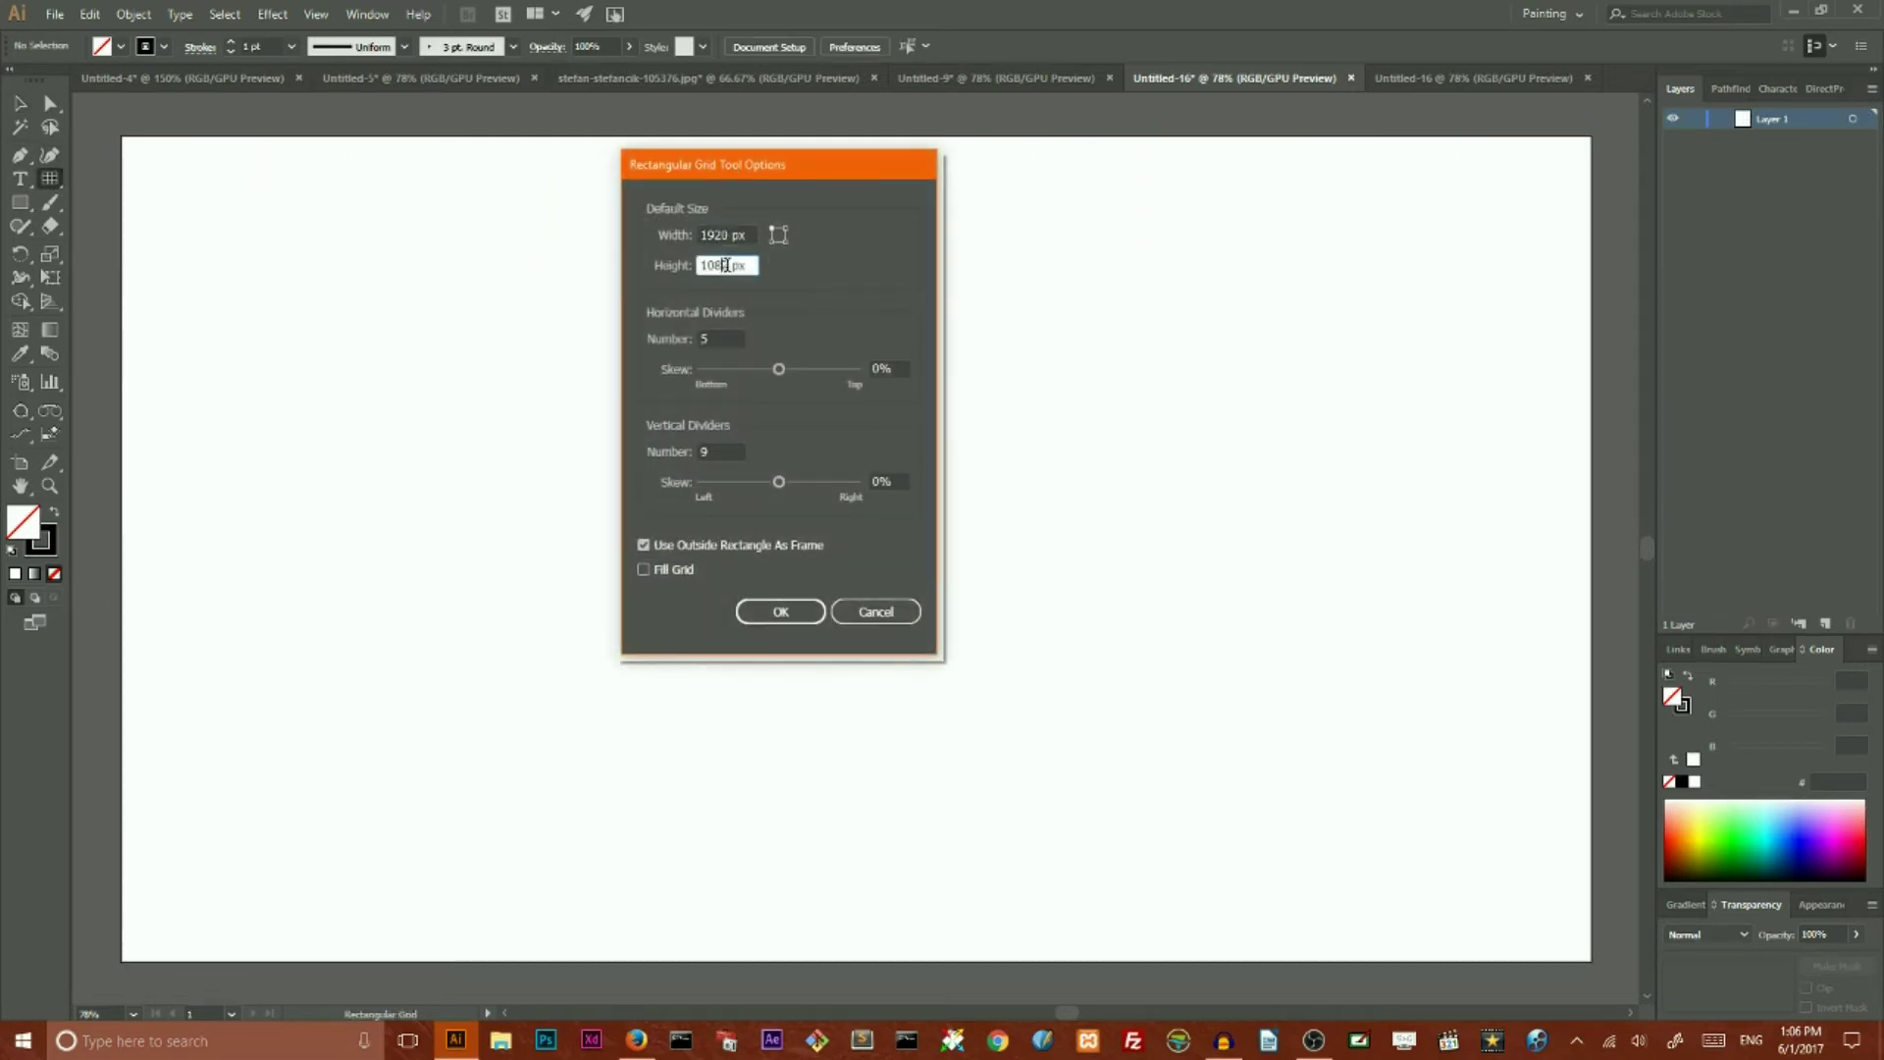
double_click(726, 265)
left_click(727, 340)
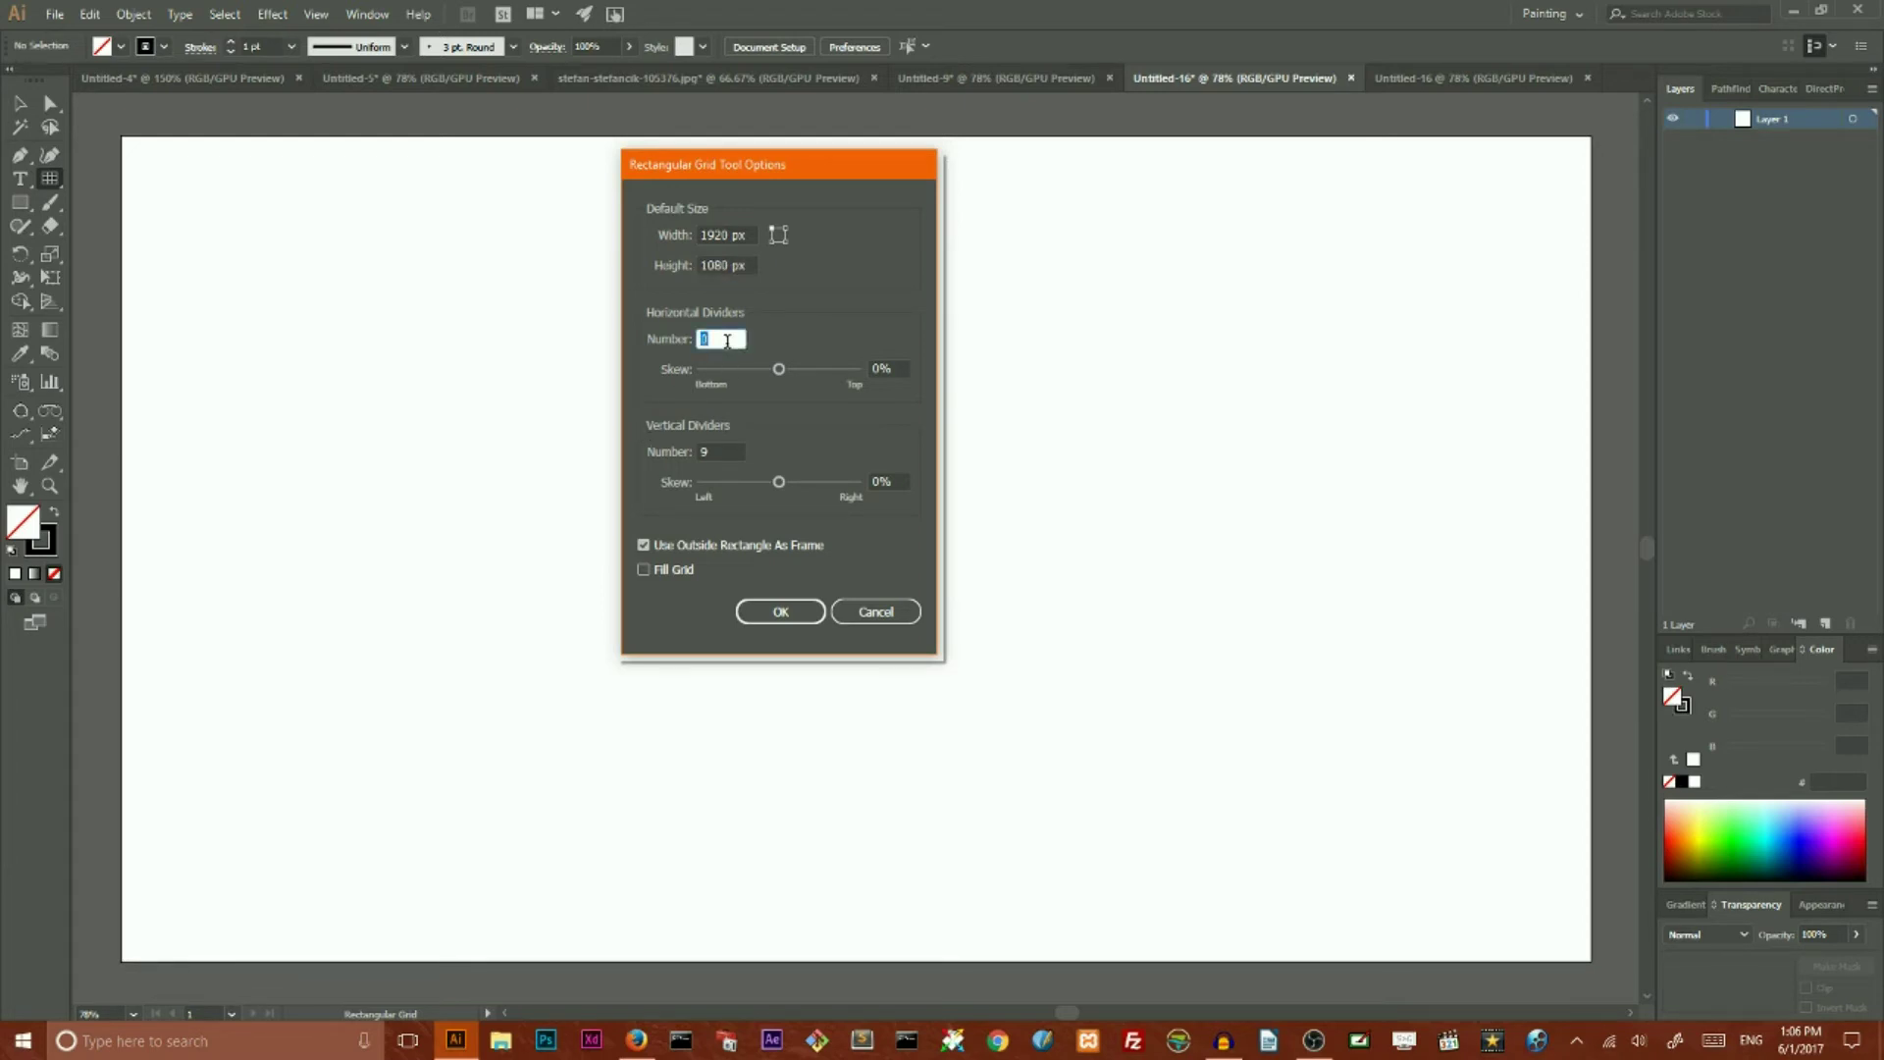
left_click(730, 452)
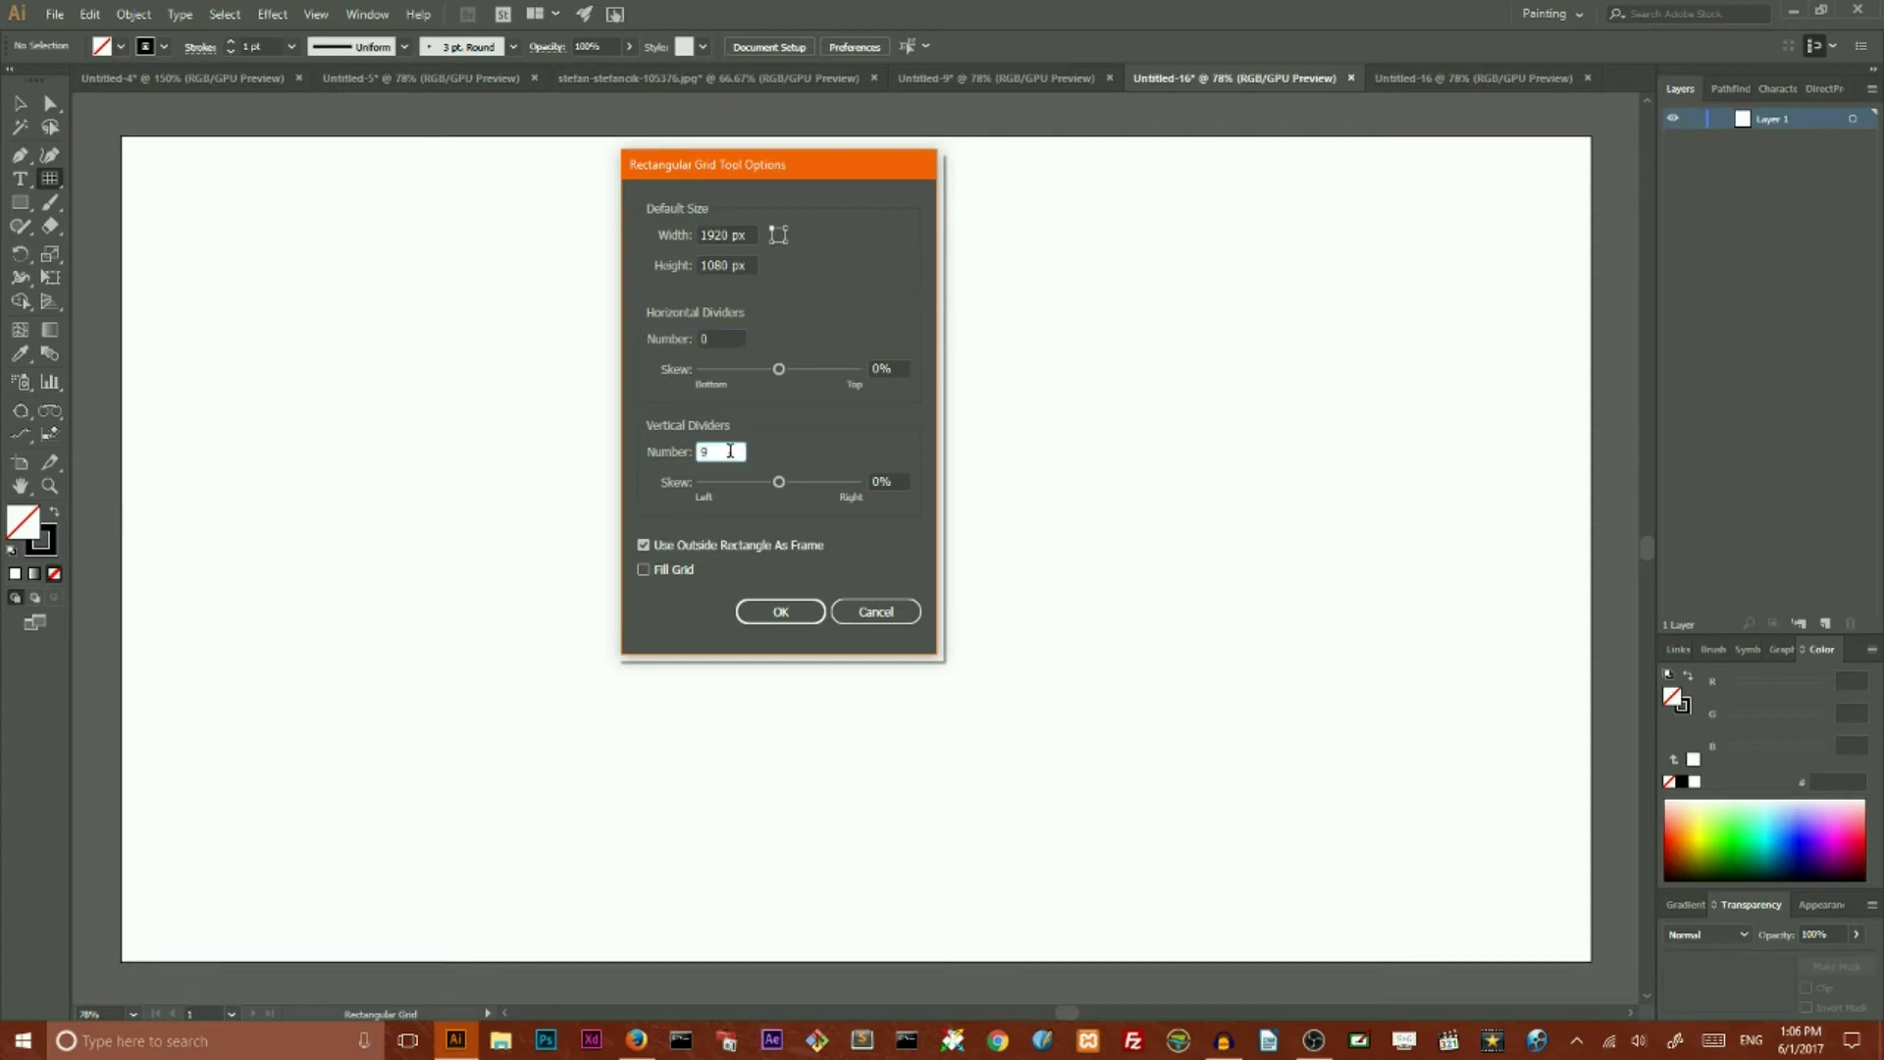
key("Up")
left_click(780, 611)
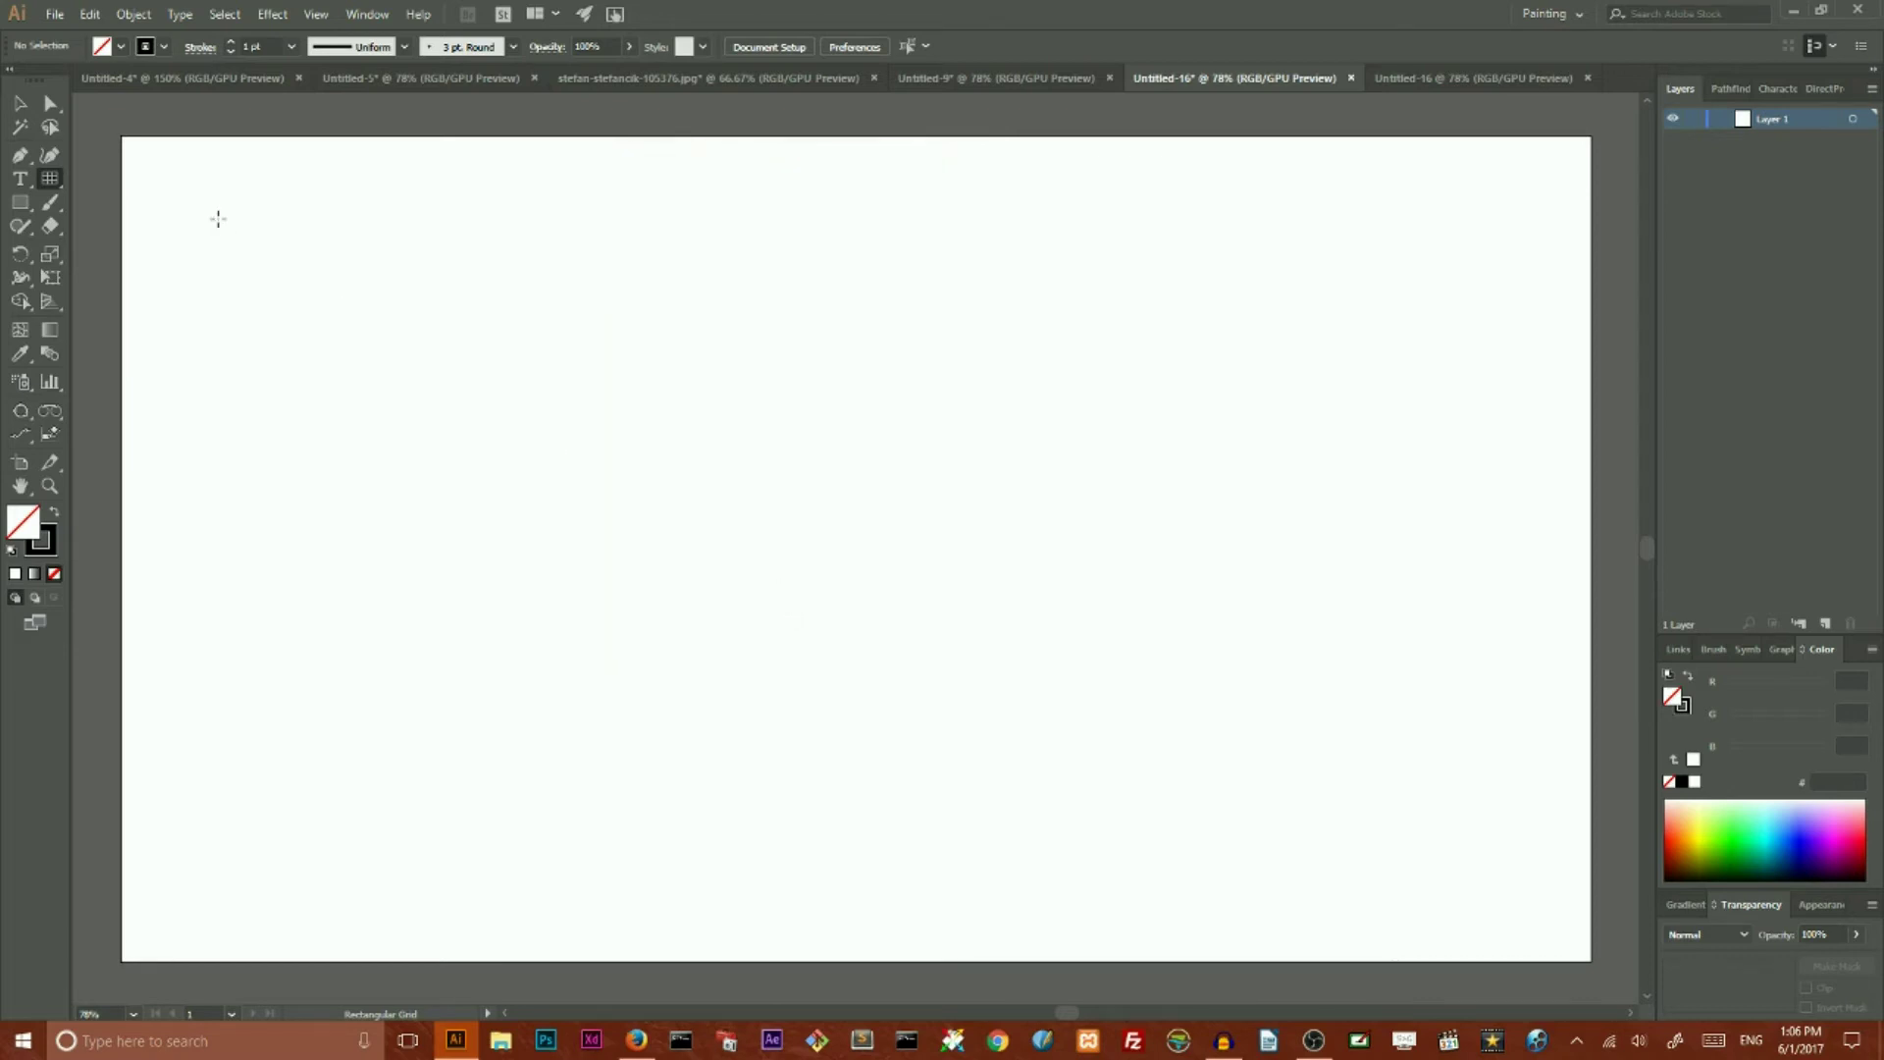
Step: Draw the grid from the options dialog and centre it horizontally and vertically on the artboard
left_click(449, 310)
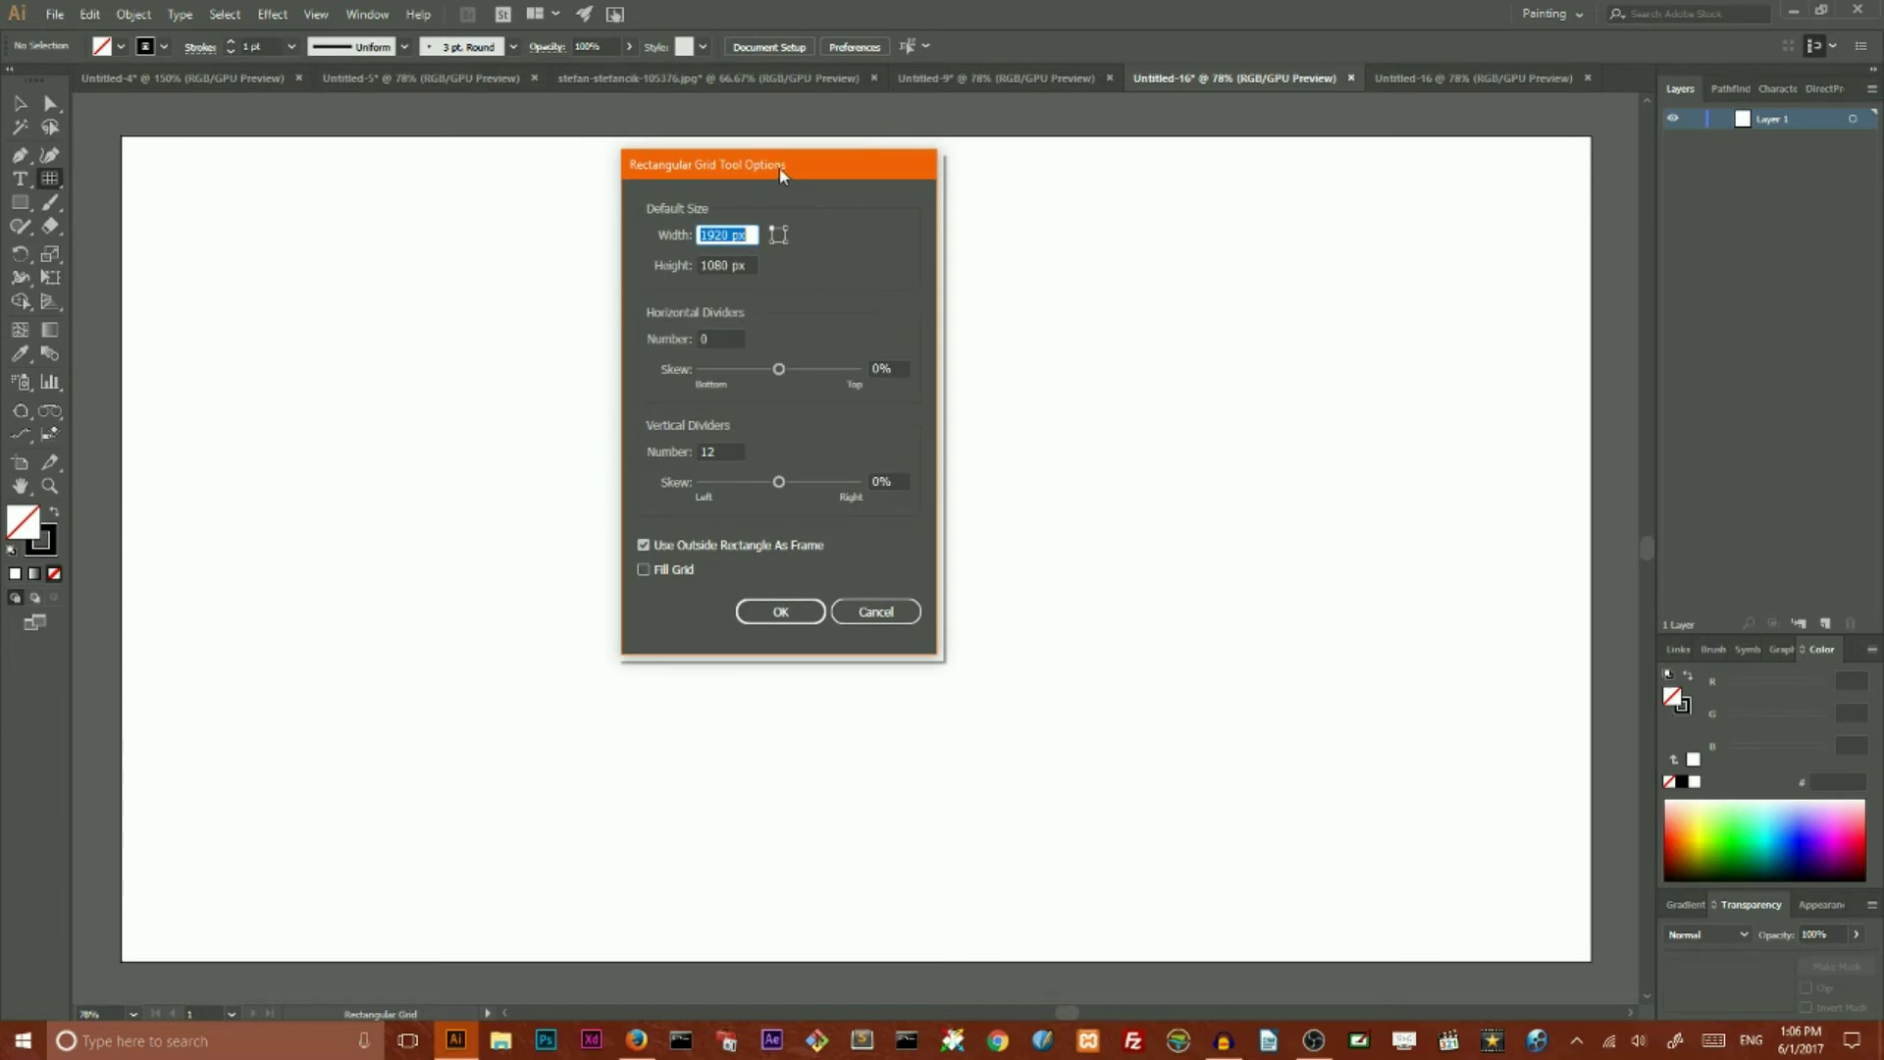
left_click_drag(780, 174, 907, 169)
left_click(907, 611)
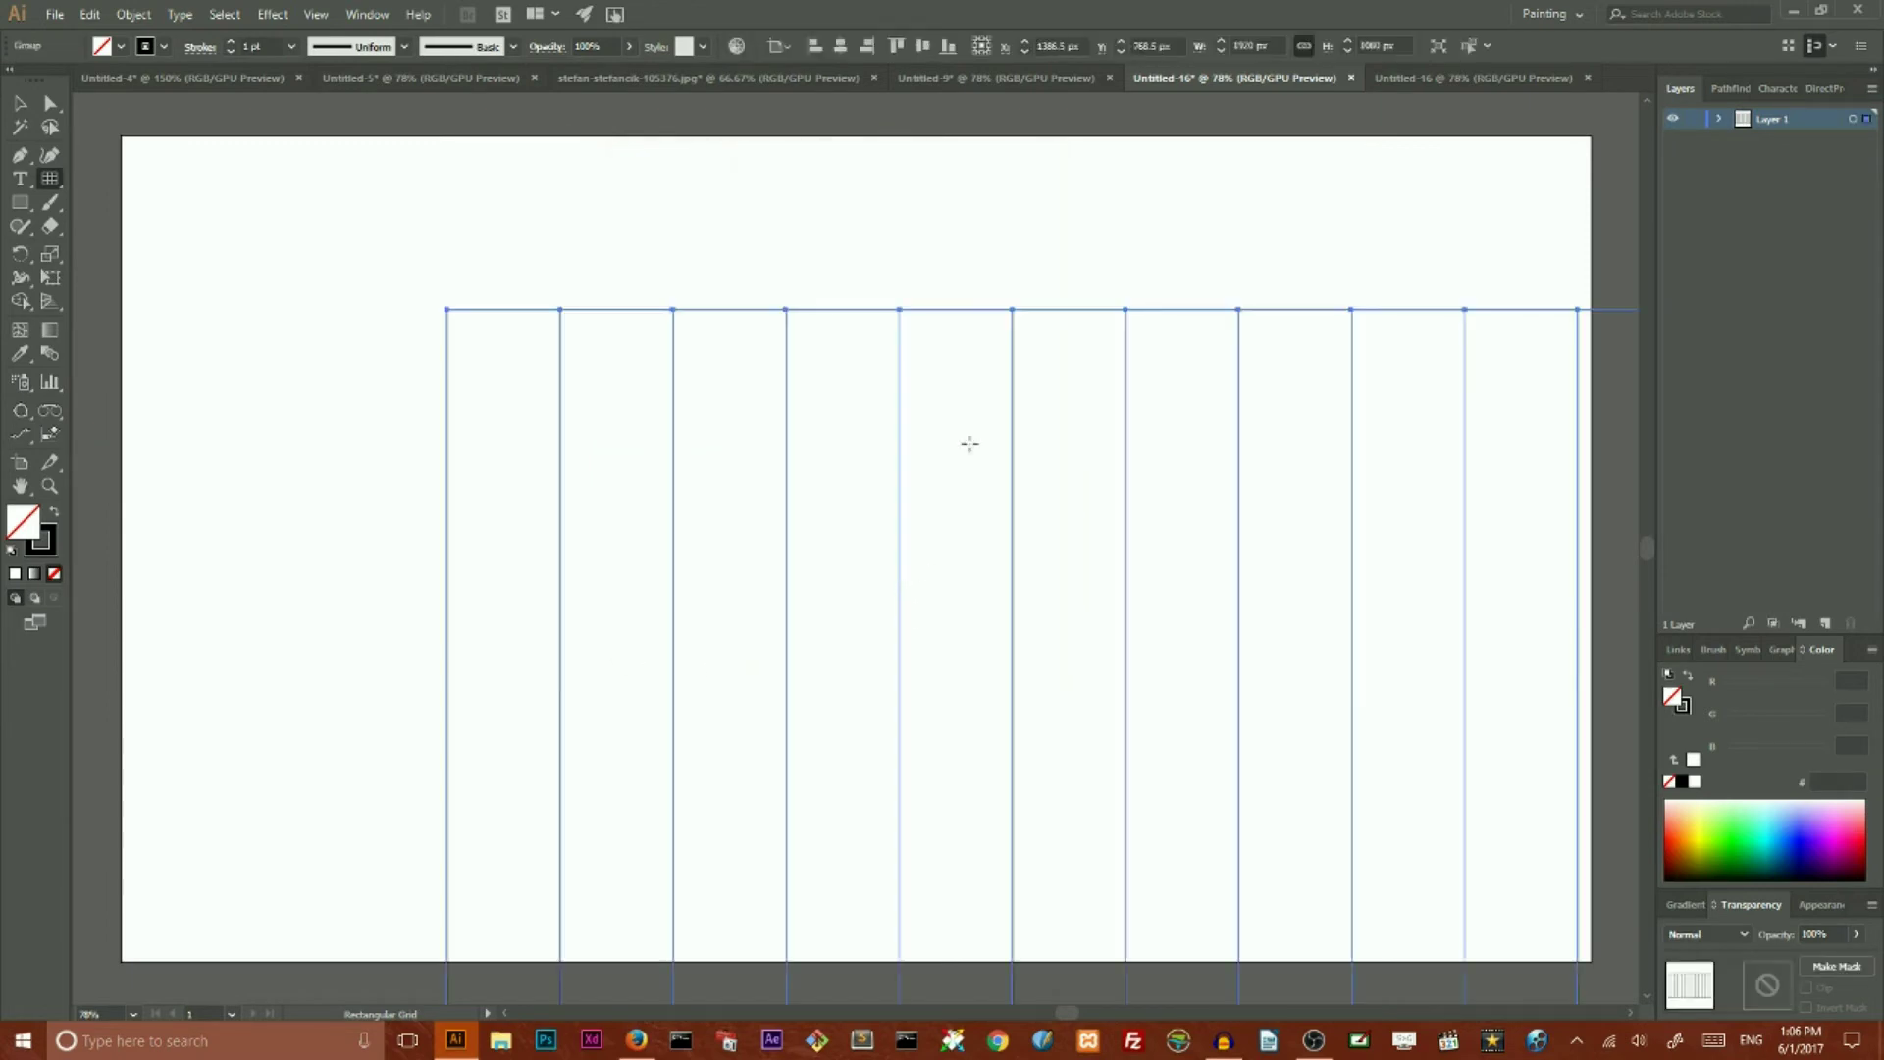
left_click(846, 47)
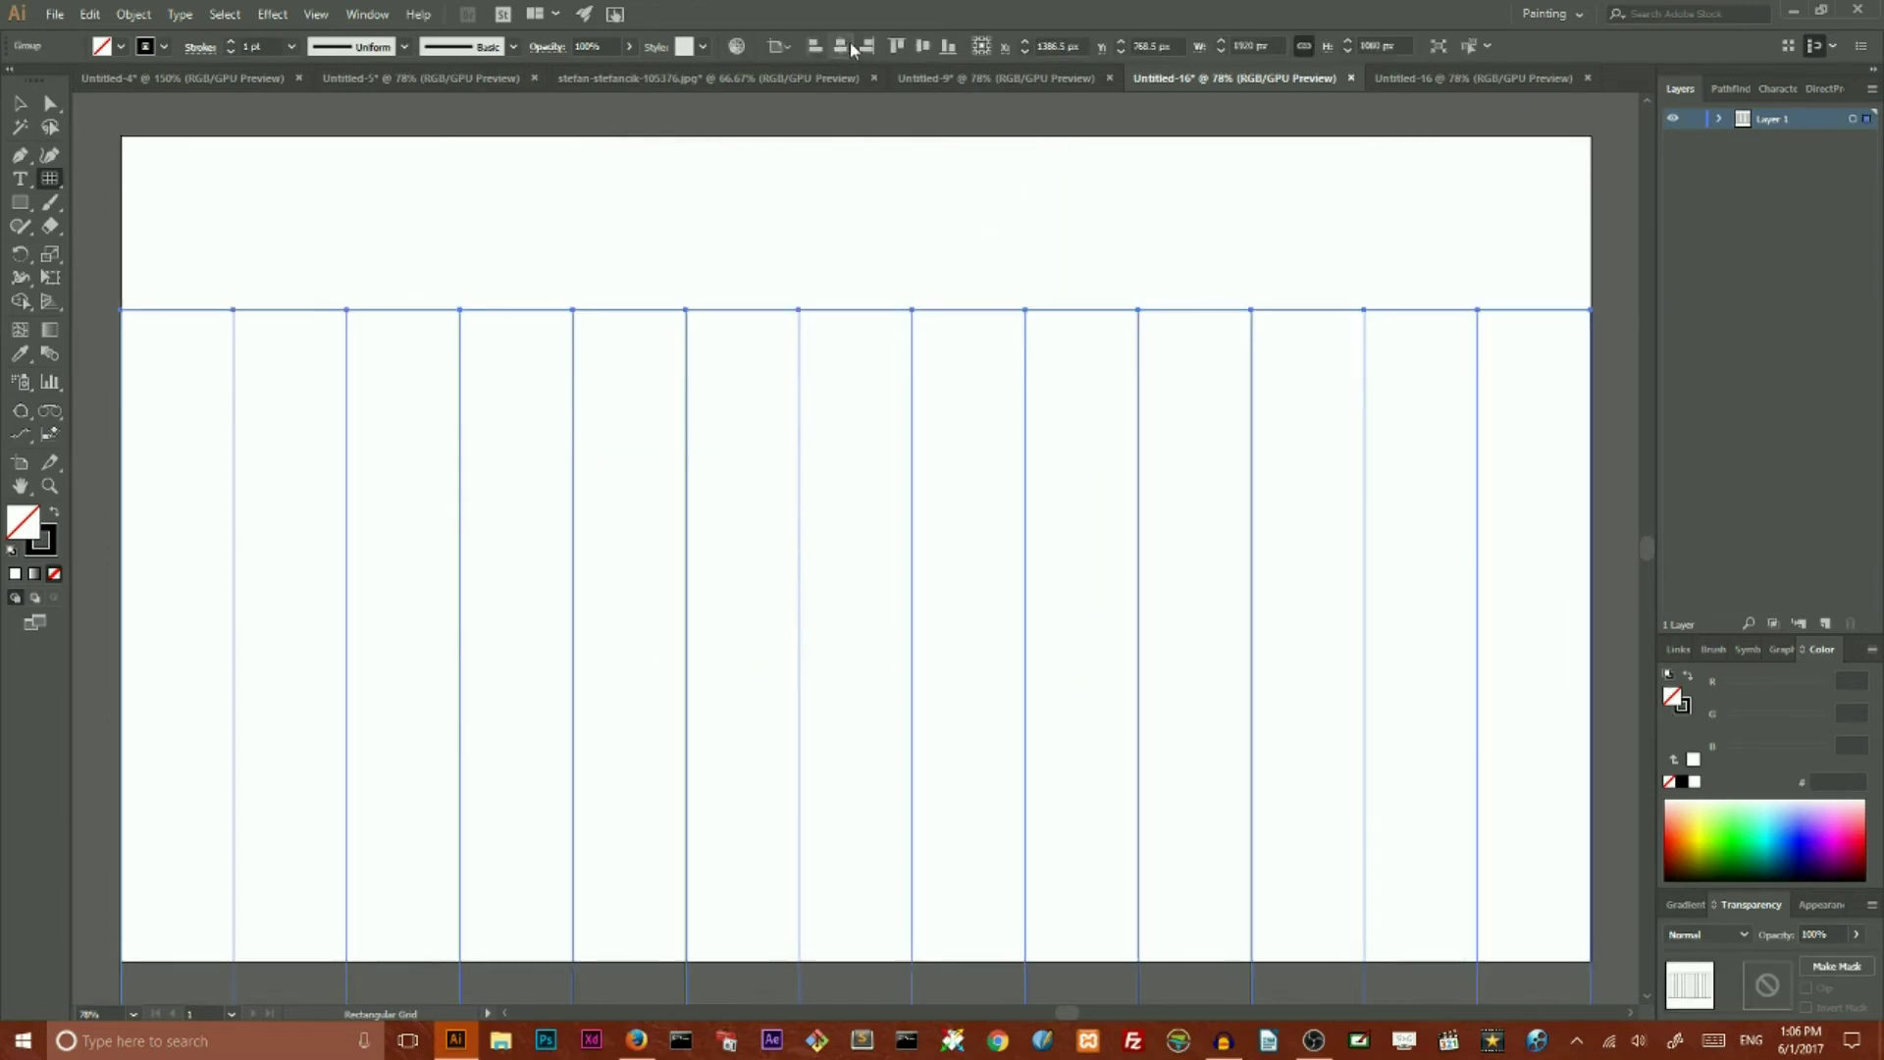
left_click(920, 47)
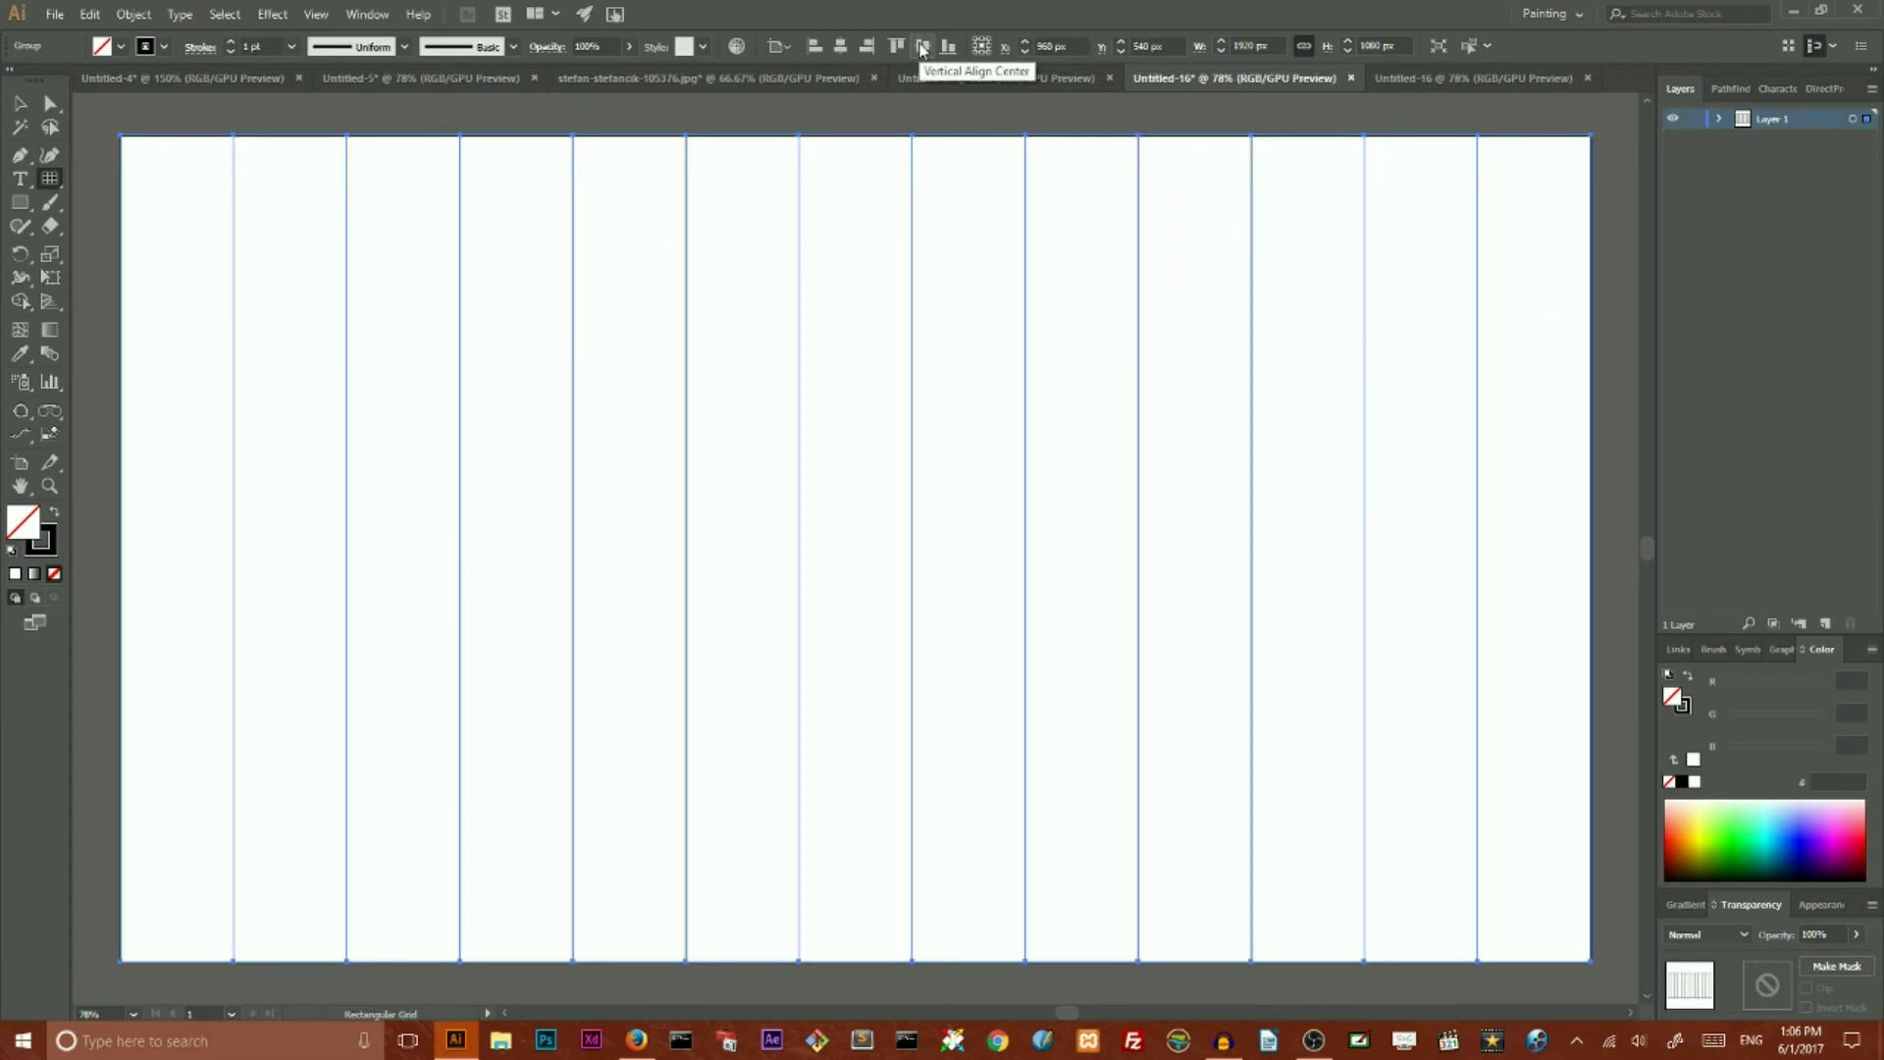
Step: Deselect the grid, then reselect it with the Selection tool
left_click(18, 104)
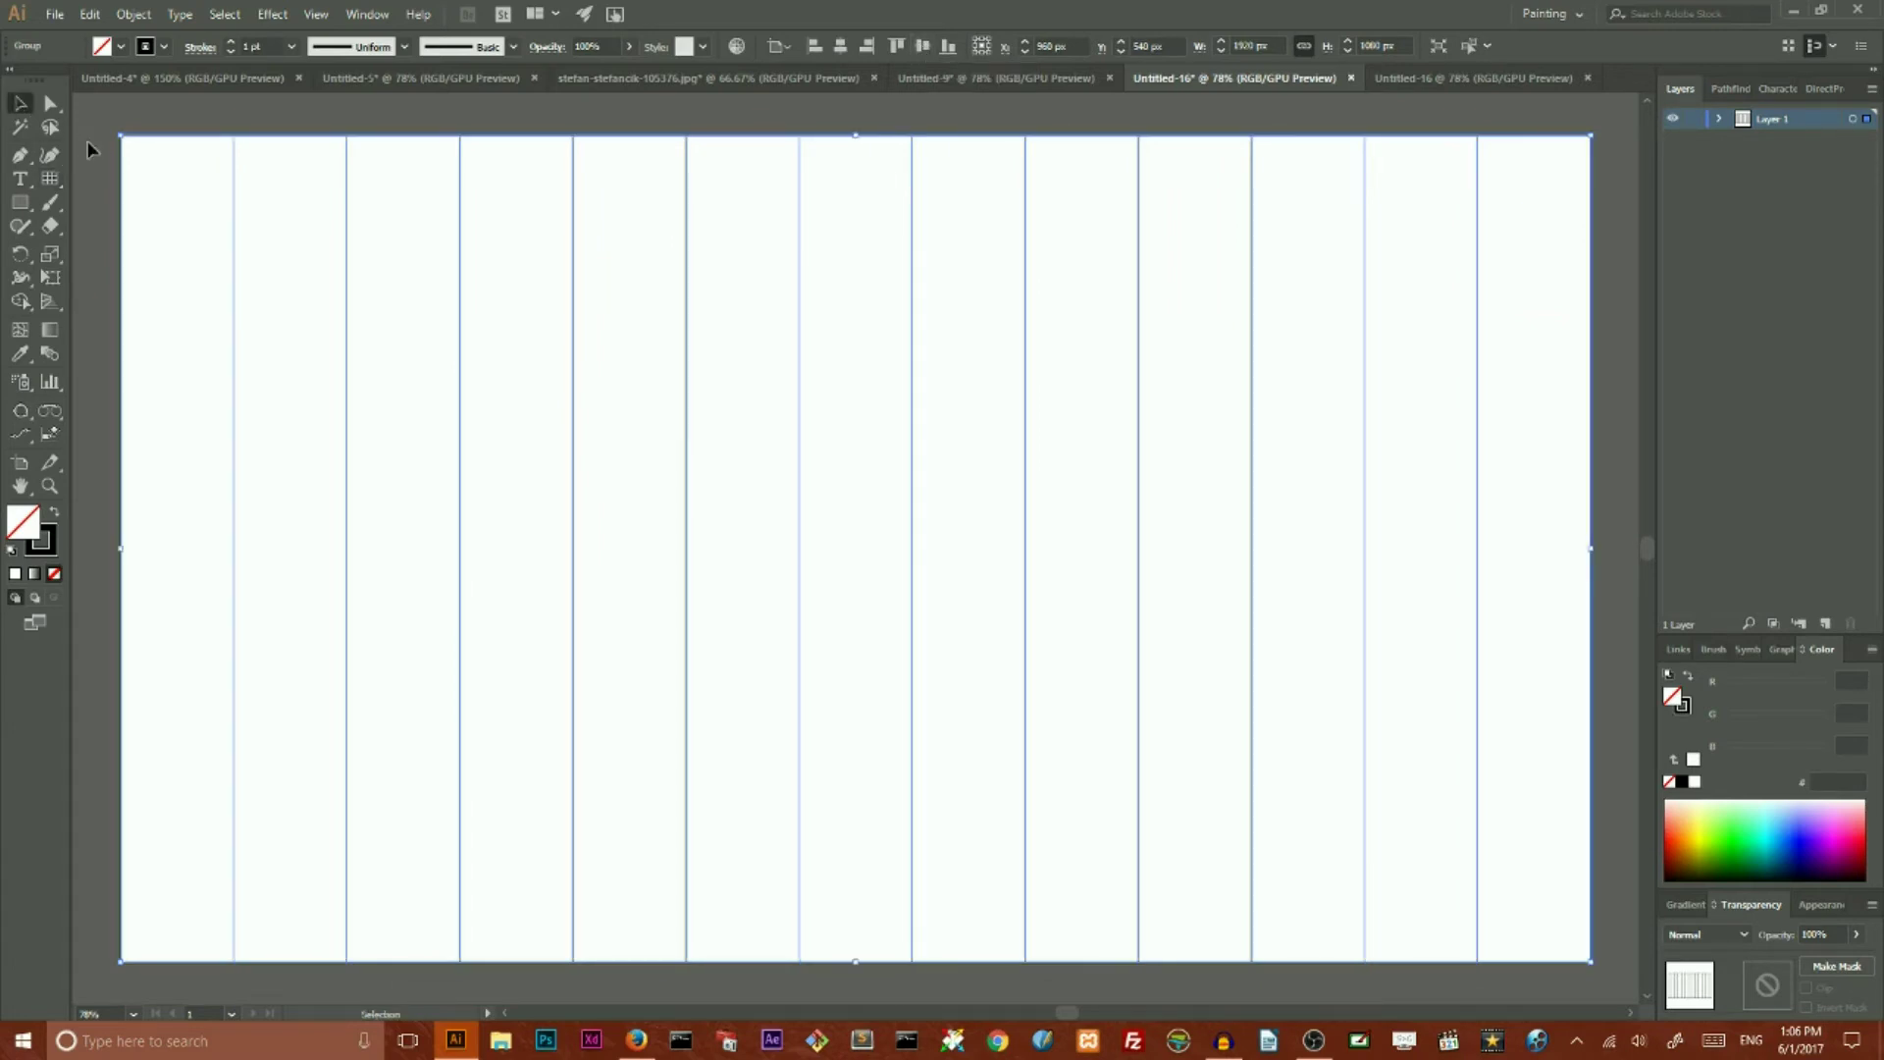
left_click(103, 140)
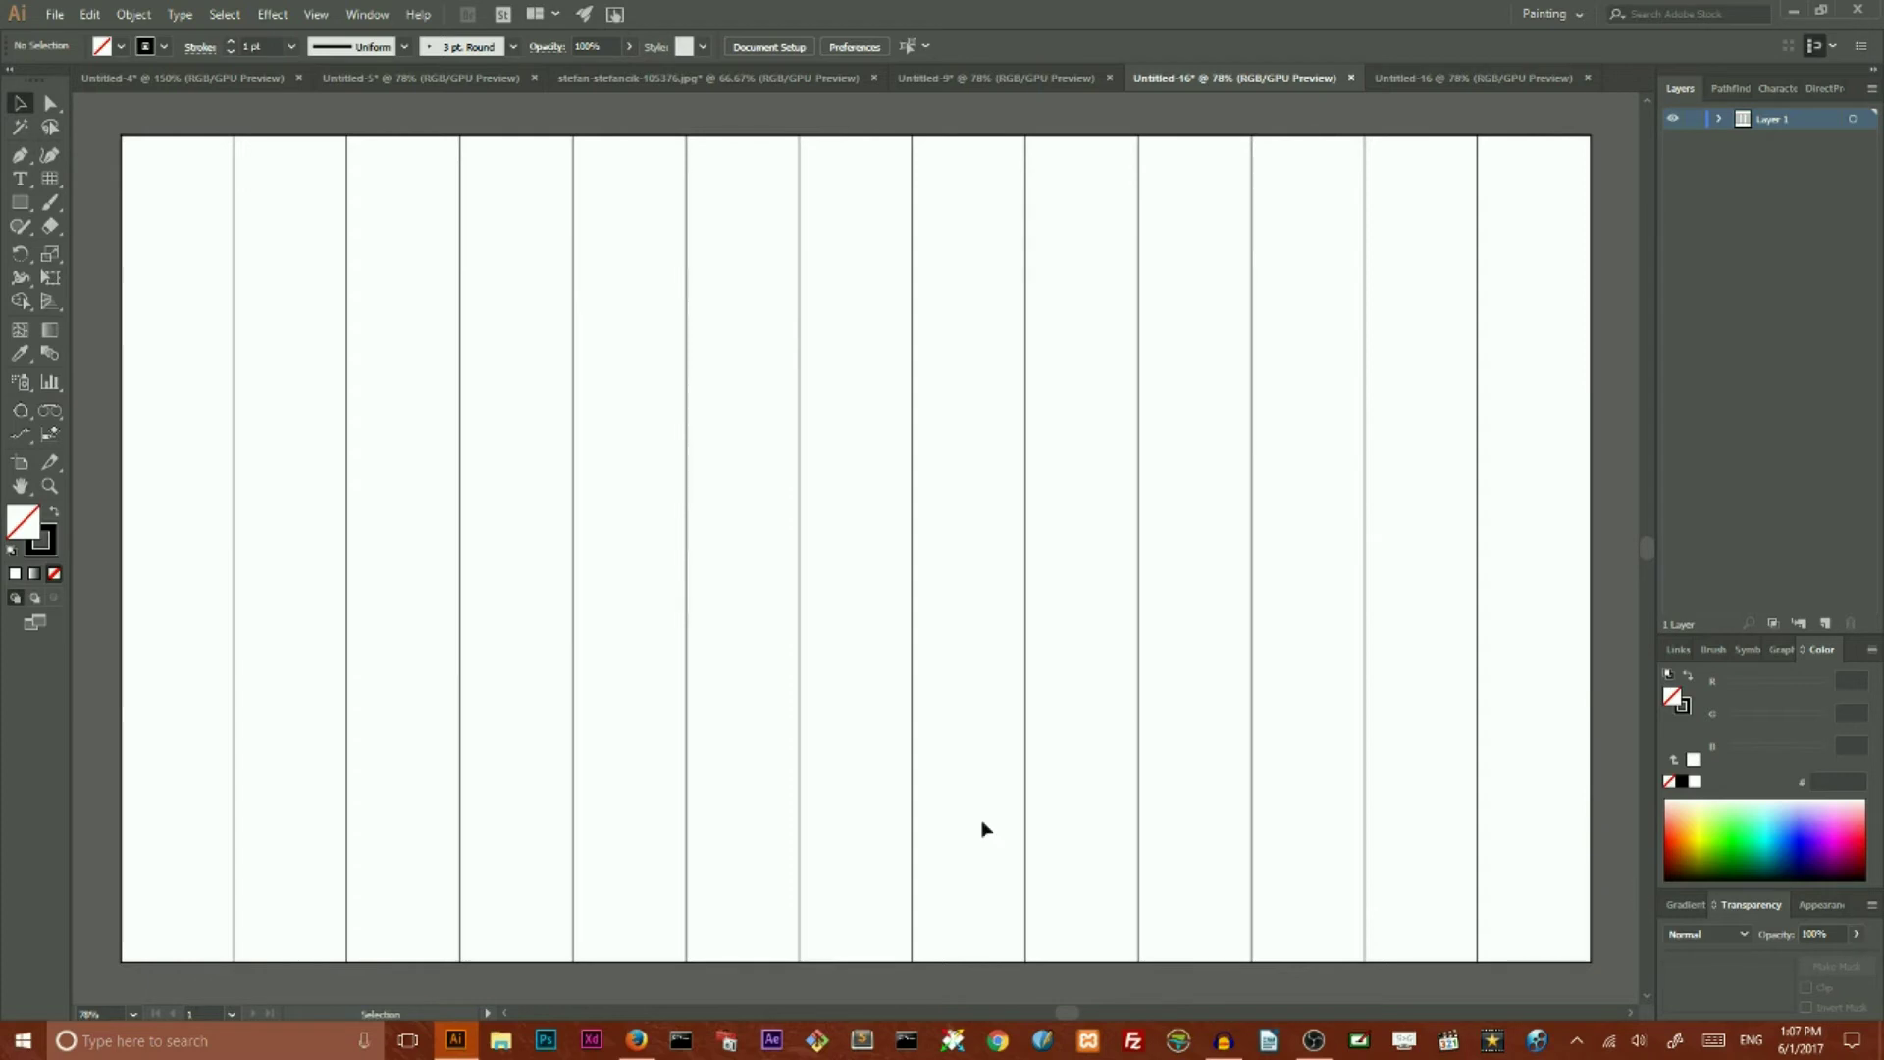
left_click(234, 172)
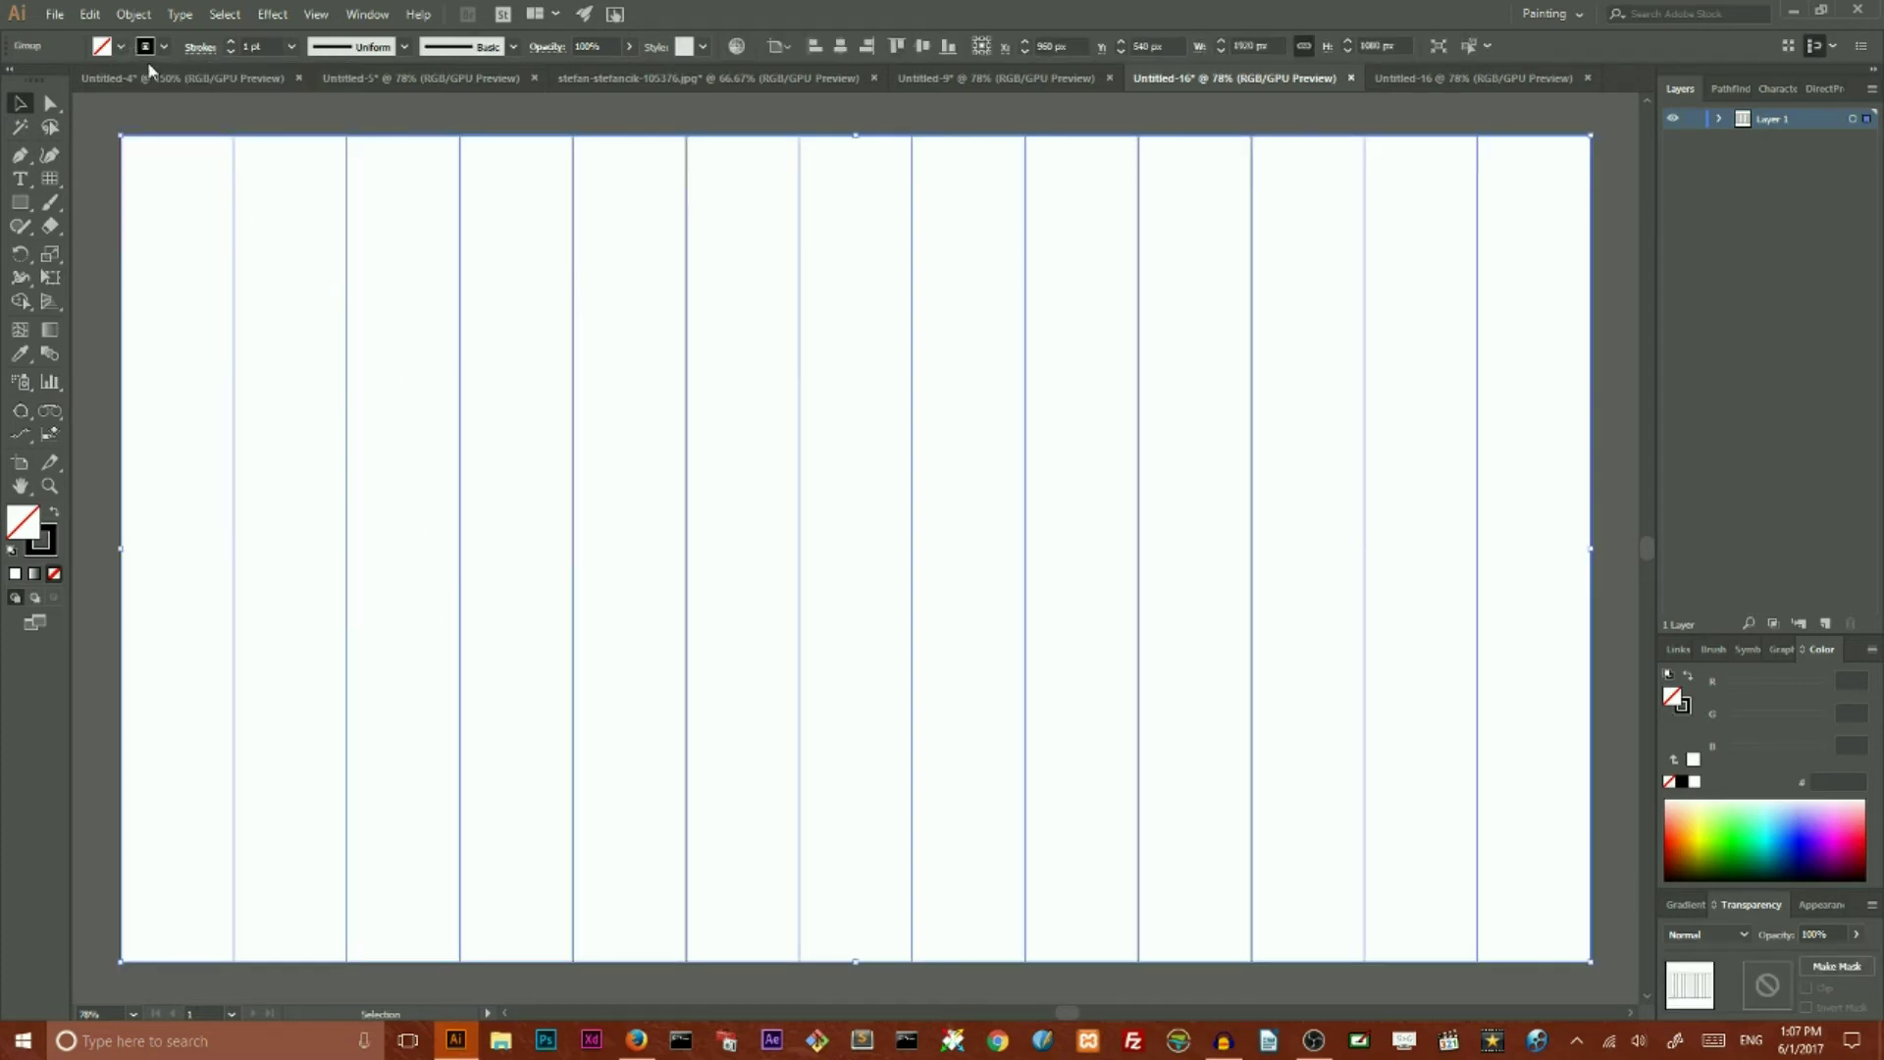
Step: Raise the grid's stroke weight to 12 pt with the stroke aligned to the inside
left_click(231, 43)
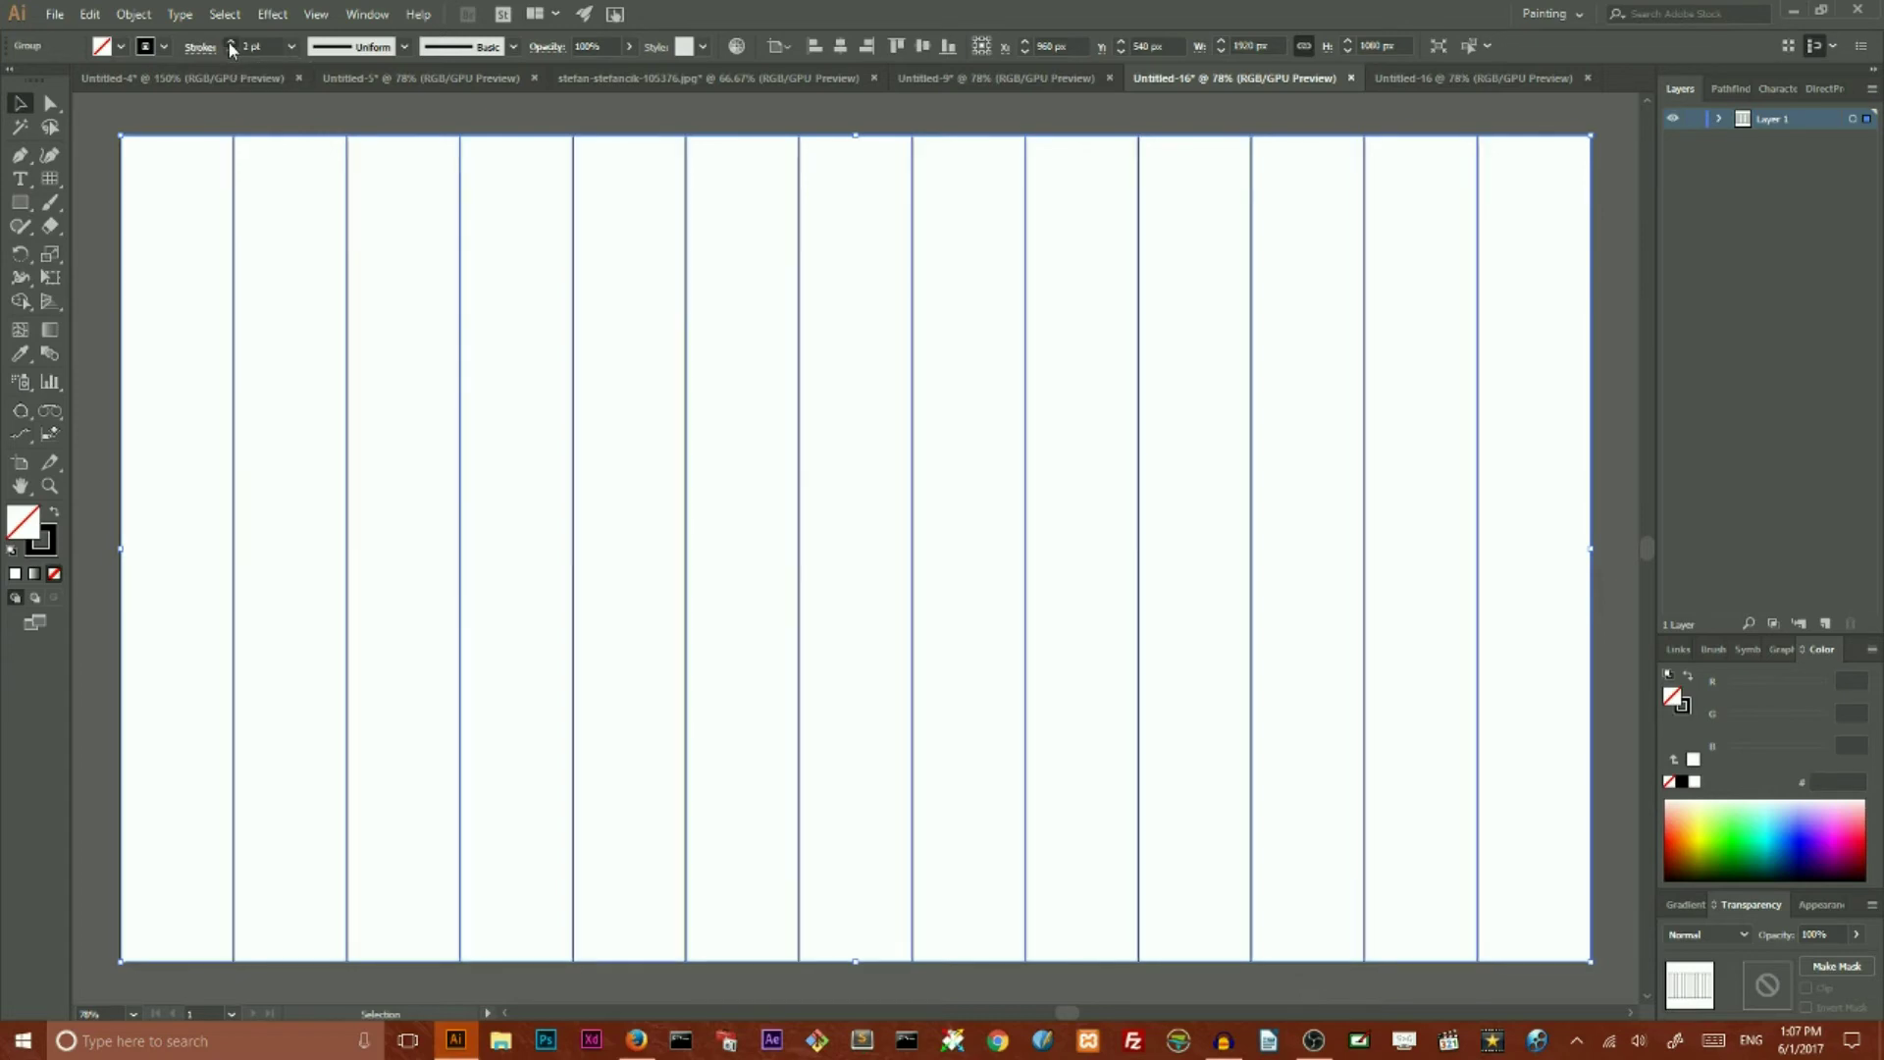
left_click(231, 43)
left_click(230, 43)
left_click(231, 43)
left_click(230, 43)
left_click(230, 43)
left_click(230, 43)
left_click(230, 43)
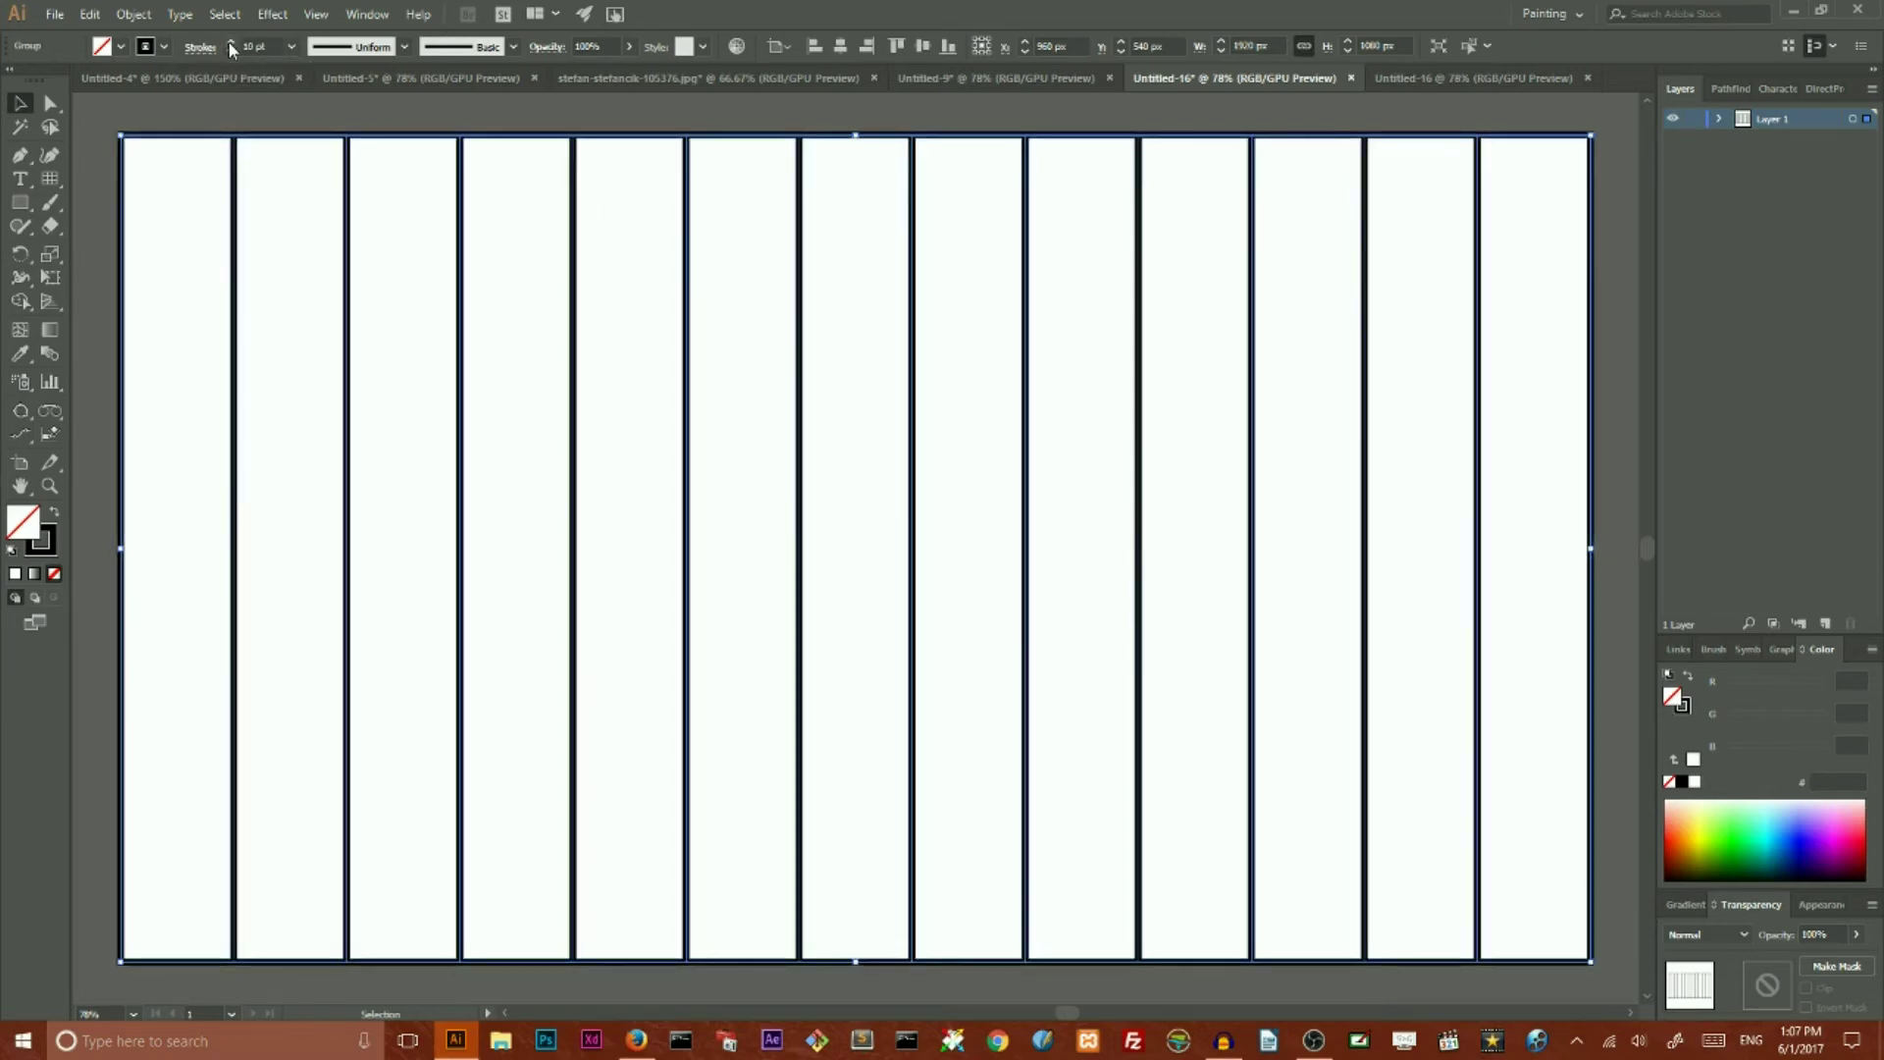
left_click(230, 43)
left_click(200, 46)
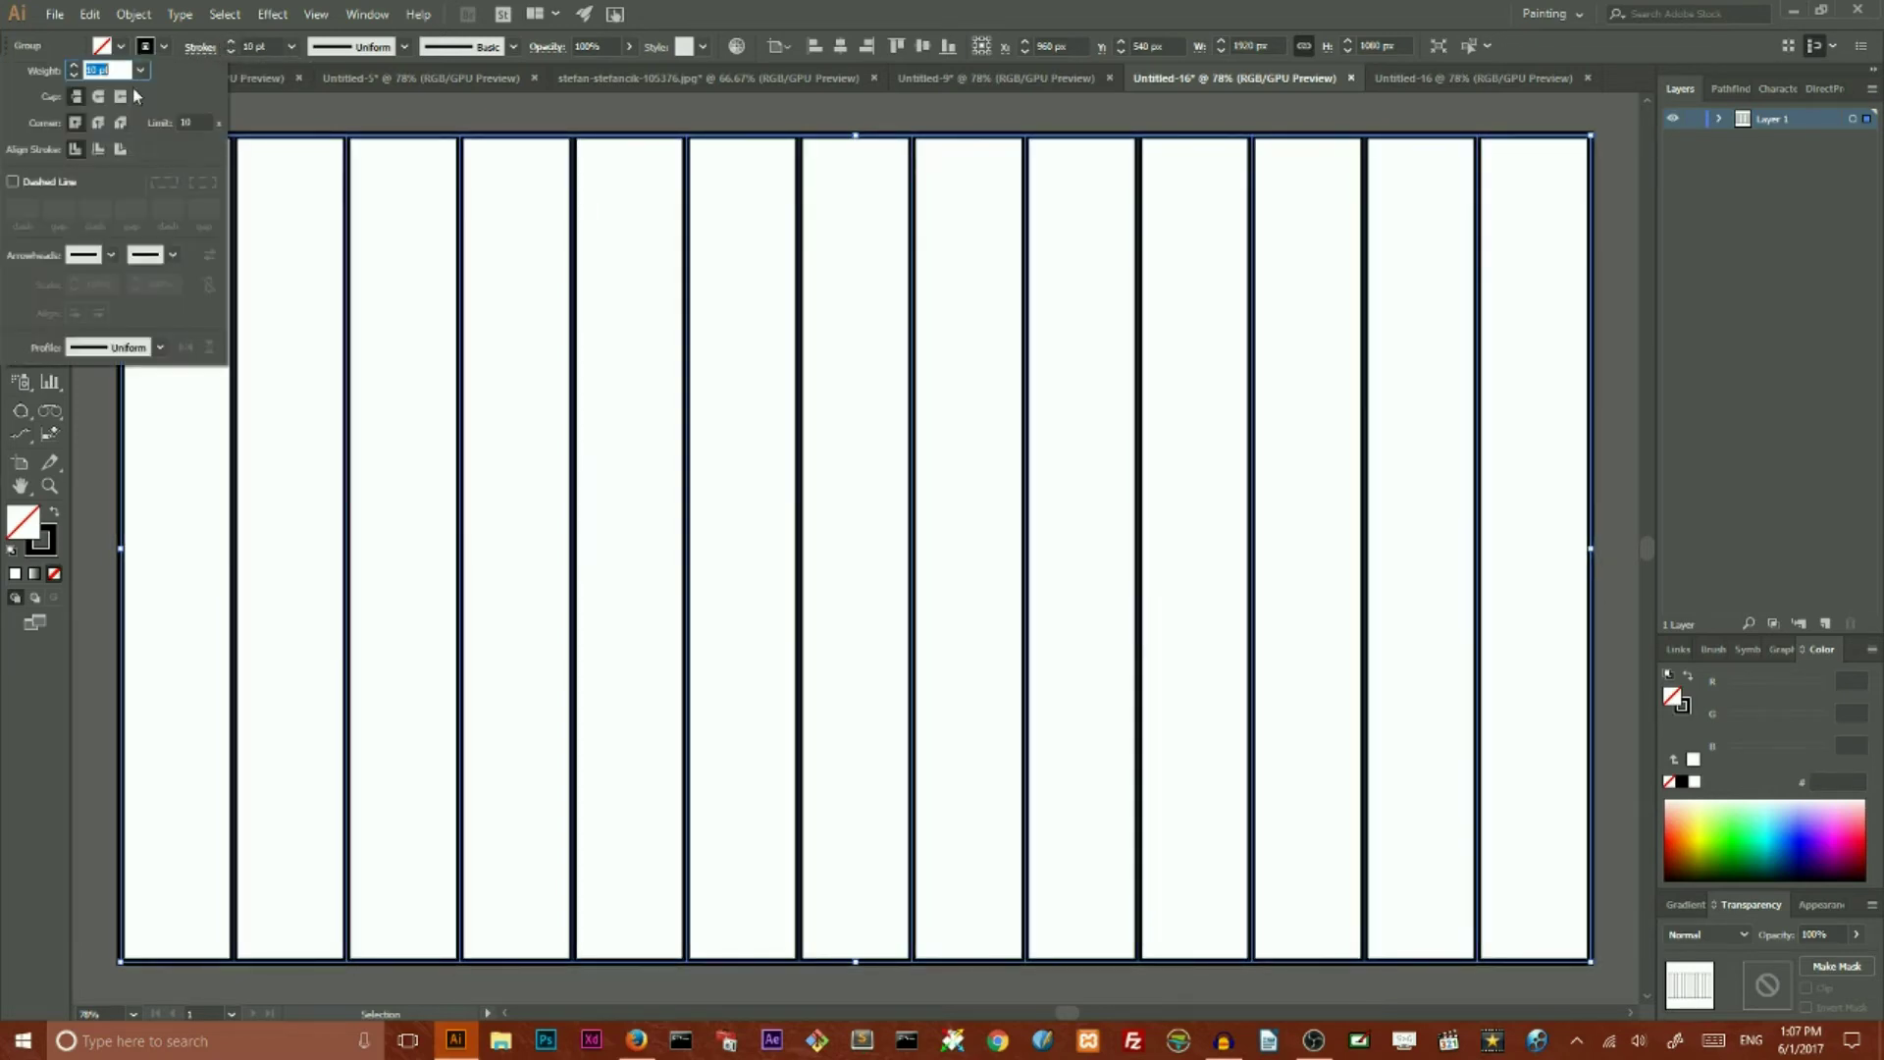
left_click(97, 149)
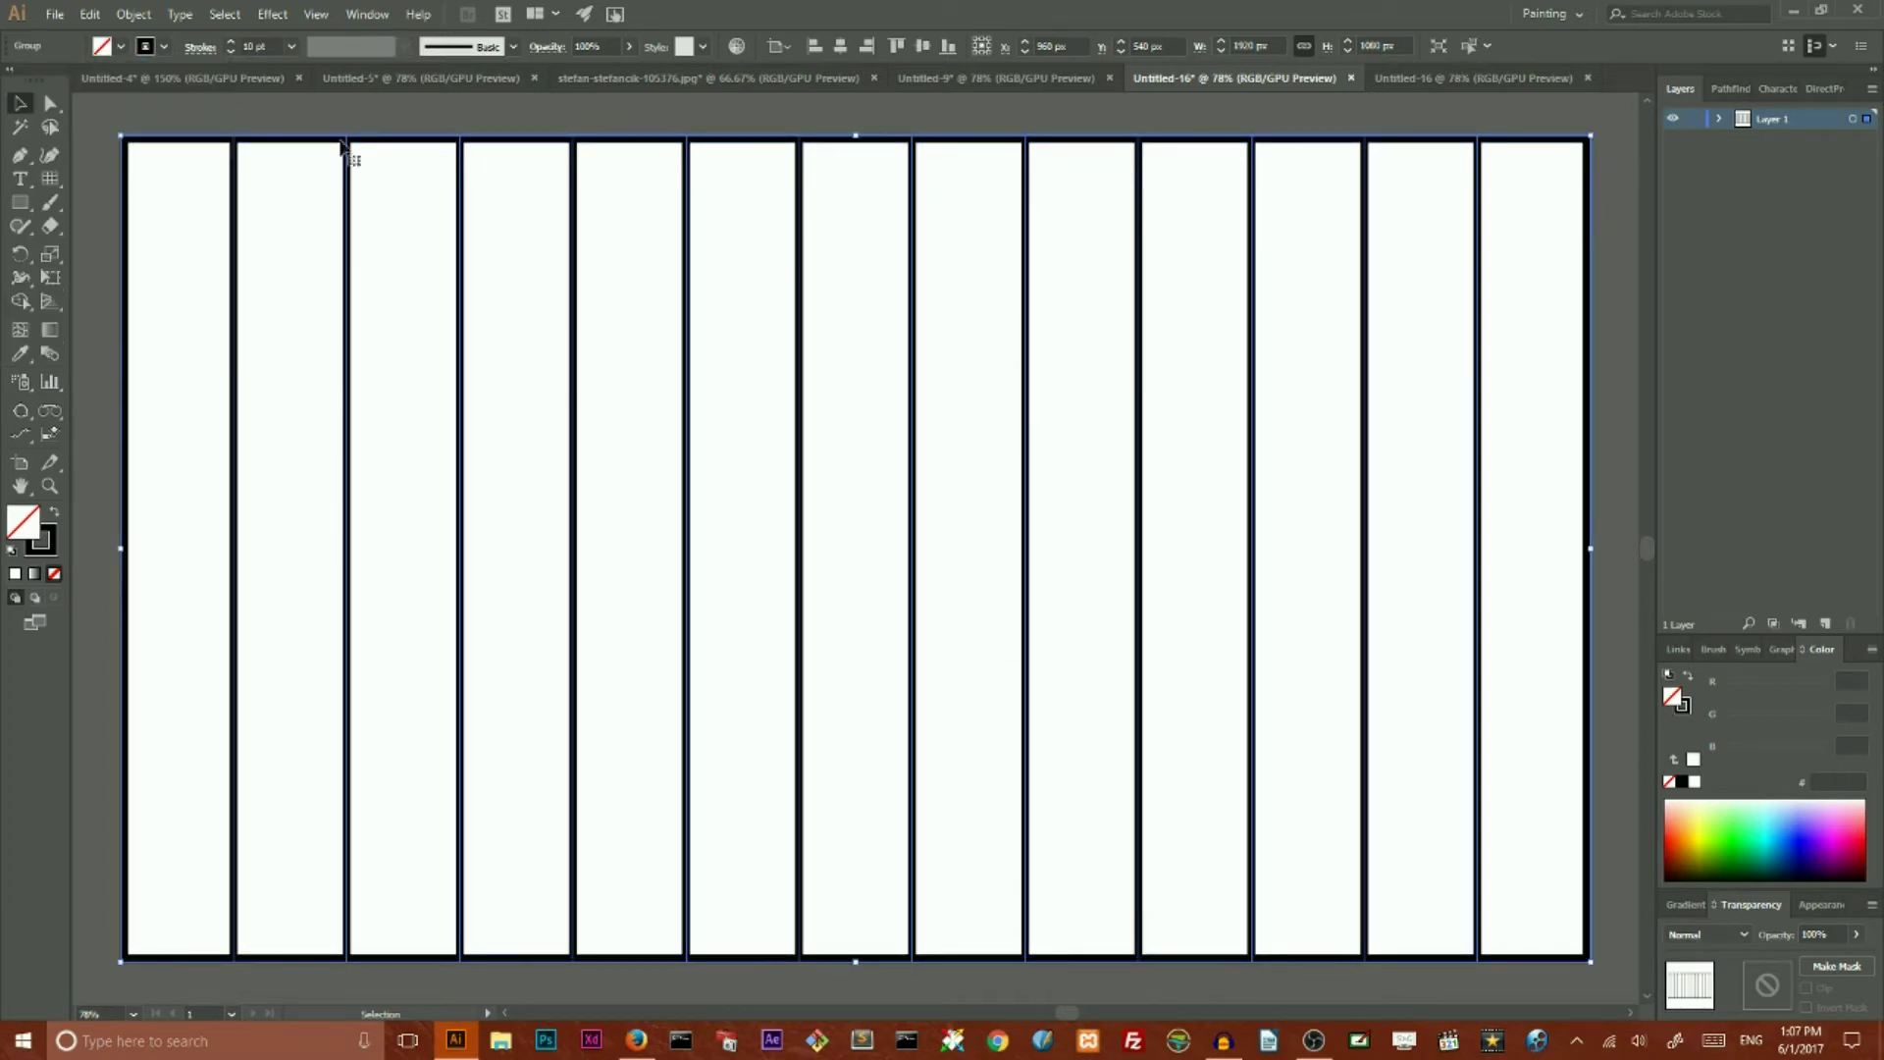
left_click(231, 42)
left_click(232, 42)
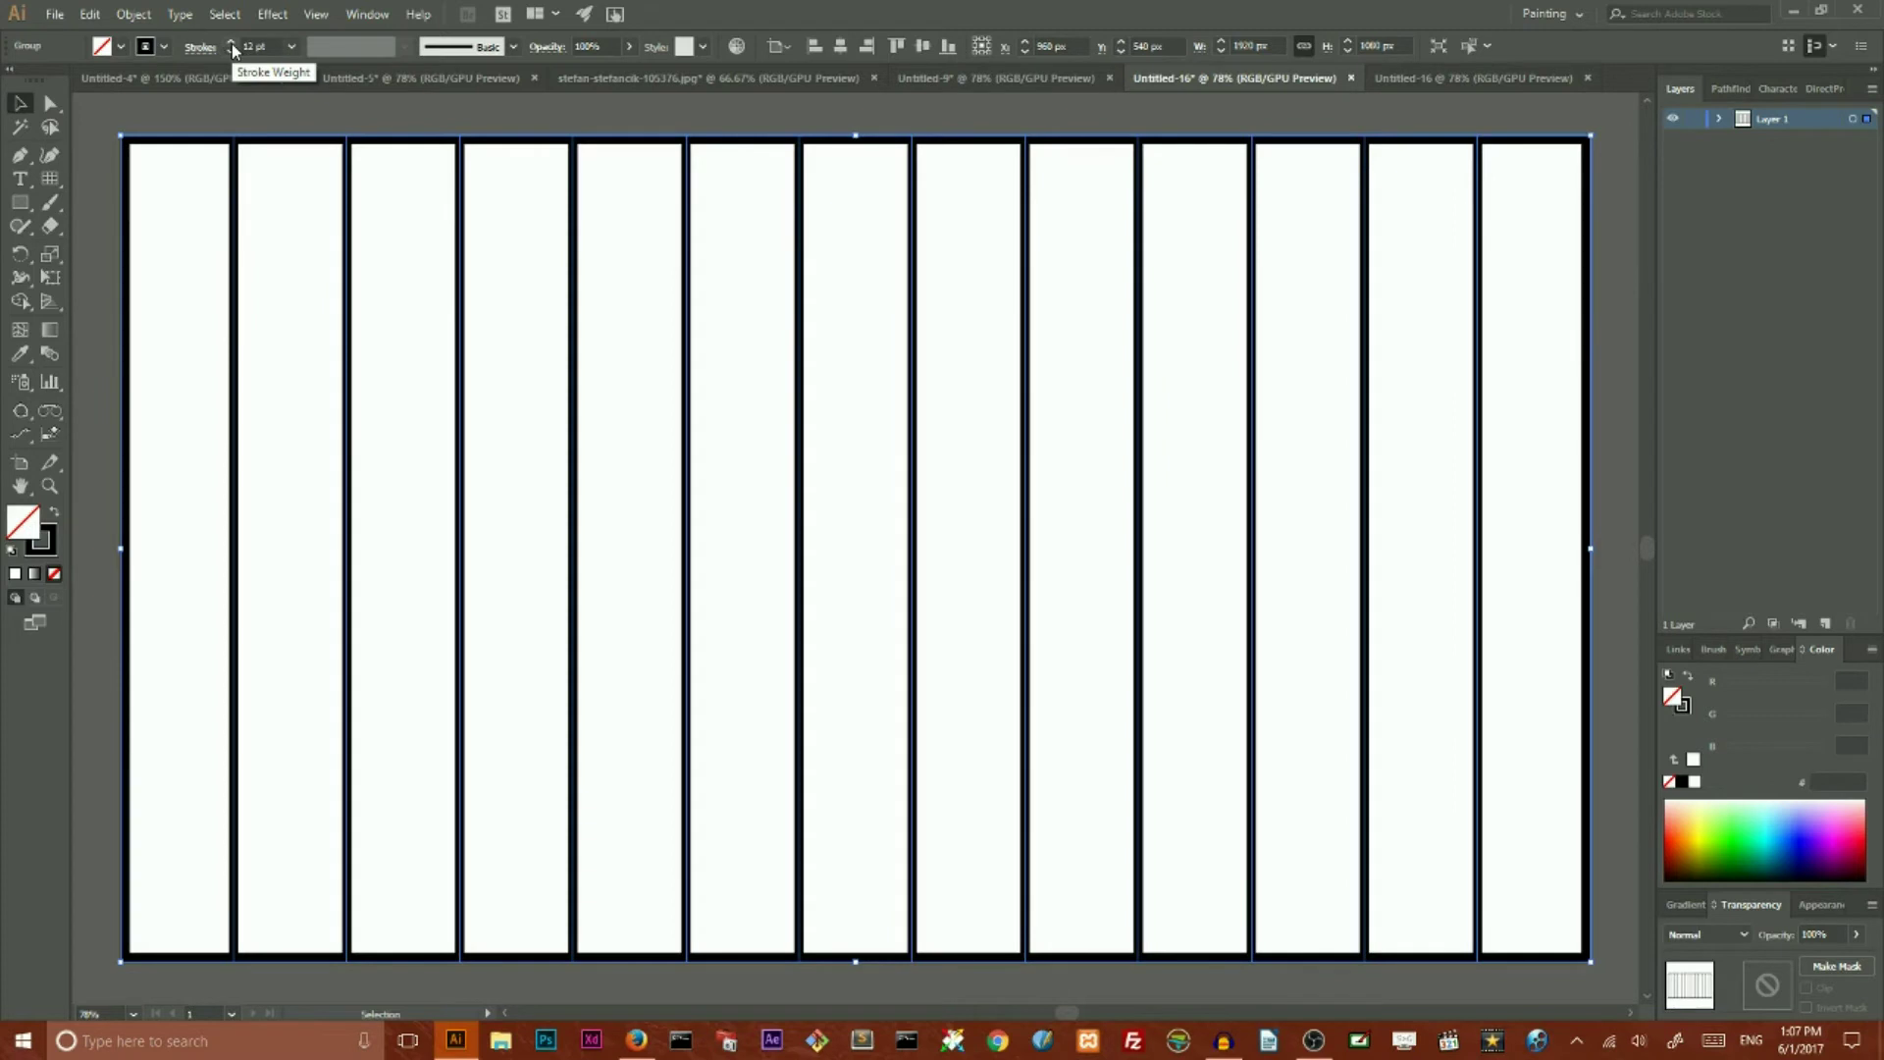
Step: Outline the strokes via Object > Path > Outline Stroke, swap fill and stroke, and deselect
left_click(133, 14)
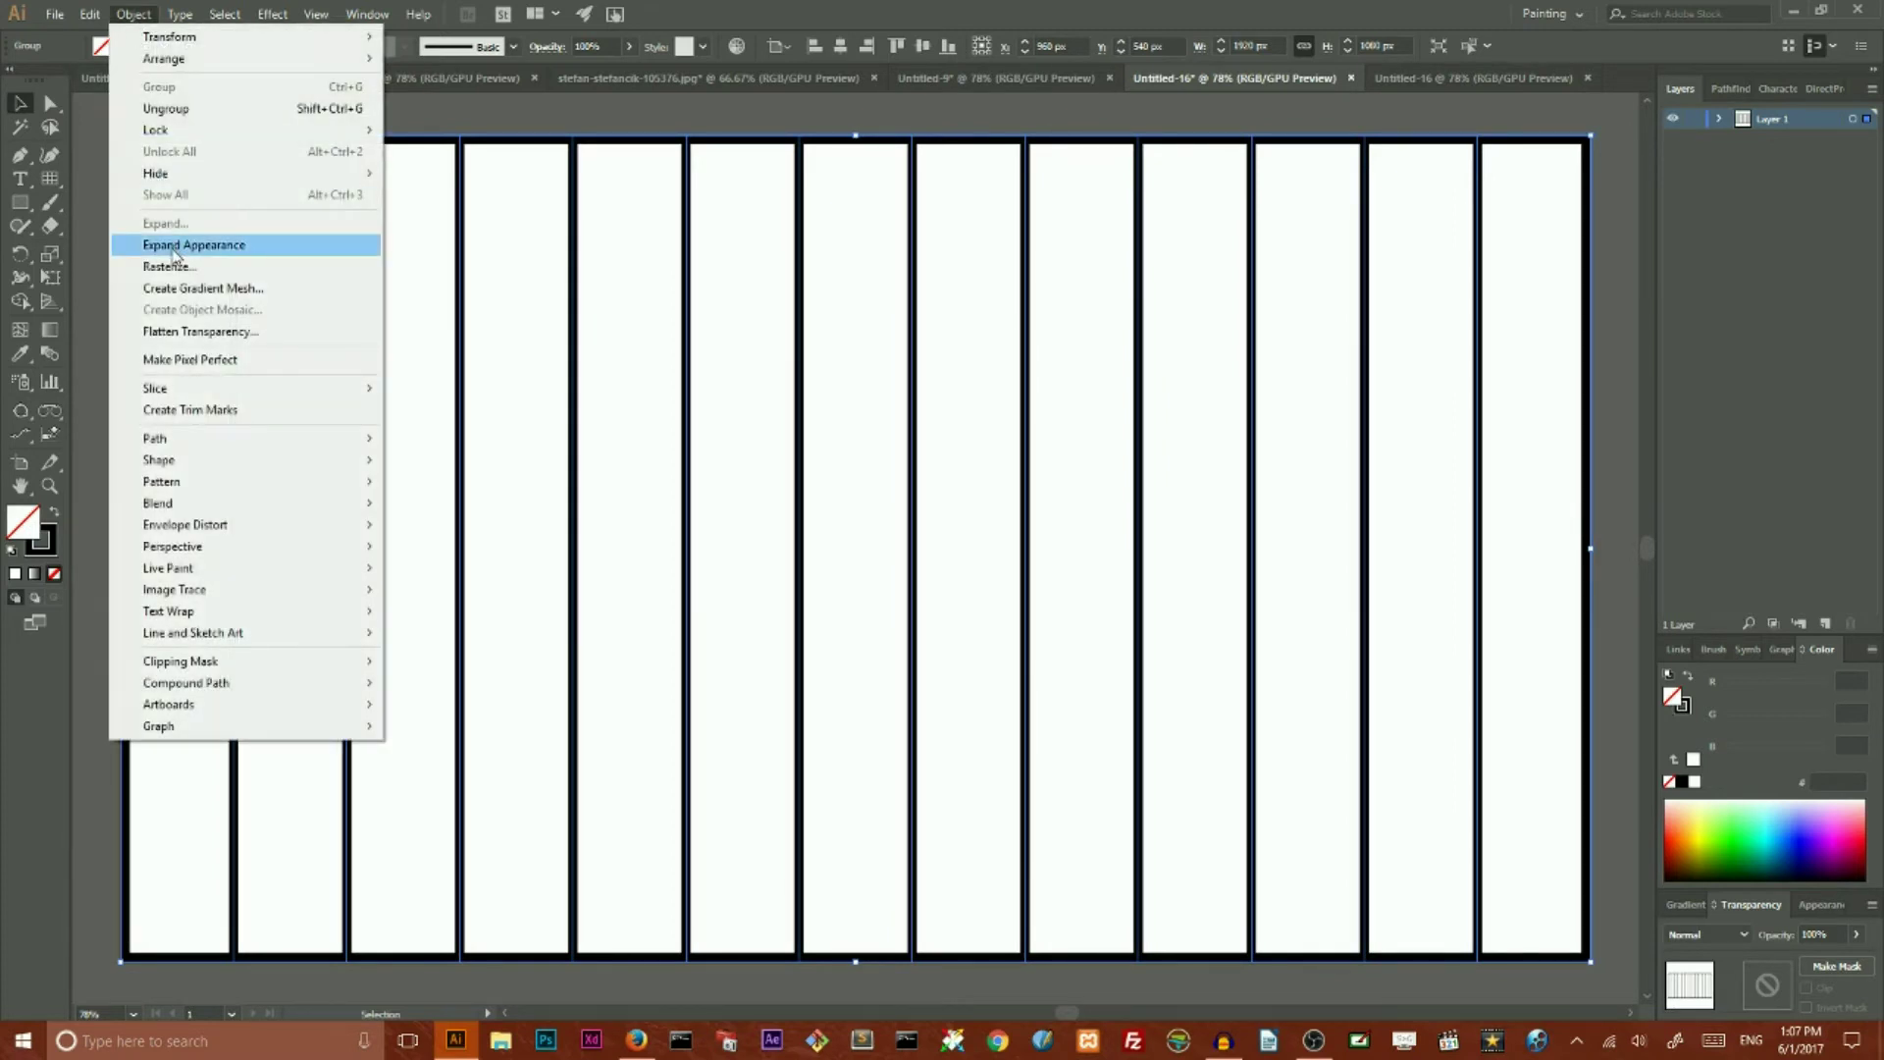
mouse_move(193, 448)
left_click(442, 487)
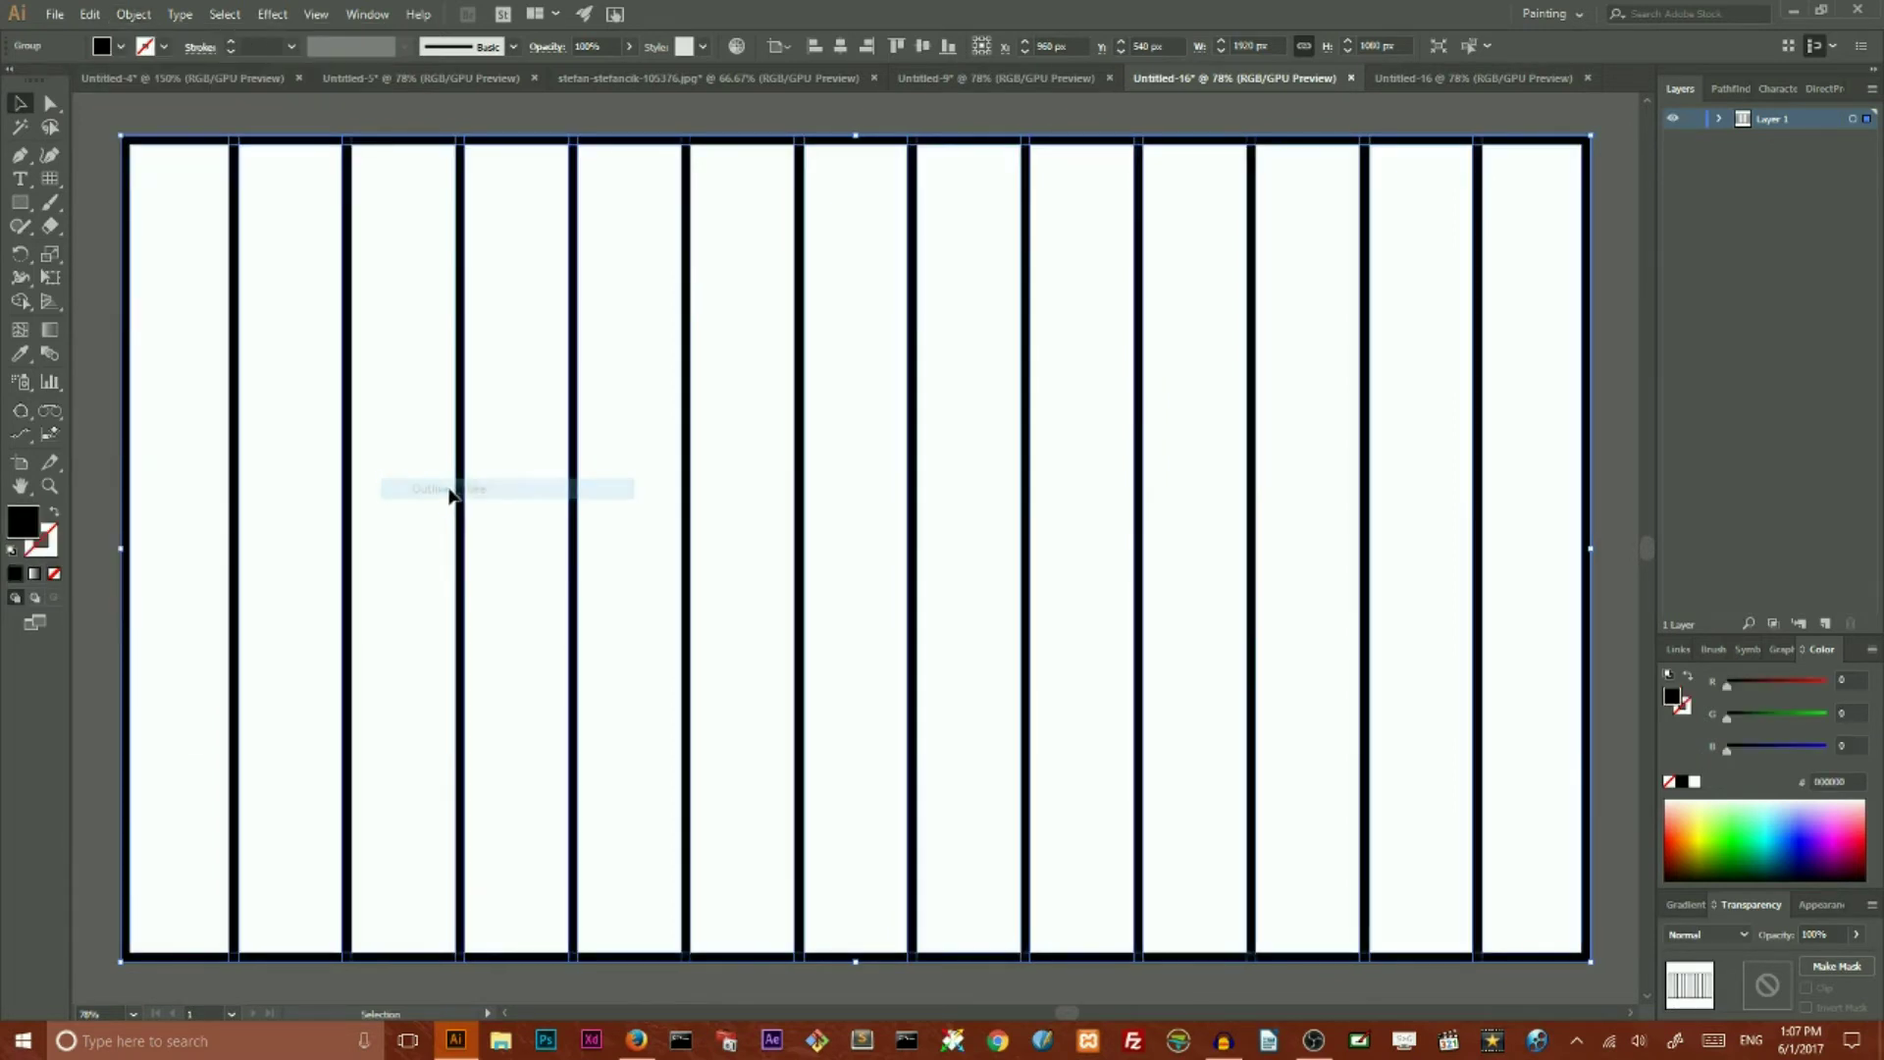
left_click(54, 517)
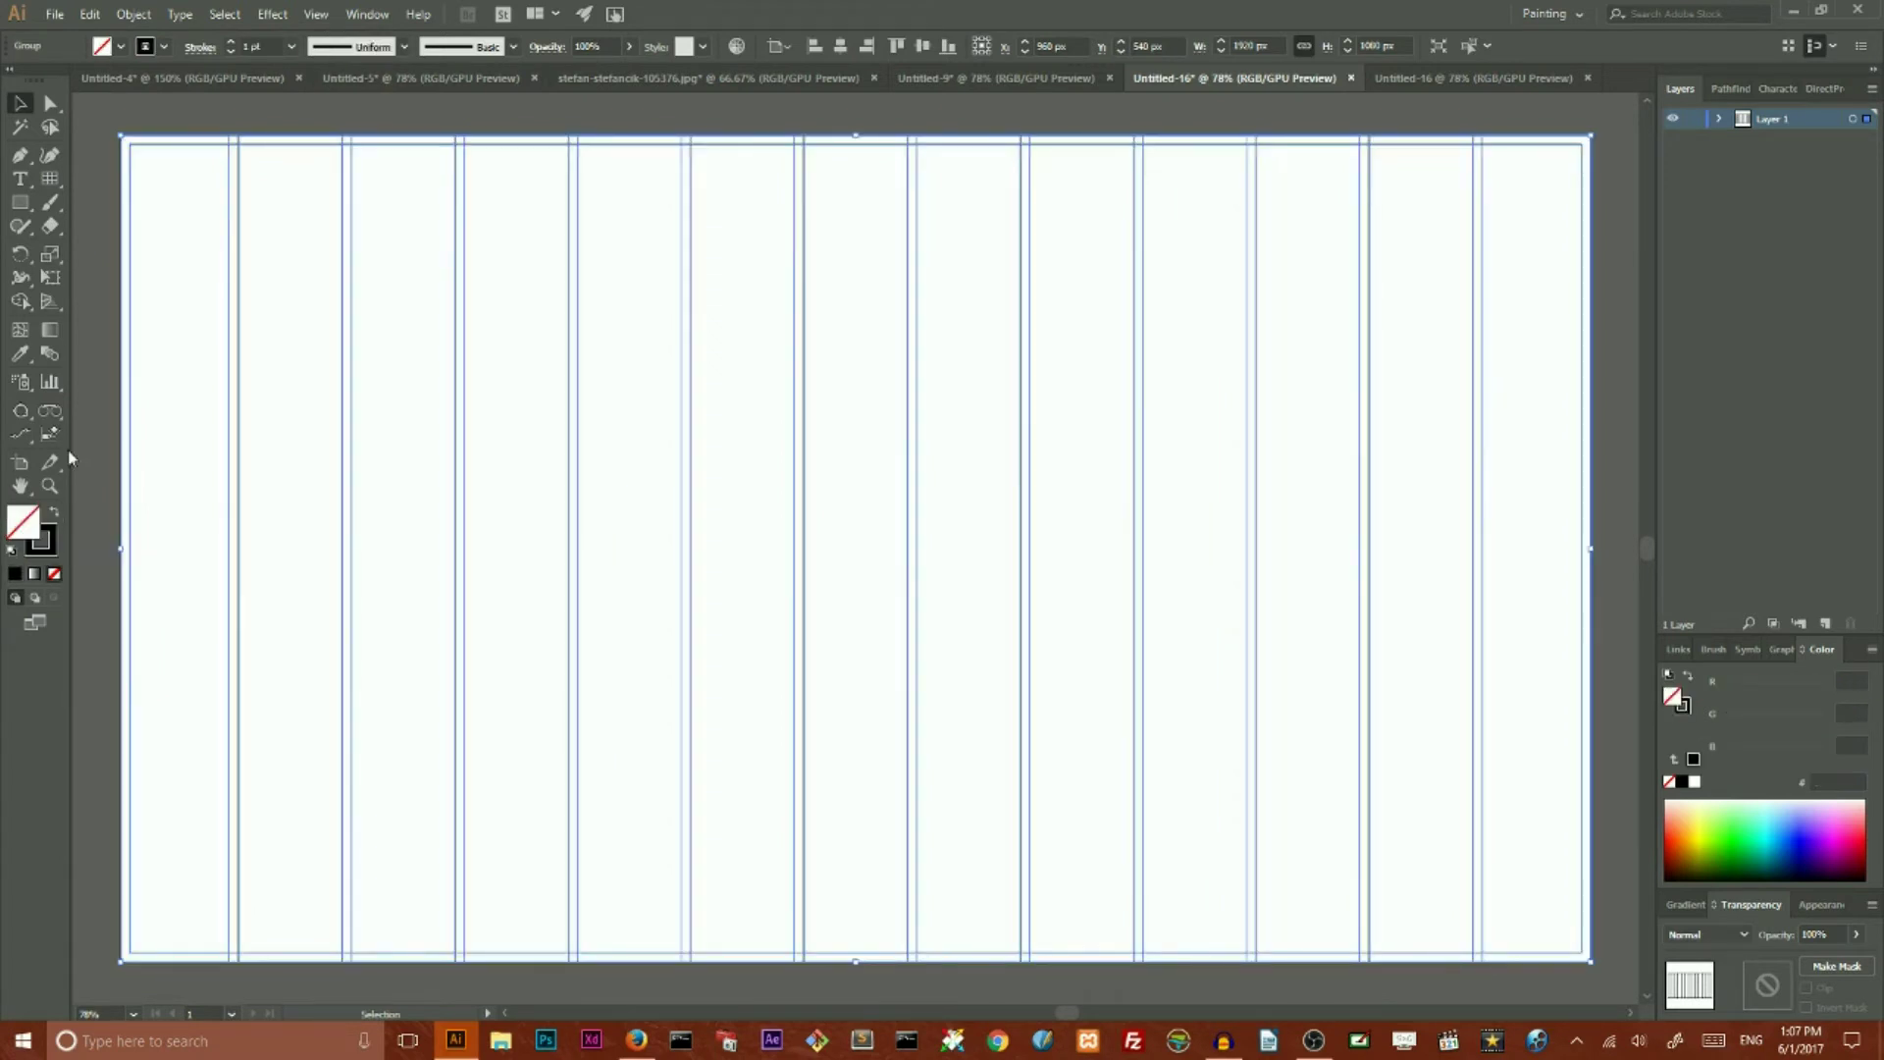
left_click(188, 235)
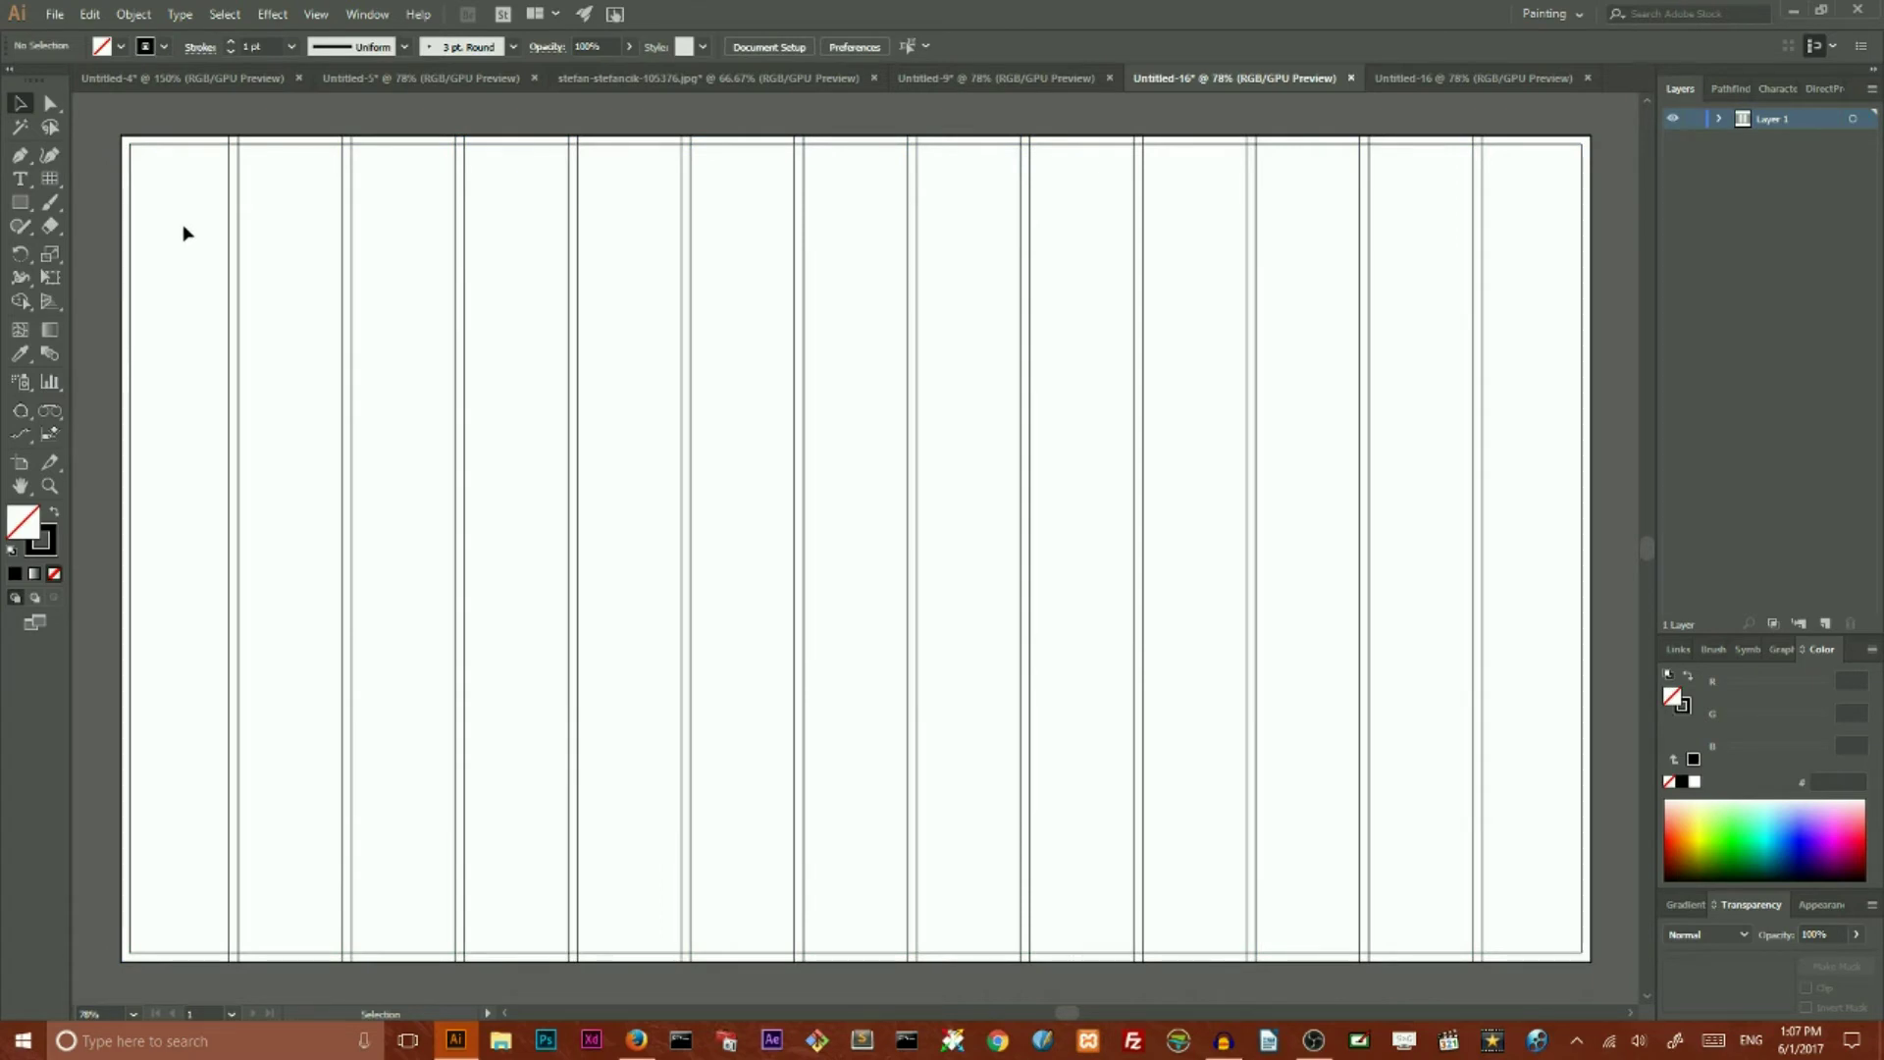
Step: Choose the Rectangular Grid Tool from the tools panel
left_click(50, 178)
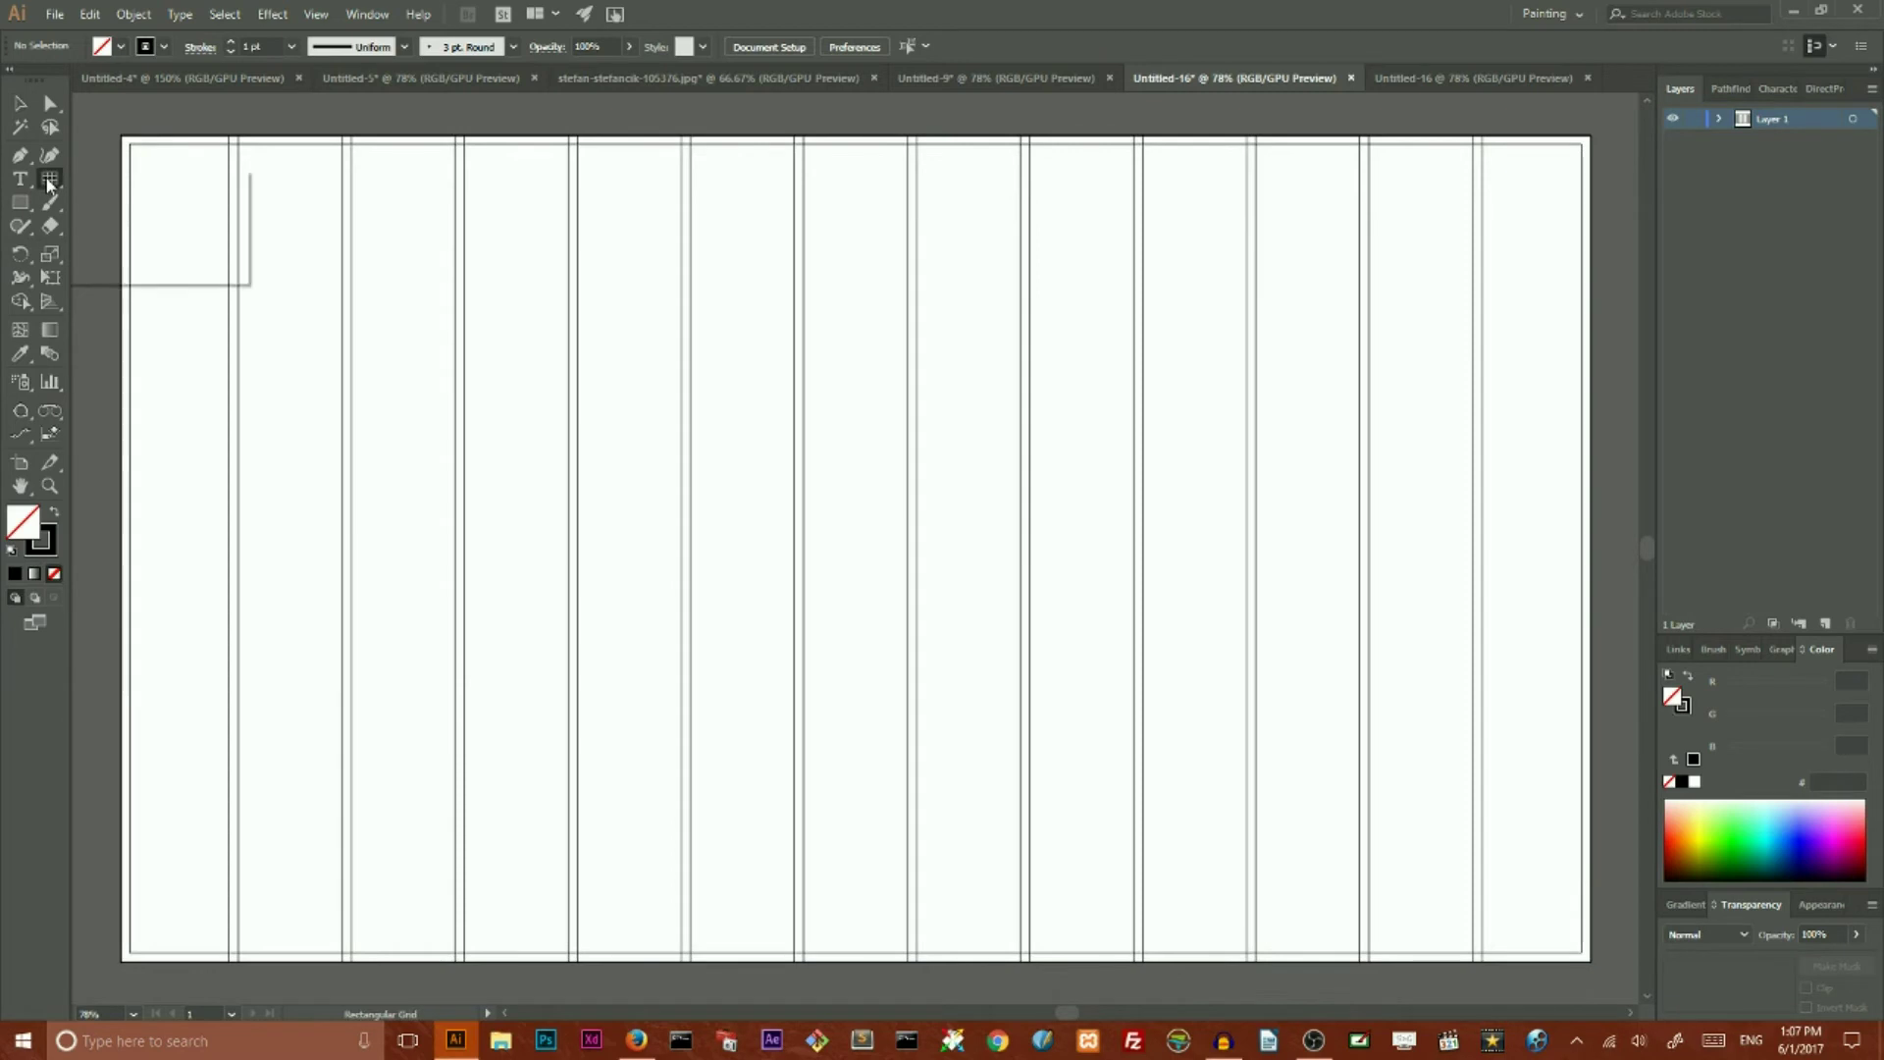
left_click(127, 244)
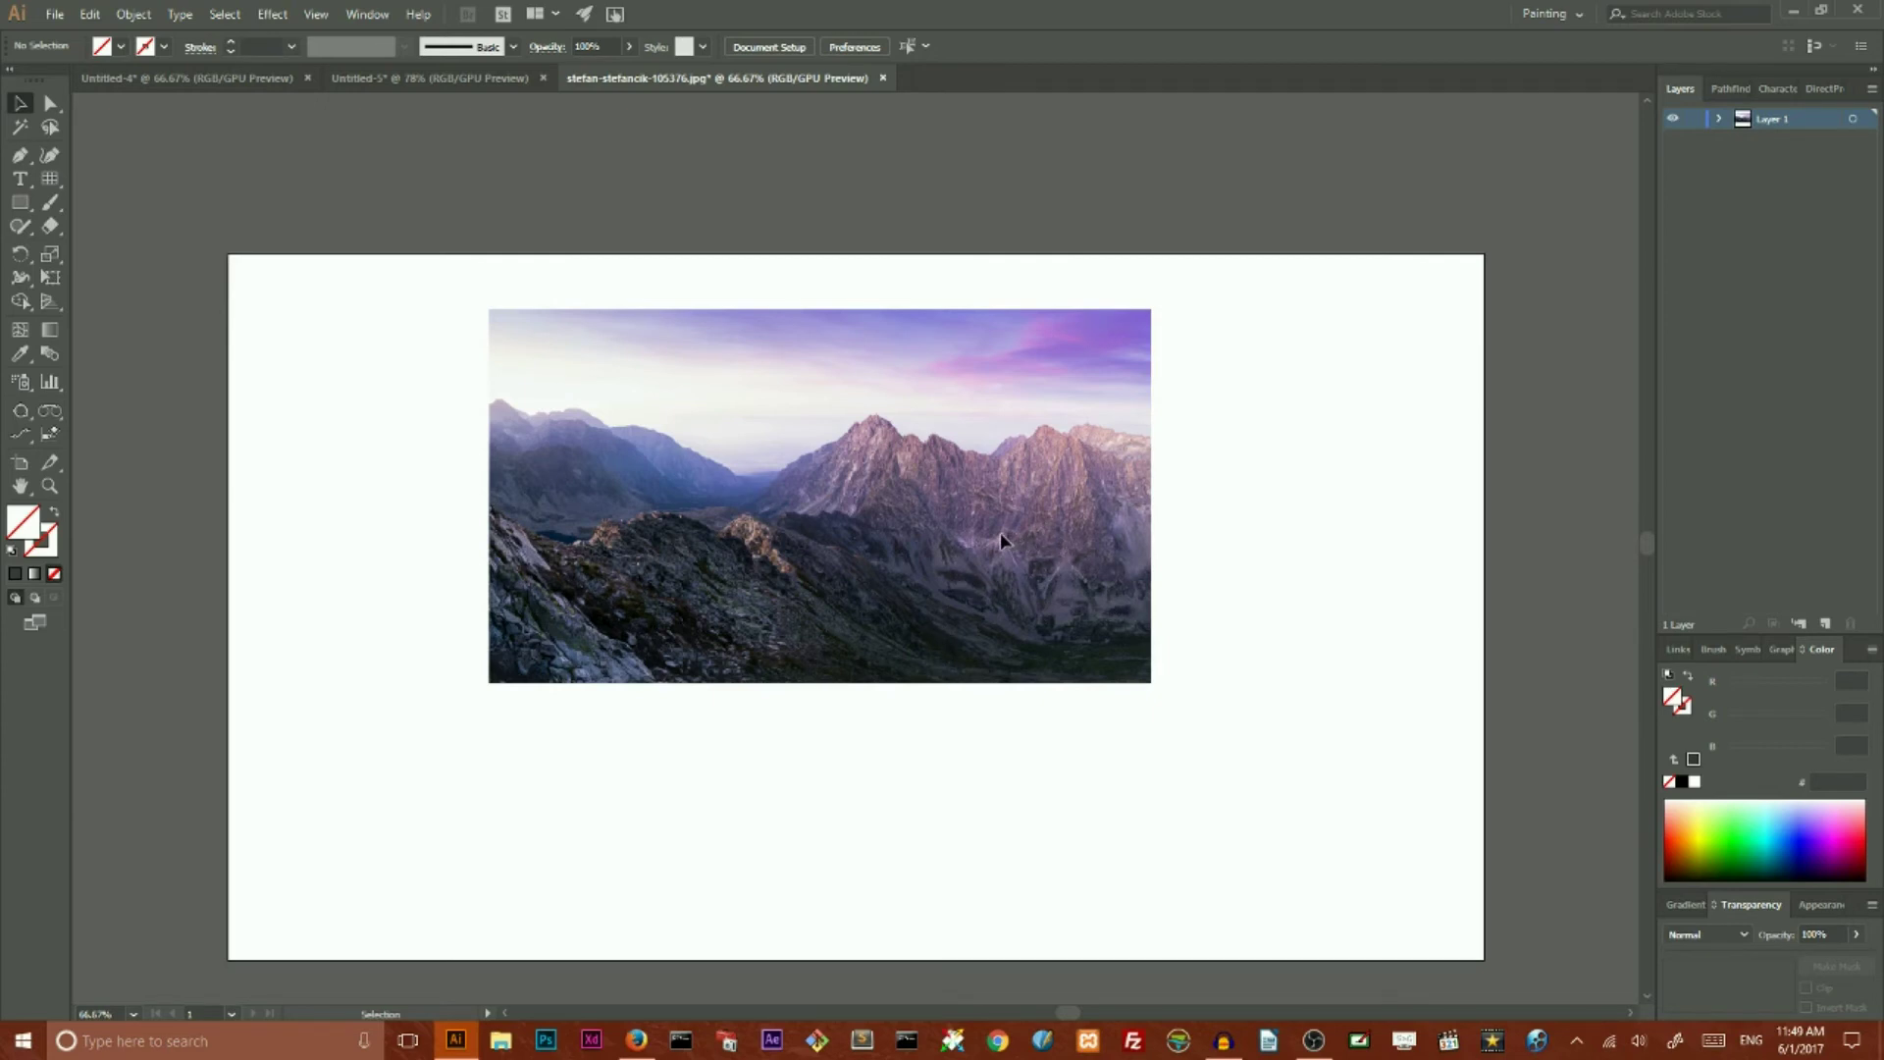
Step: Draw a dark grey-filled rectangle matching the mountain photo's bounds
left_click(20, 203)
left_click(113, 202)
left_click_drag(488, 308, 1154, 682)
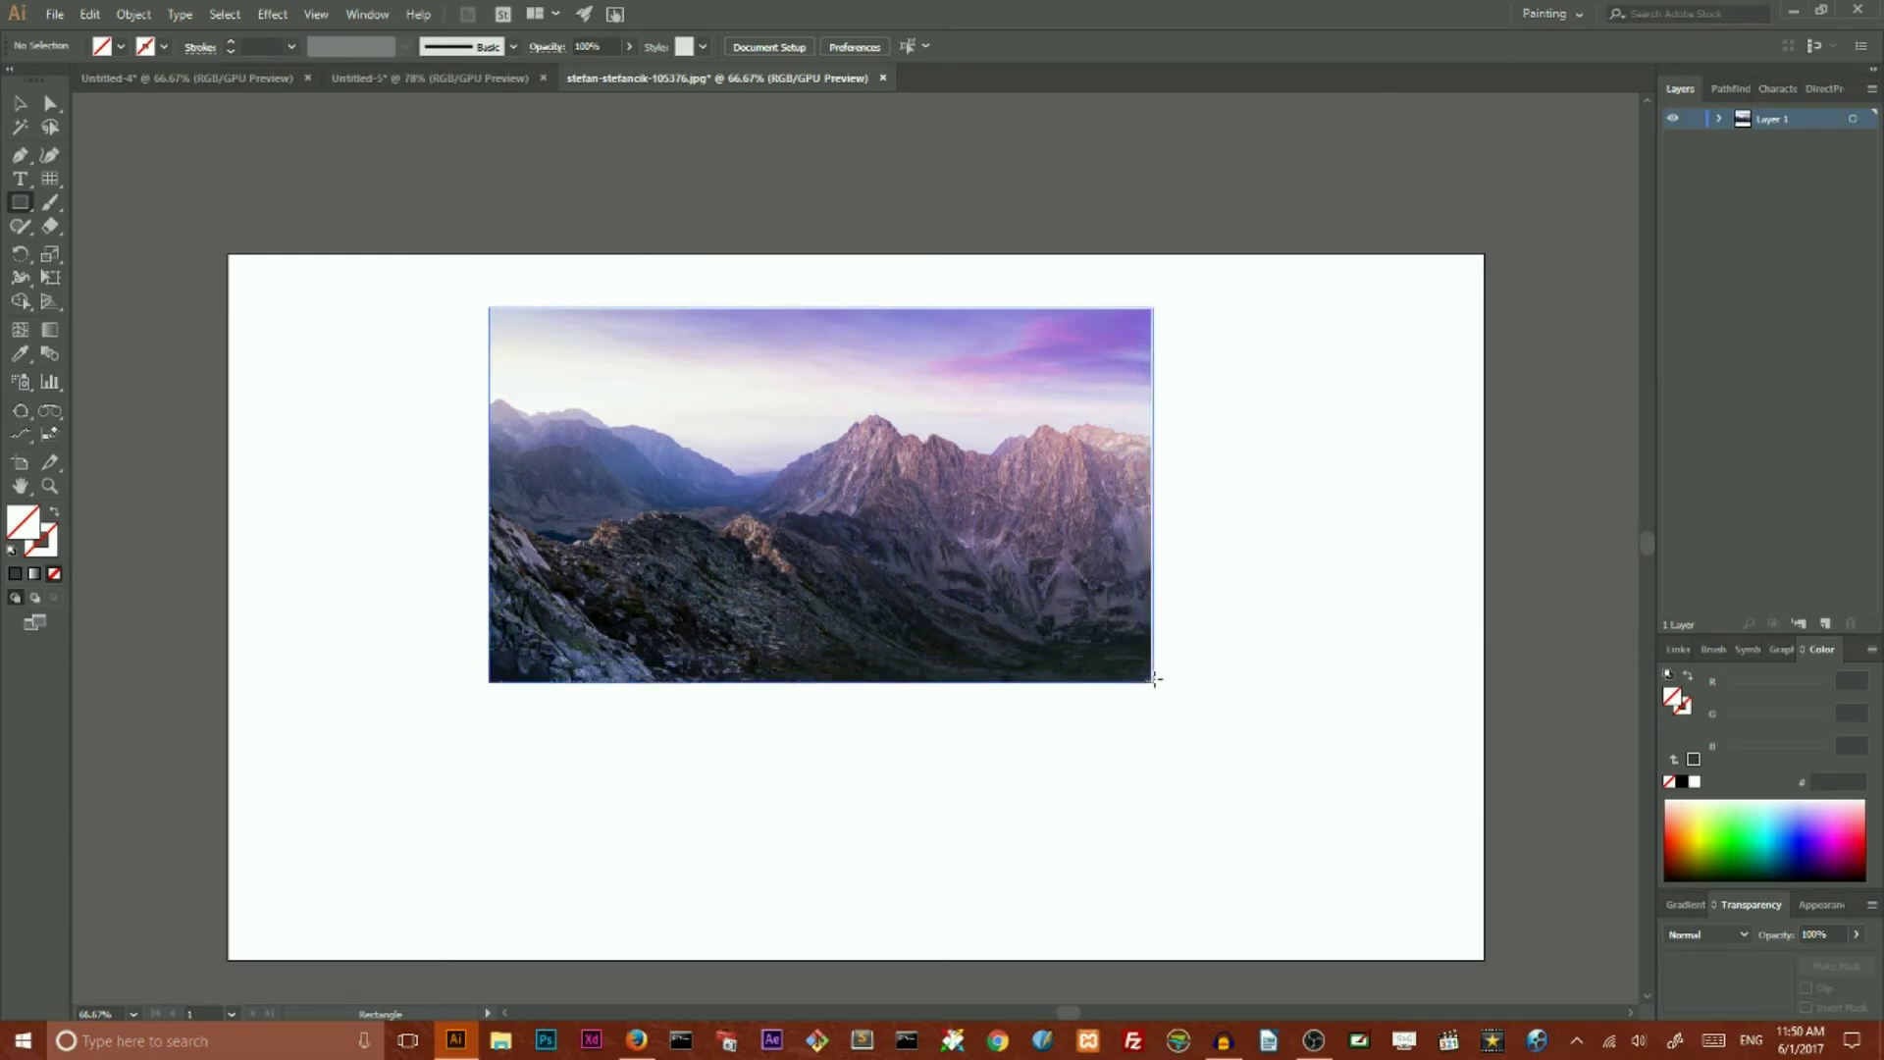
left_click(16, 577)
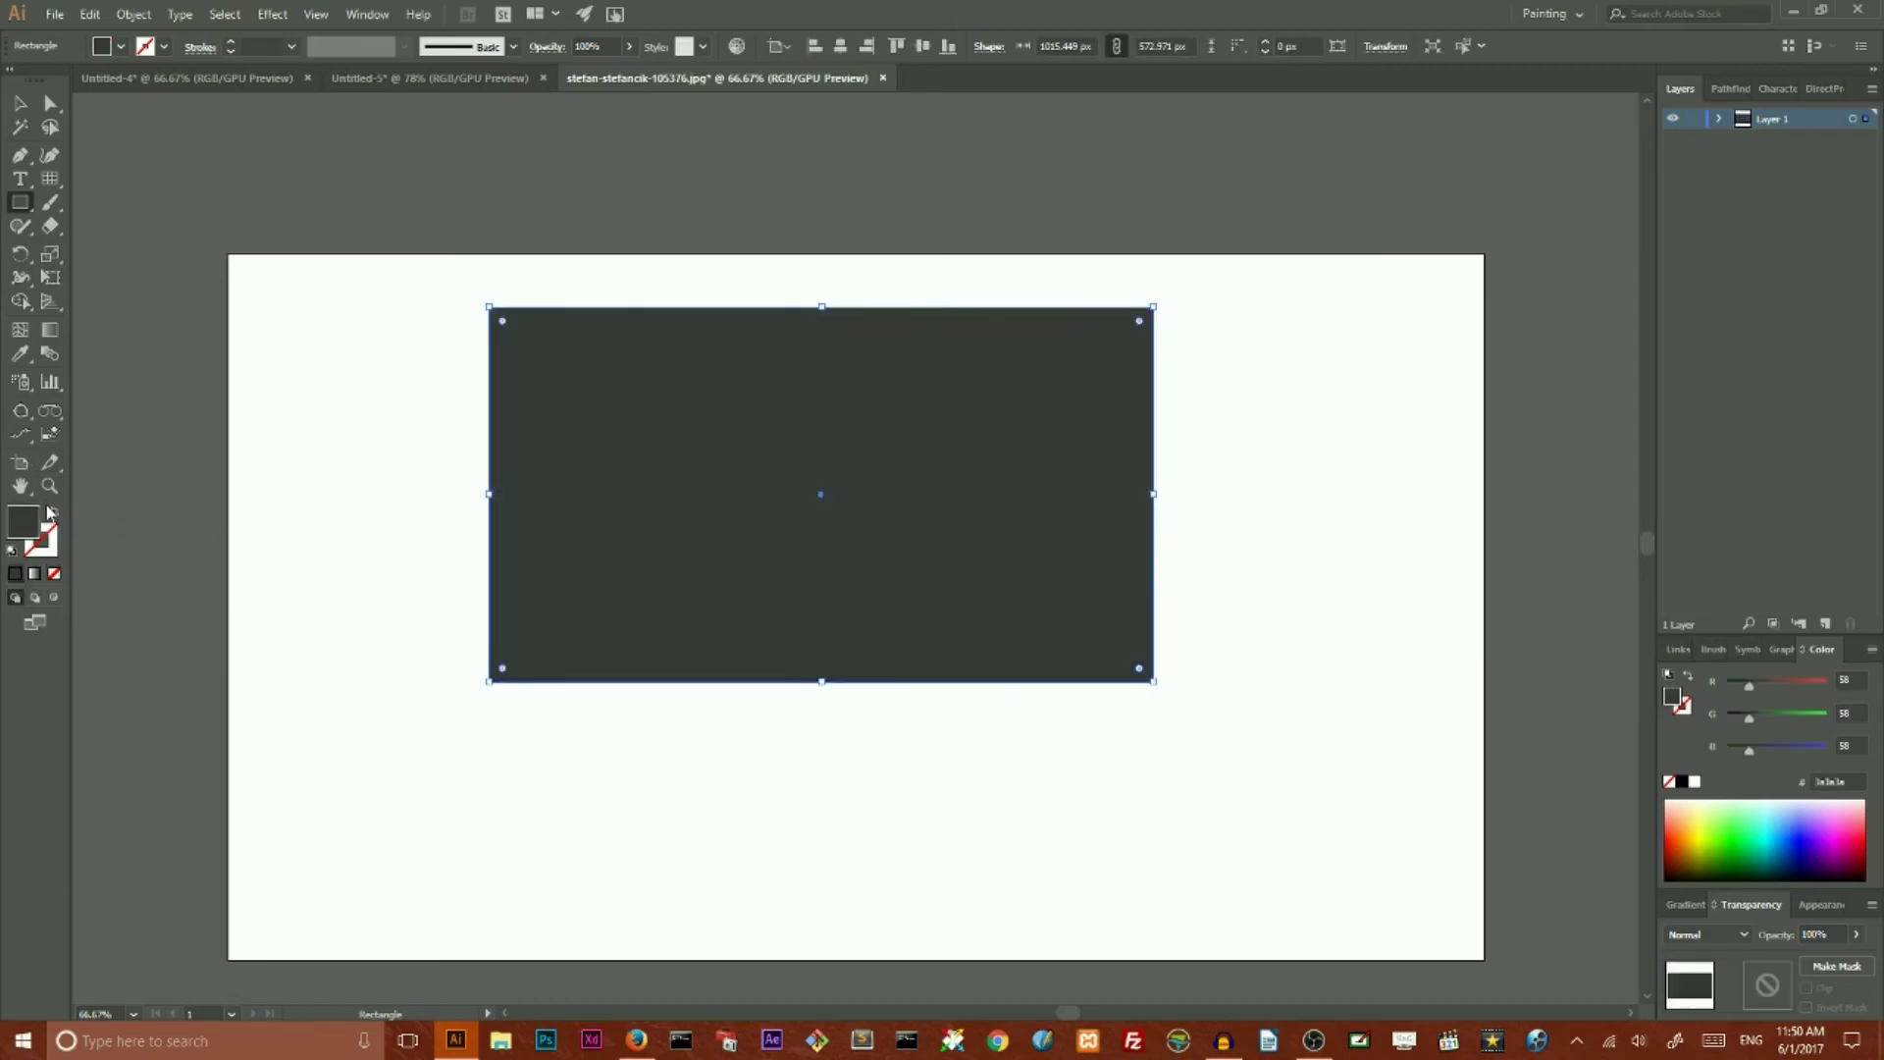
left_click(123, 15)
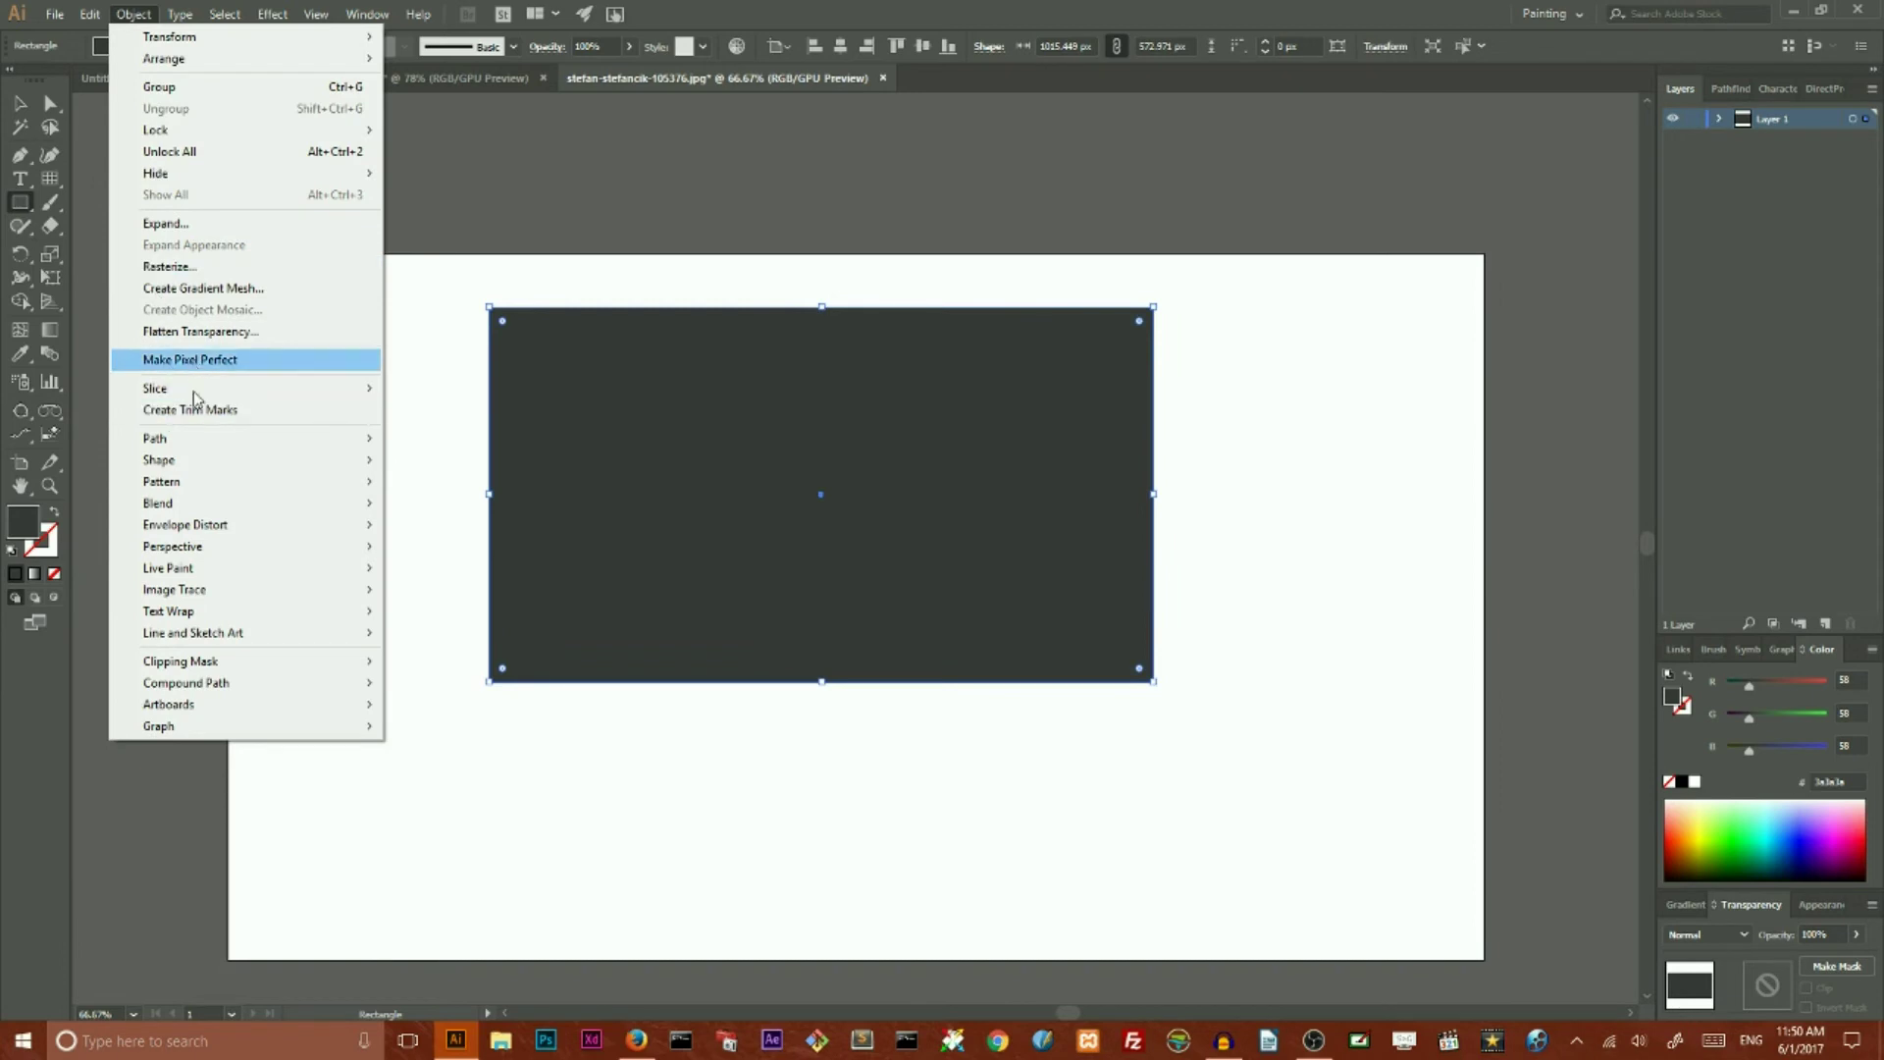
Step: Open Object > Path > Split Into Grid and set 3 rows and 4 columns
mouse_move(210, 443)
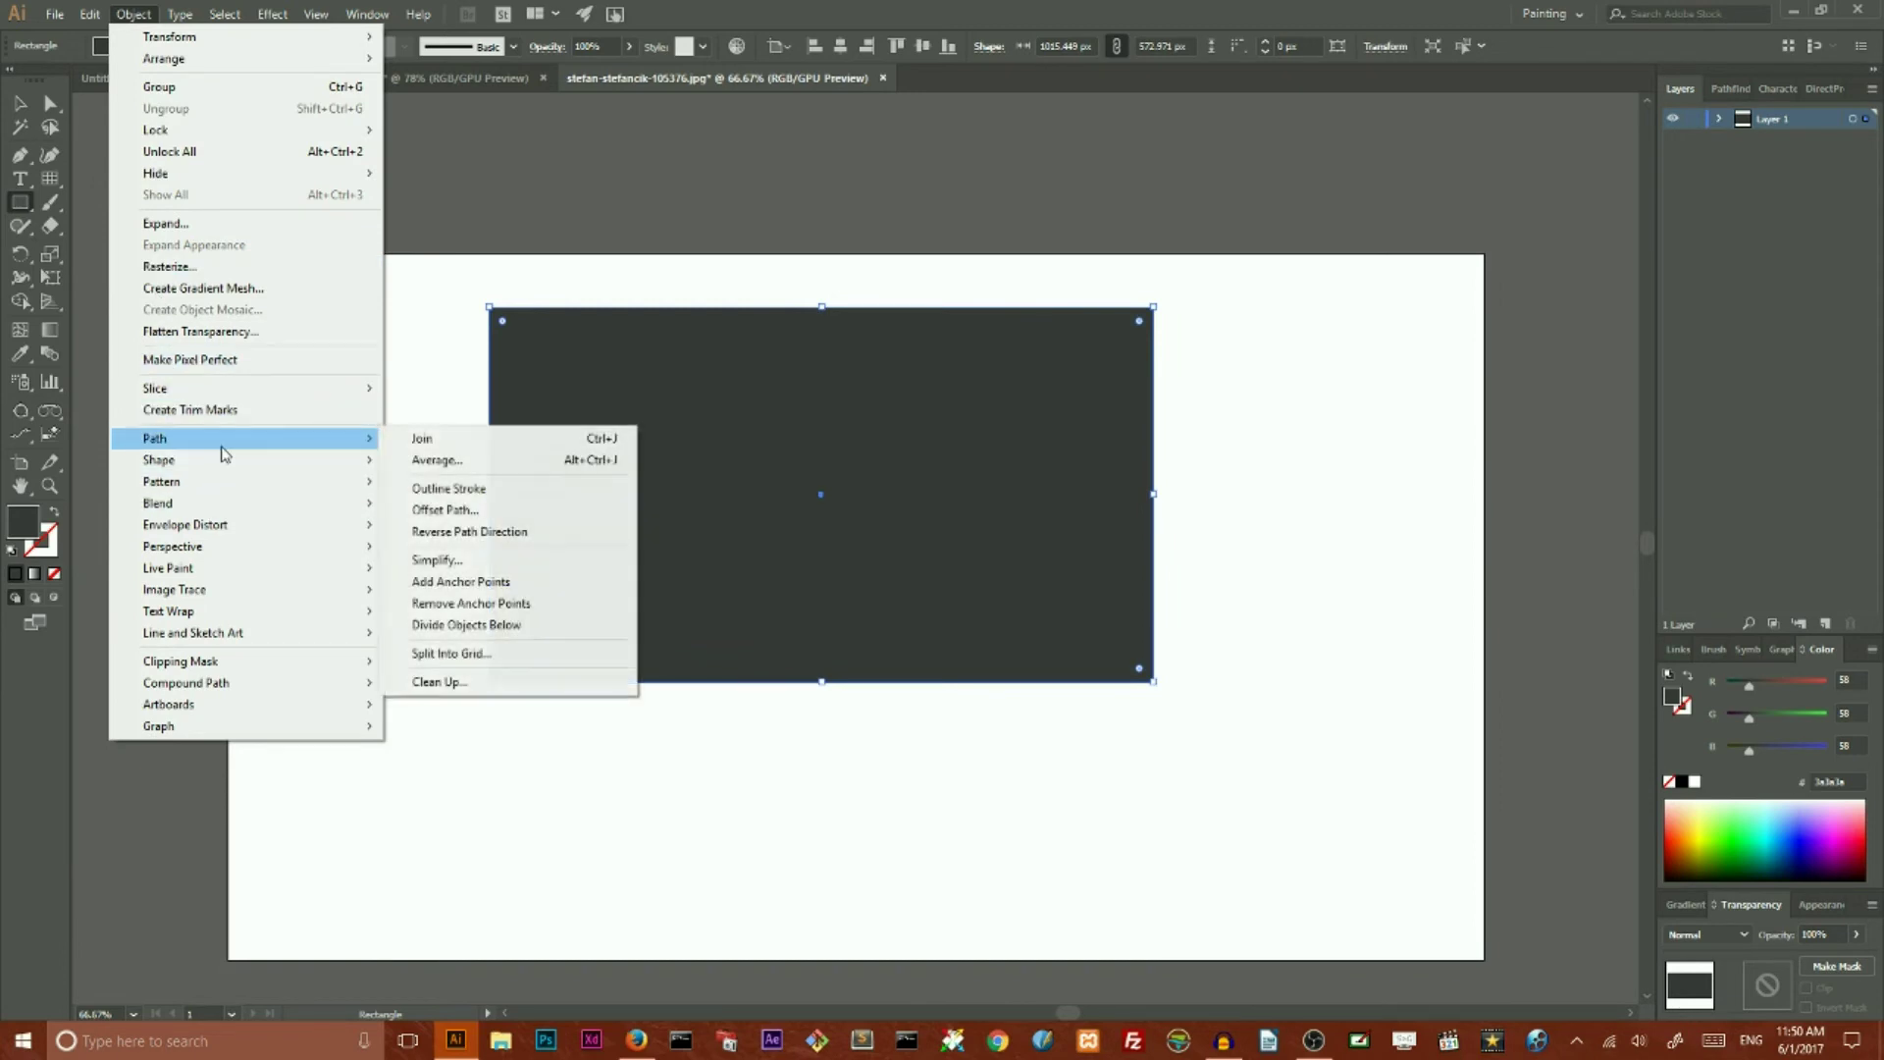
left_click(480, 653)
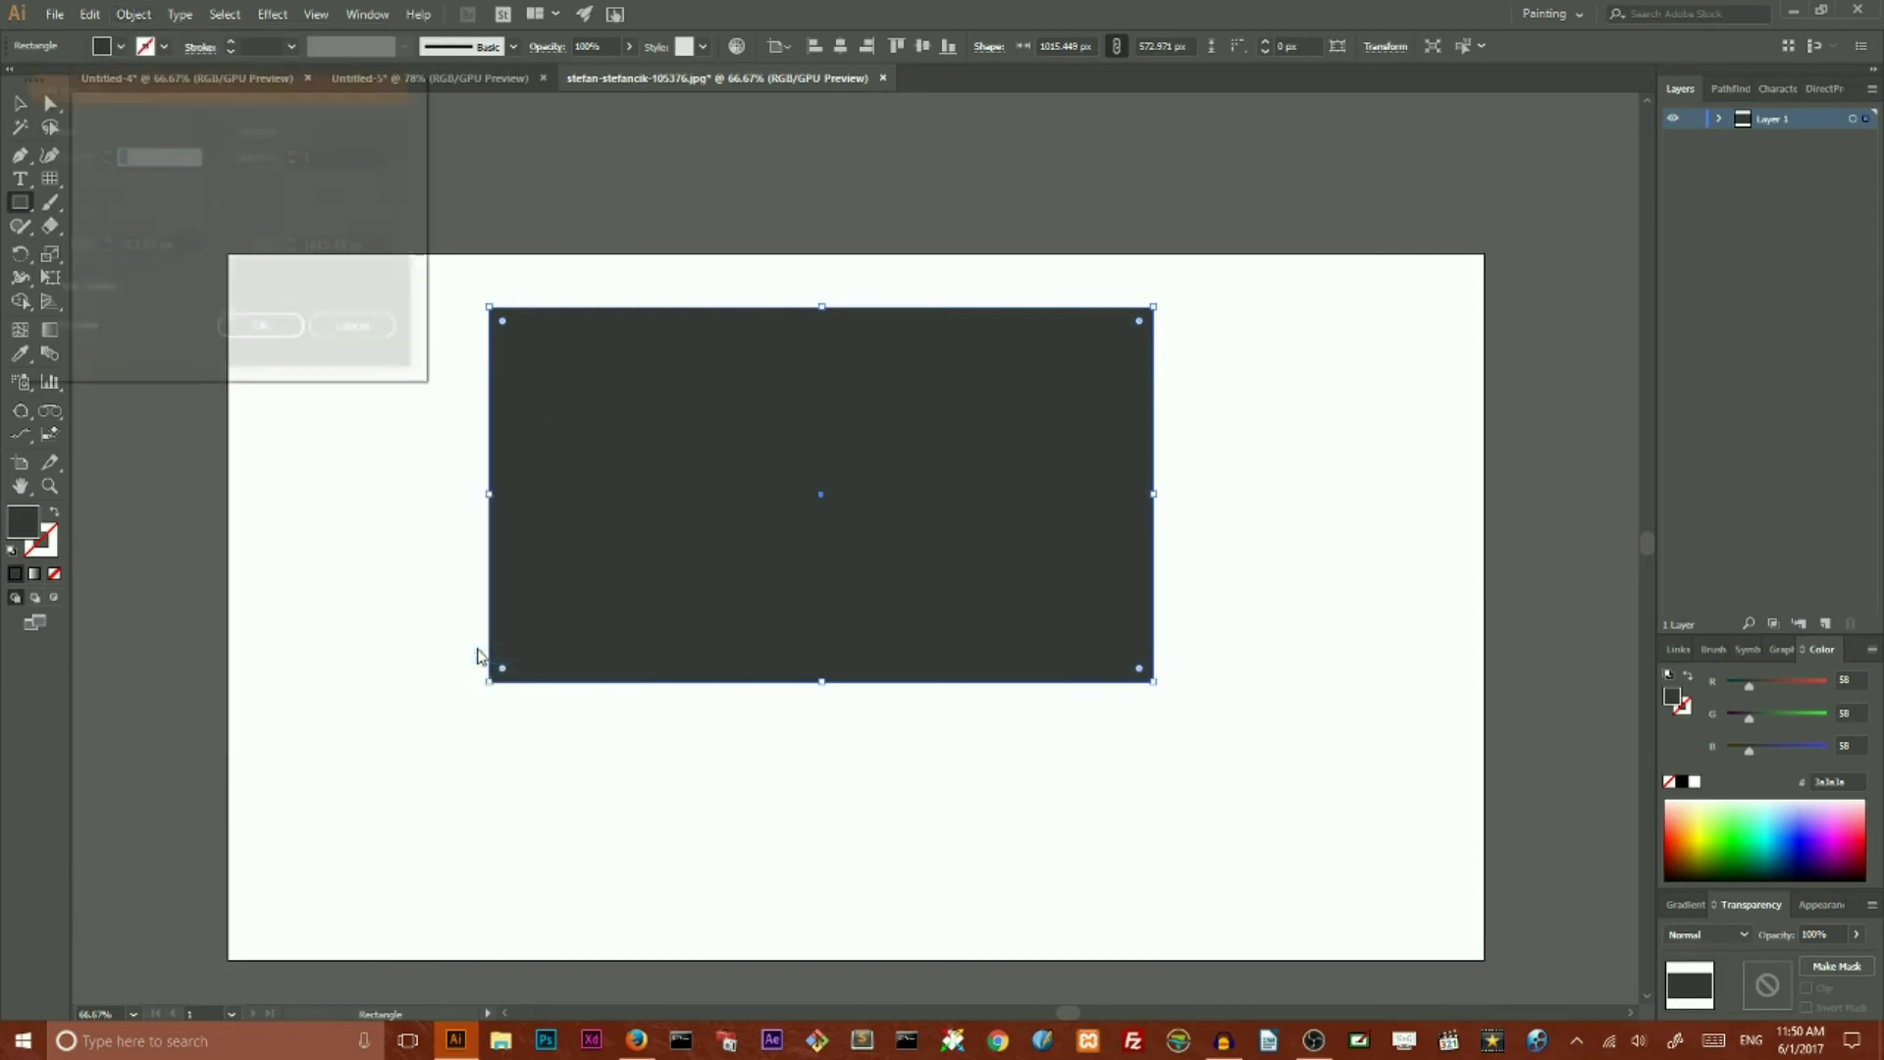
left_click_drag(133, 83, 188, 71)
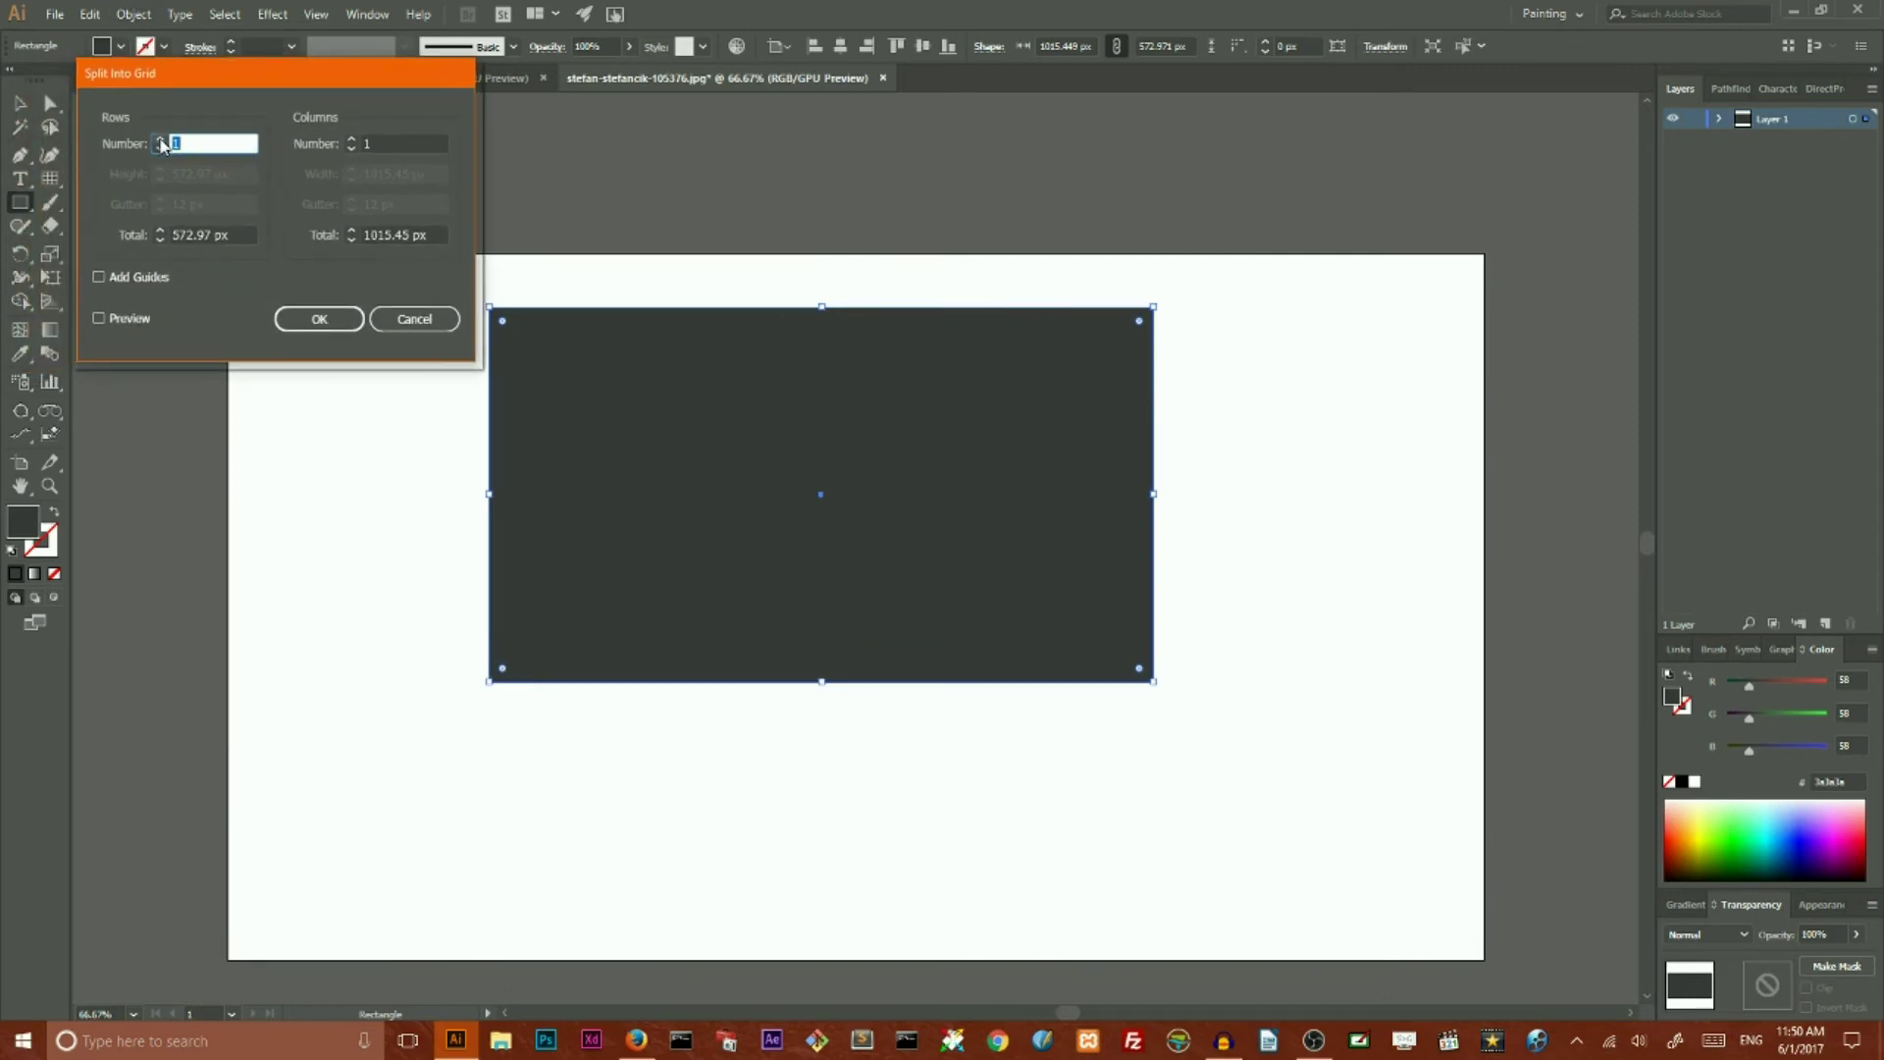
left_click(160, 140)
left_click(160, 140)
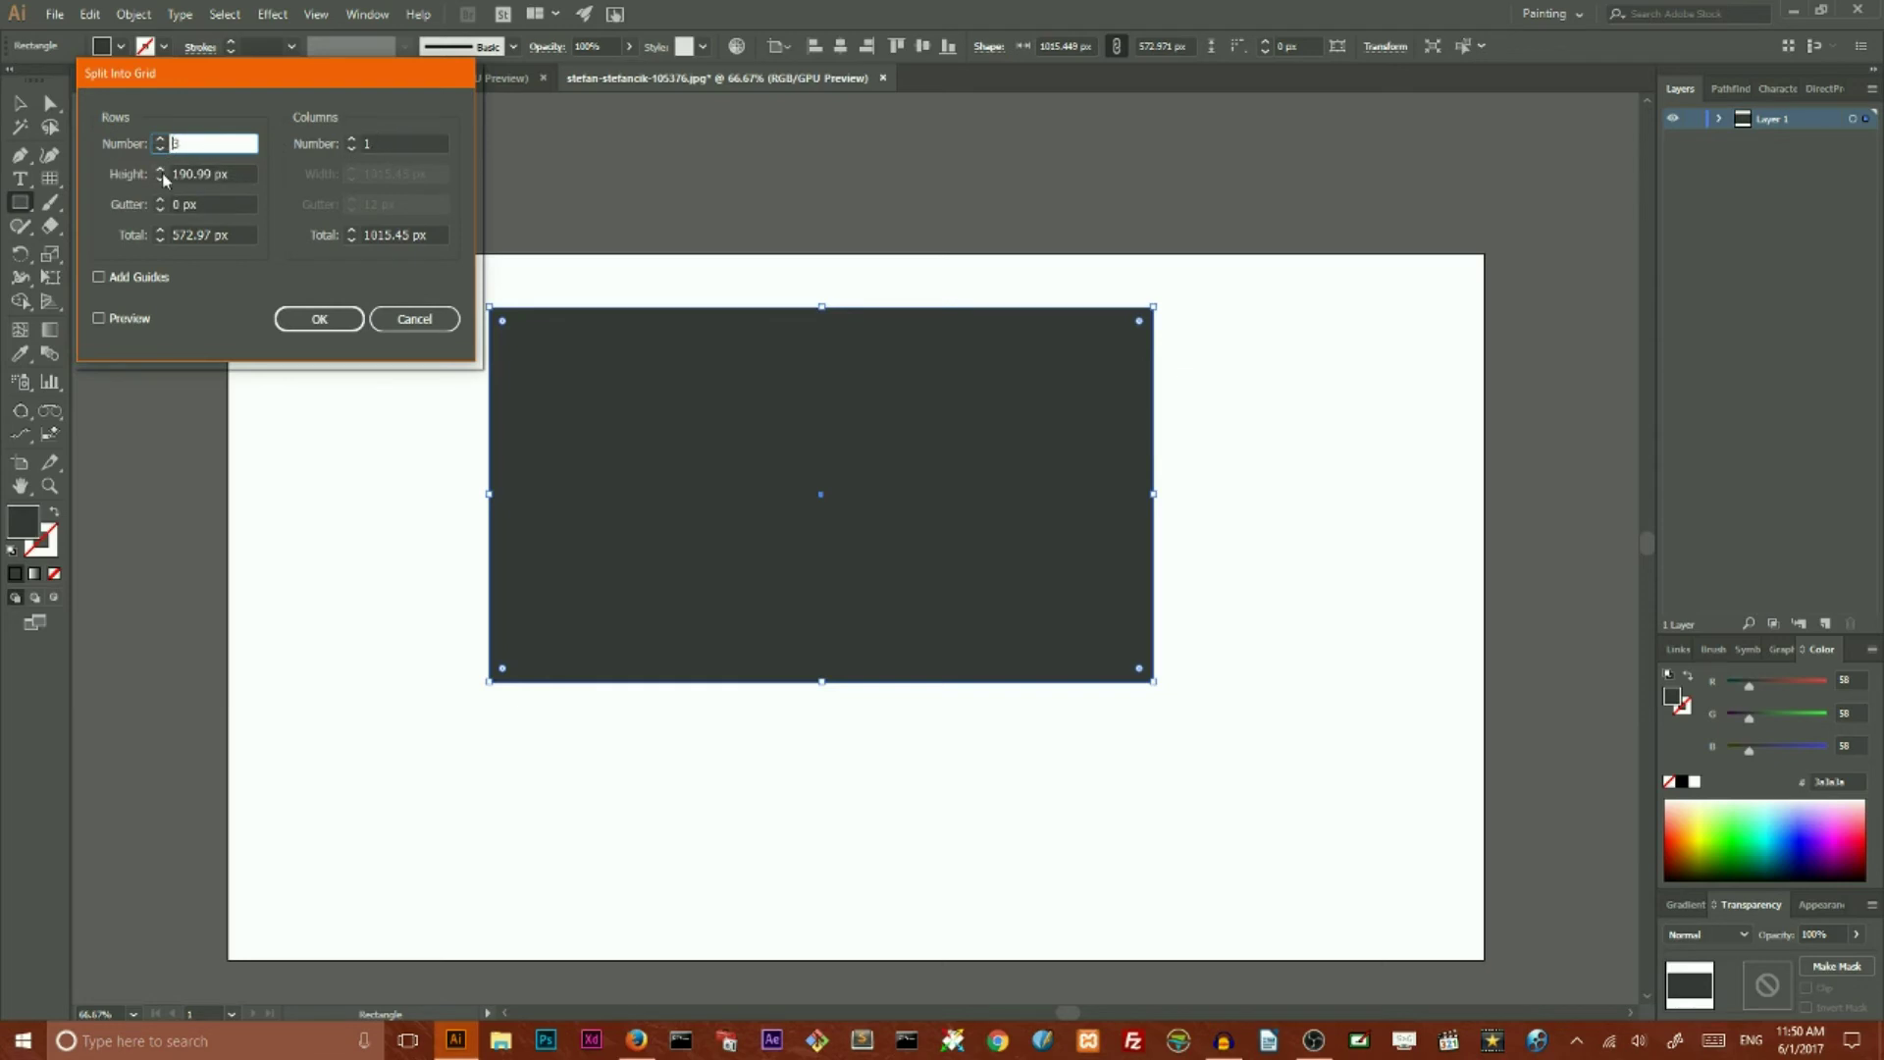
left_click(351, 143)
left_click(352, 143)
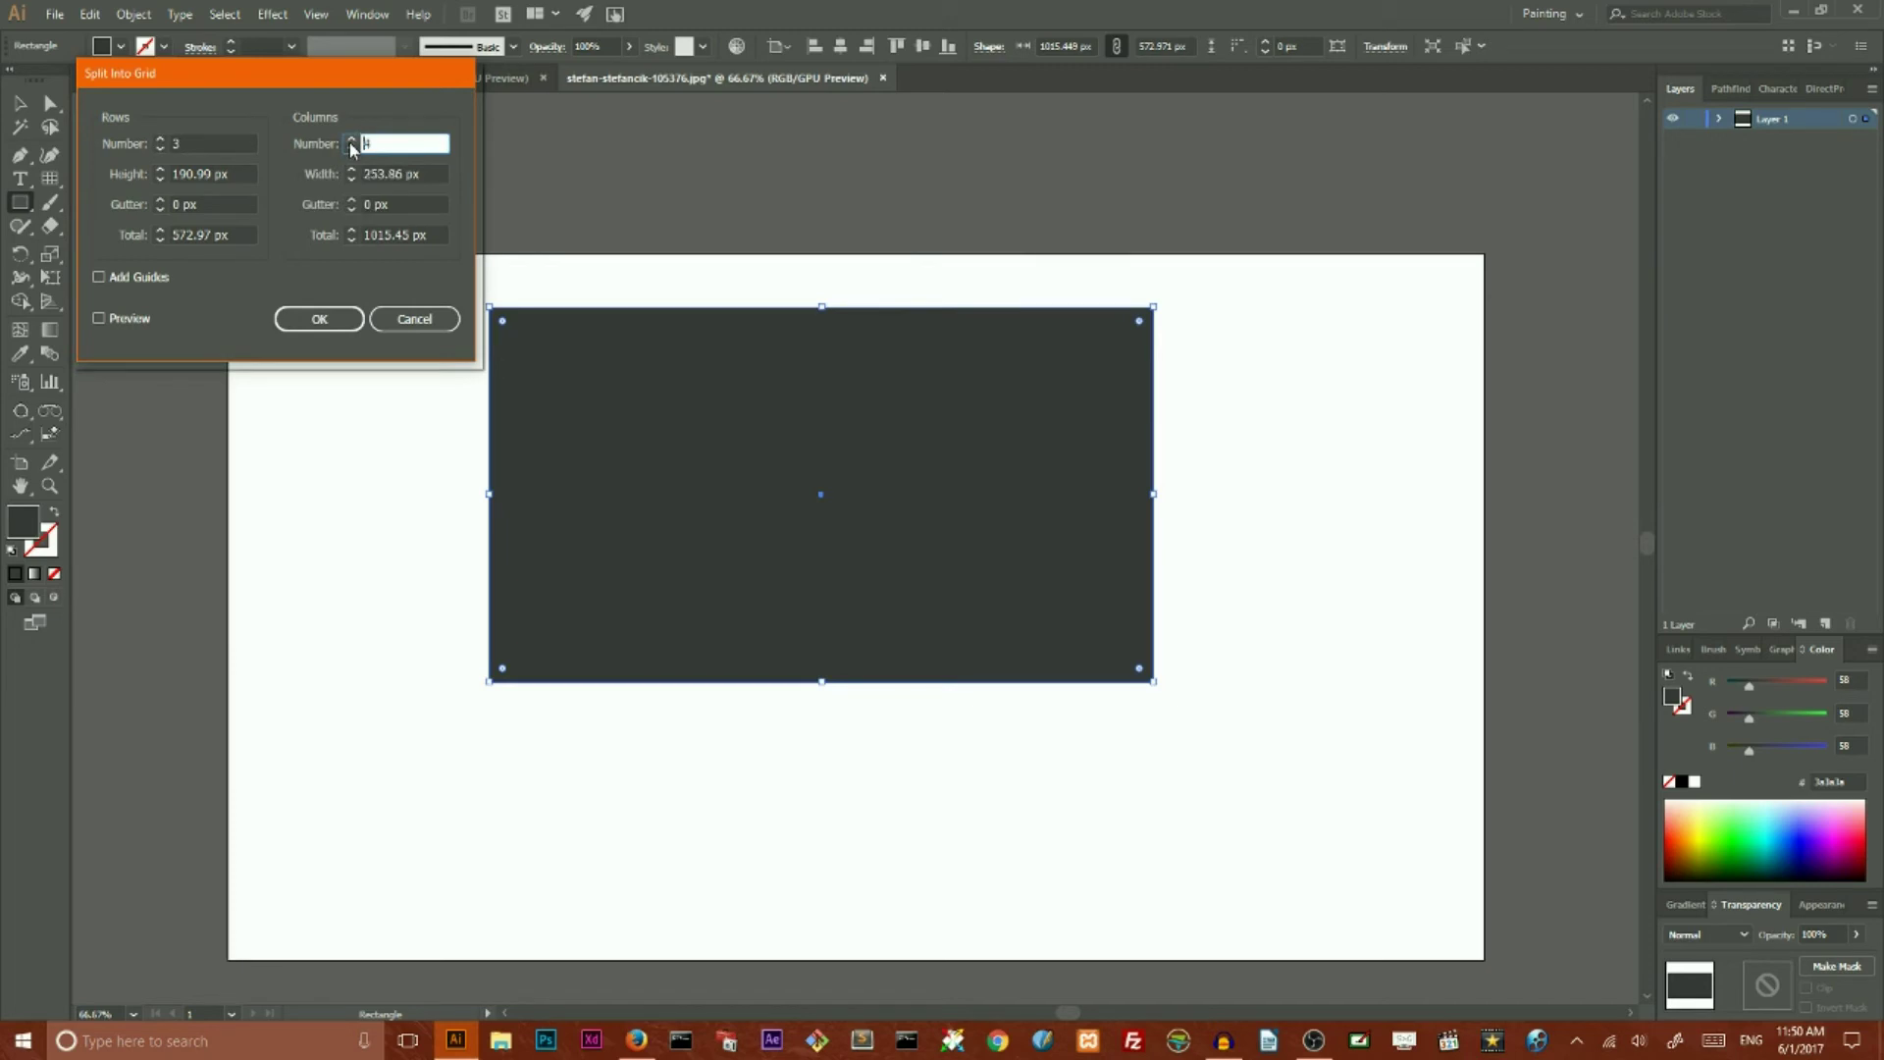
left_click(352, 177)
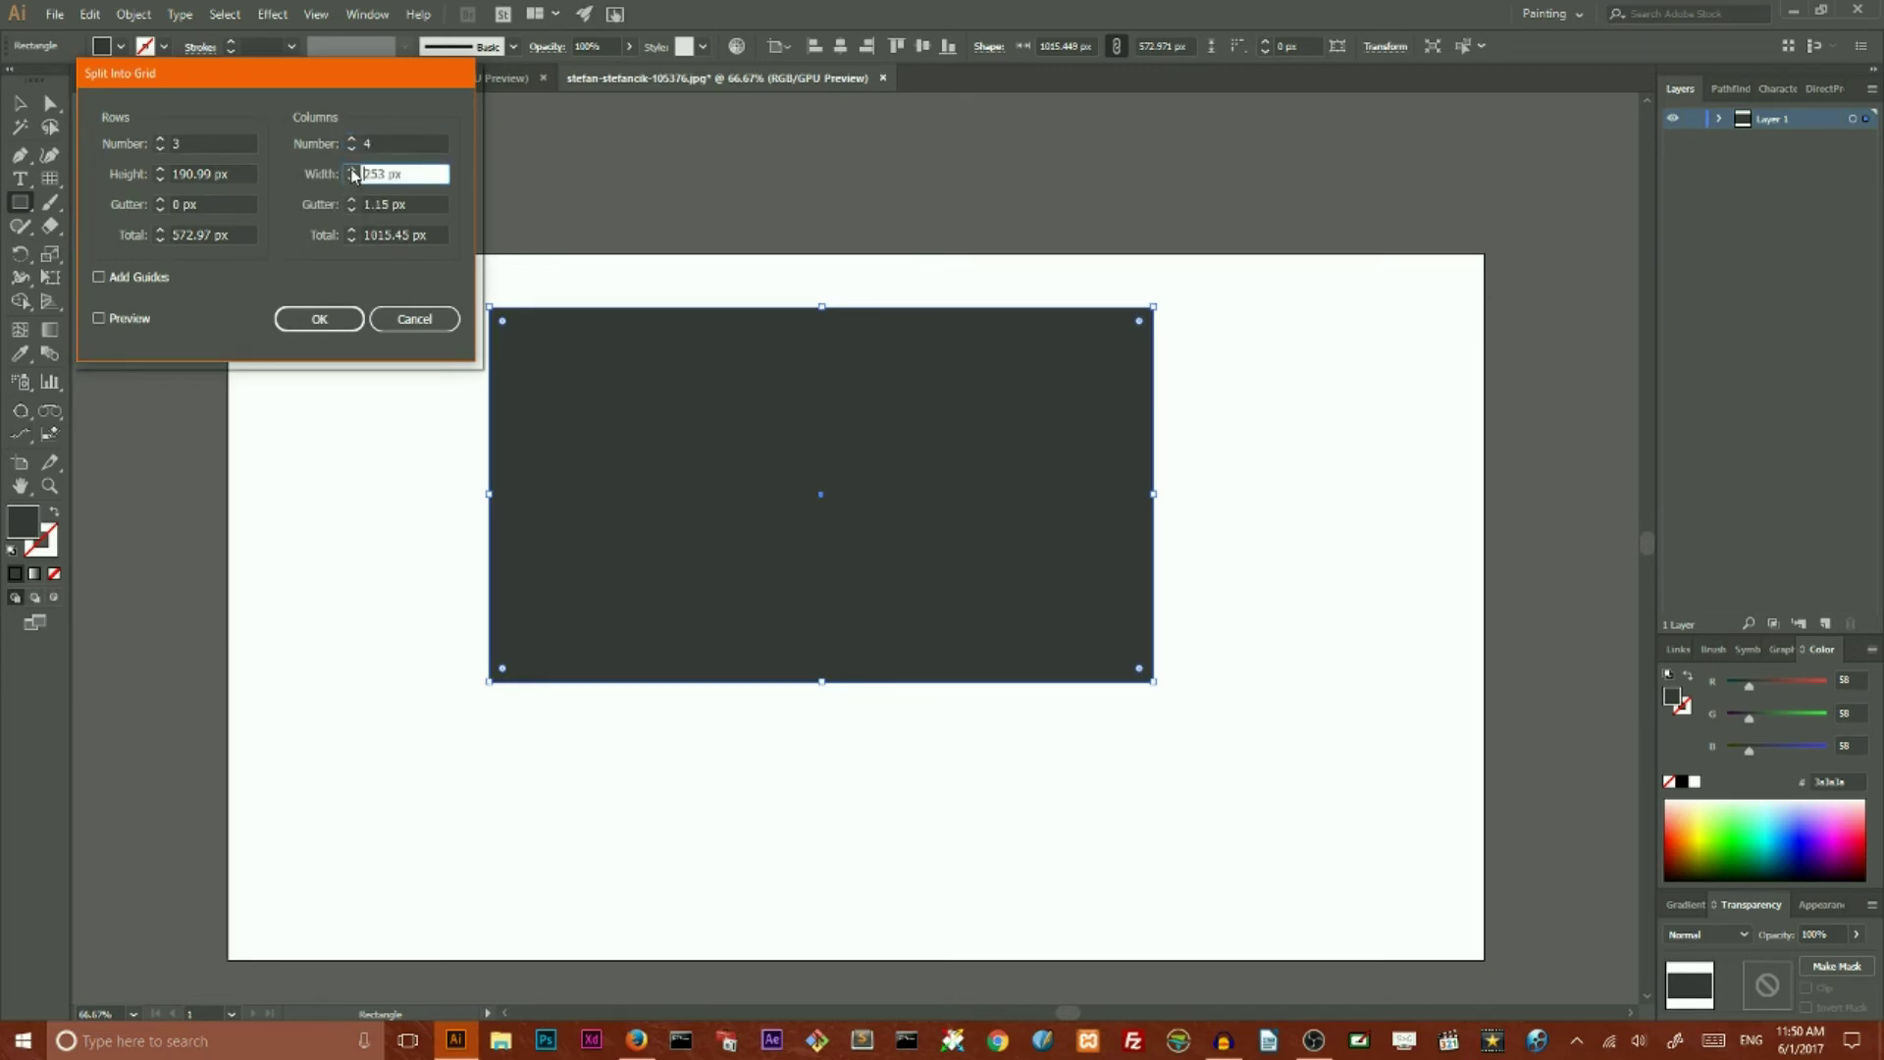
type(".86")
Step: Set the column gutter to 15 px and row gutter to 20 px, and preview the grid
left_click(160, 200)
left_click(160, 200)
left_click(160, 200)
left_click(160, 201)
left_click(160, 200)
left_click(159, 200)
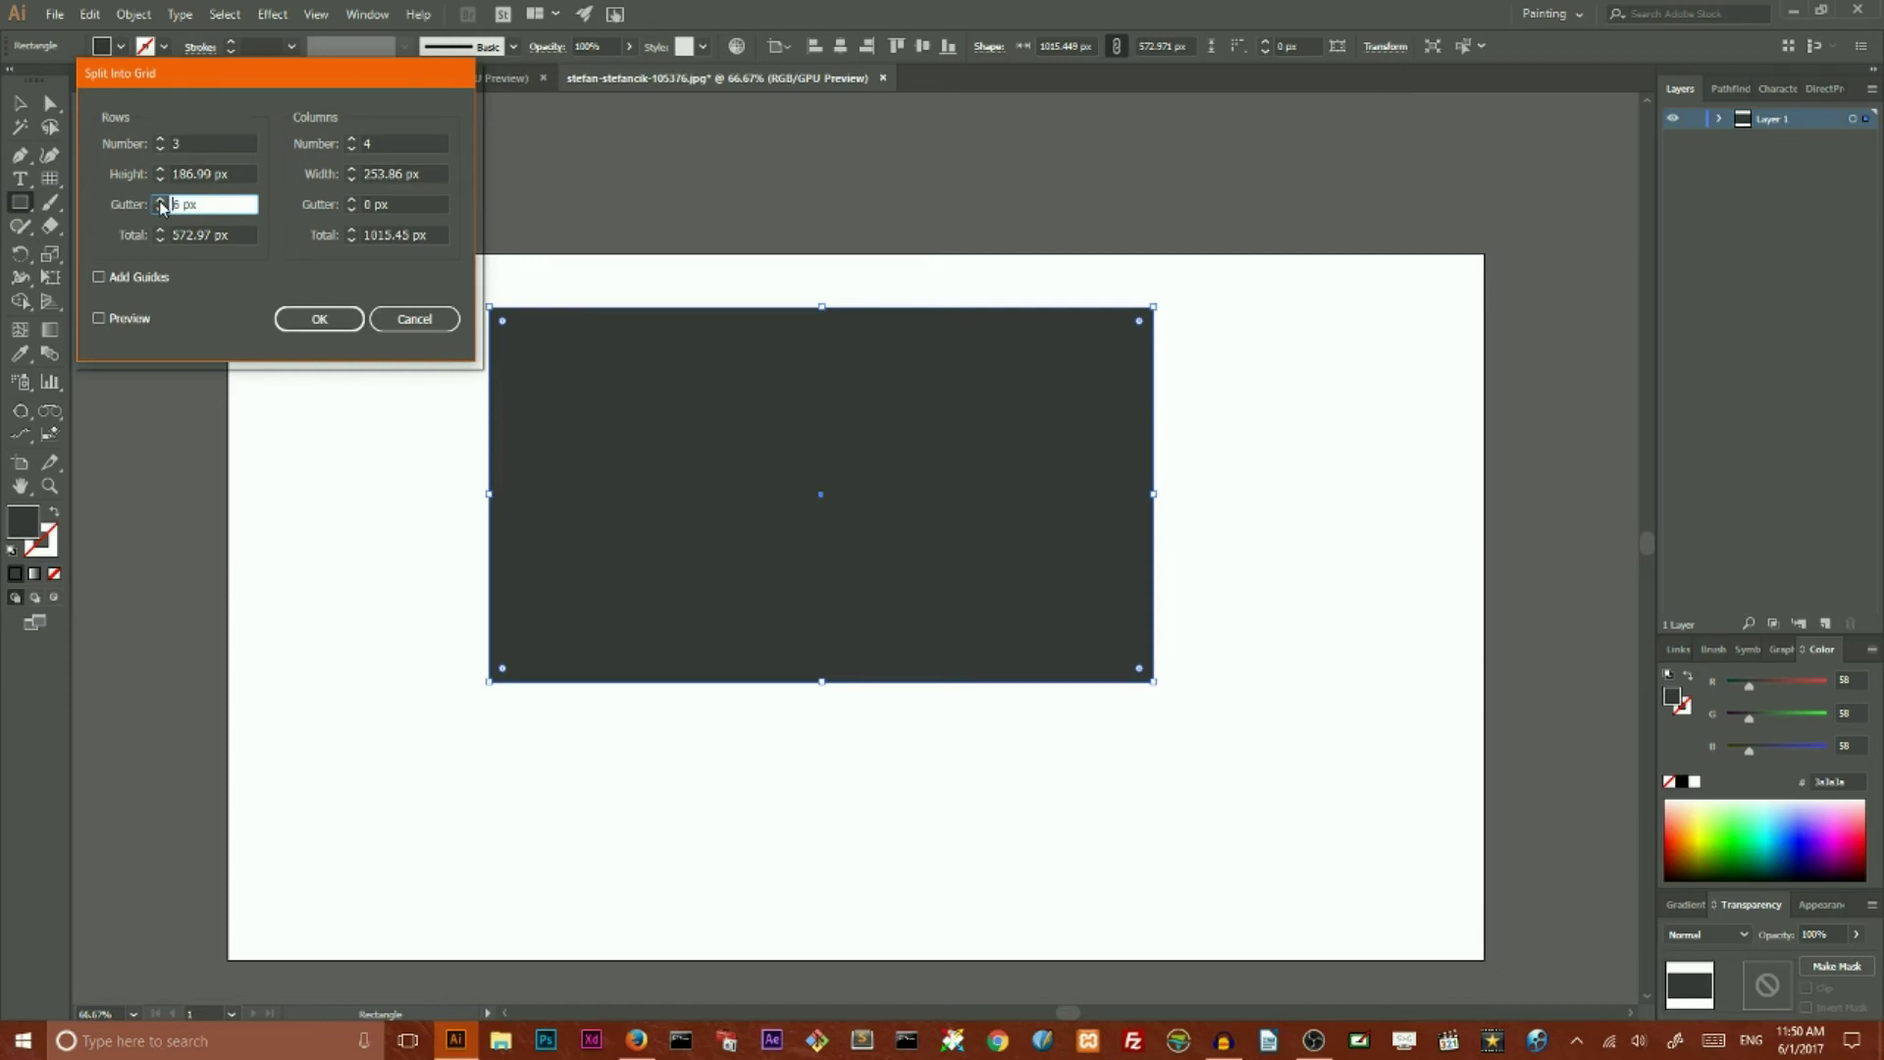
left_click(160, 200)
left_click(160, 200)
left_click(160, 200)
left_click(352, 201)
left_click(351, 201)
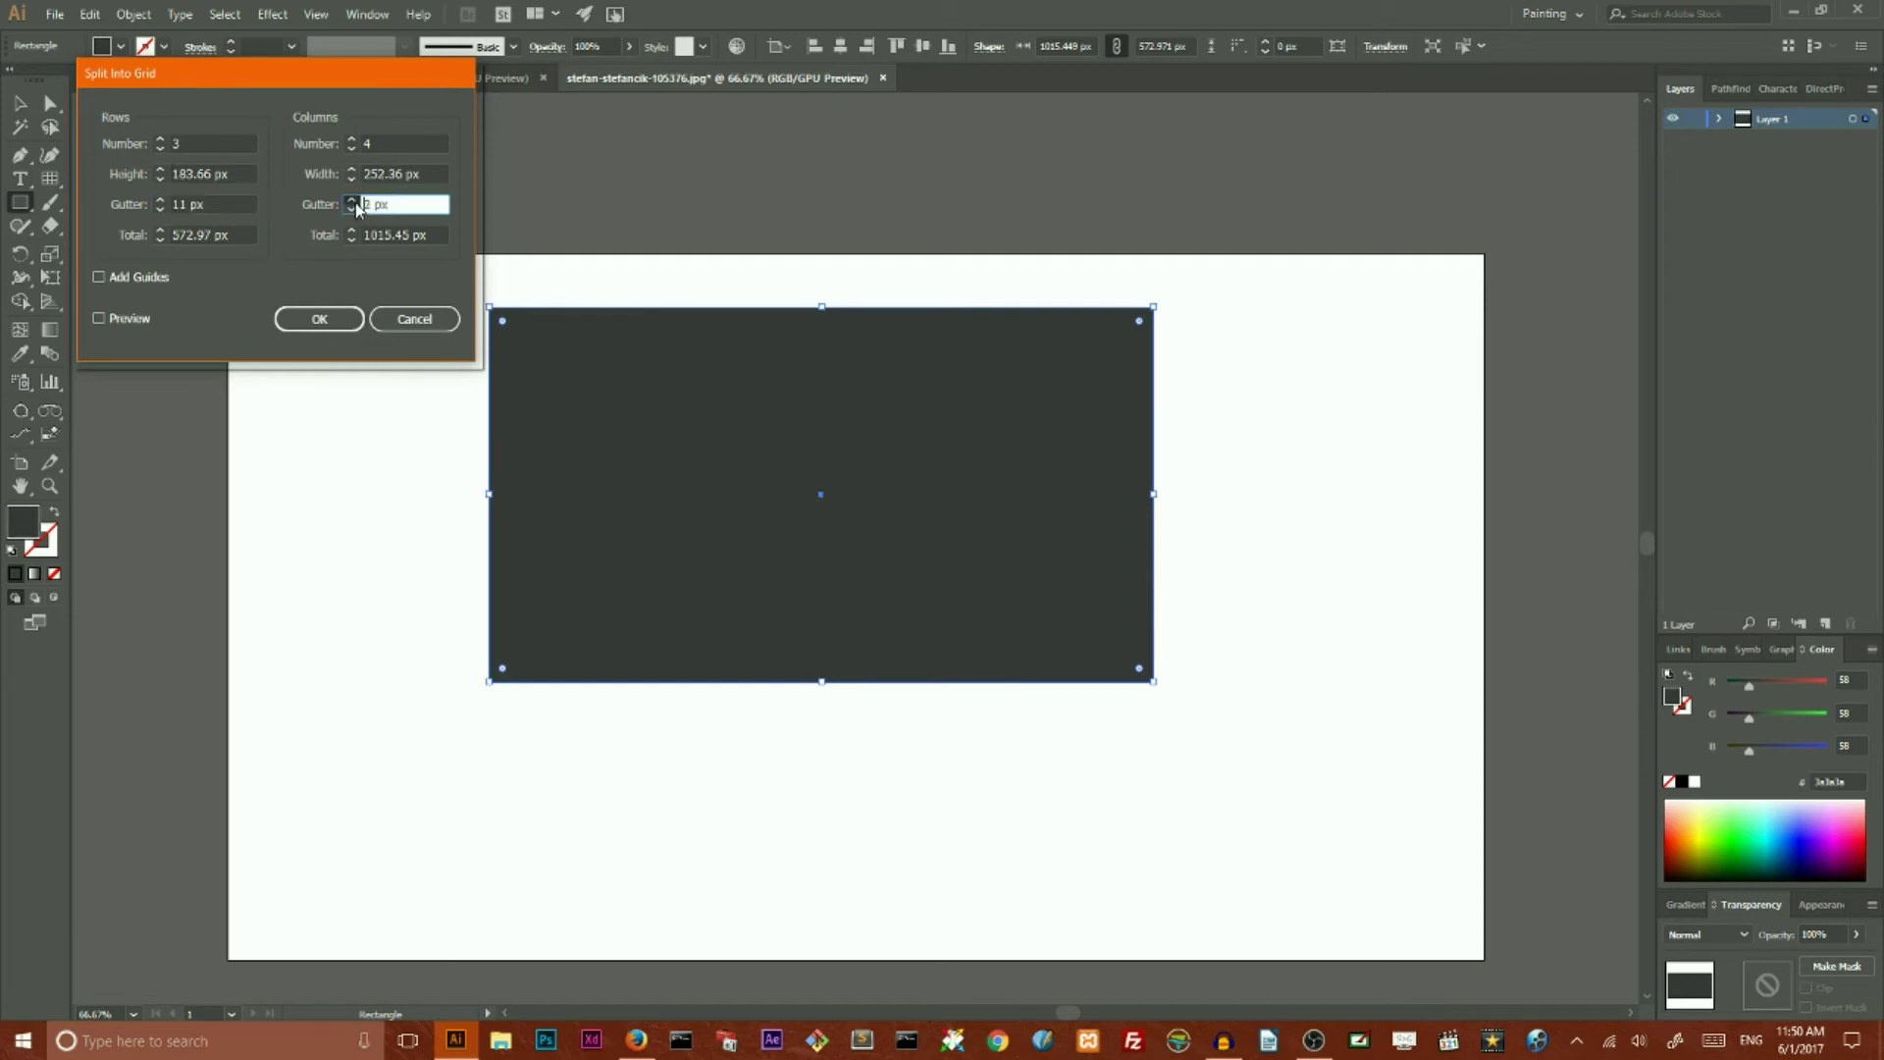
left_click(351, 201)
left_click(351, 202)
left_click(351, 201)
left_click(352, 201)
left_click(352, 201)
left_click(352, 201)
left_click(351, 201)
left_click(351, 201)
left_click(351, 202)
left_click(351, 201)
left_click(351, 201)
left_click(351, 201)
left_click(351, 201)
left_click(351, 201)
left_click(351, 201)
left_click(160, 200)
left_click(160, 200)
left_click(160, 200)
left_click(160, 200)
left_click(160, 200)
left_click(159, 200)
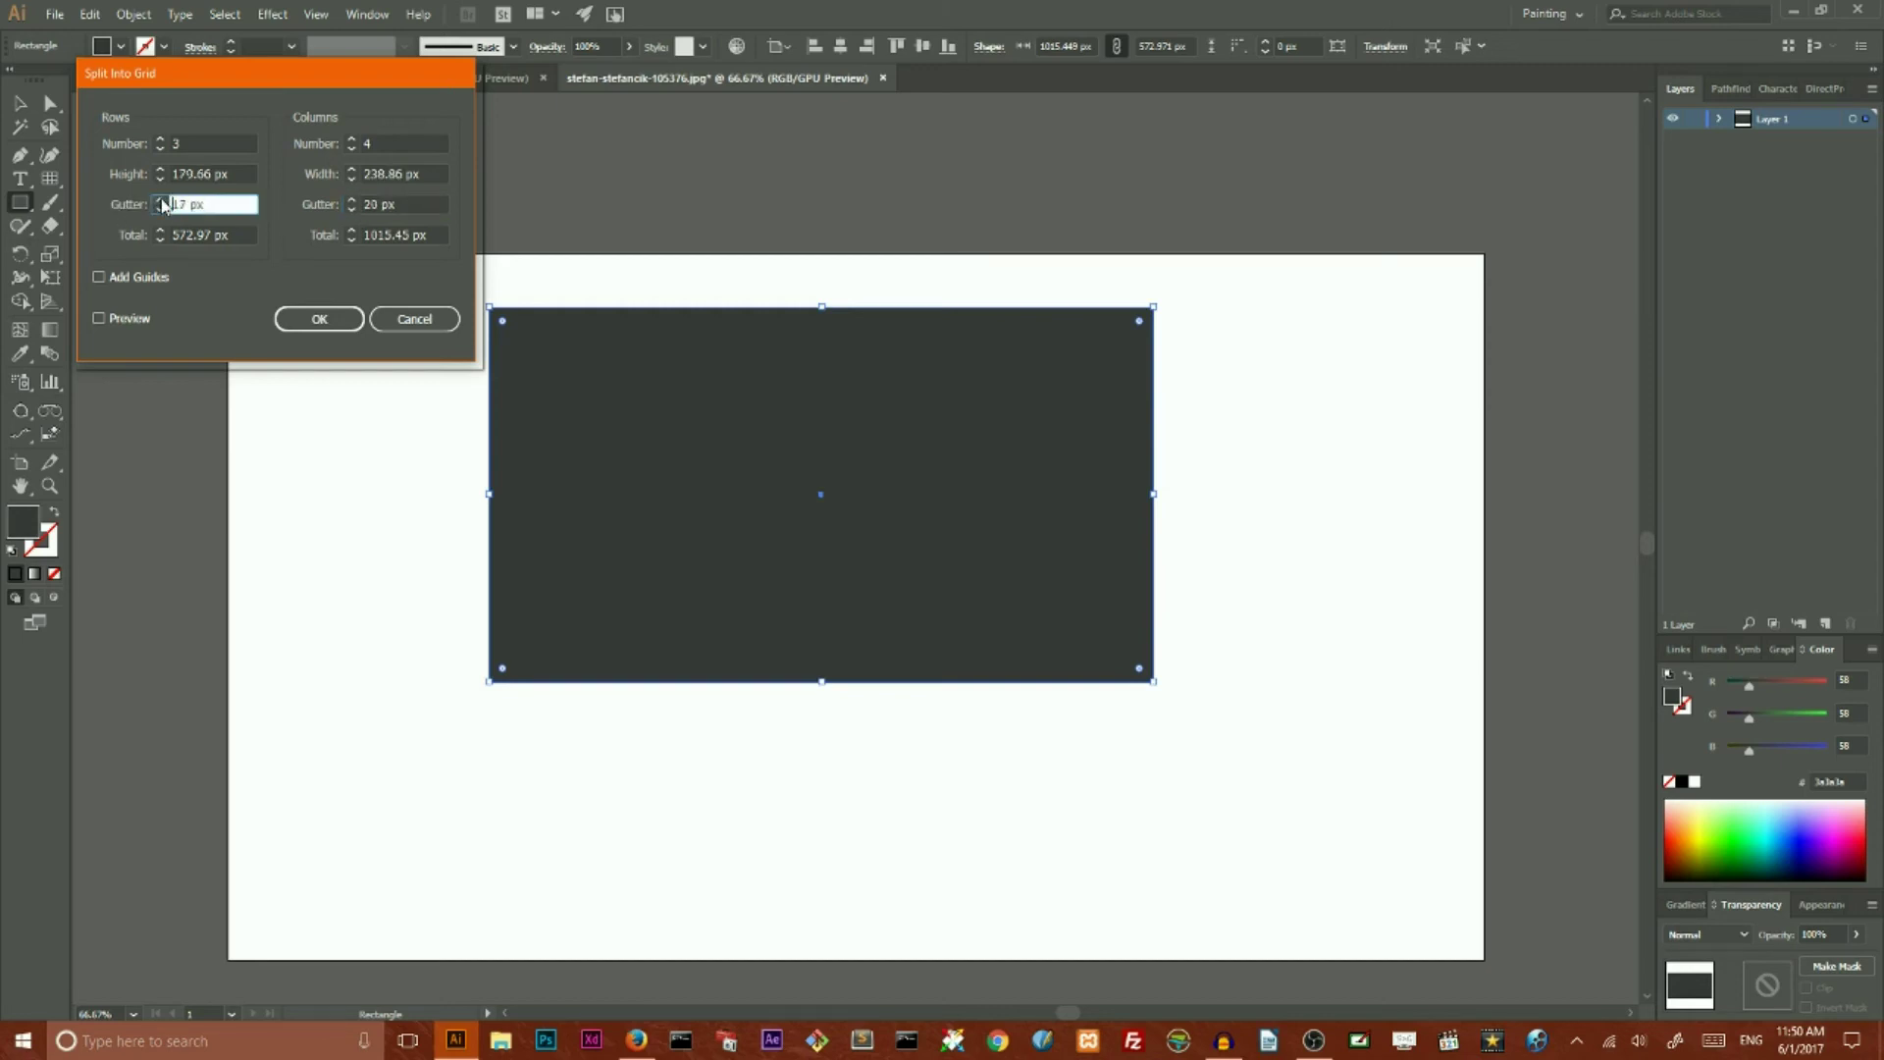
left_click(160, 200)
left_click(159, 200)
left_click(161, 201)
left_click(100, 318)
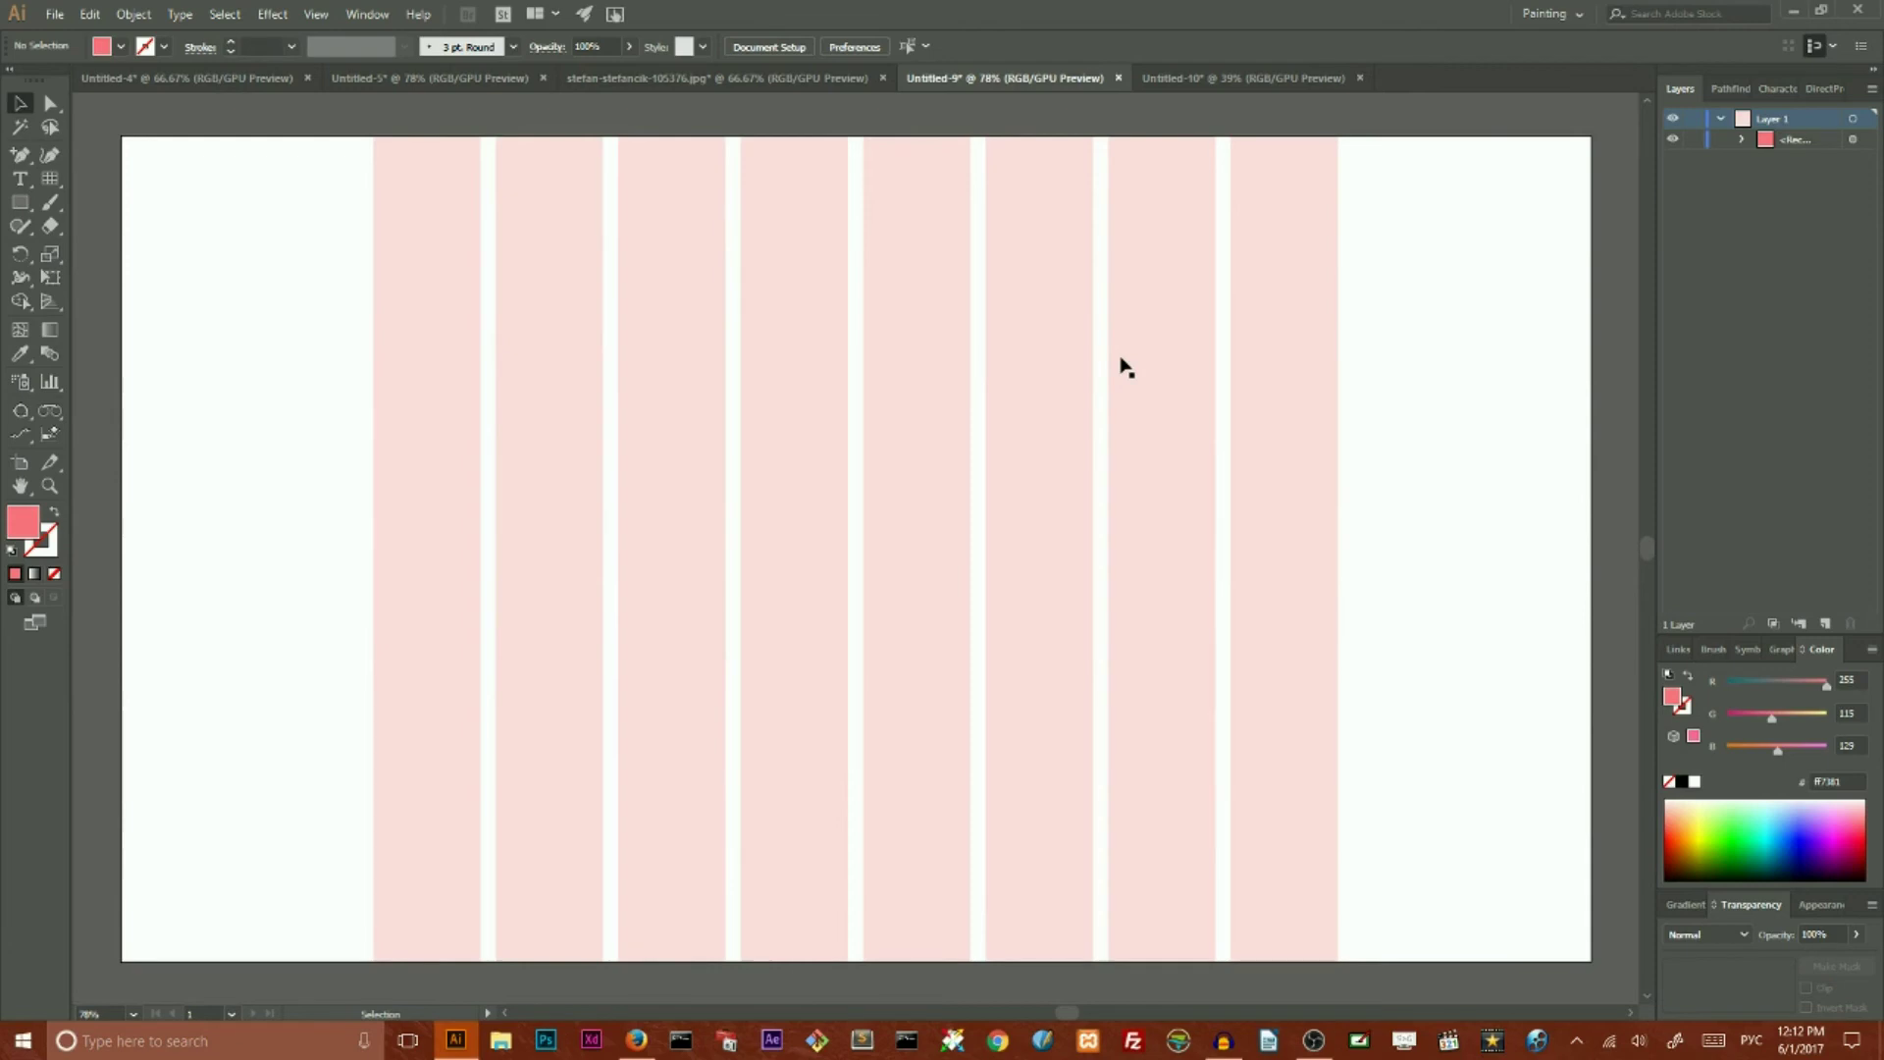
Step: In Untitled-10, copy the top-left stripes onto the lower-right artboard and centre them
left_click(411, 233)
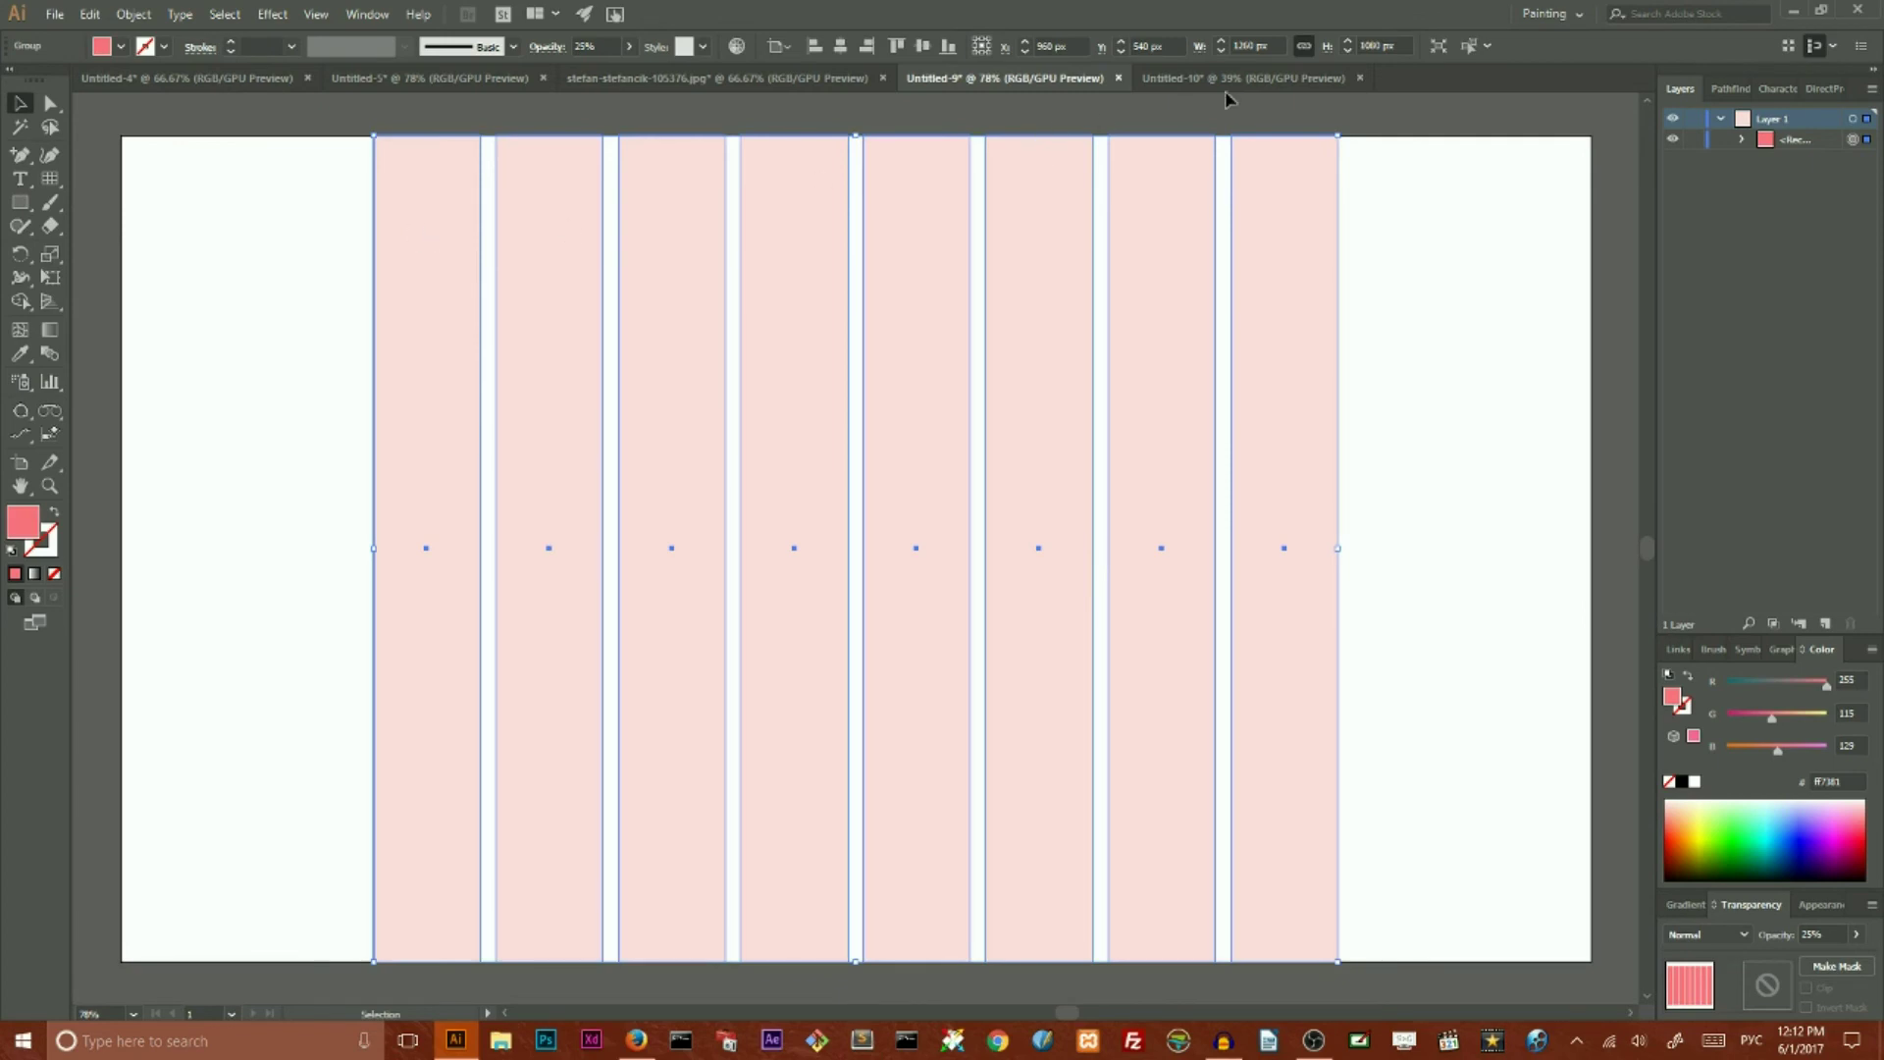
left_click(1187, 78)
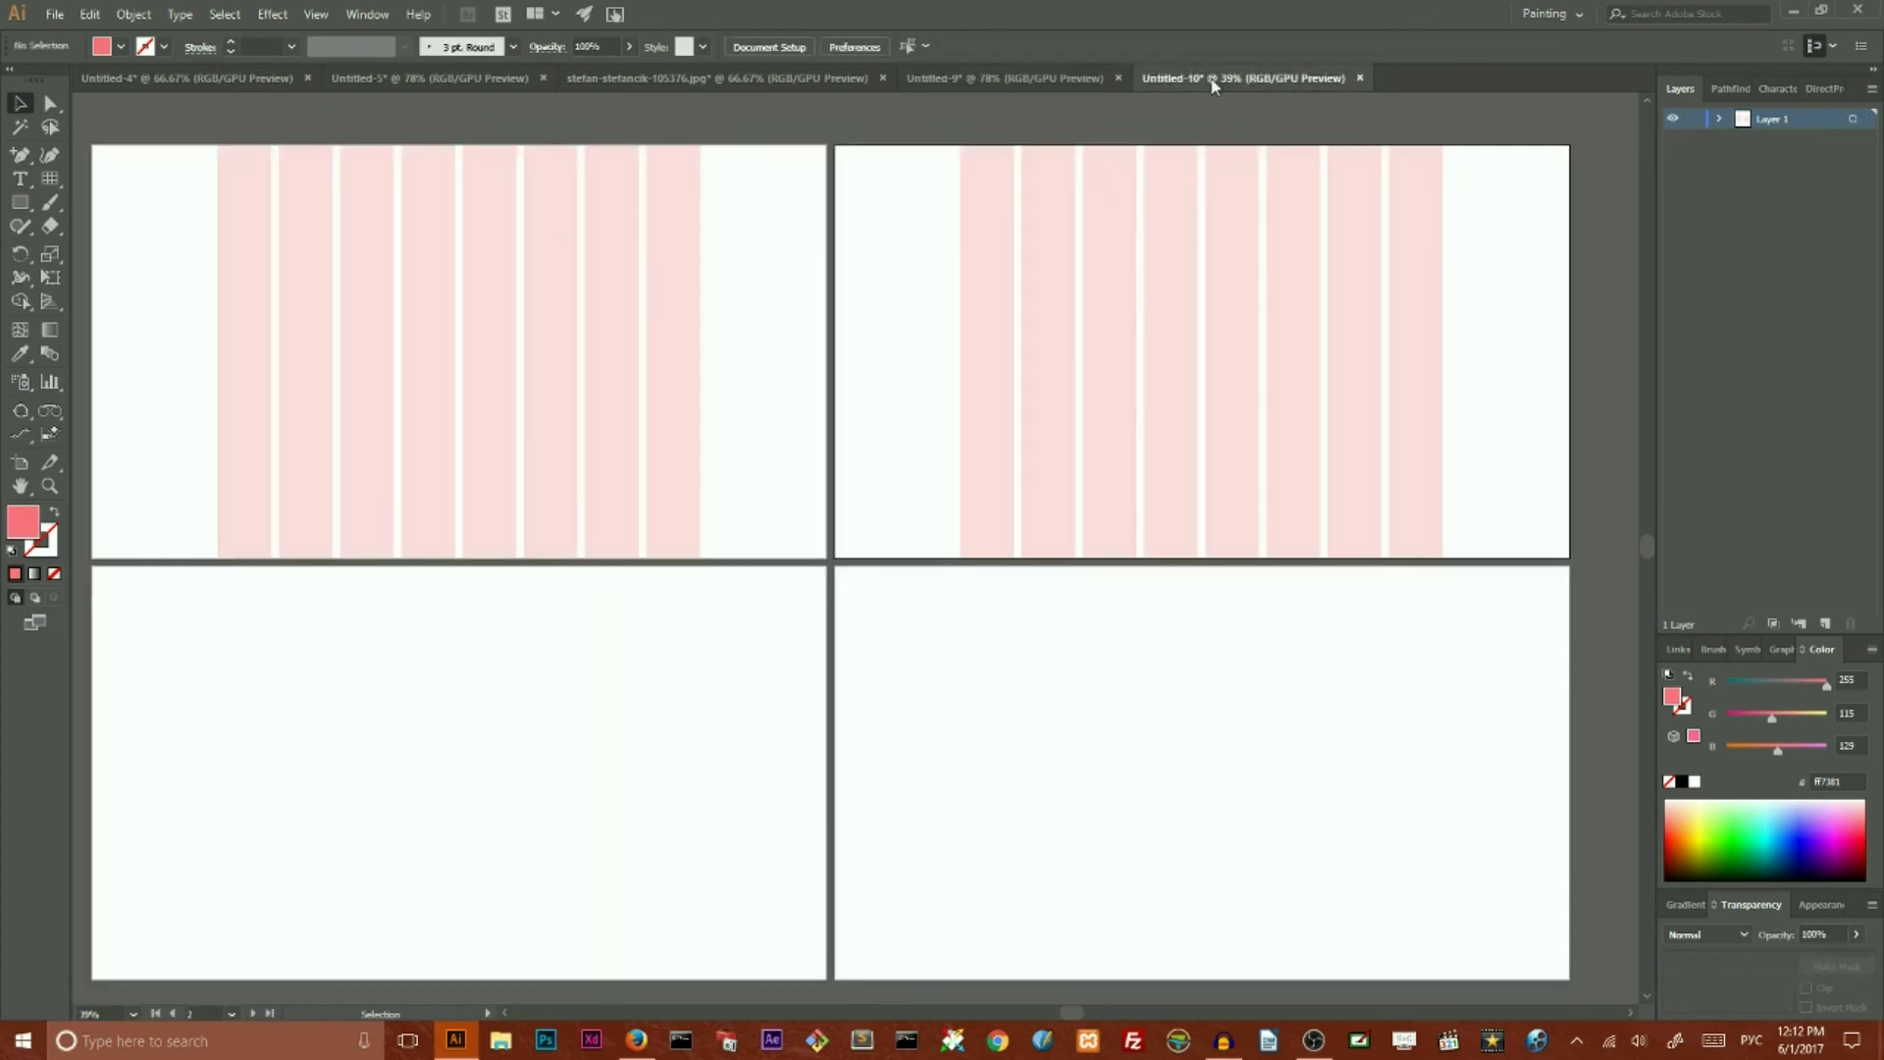
left_click(672, 237)
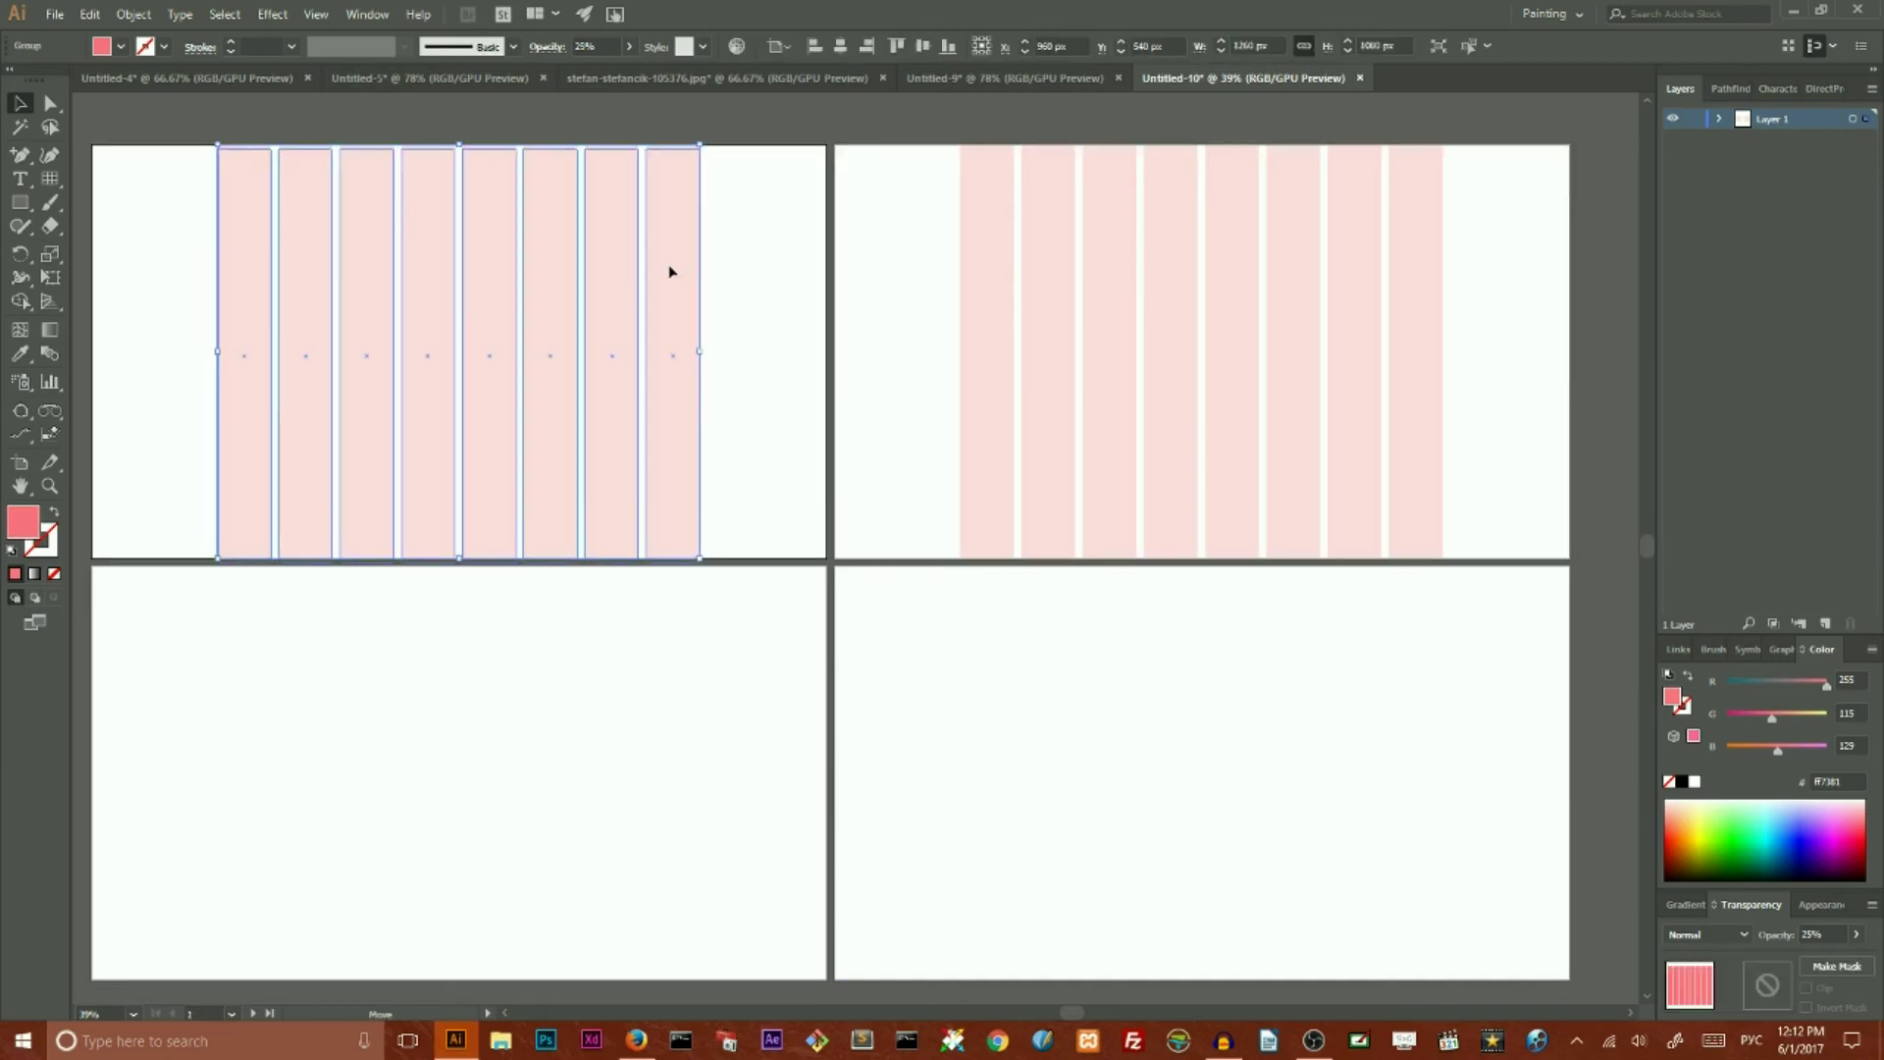
left_click_drag(670, 271, 1410, 692)
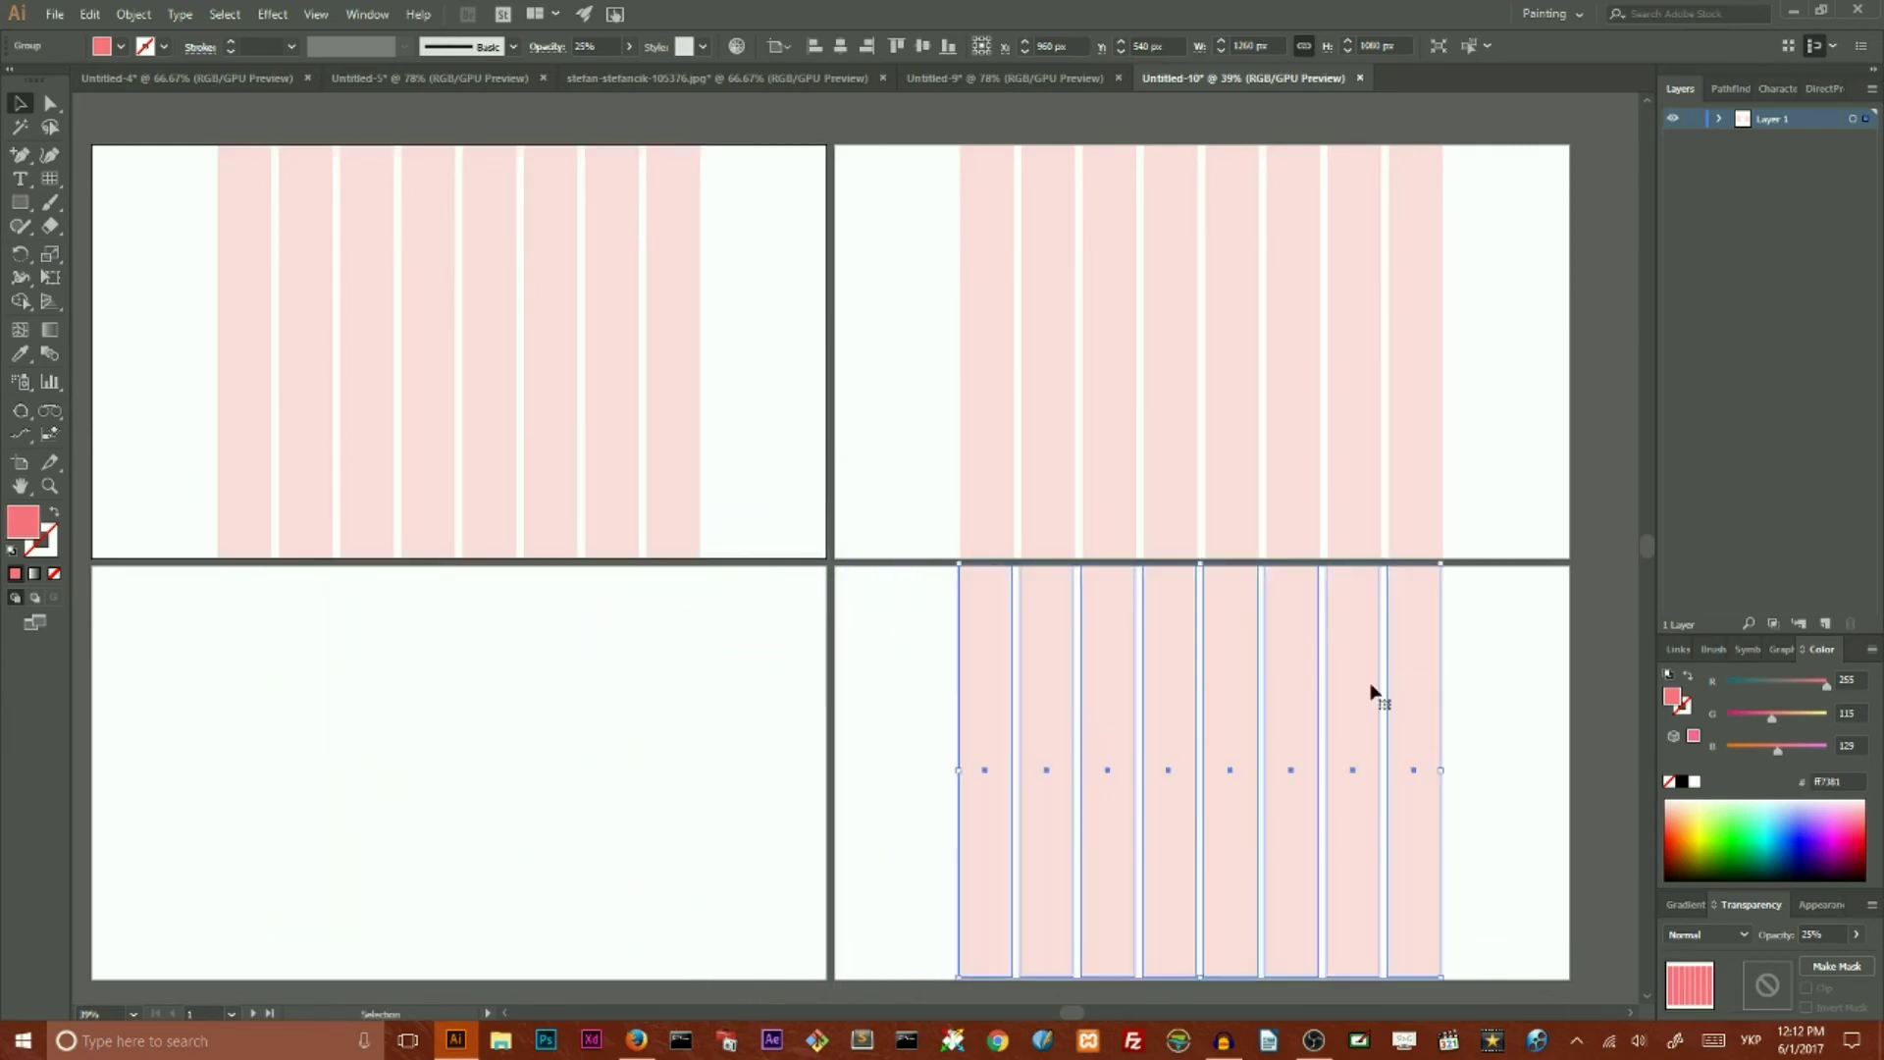
left_click(872, 652)
left_click(989, 664)
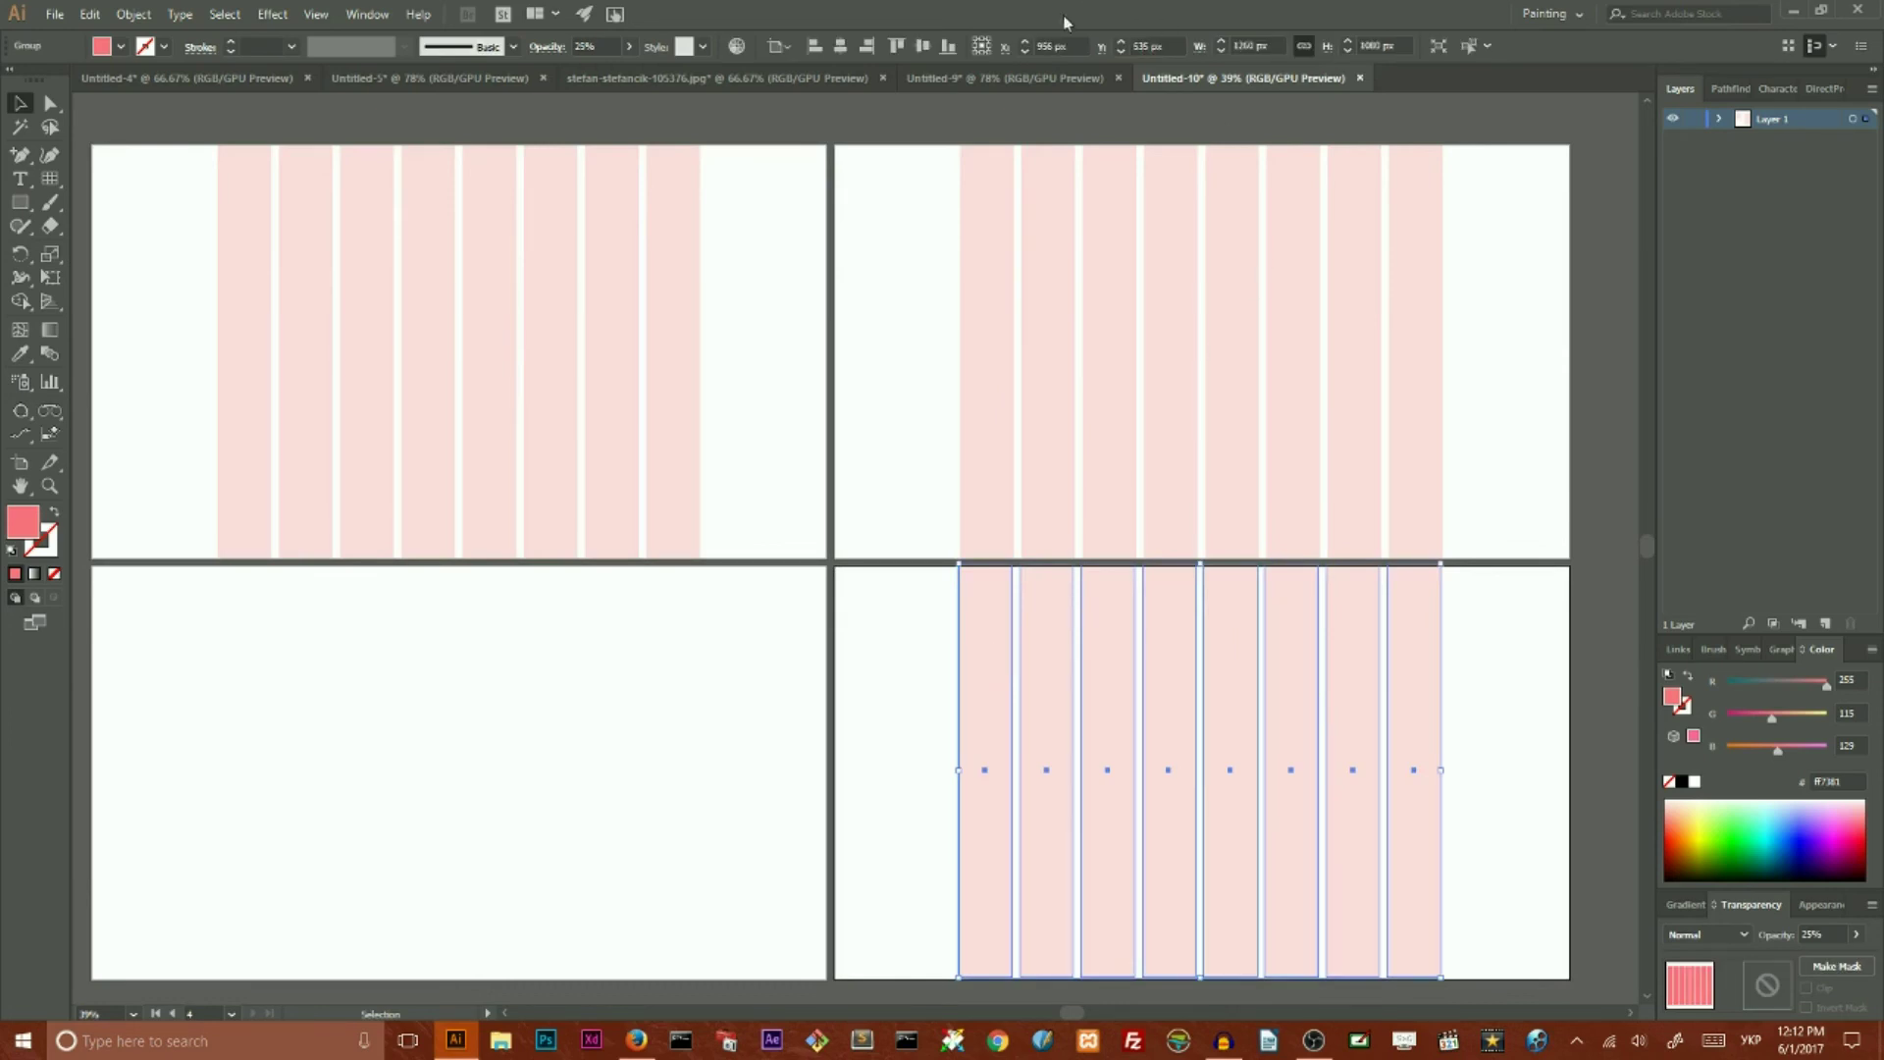
left_click(840, 47)
left_click(937, 50)
Step: Check the copied stripe groups, then delete the existing columns from Untitled-9's artboard
left_click(963, 307)
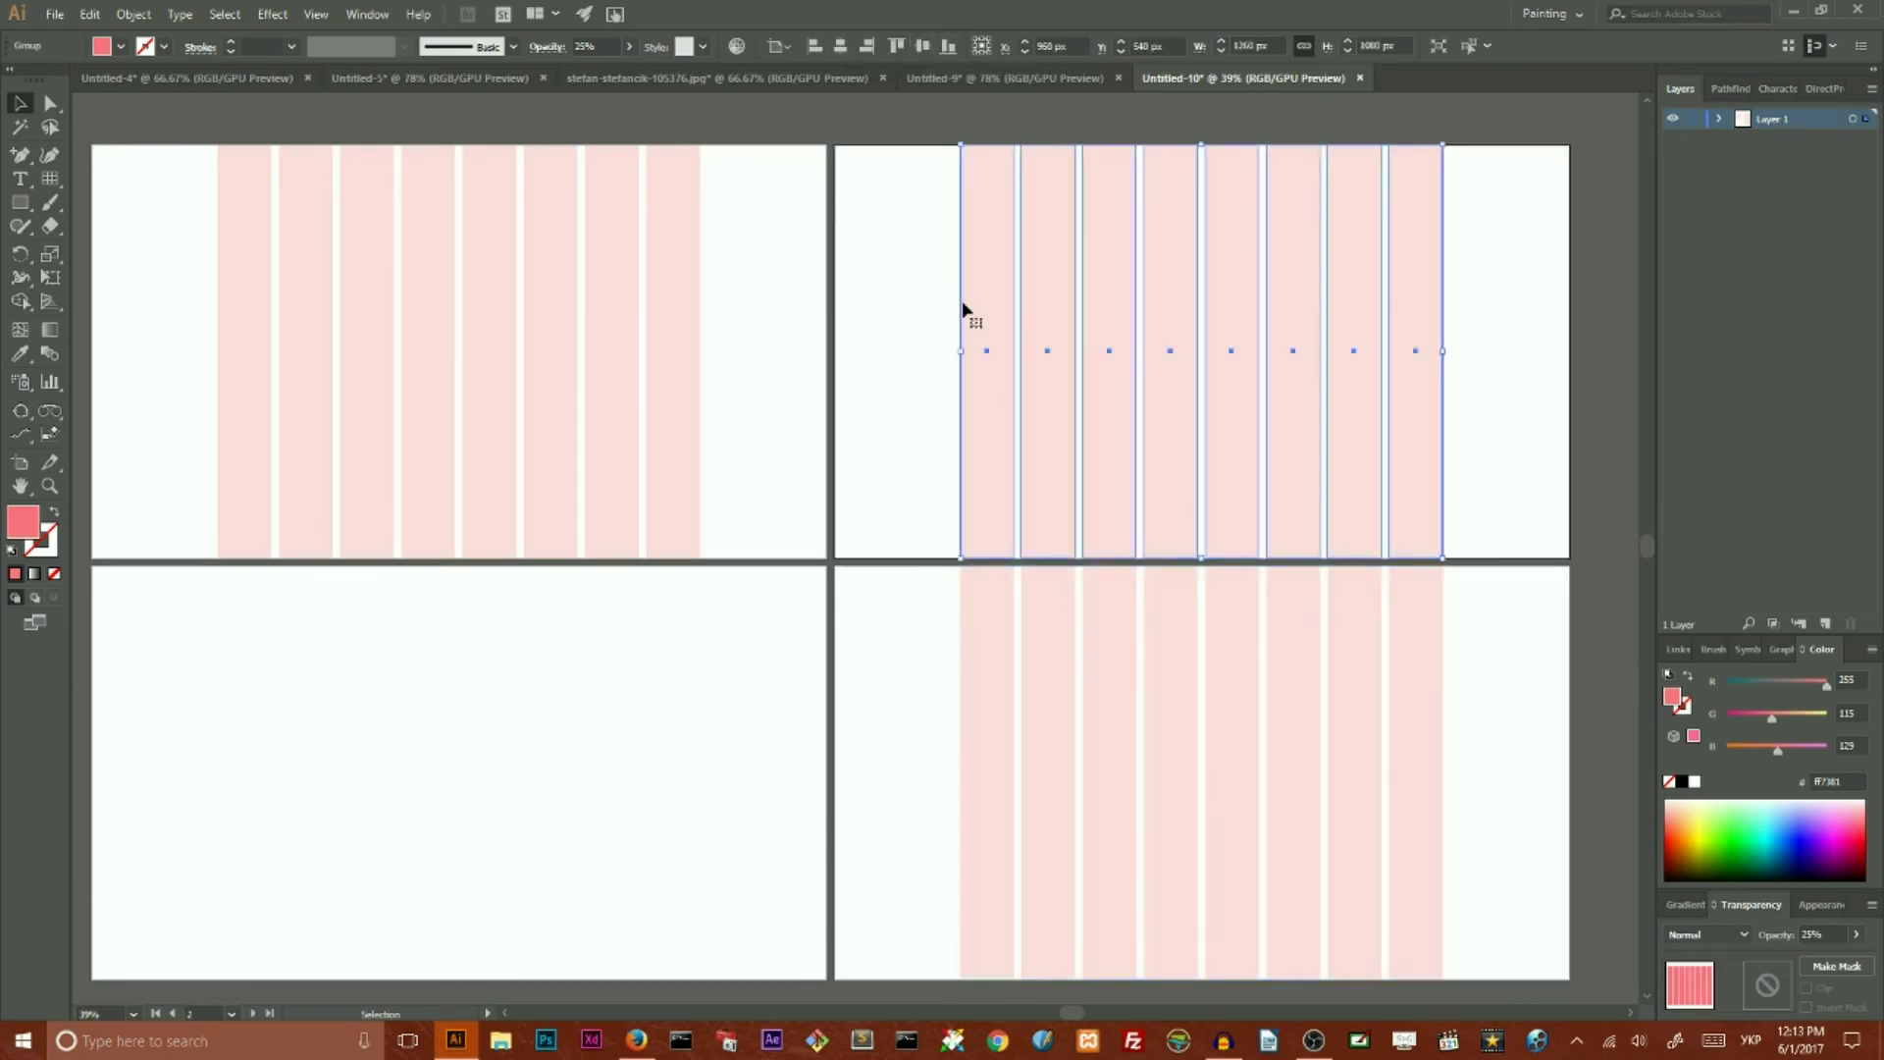
left_click(877, 339)
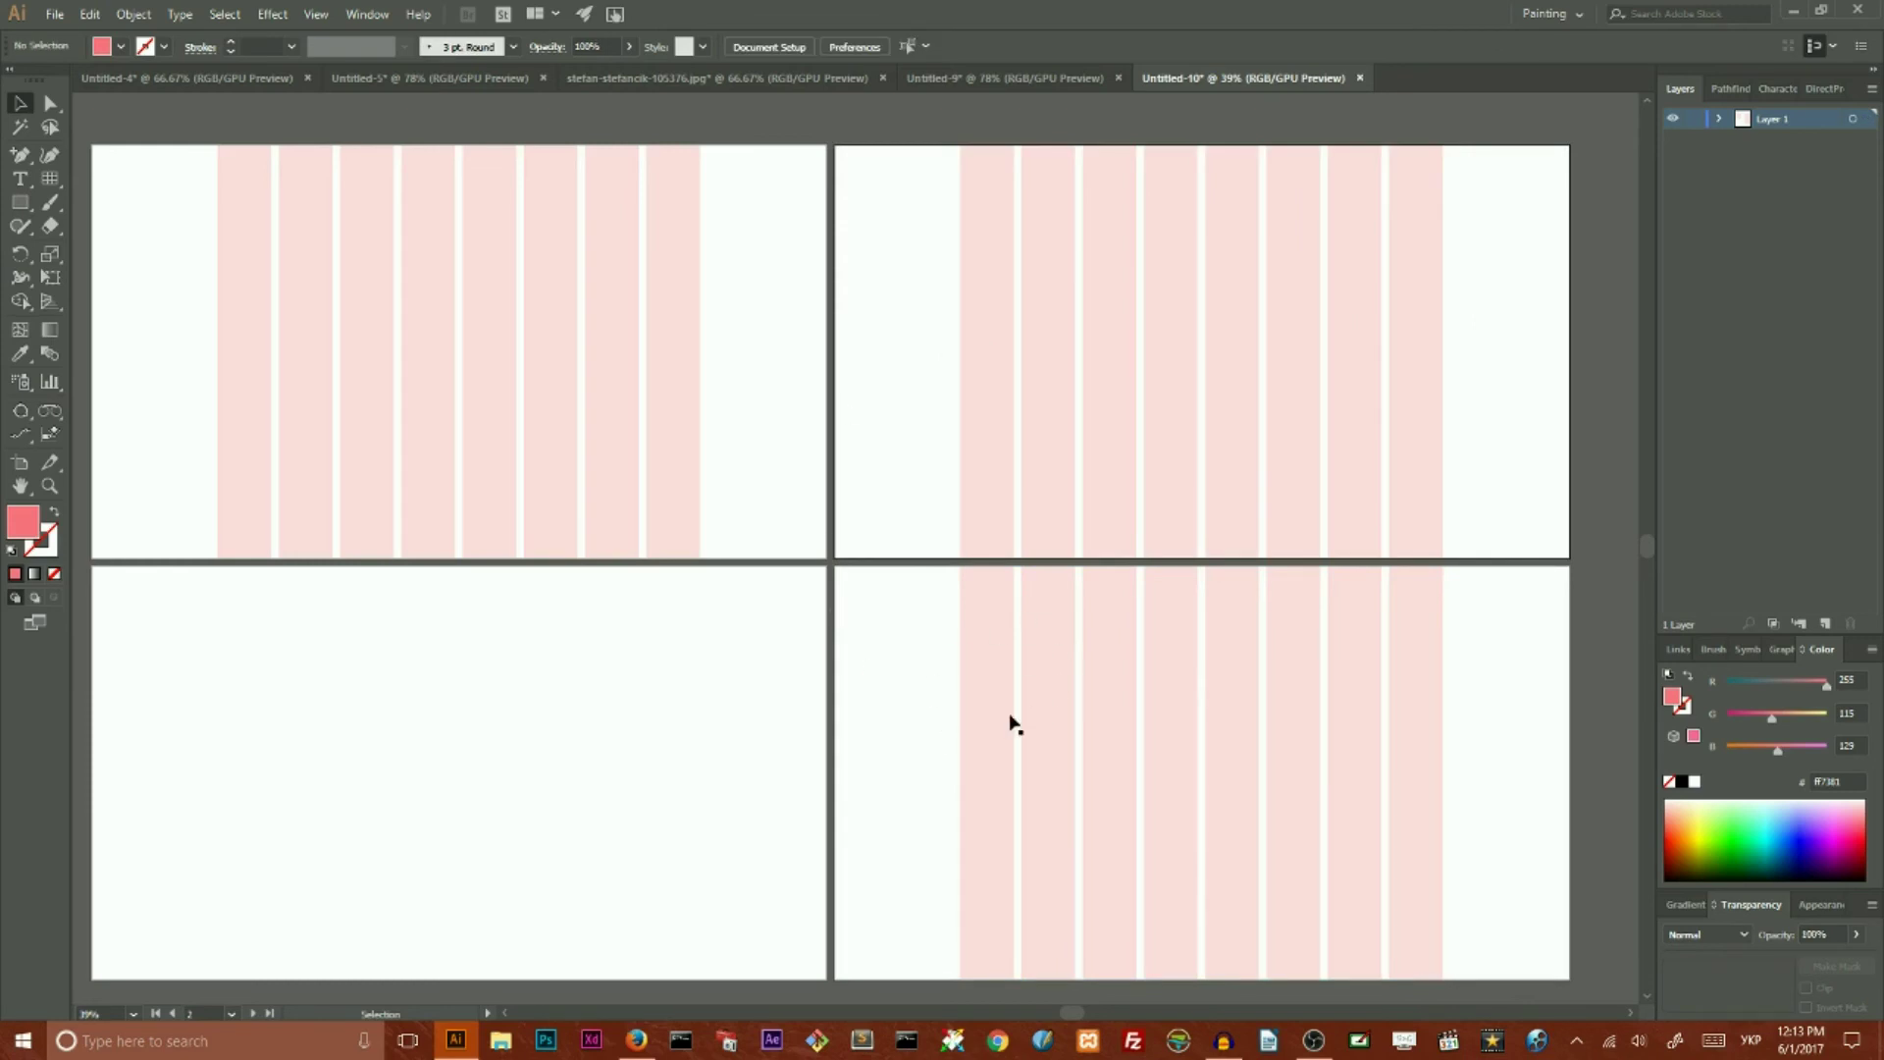
left_click(991, 686)
scroll(893, 625, "down", 2)
left_click(869, 599)
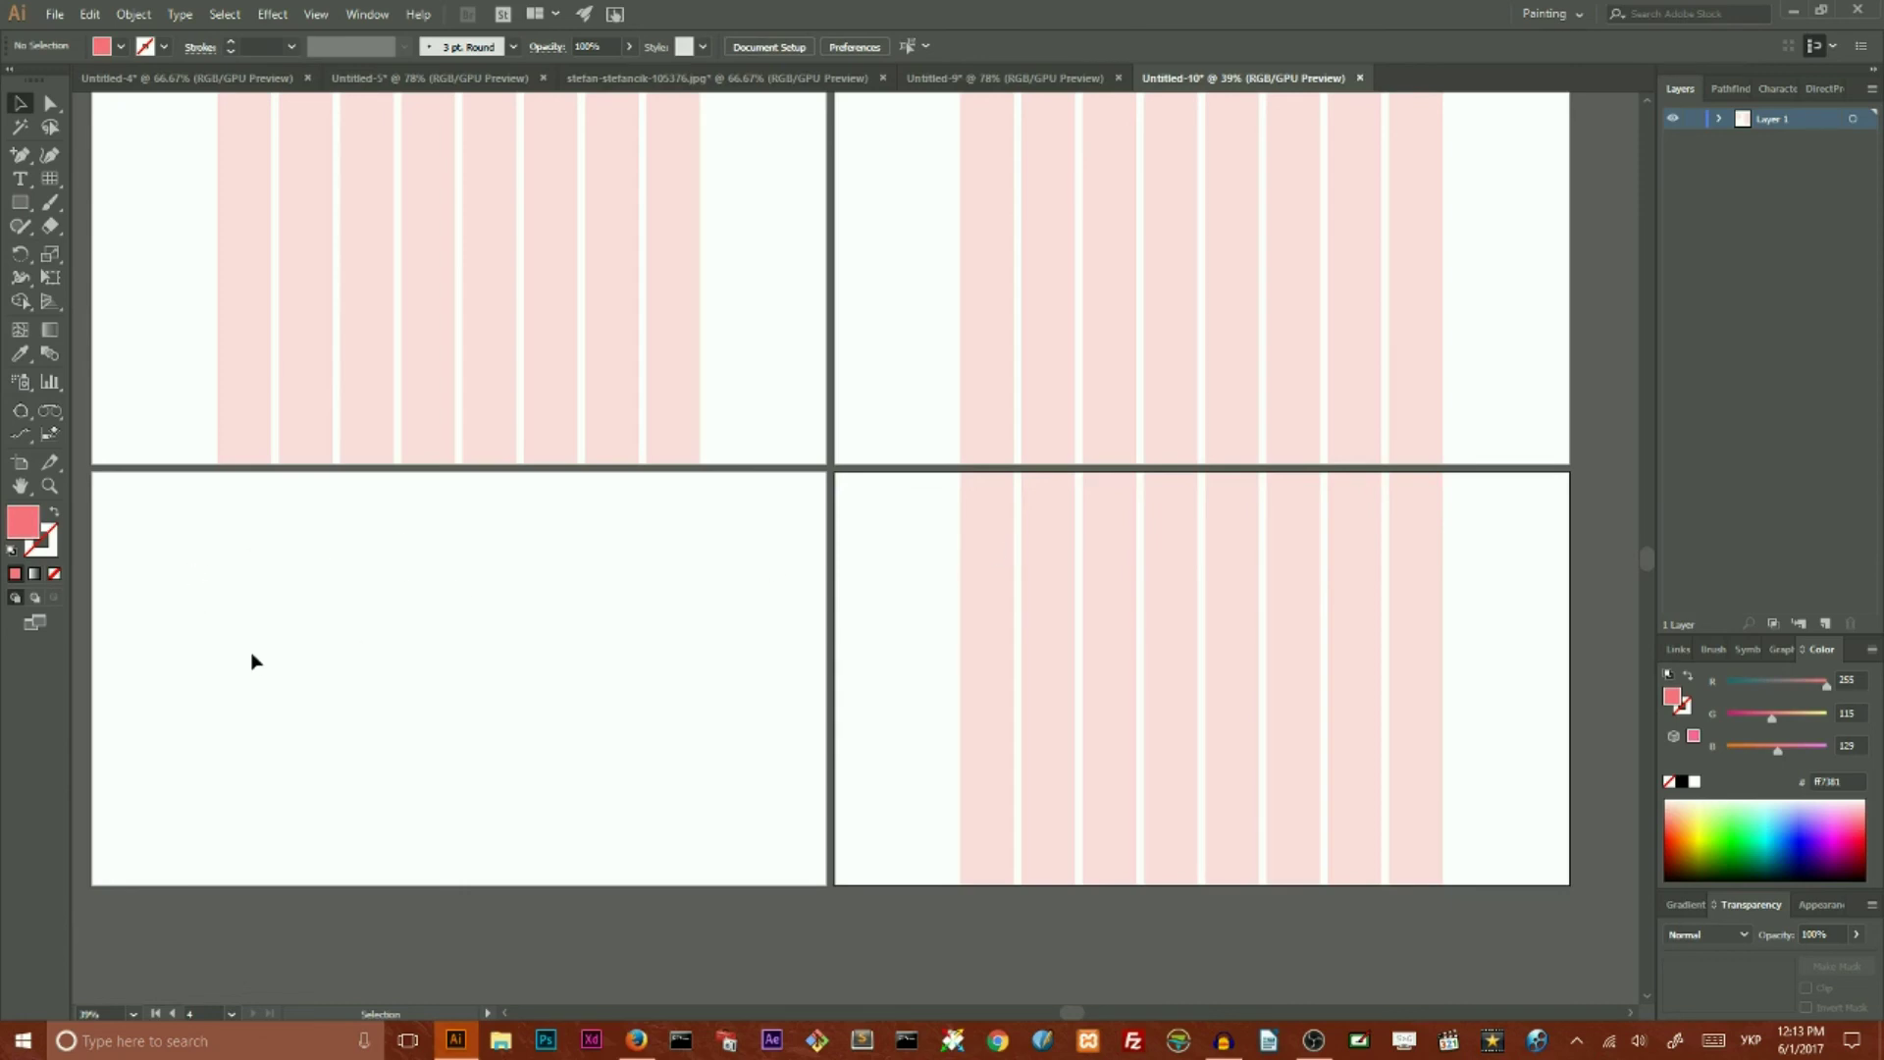
scroll(236, 652, "up", 3)
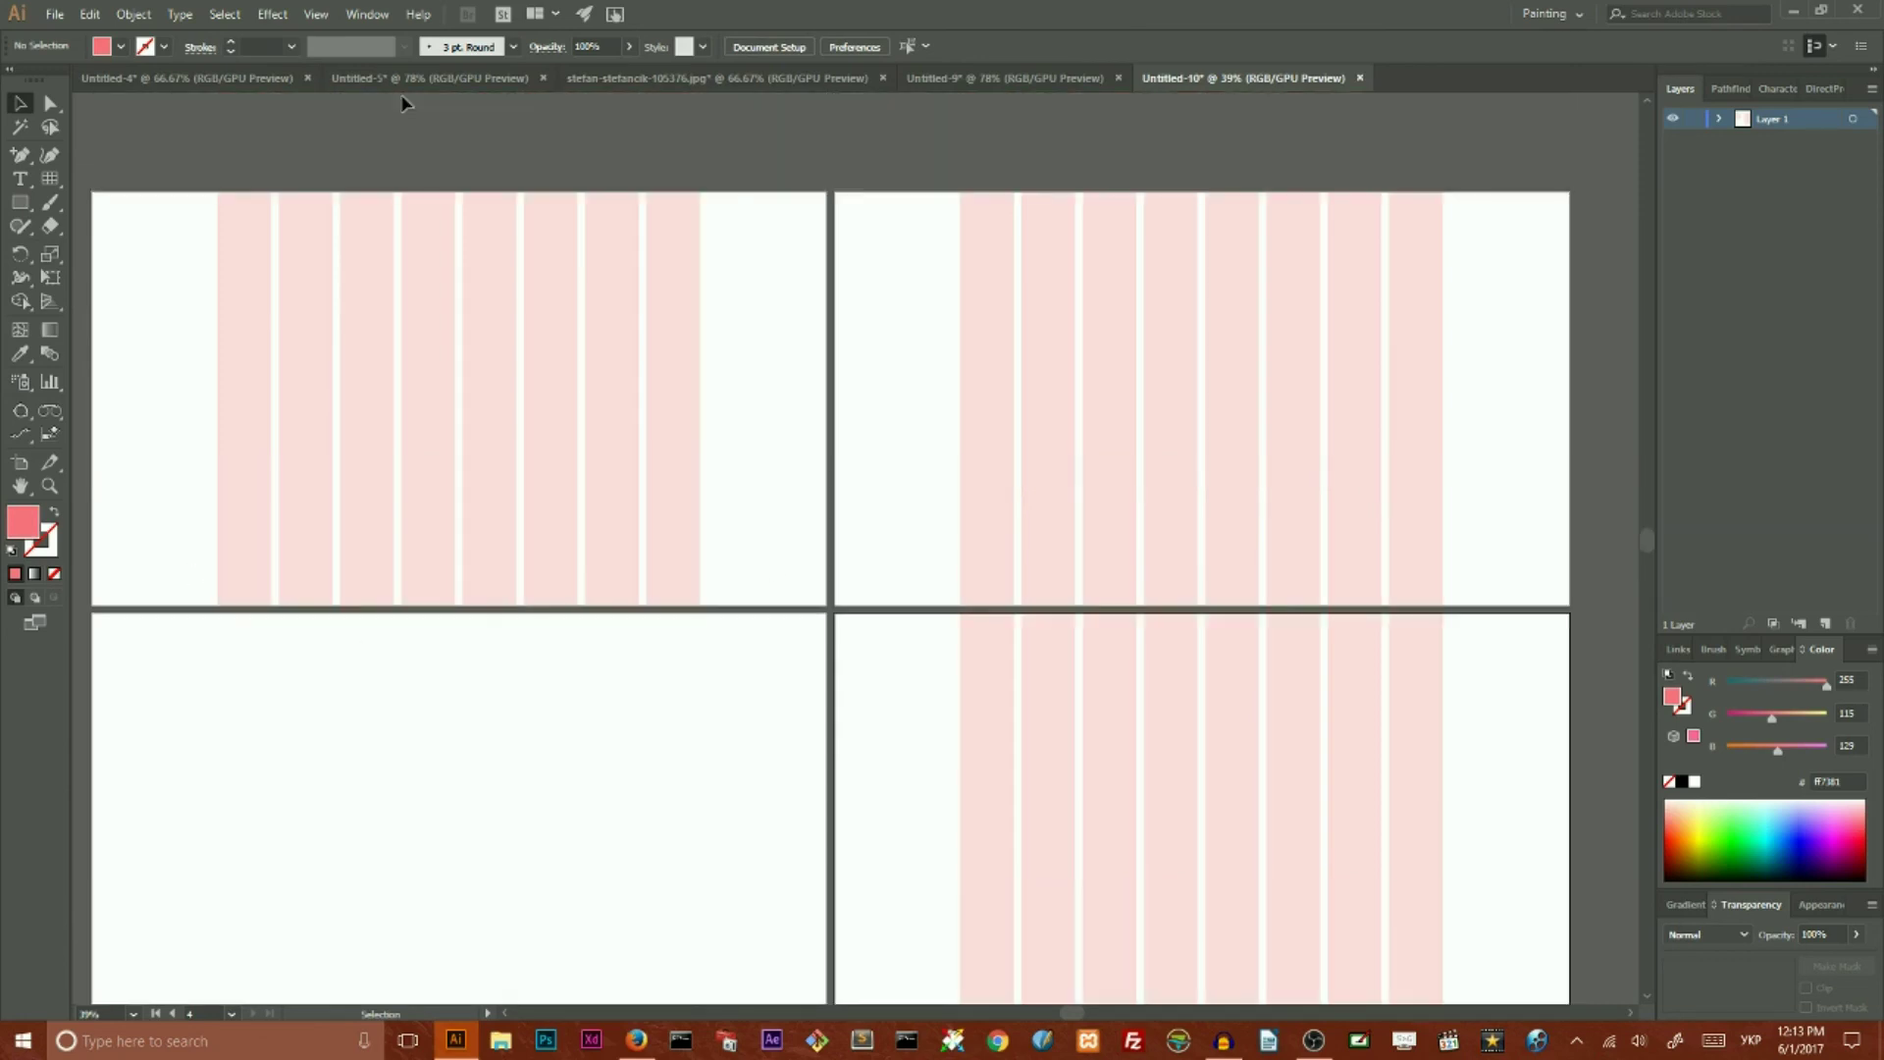
left_click(1057, 76)
key("Delete")
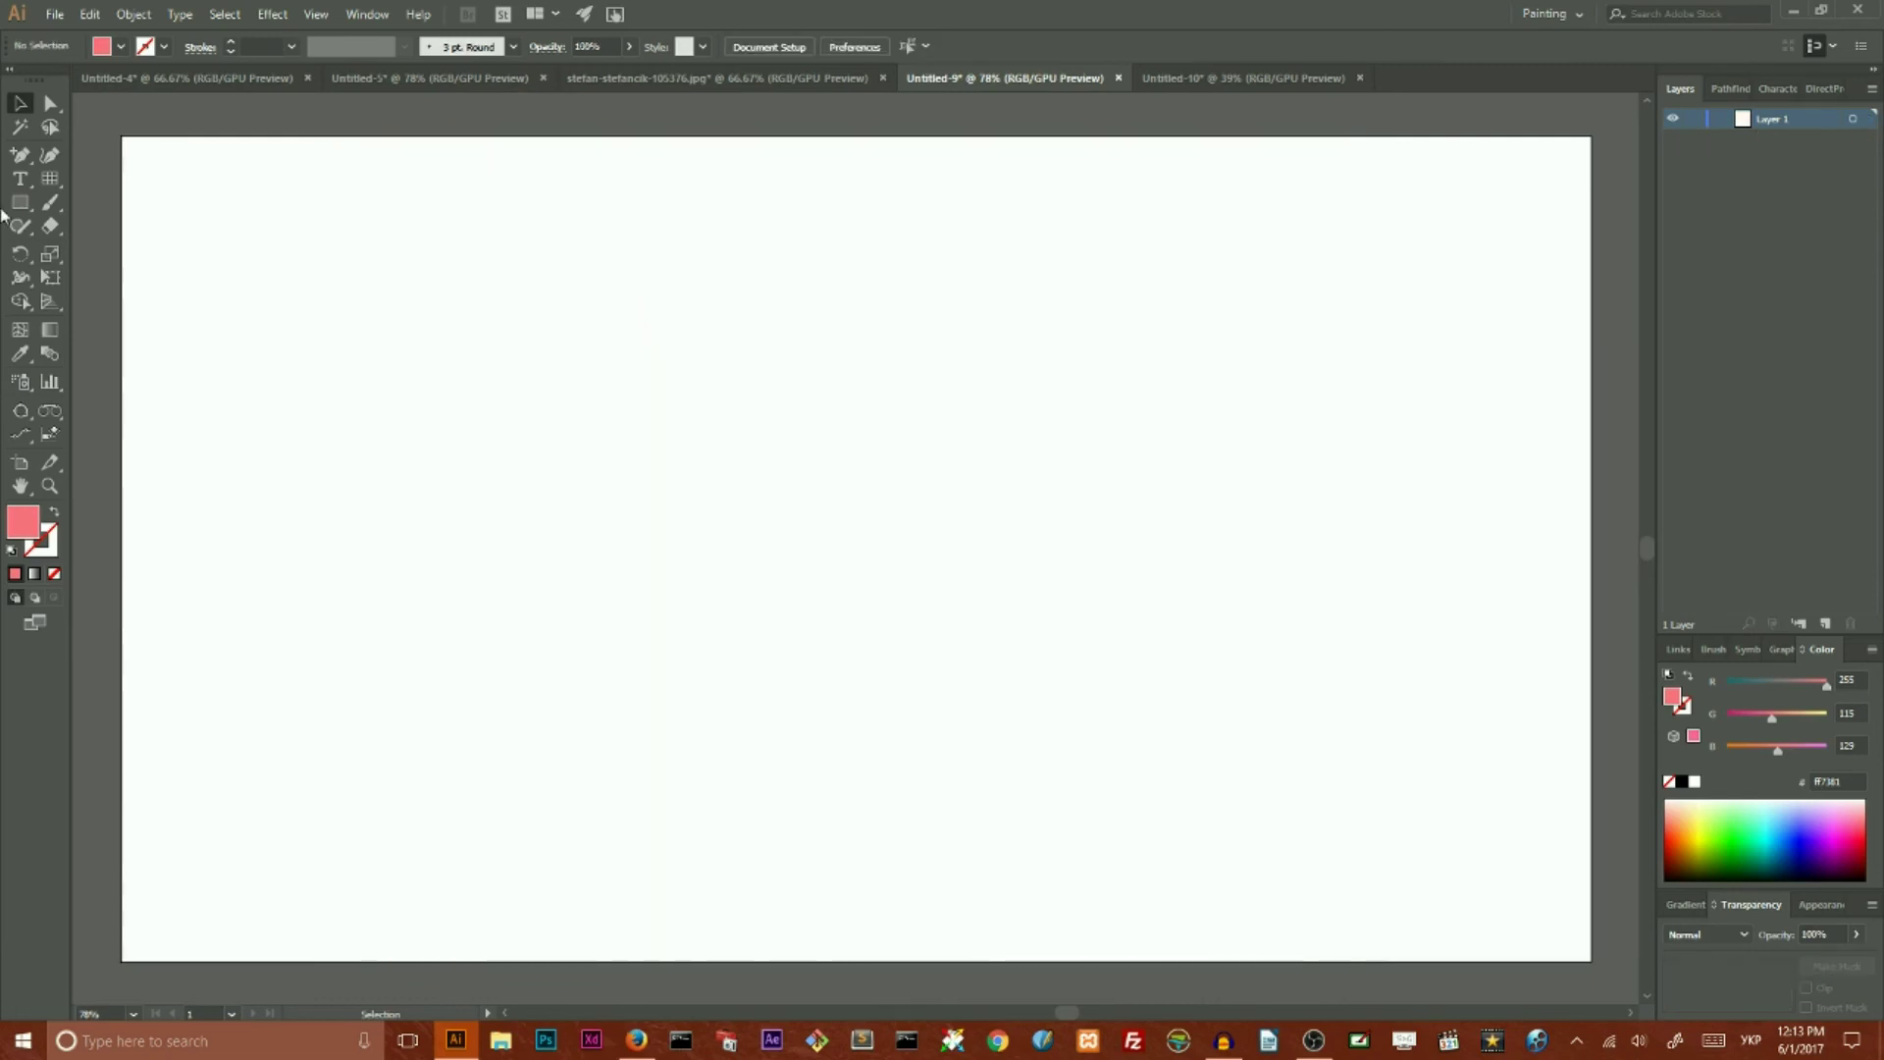
Step: Draw a pink rectangle from the artboard's top-left corner sized 140 × 1080 px
left_click(21, 204)
left_click_drag(22, 204, 111, 208)
left_click_drag(121, 137, 233, 962)
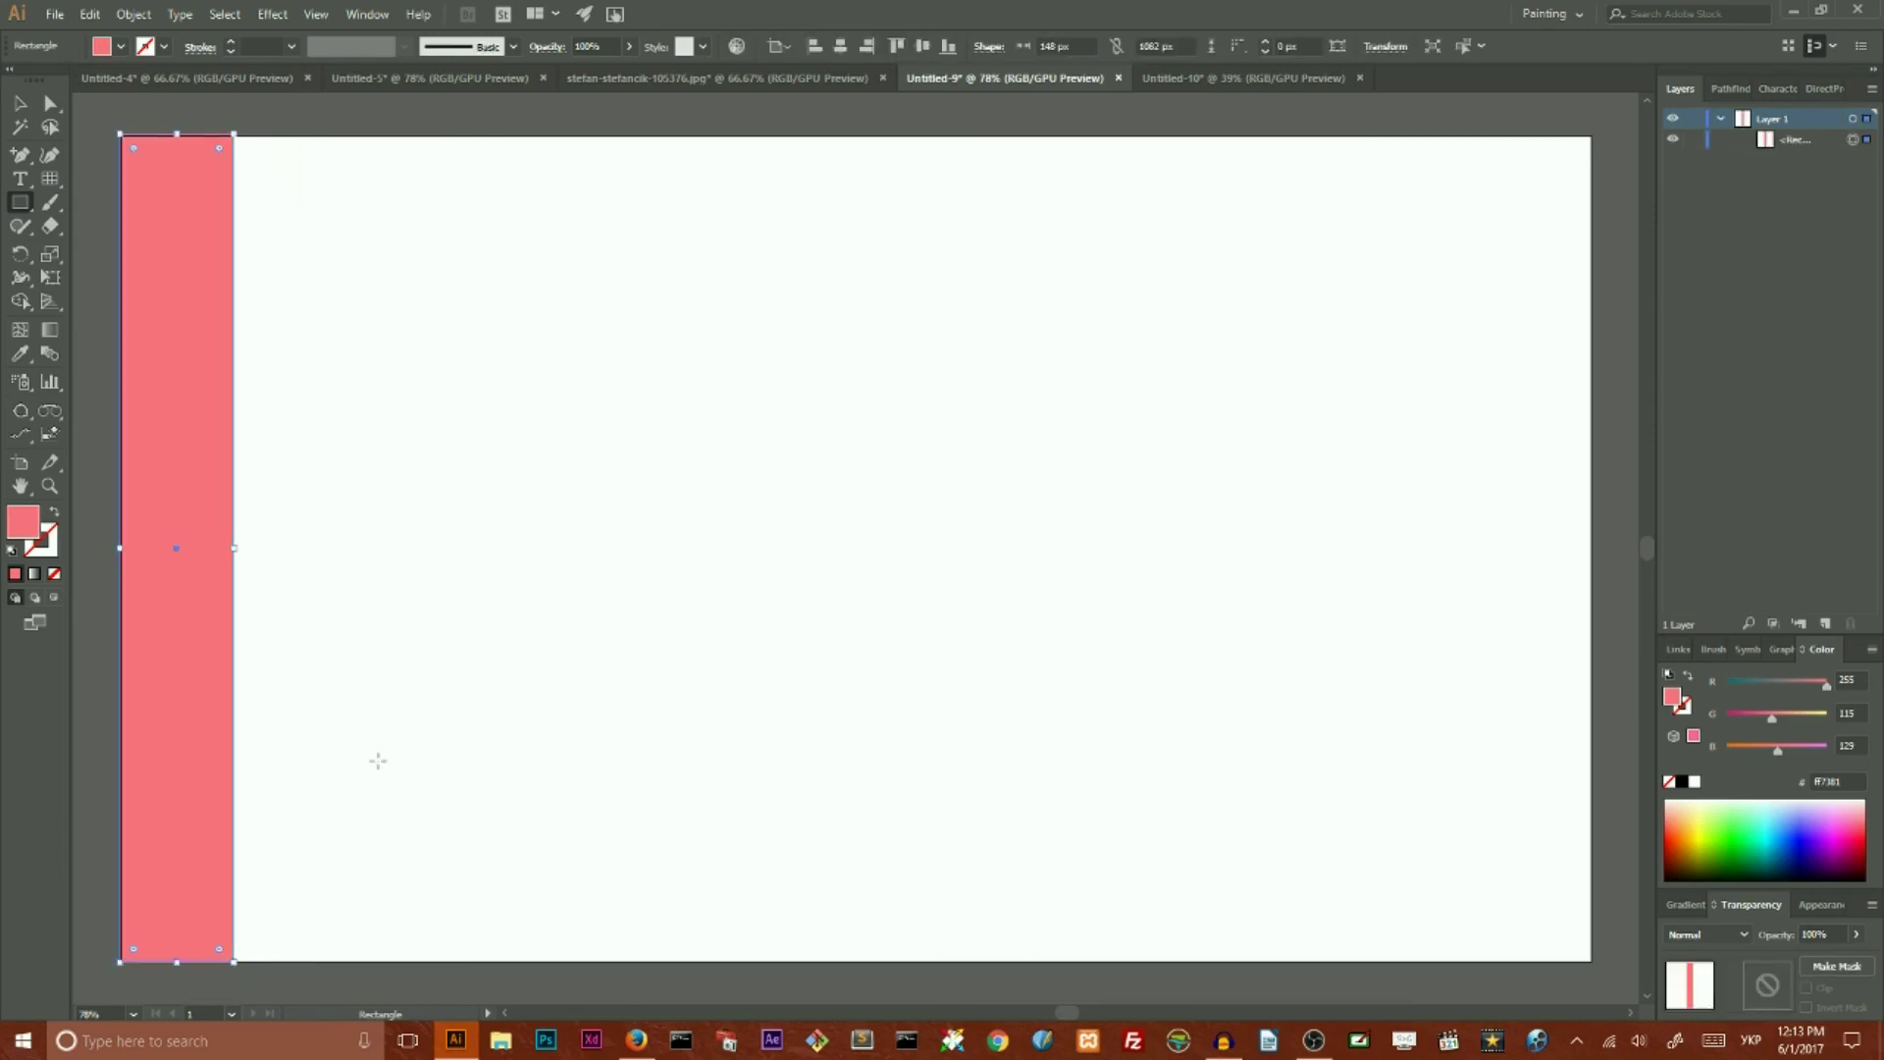
left_click(1058, 44)
key("Down")
key("Down")
key("Down")
key("Down")
key("Down")
key("Down")
key("Down")
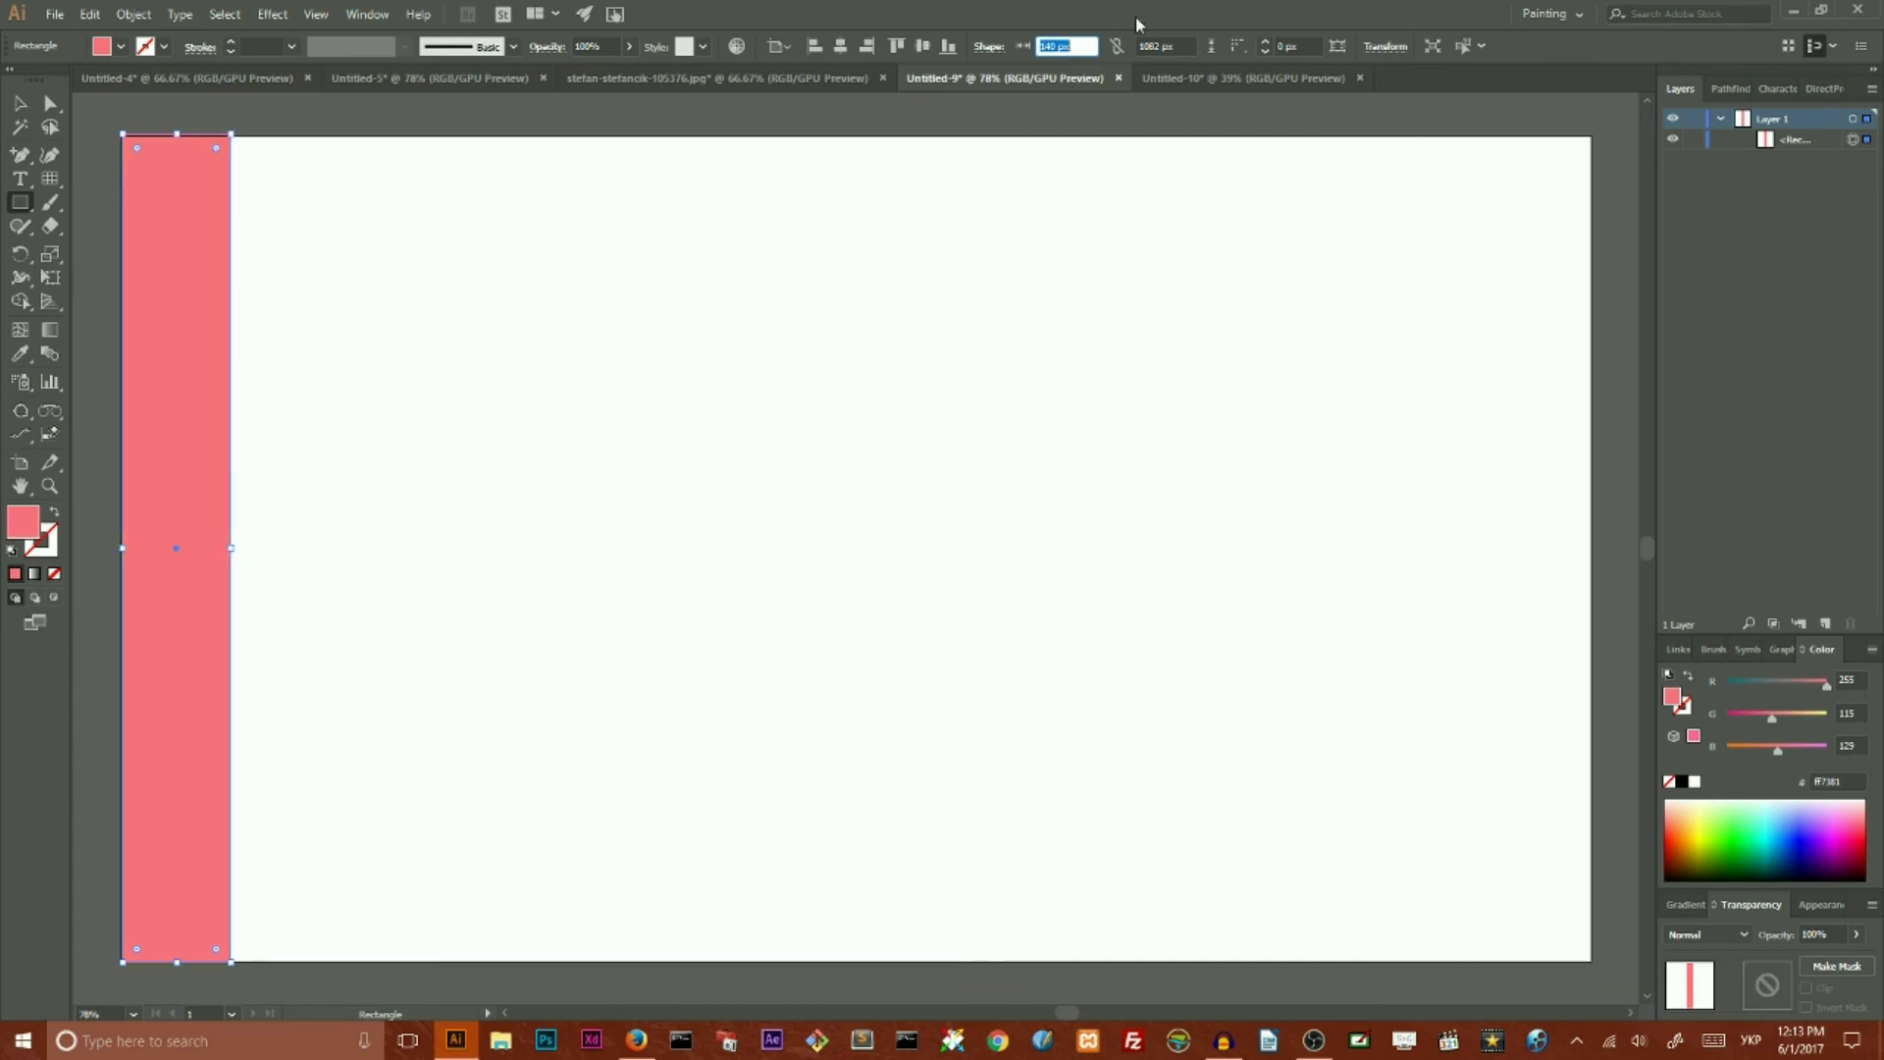
left_click(1174, 47)
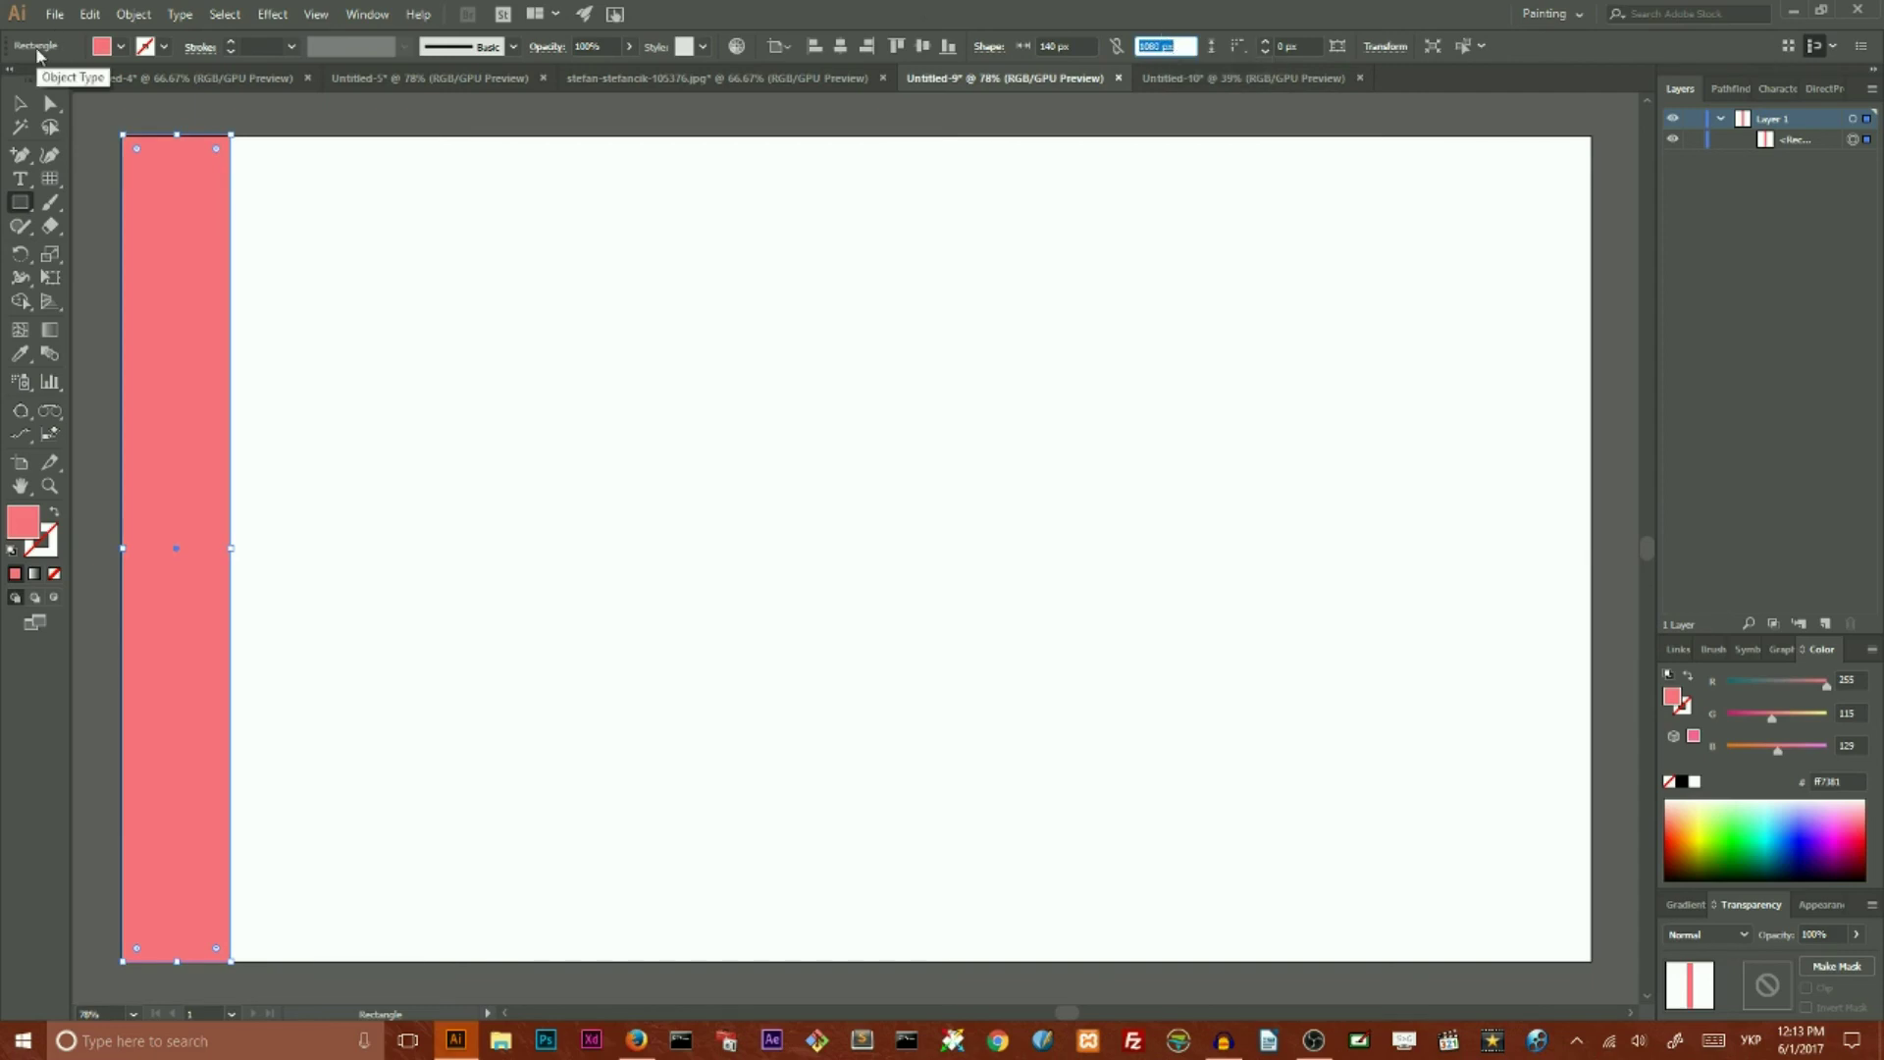
Step: Reselect the pink rectangle and align it to the artboard's left edge
left_click(18, 102)
left_click(357, 210)
left_click(203, 260)
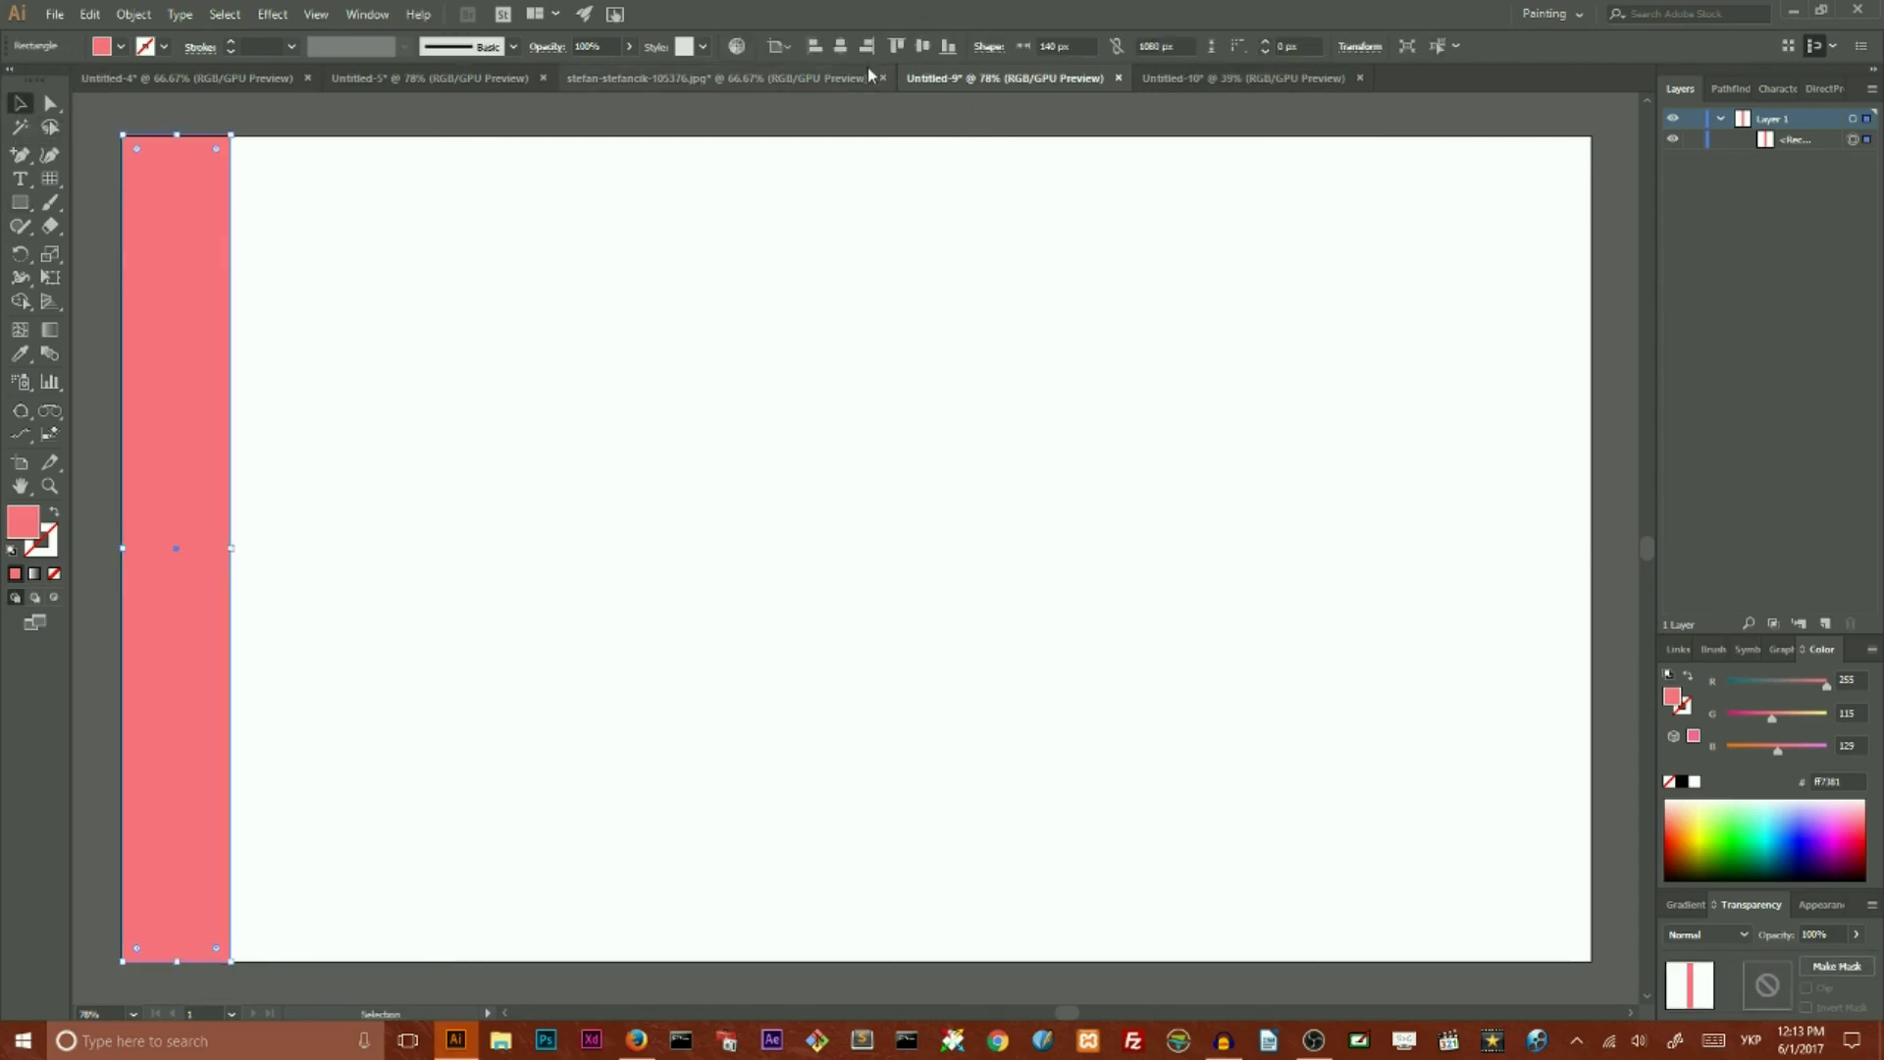
left_click(814, 46)
left_click(284, 15)
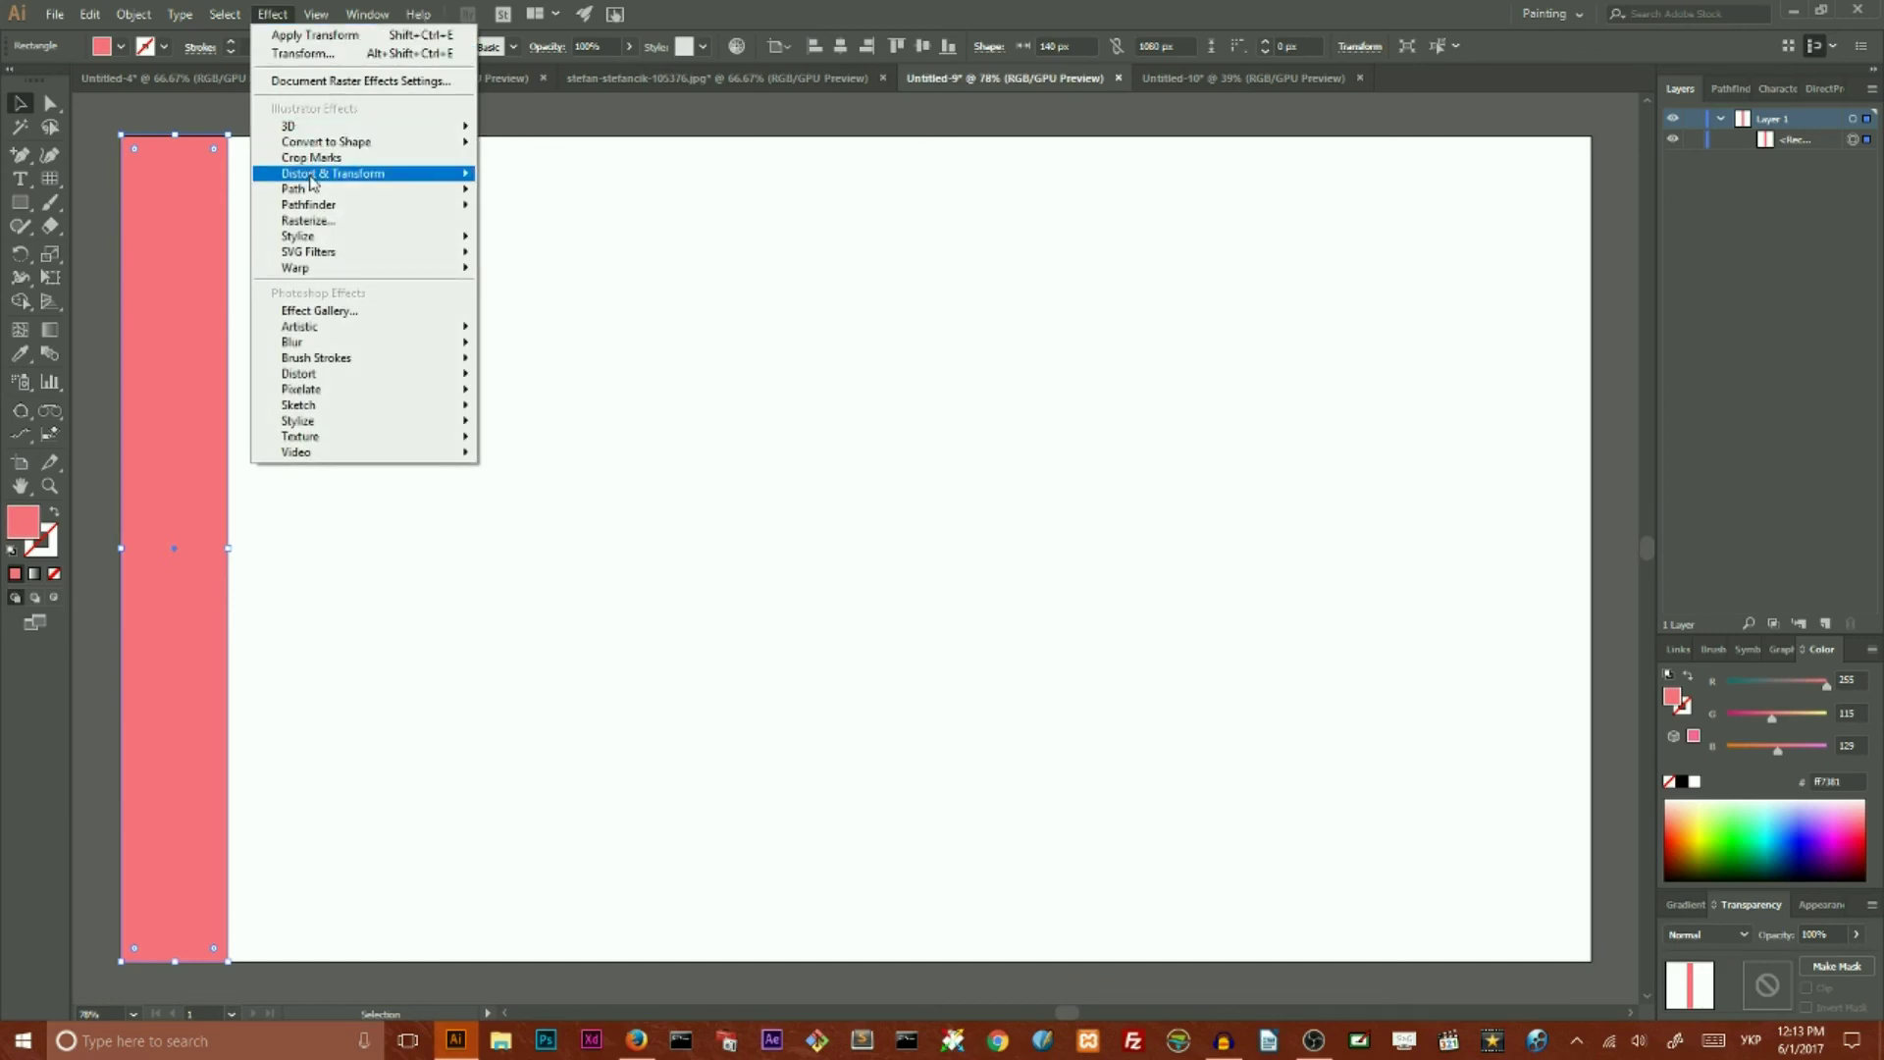
Step: Apply a Transform effect moving the rectangle 160 px horizontally with 7 copies
mouse_move(319, 174)
left_click(210, 245)
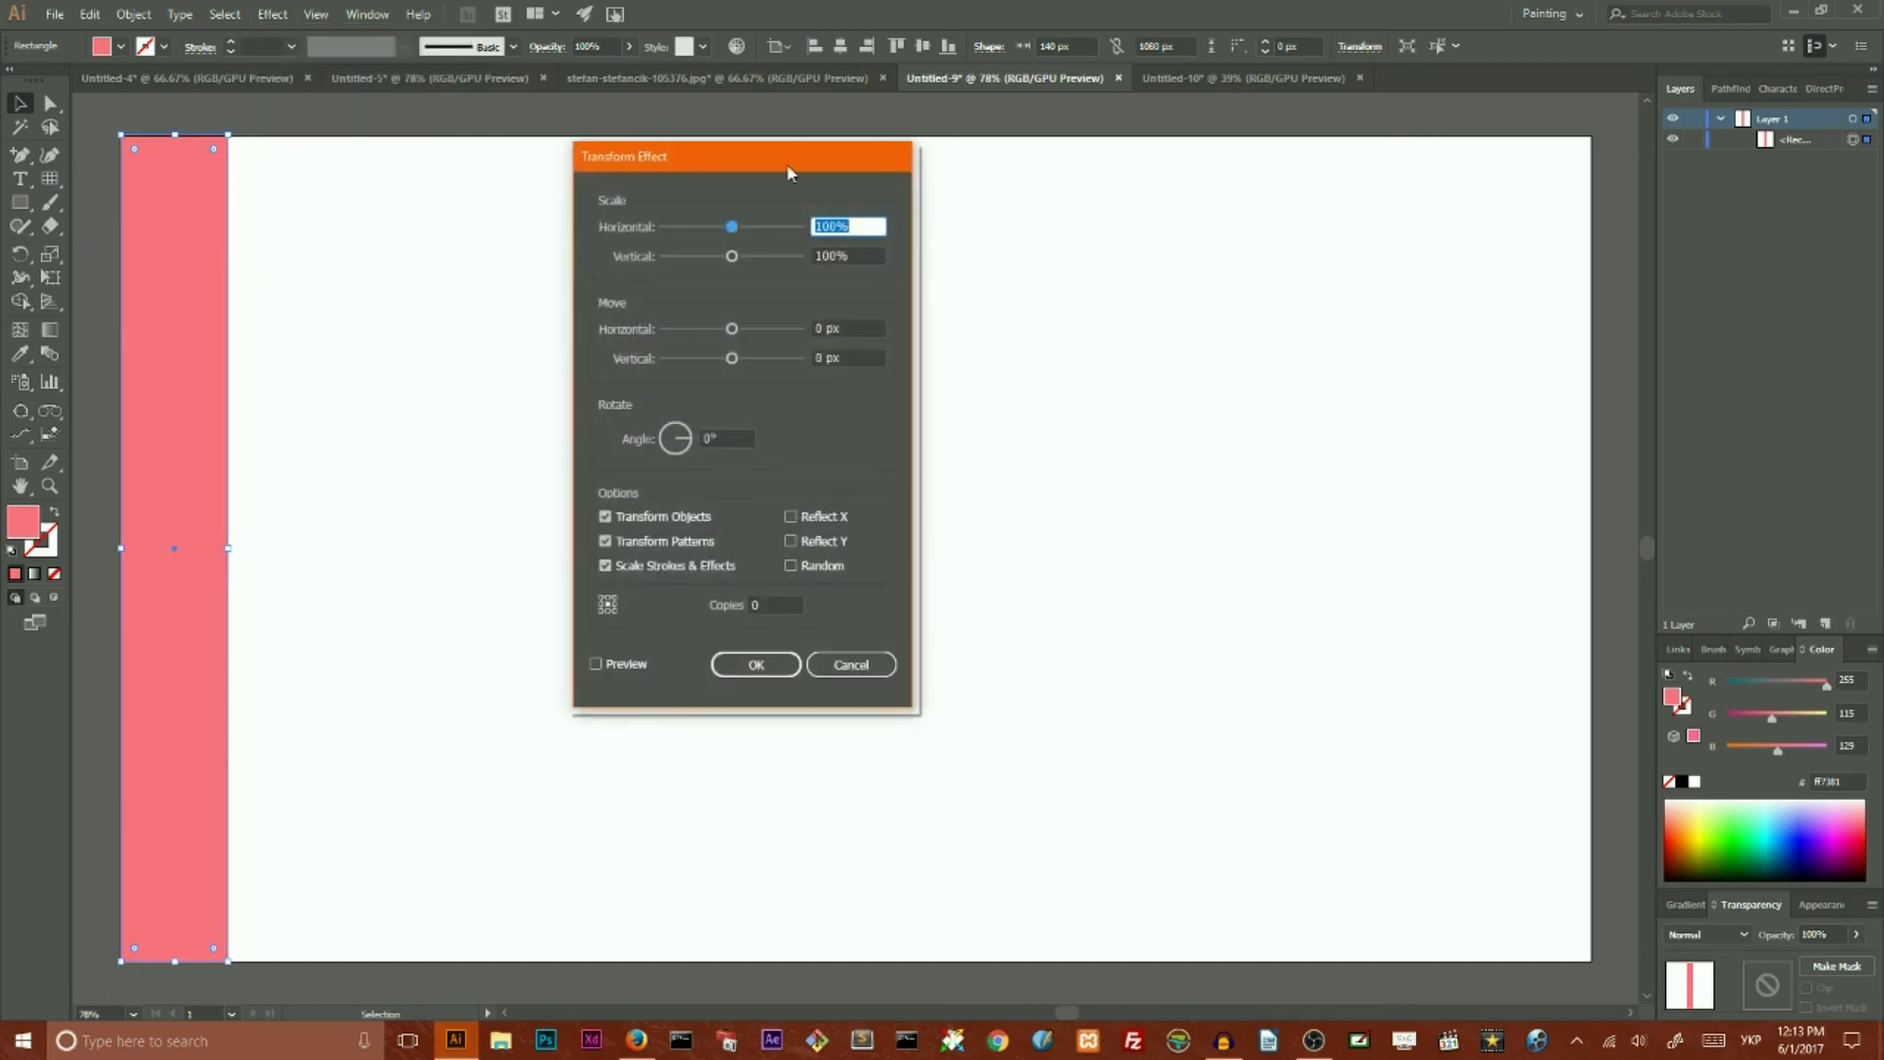
left_click_drag(786, 163, 485, 57)
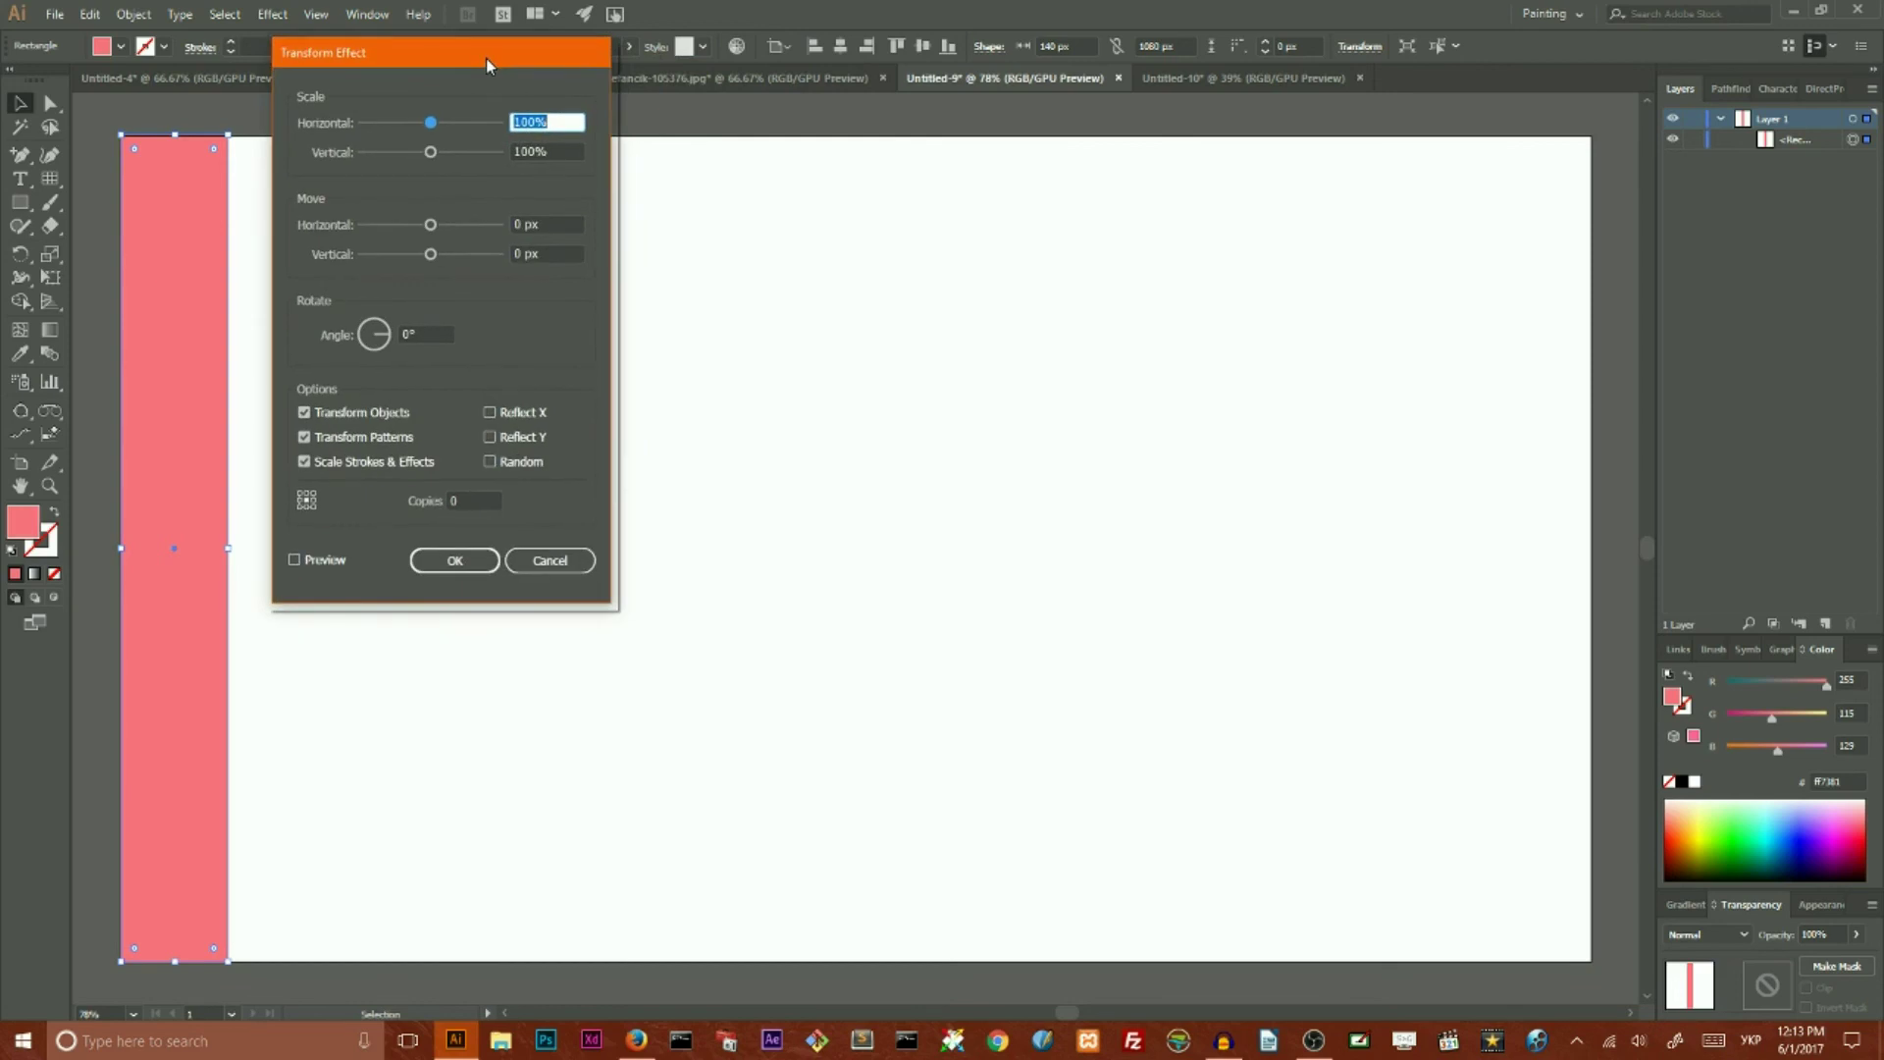
double_click(520, 225)
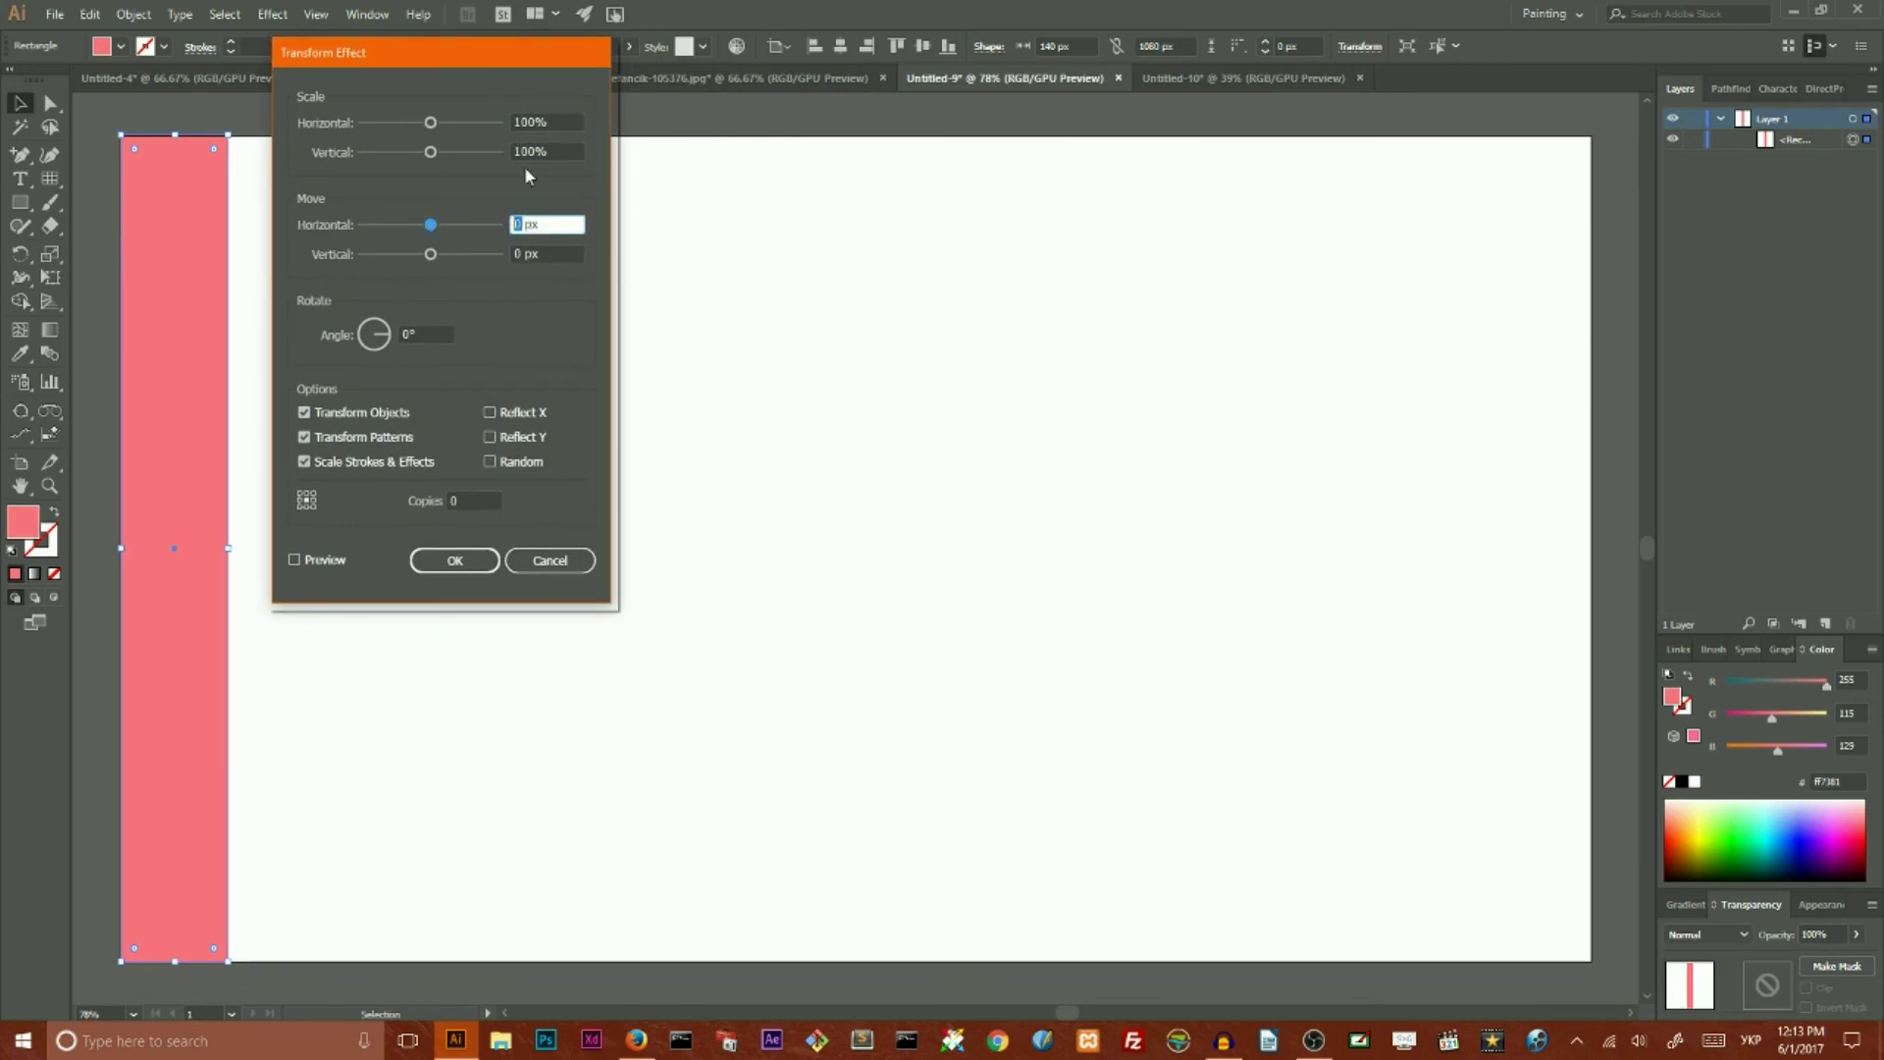
type("160")
double_click(459, 501)
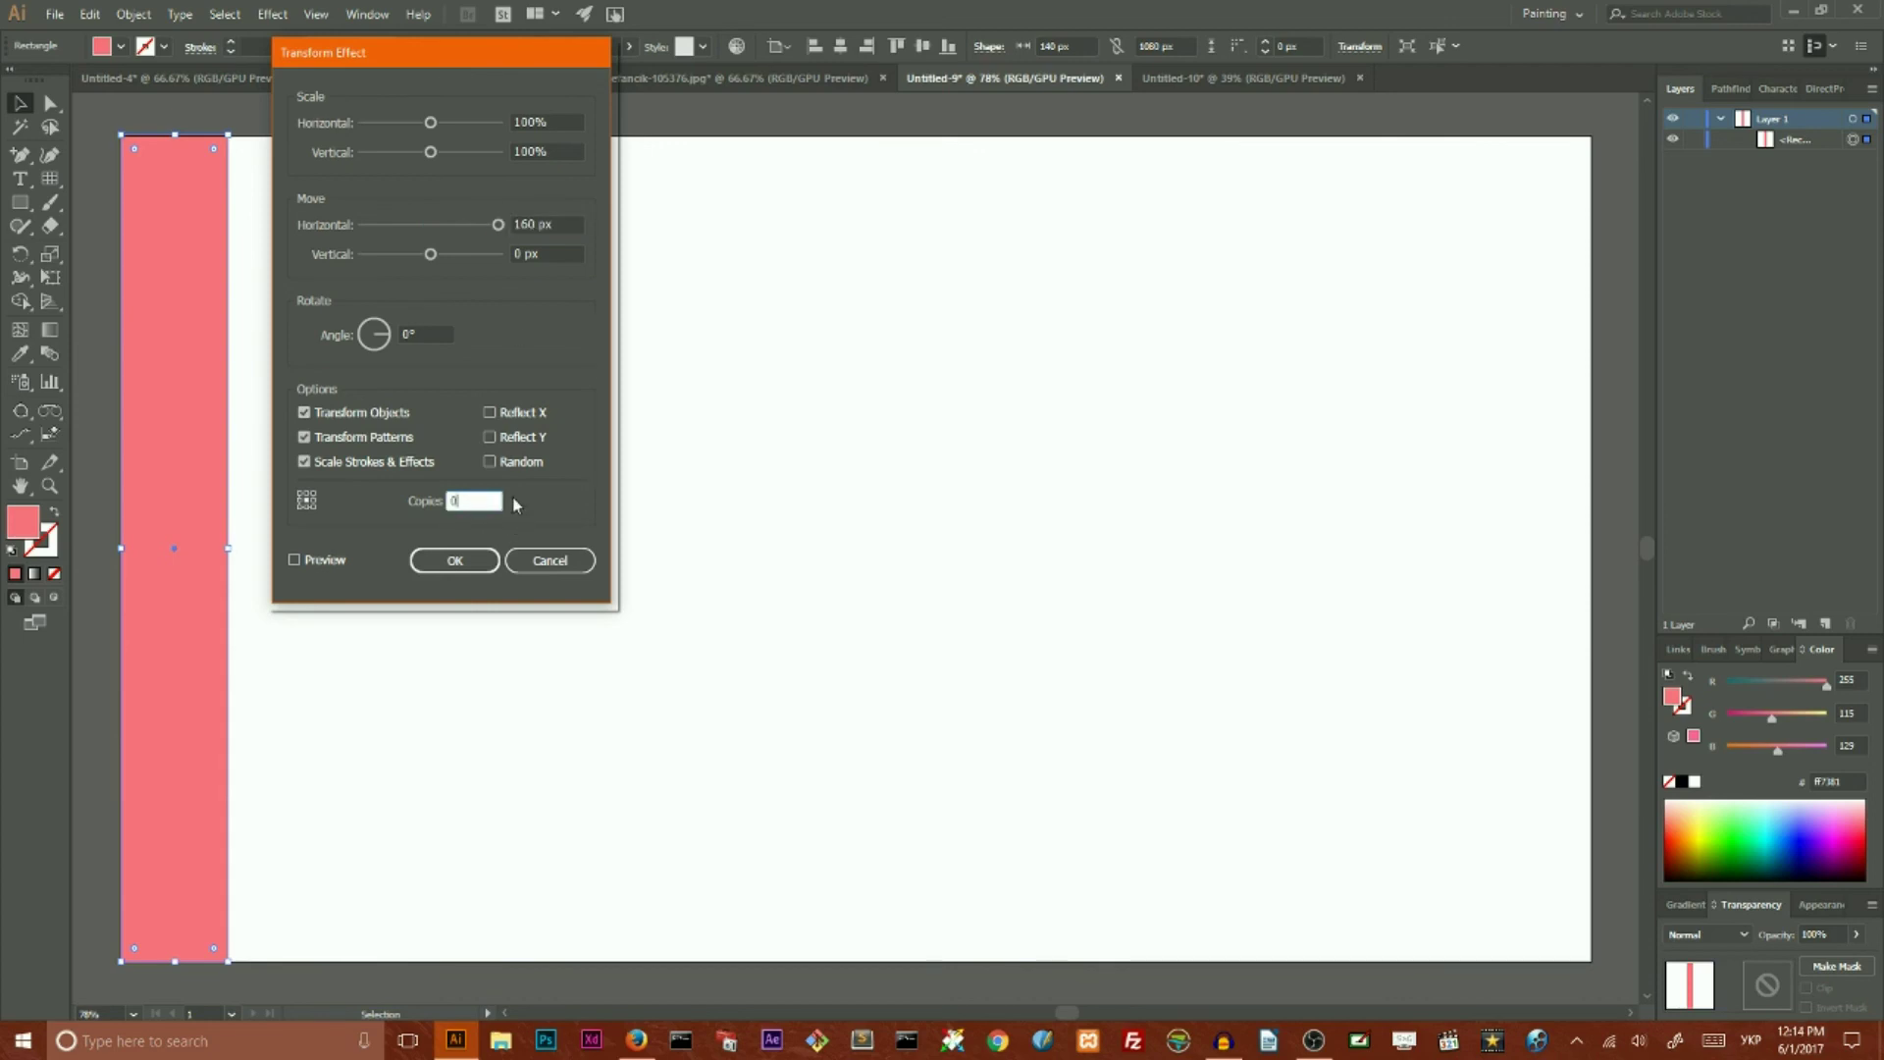
key("Up")
left_click(296, 559)
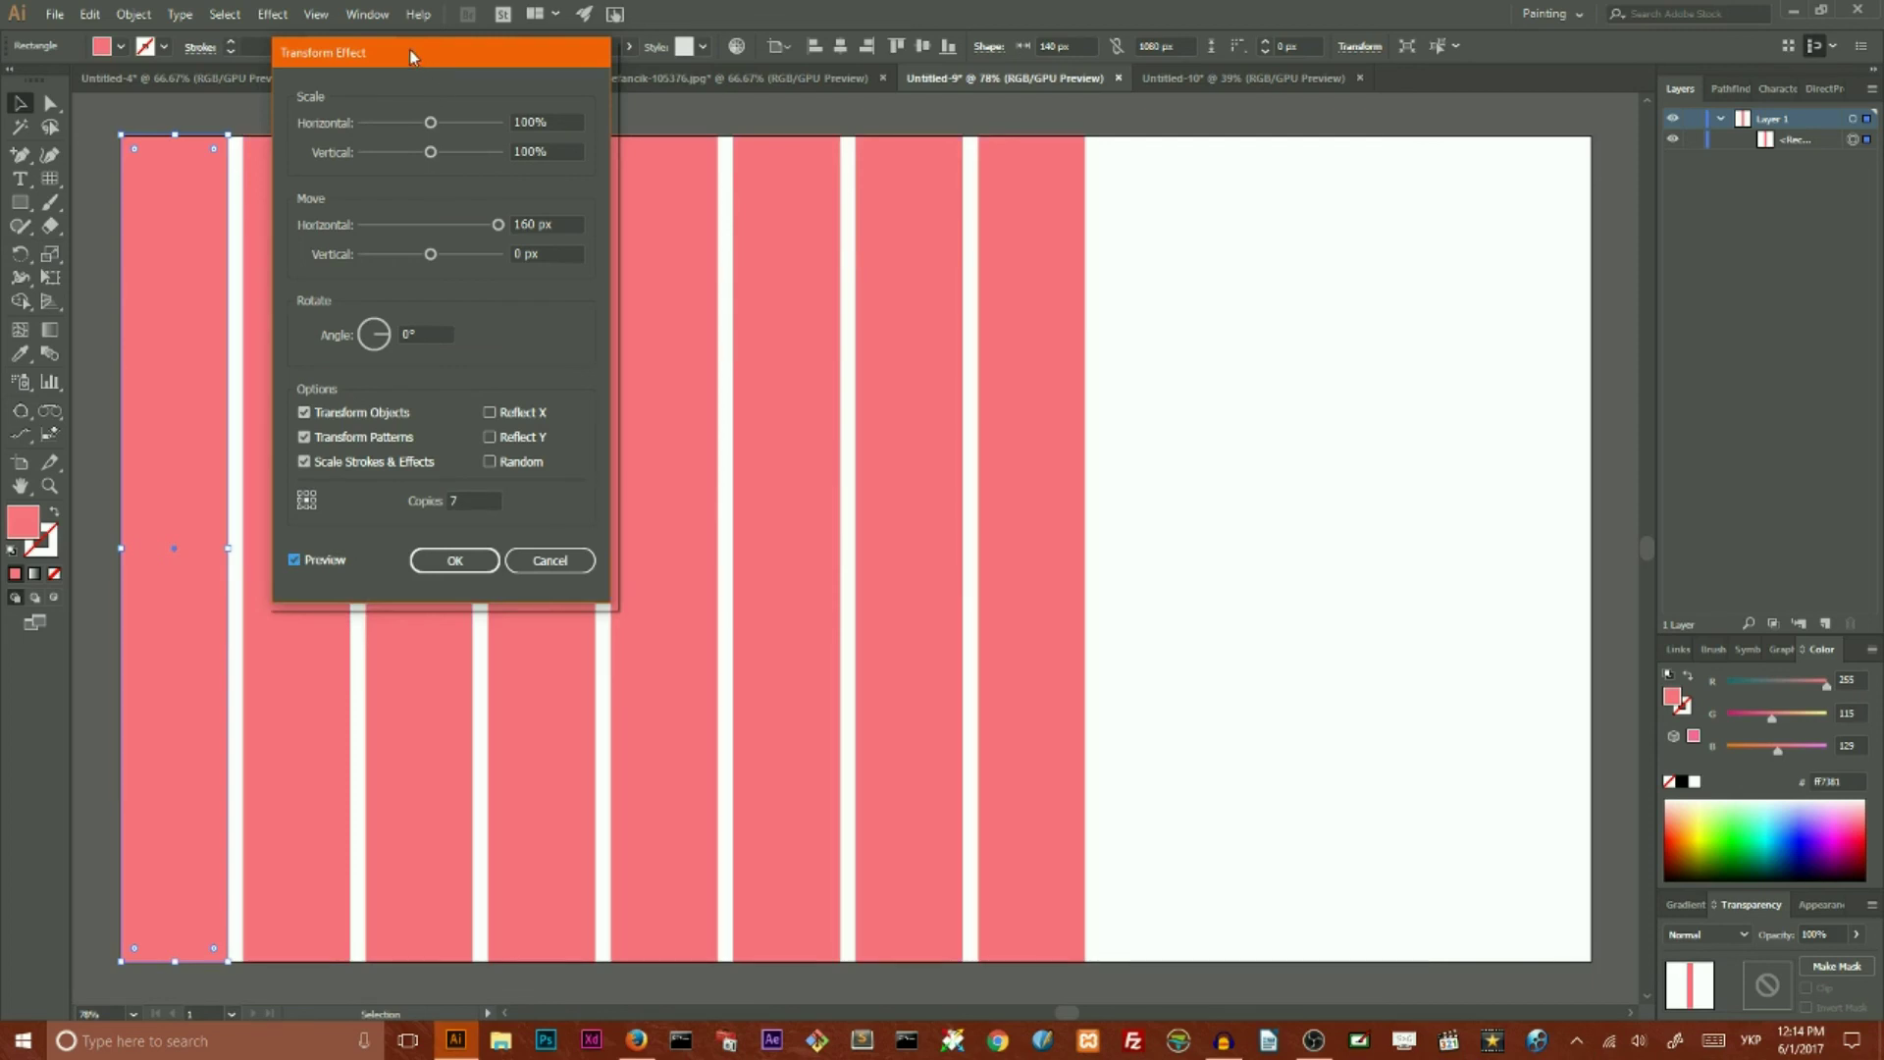
left_click_drag(412, 55, 1275, 78)
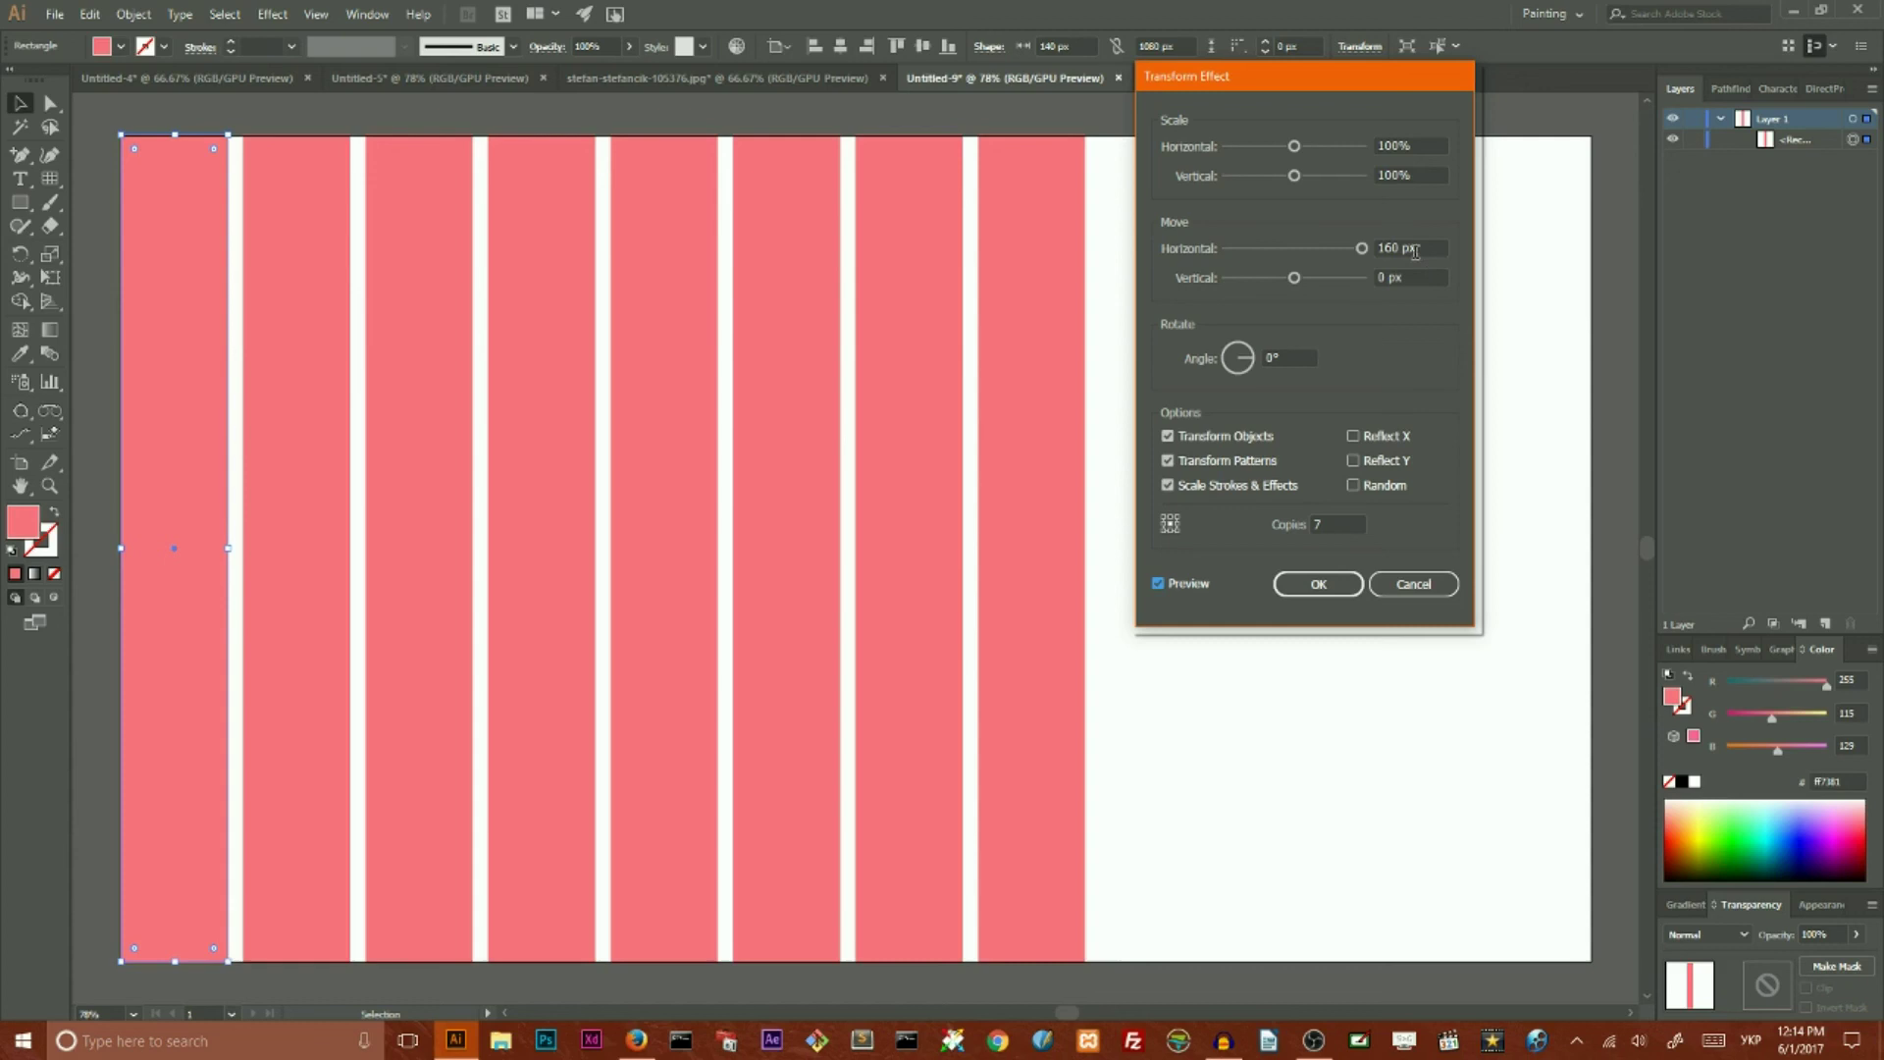
left_click(1309, 582)
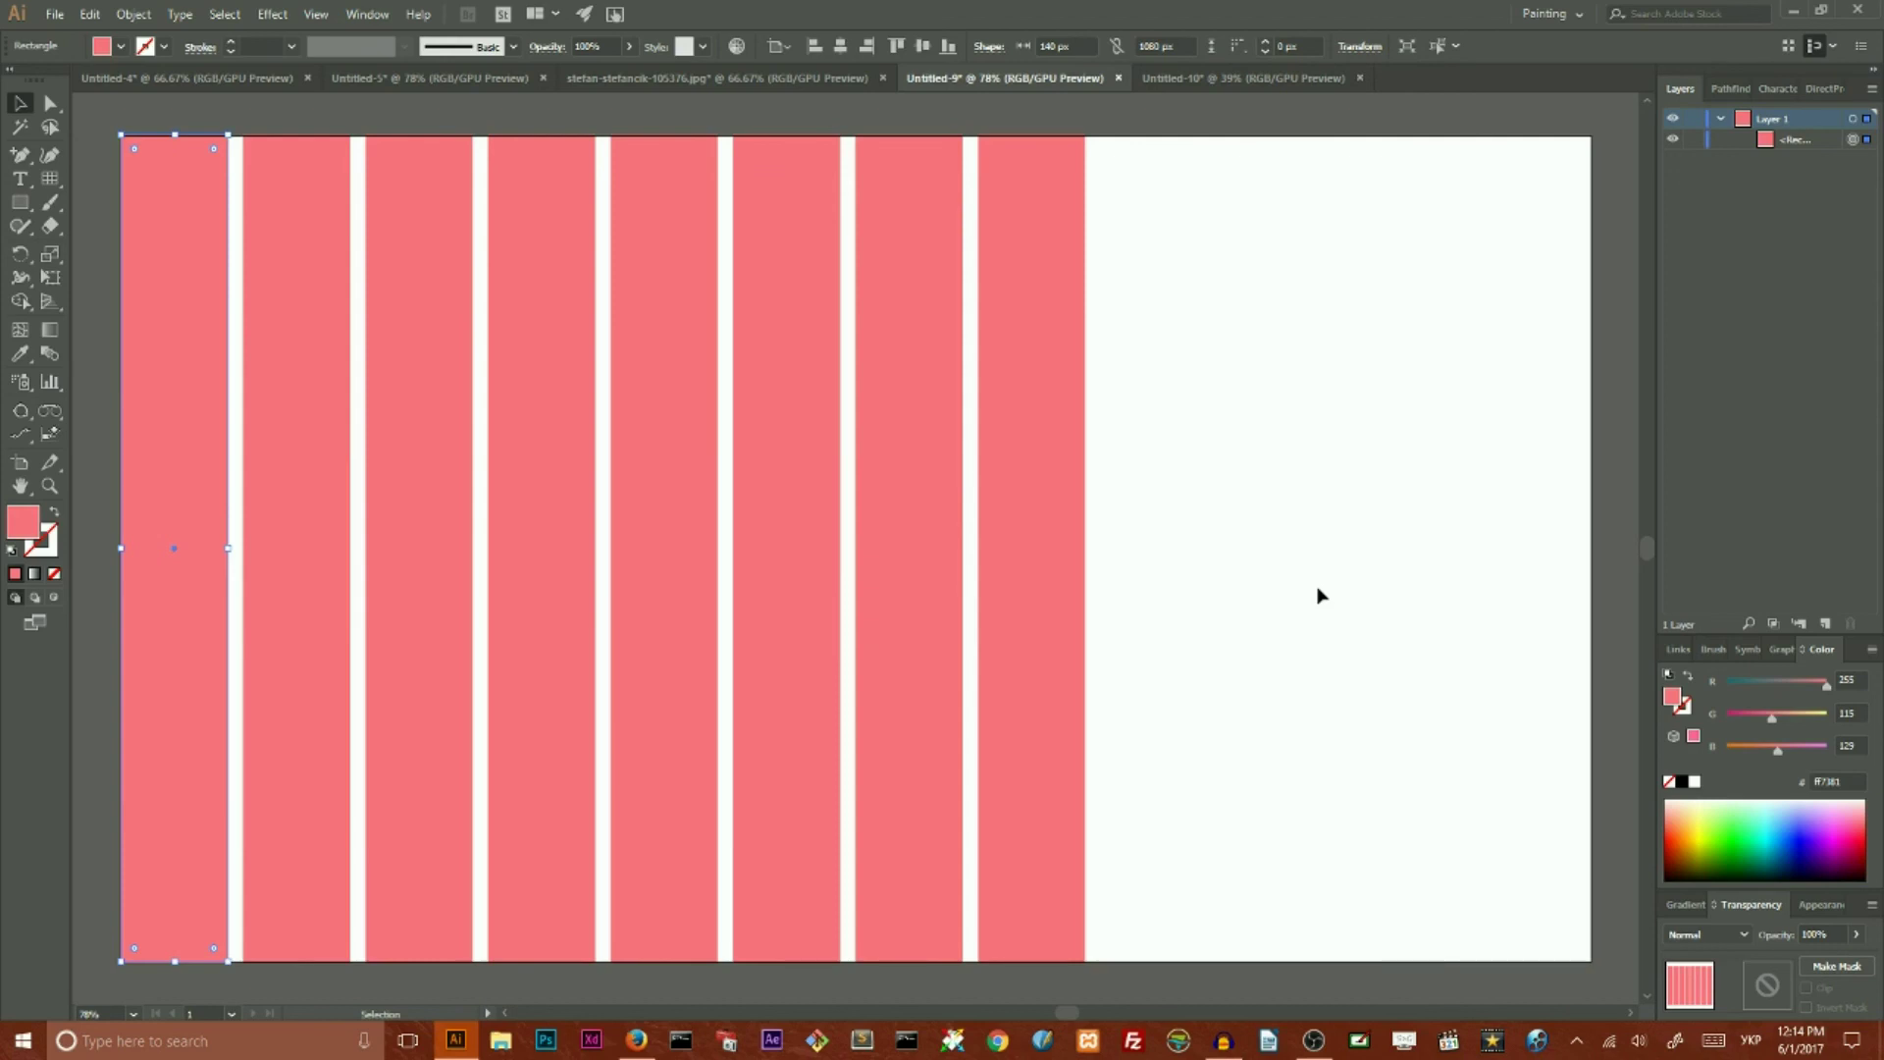
Step: Lower the columns' opacity to 25%, undoing a premature horizontal centring
left_click(1855, 934)
left_click_drag(1864, 961, 1799, 966)
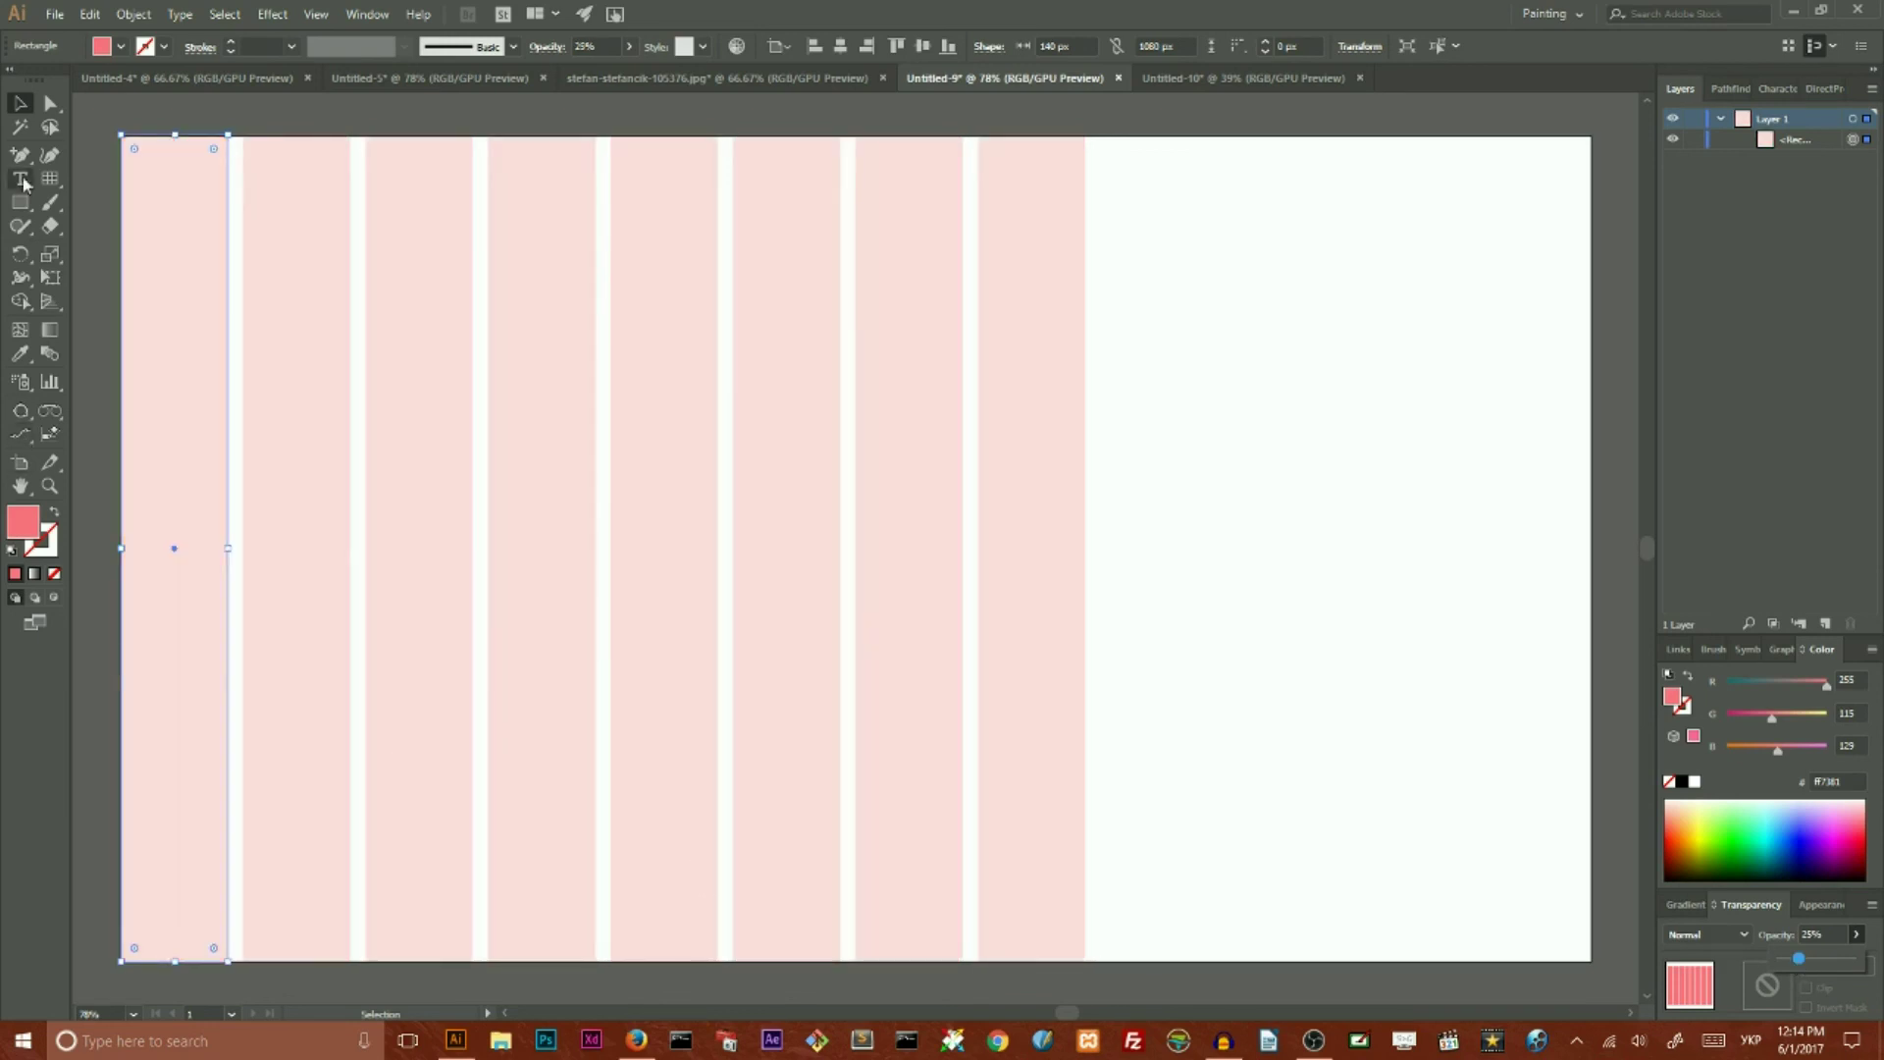
left_click(14, 103)
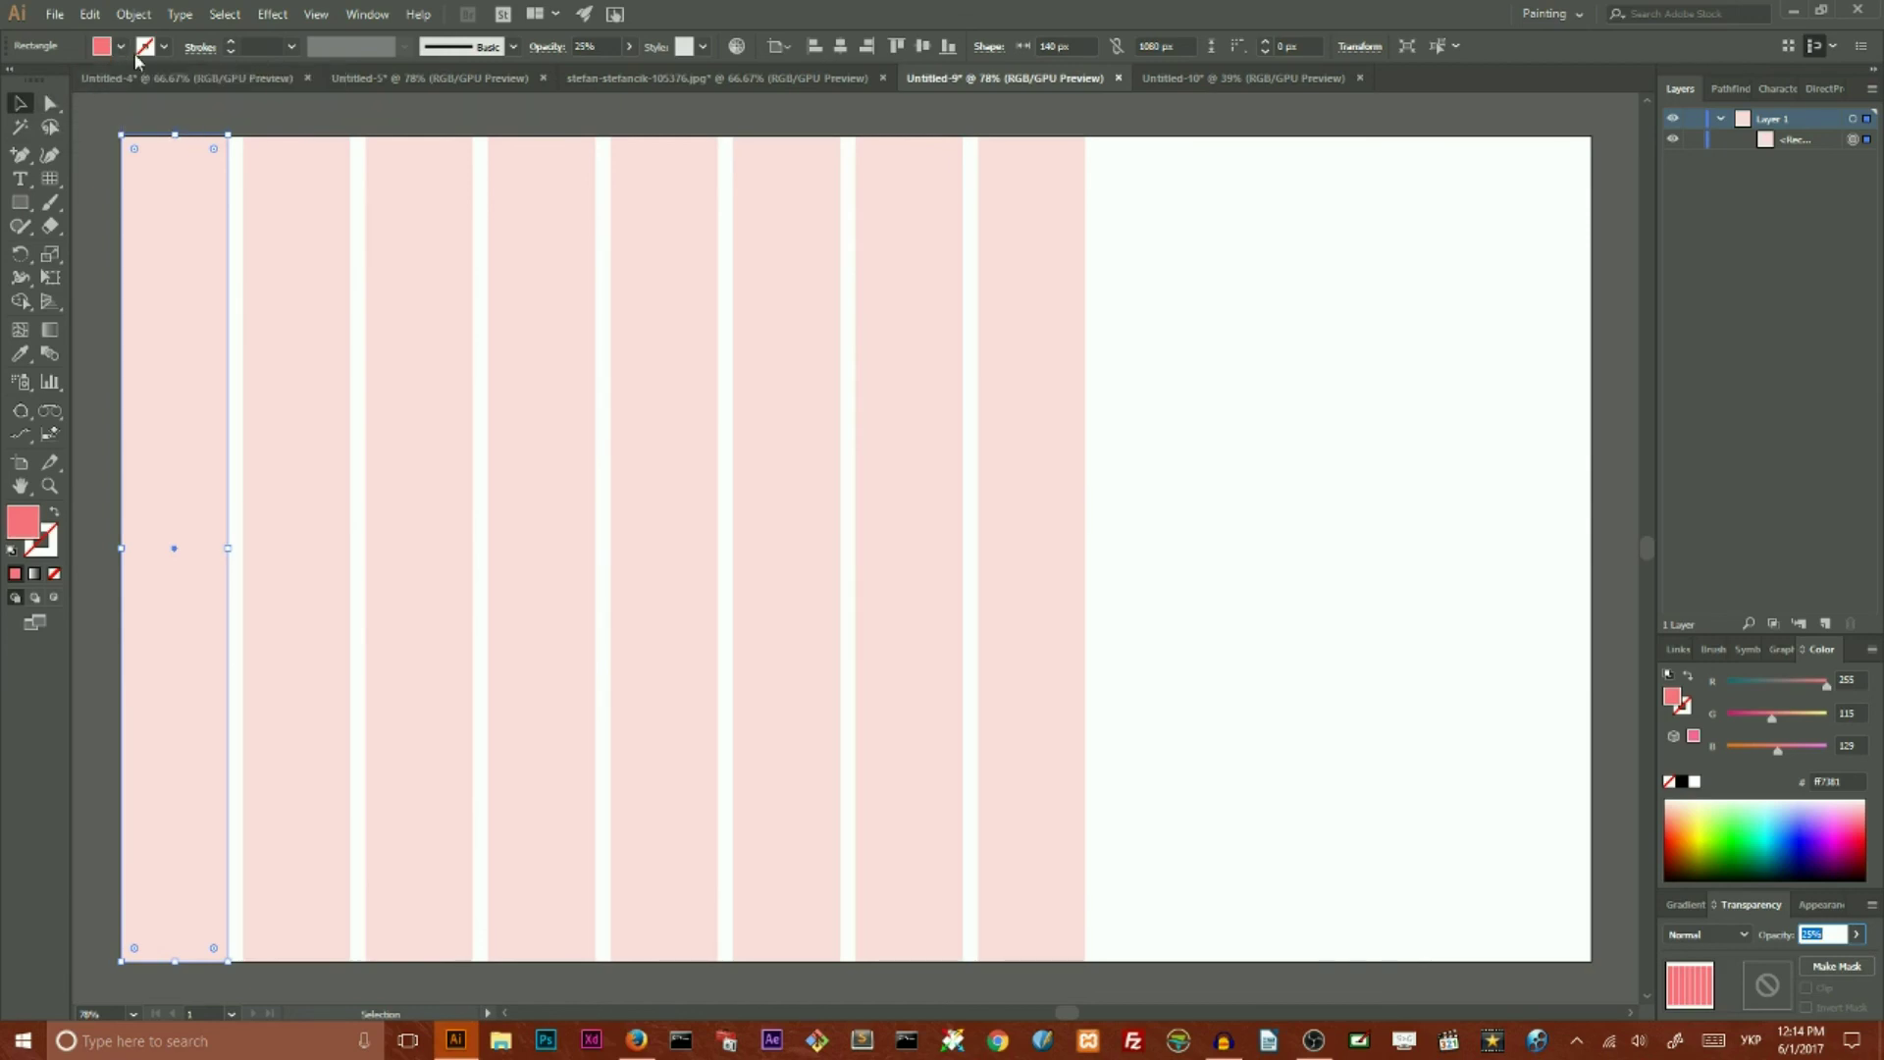
left_click(846, 45)
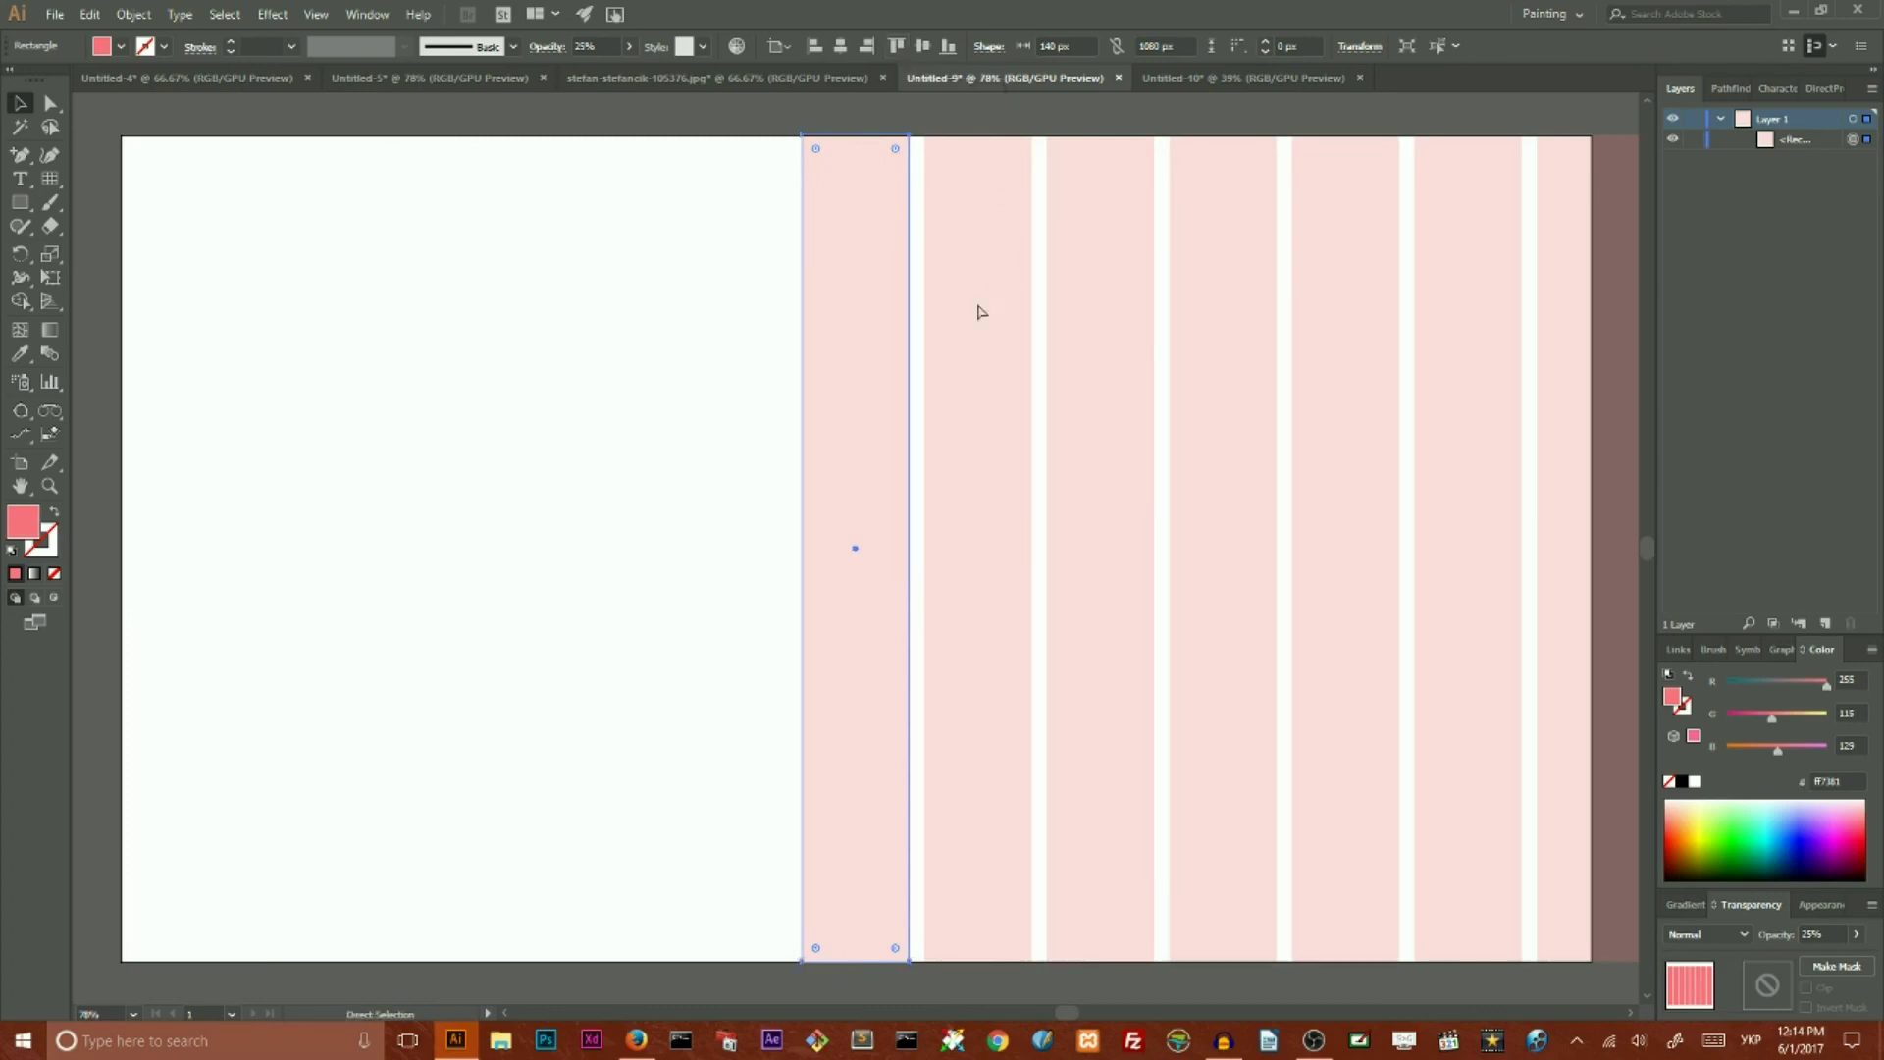
key("a")
key("ctrl+z")
Step: Expand the appearance into eight columns, centre them horizontally on the artboard, and deselect
left_click(133, 14)
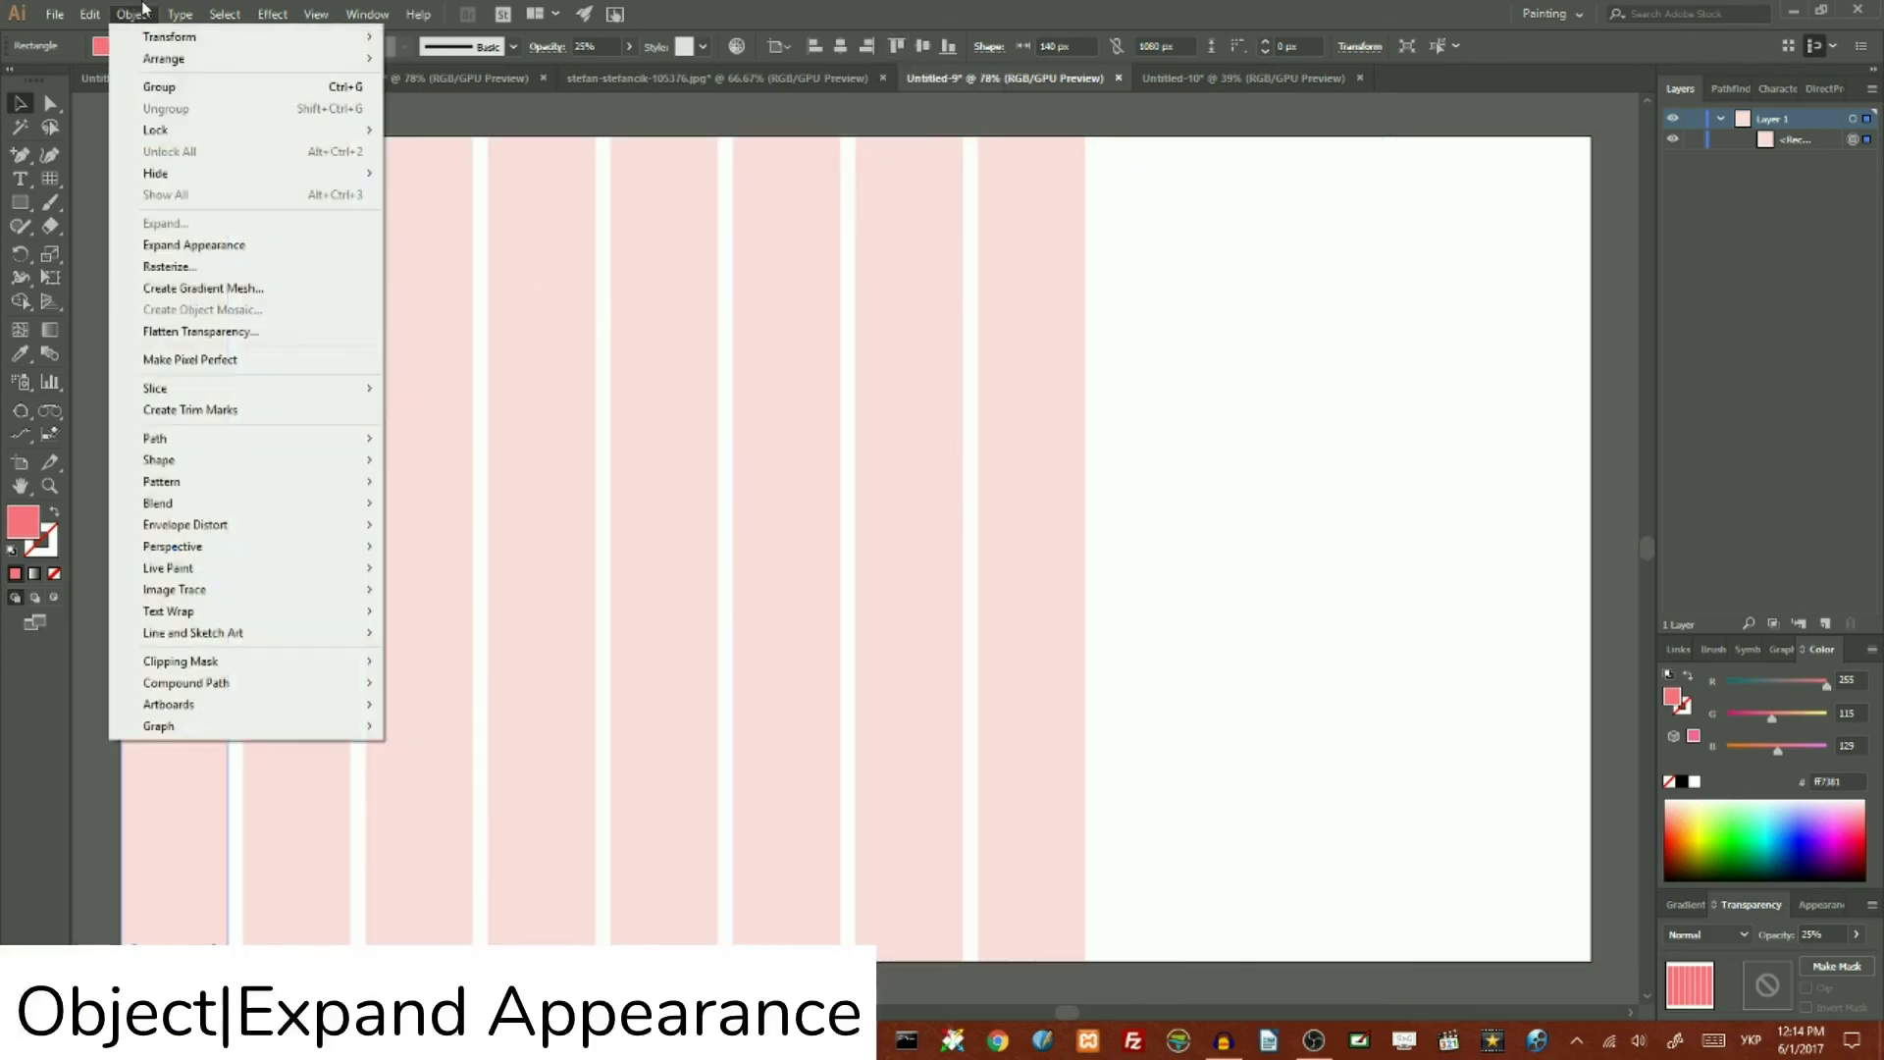
left_click(177, 244)
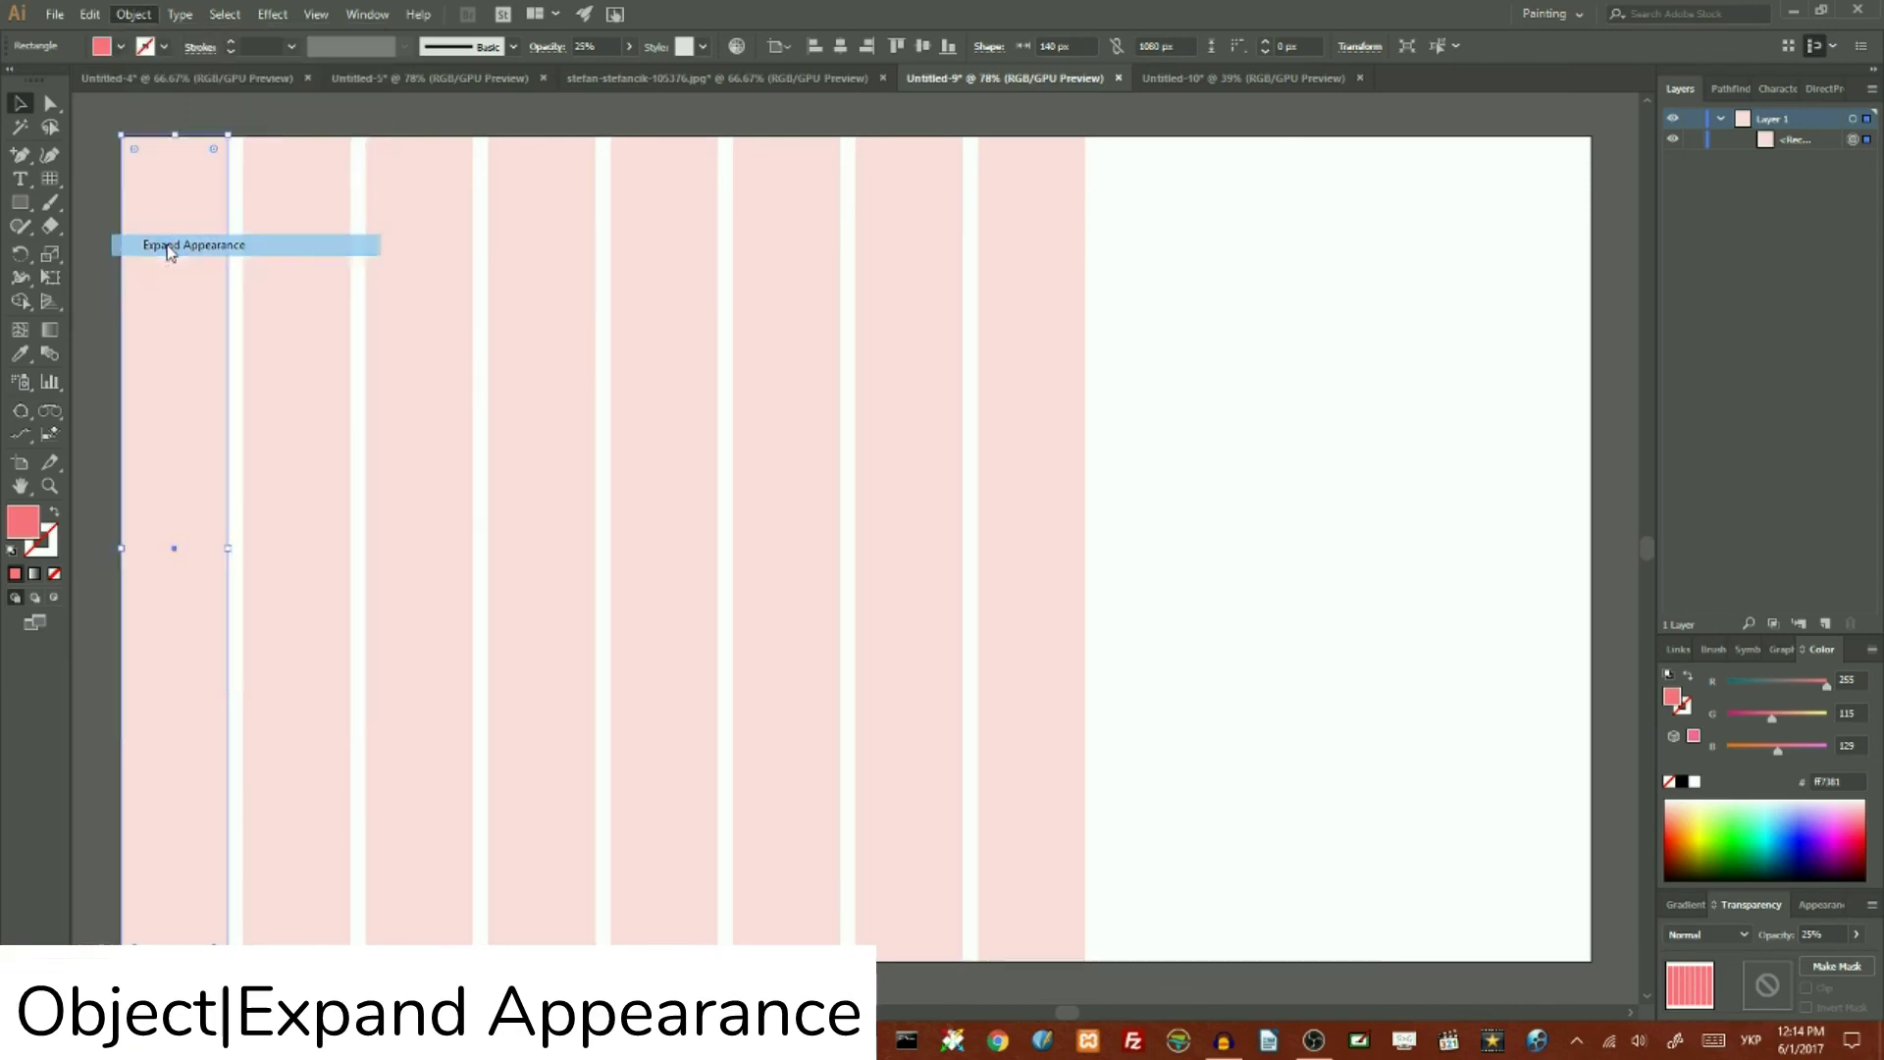
left_click(841, 45)
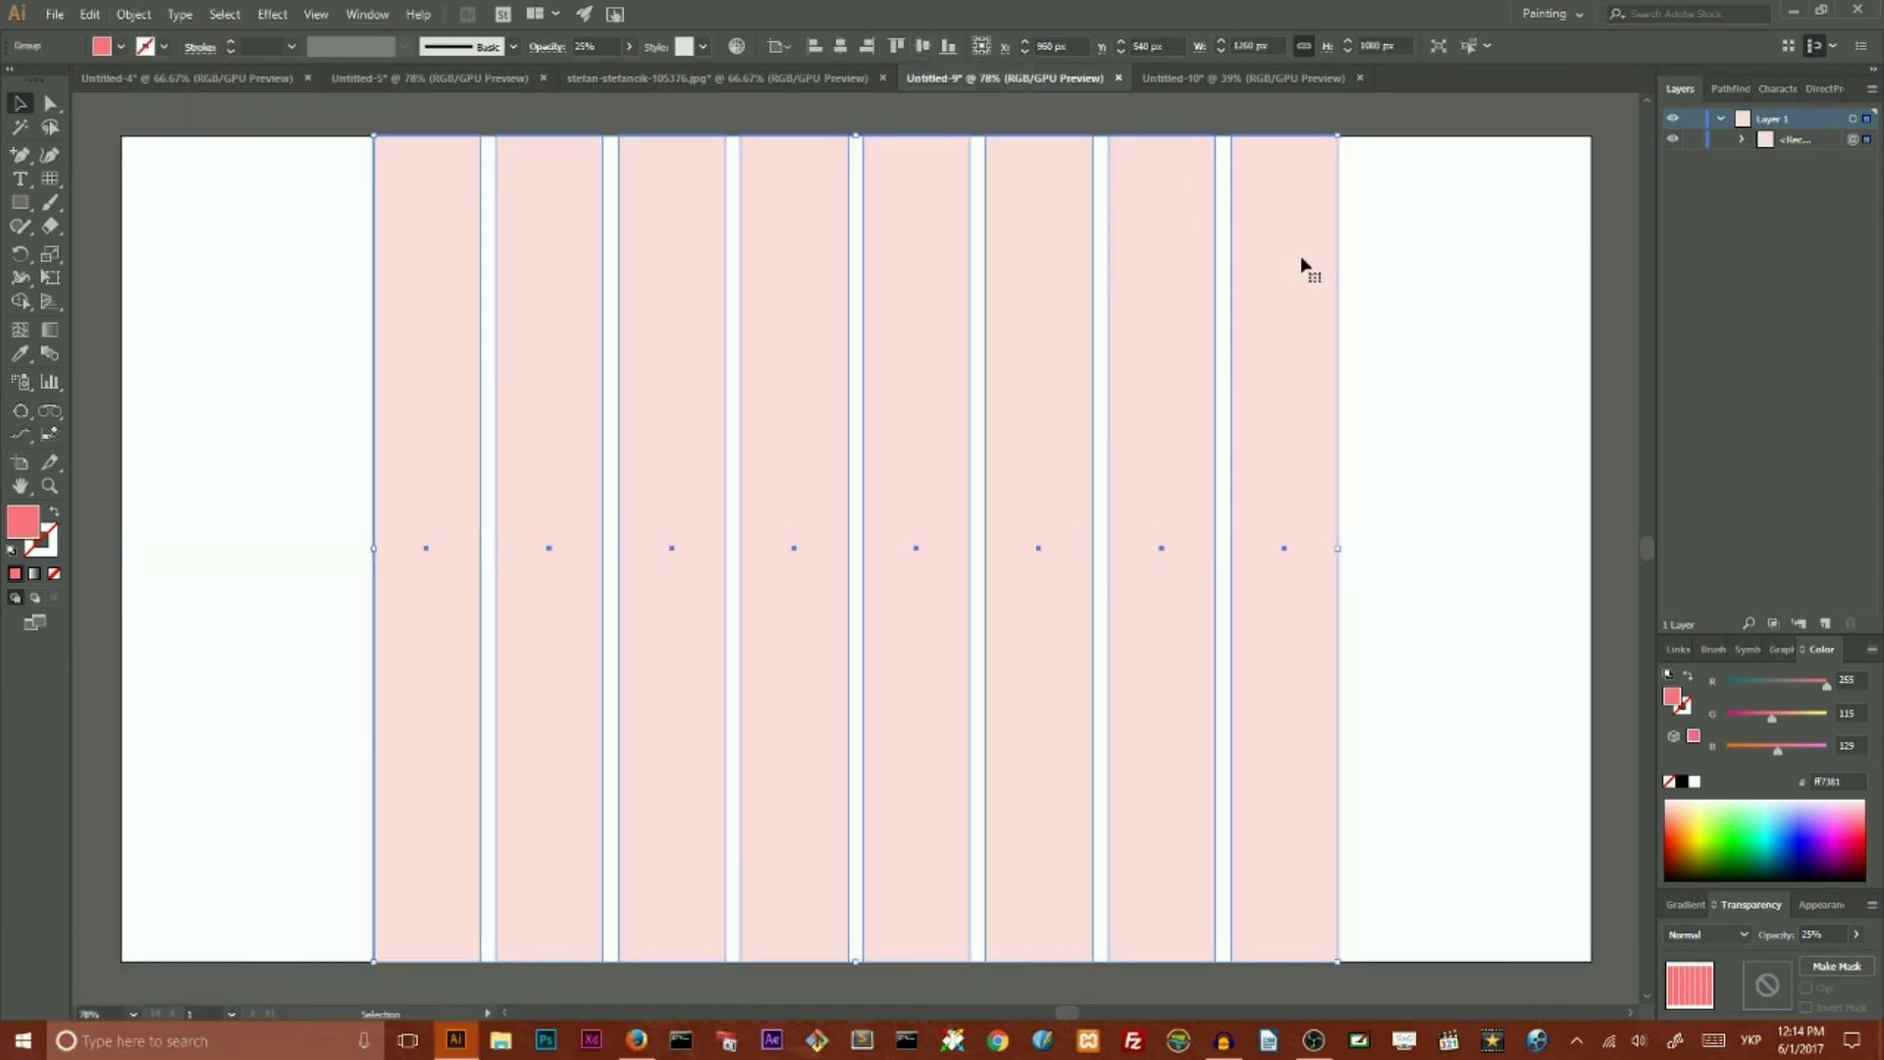
left_click(1391, 280)
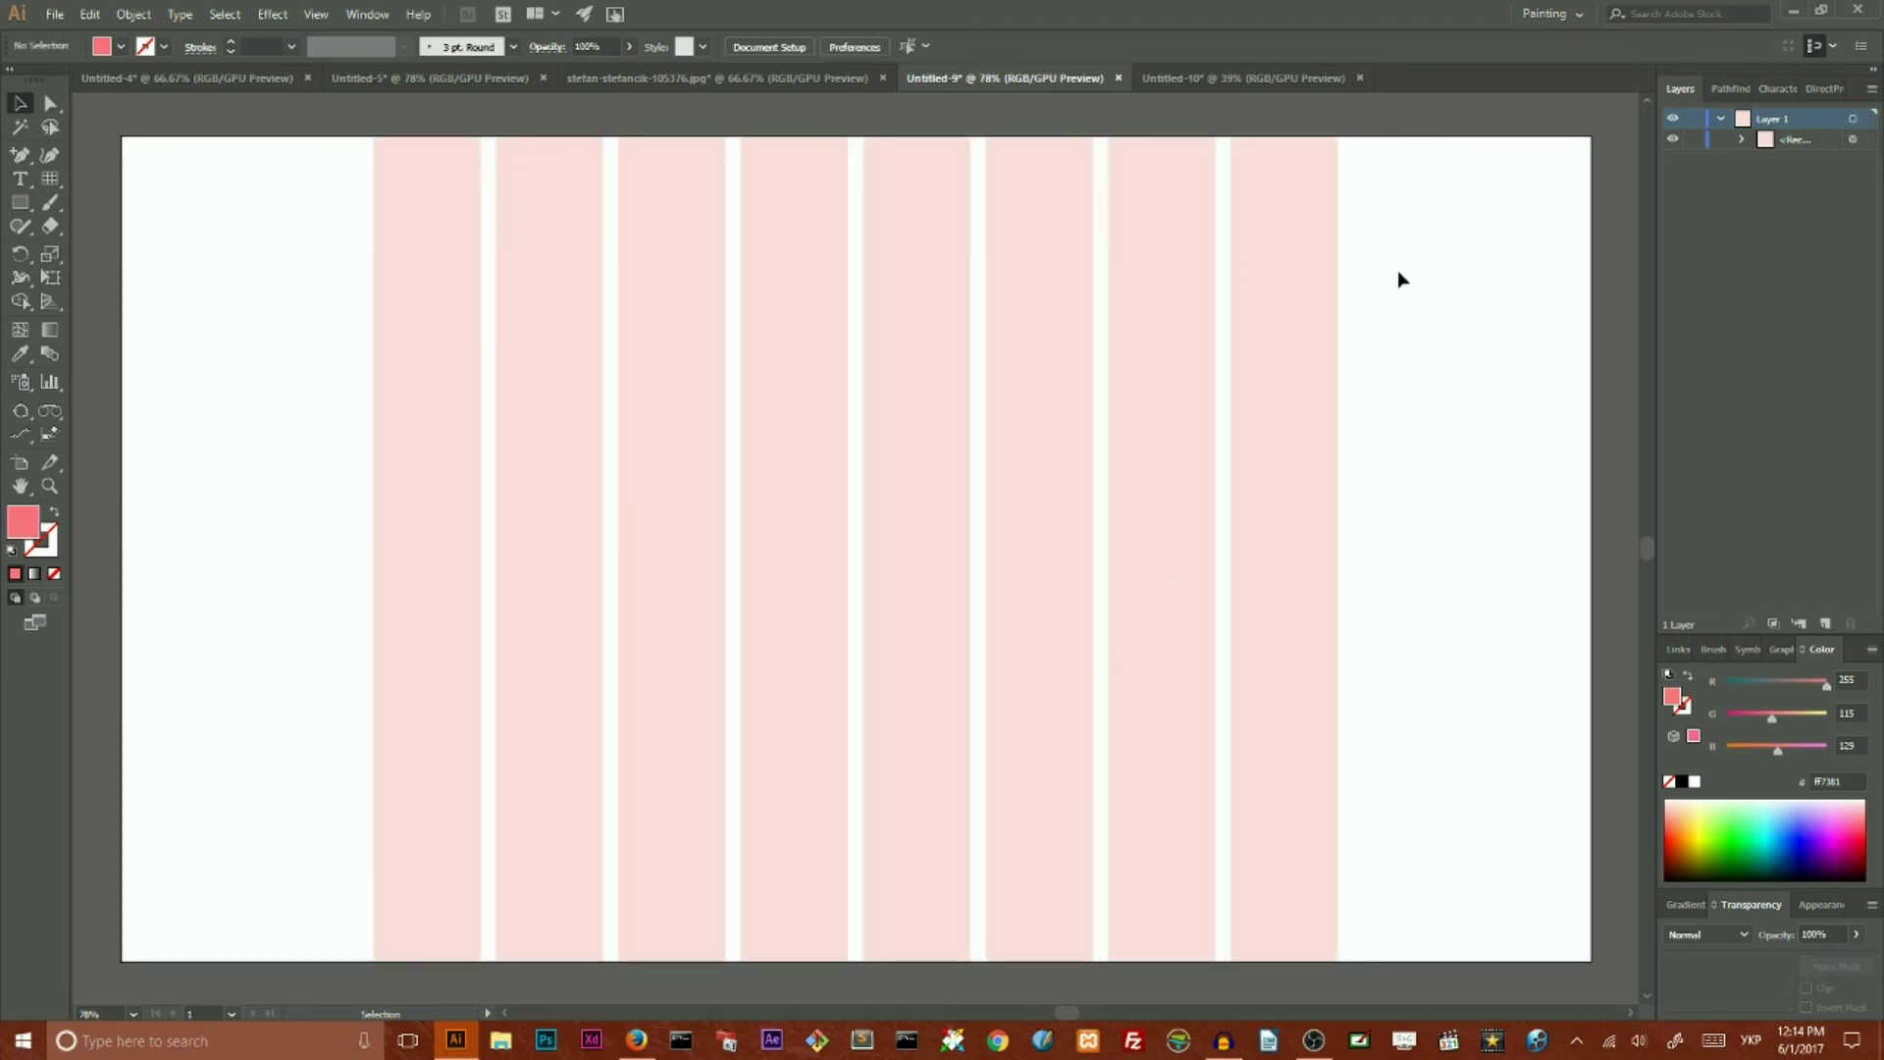